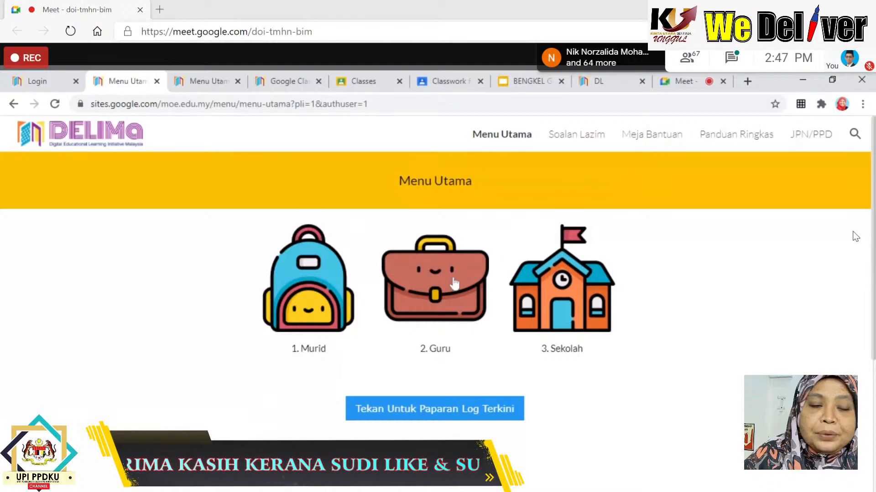
# Sign in to DELIMa's Menu Guru with the ministry teacher account and go to Aplikasi.
pyautogui.click(428, 294)
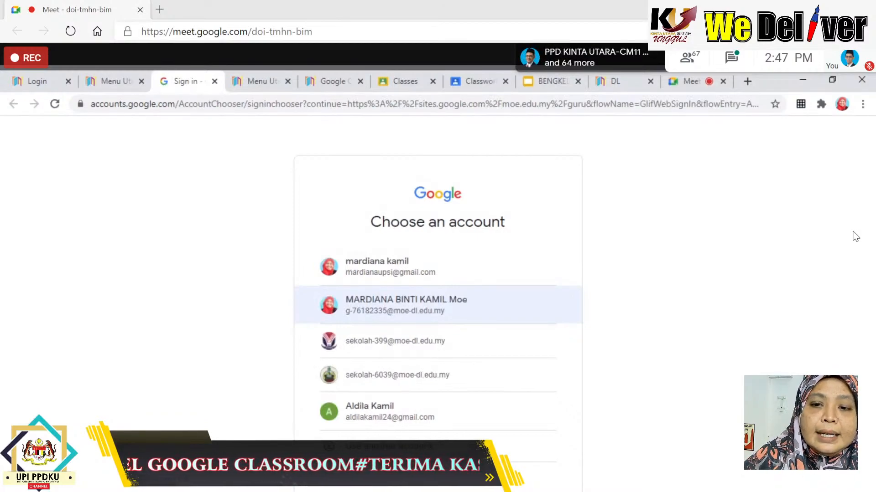
pyautogui.click(416, 314)
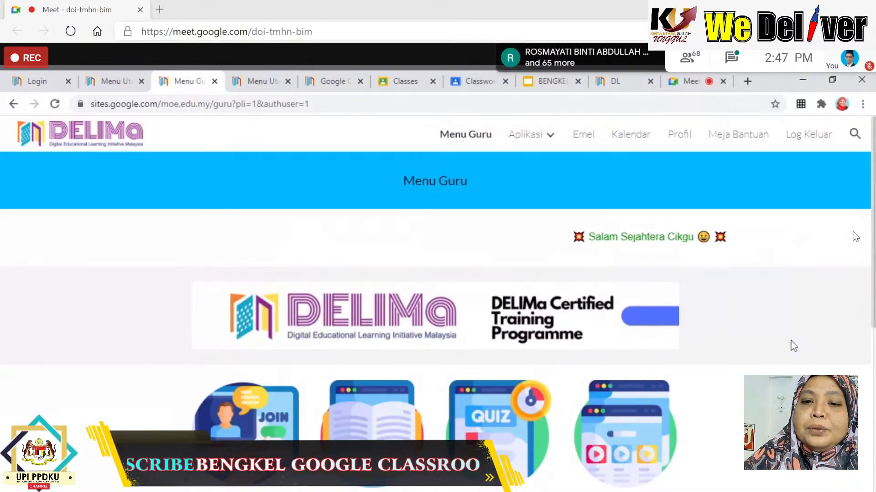
pyautogui.scroll(-2, 792, 347)
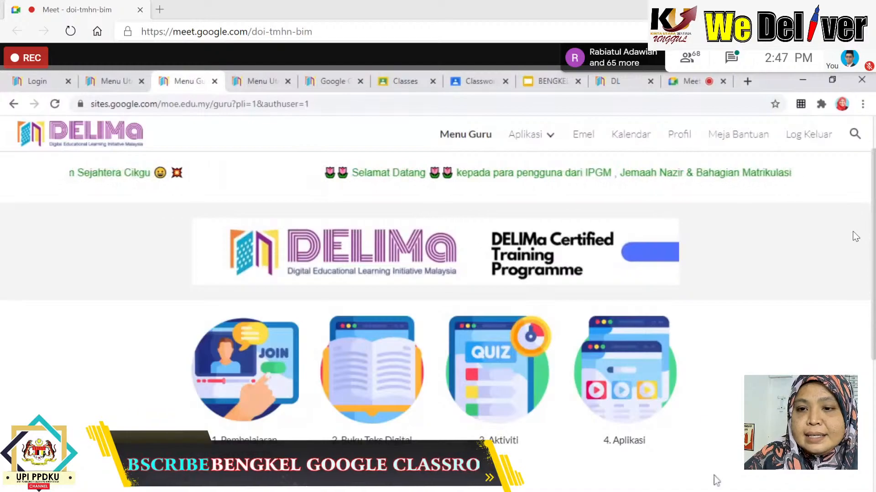
pyautogui.scroll(-2, 707, 423)
pyautogui.scroll(-3, 708, 423)
pyautogui.scroll(3, 708, 422)
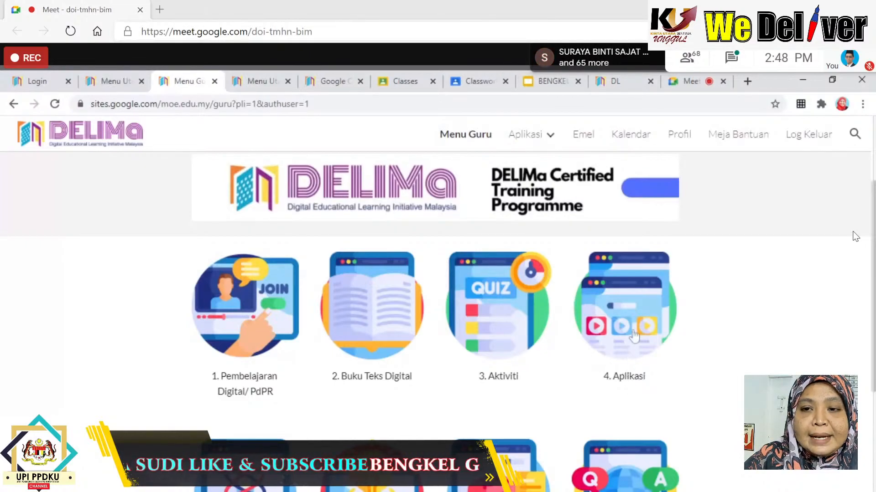
pyautogui.click(634, 335)
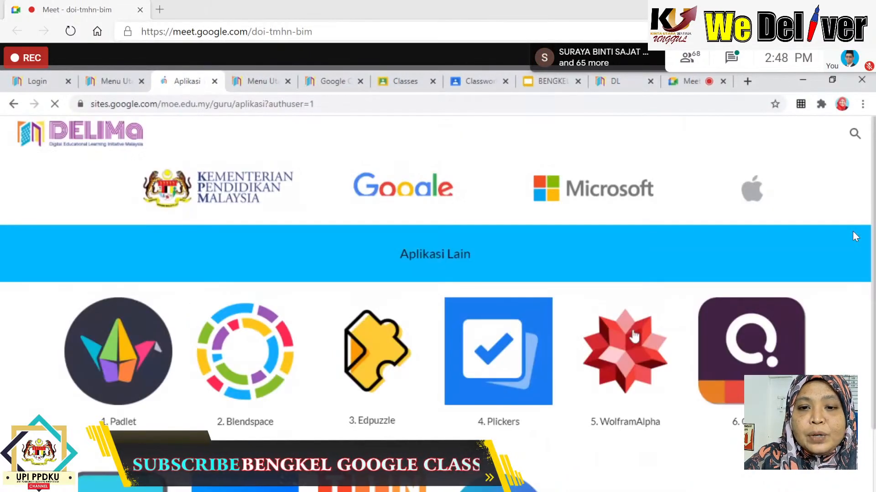
pyautogui.scroll(-3, 620, 454)
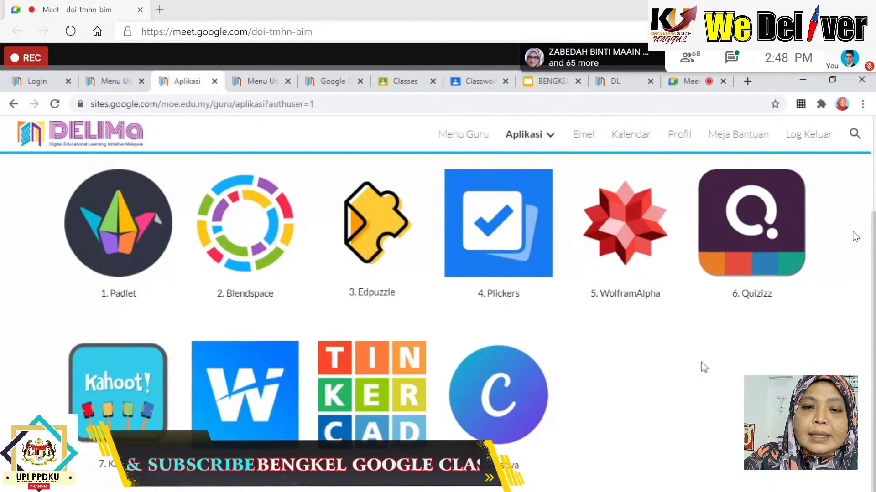
pyautogui.scroll(3, 586, 237)
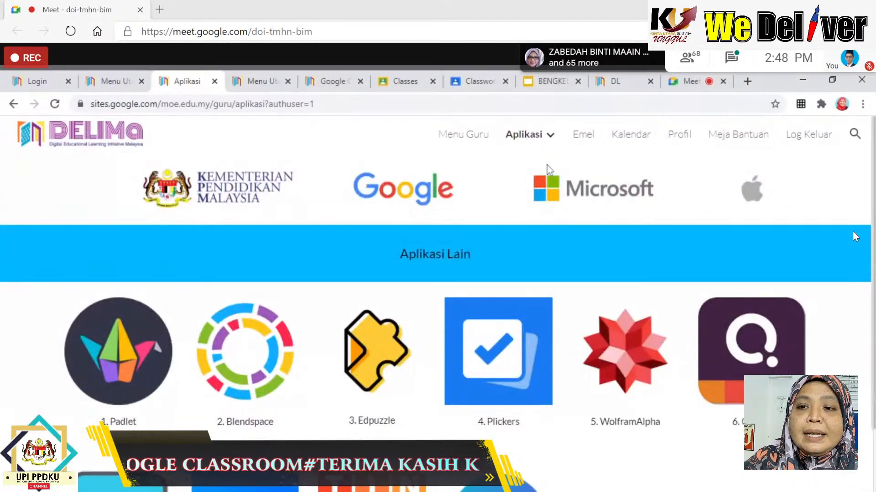
pyautogui.moveTo(500, 137)
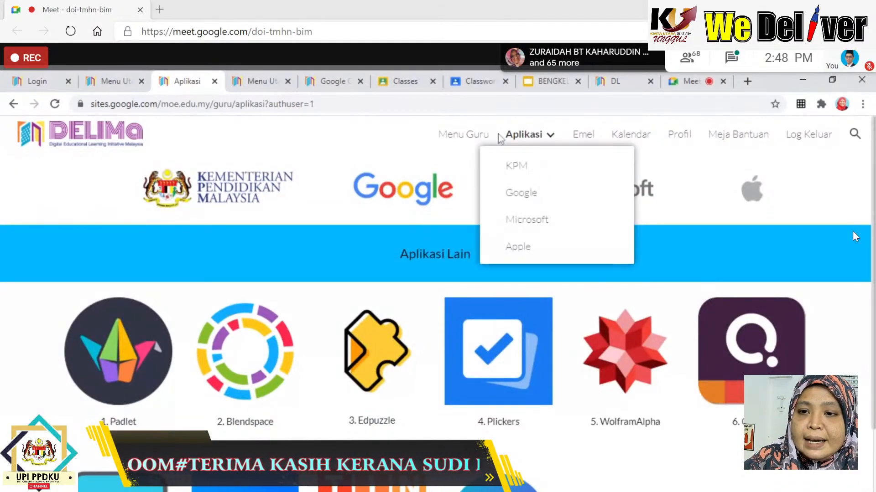
pyautogui.click(460, 137)
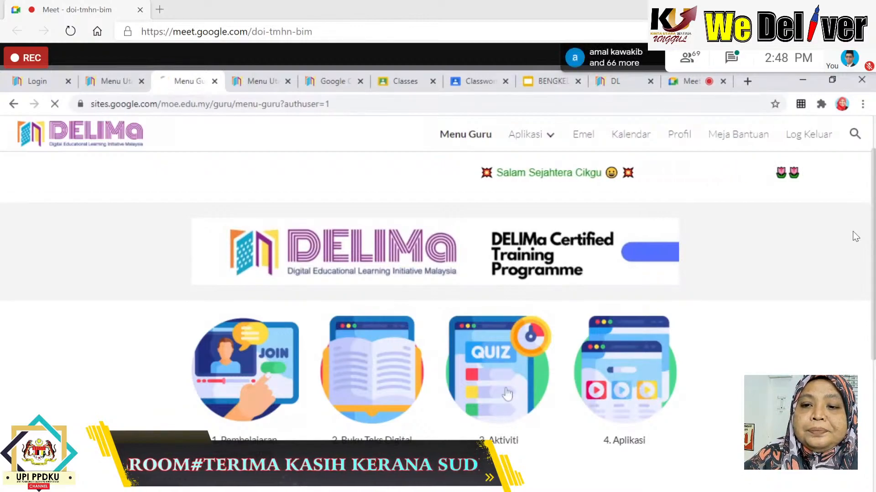
pyautogui.click(507, 393)
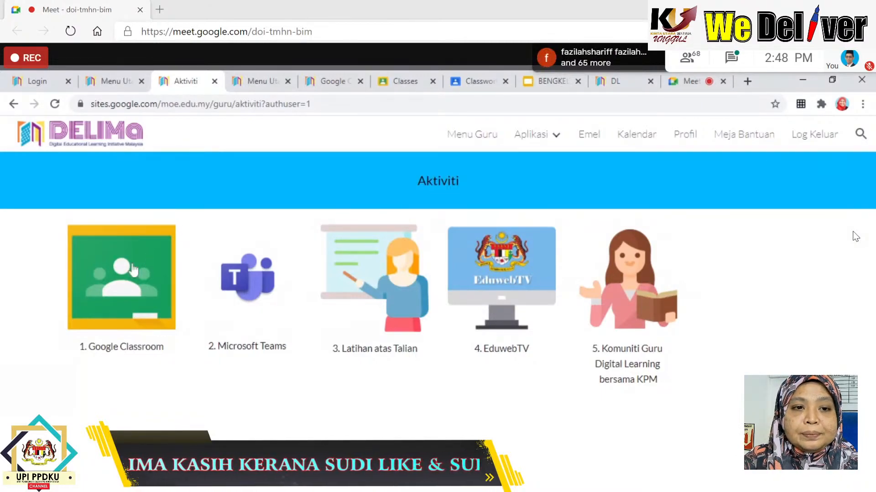
# Go from the Google Classroom info page in Aktiviti to Classroom itself.
pyautogui.click(132, 270)
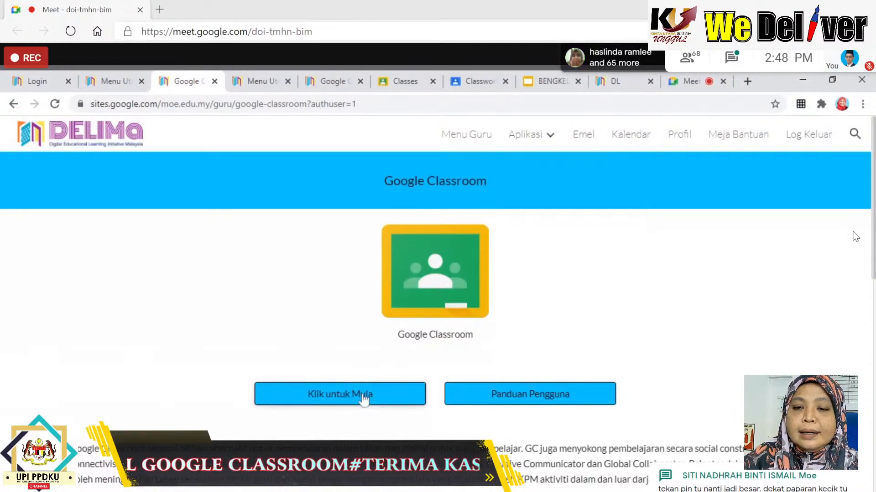
pyautogui.click(366, 396)
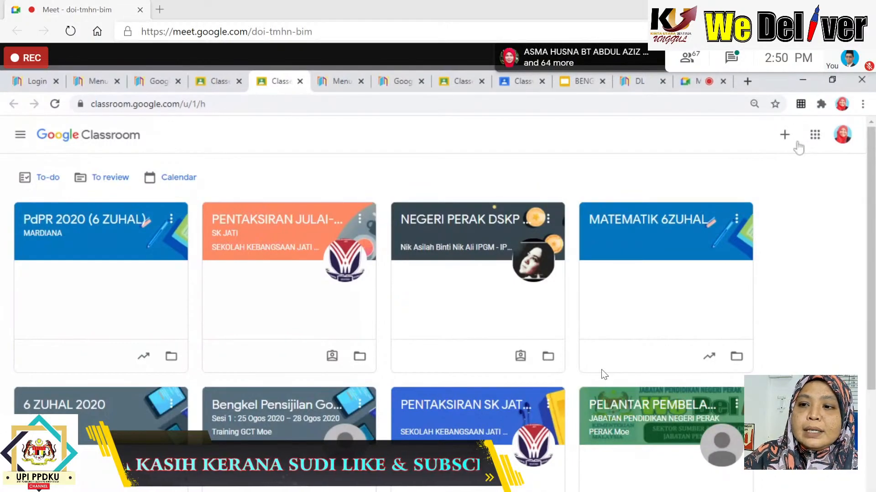
# Bring up the join-or-create class menu from the Classroom home page.
pyautogui.click(785, 137)
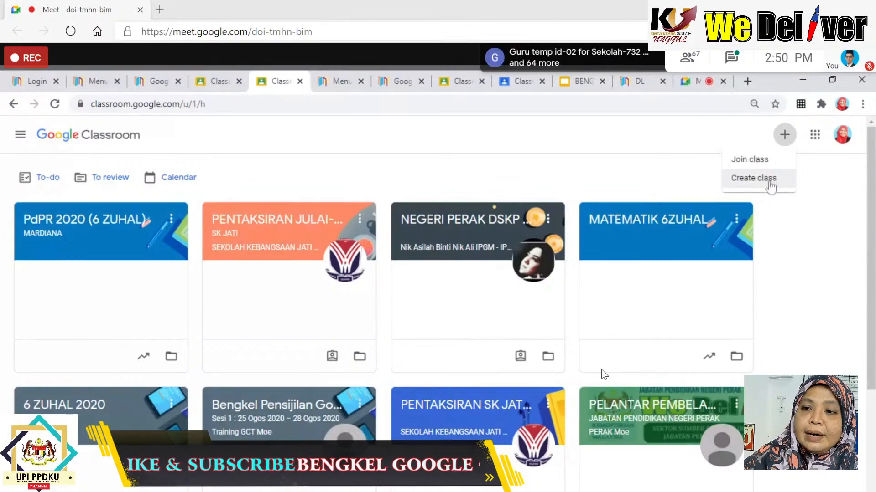
# Create a new class named 'BENGKEL GC KIU 2020'.
pyautogui.click(770, 183)
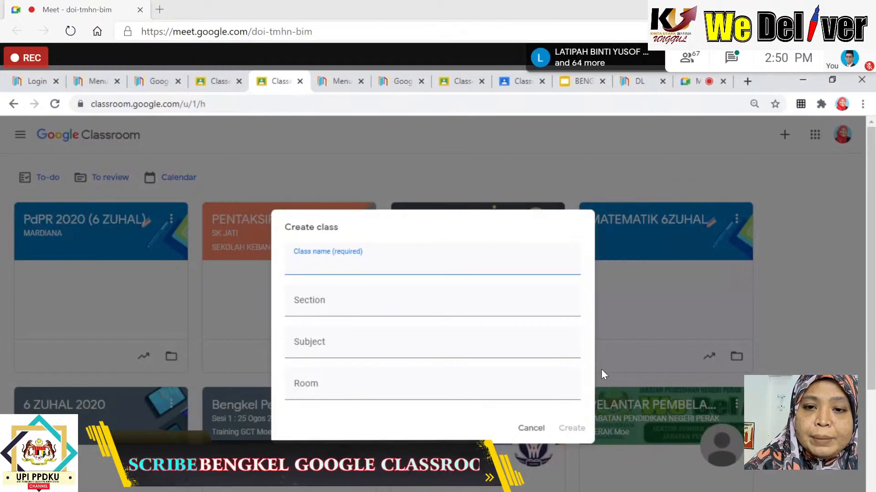
pyautogui.write('BEN')
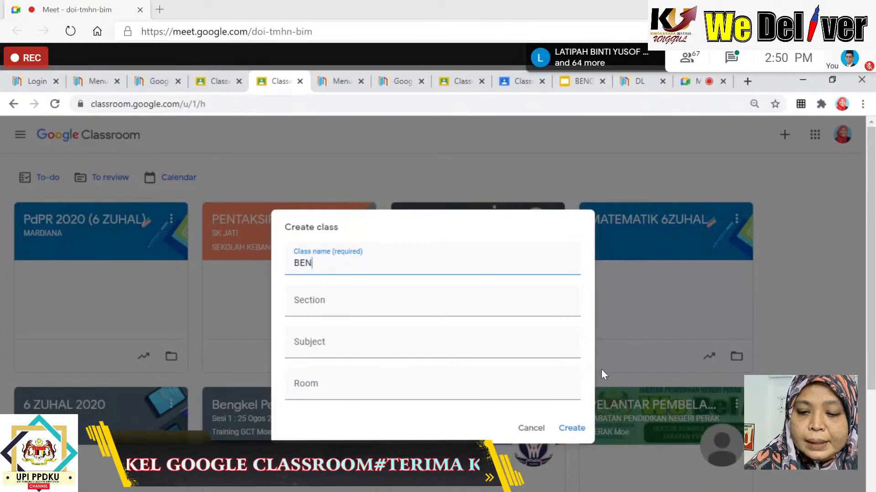
pyautogui.write('GKEL')
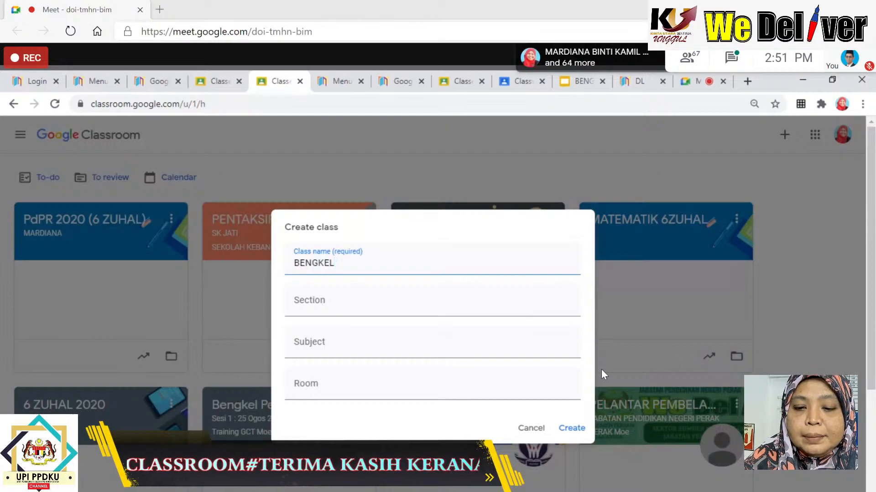
pyautogui.write(' GC')
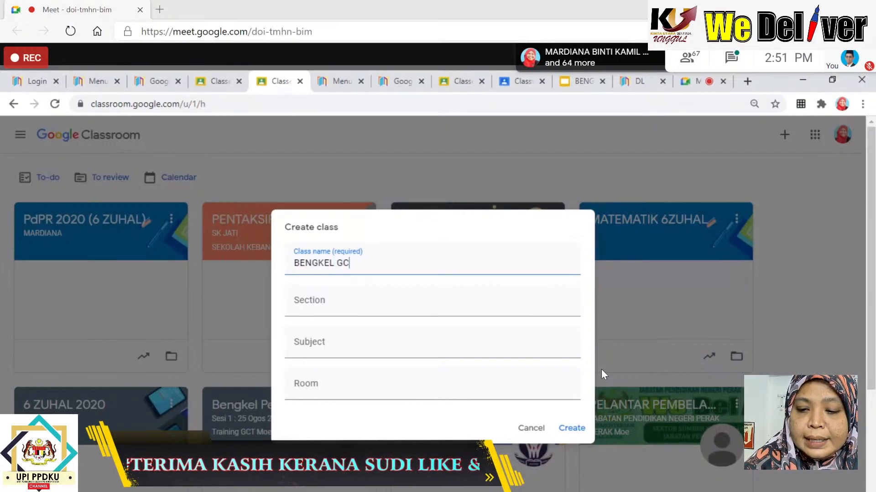
pyautogui.write(' KIU 20')
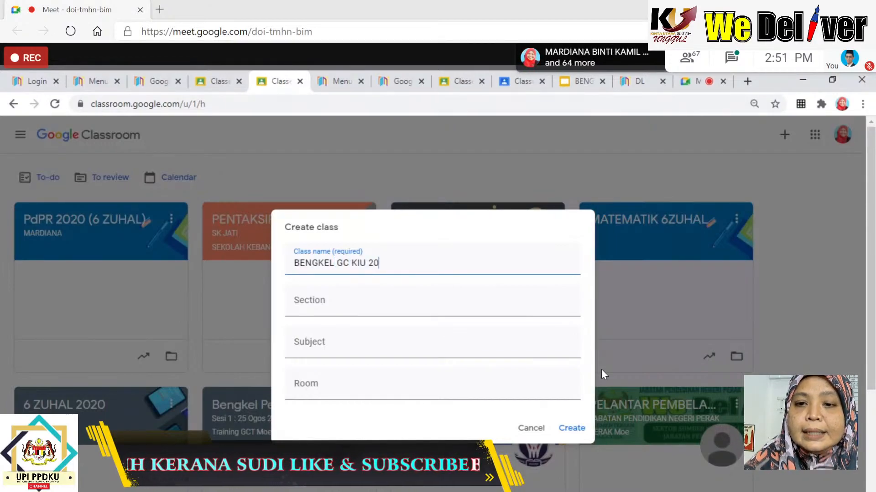
pyautogui.write('20')
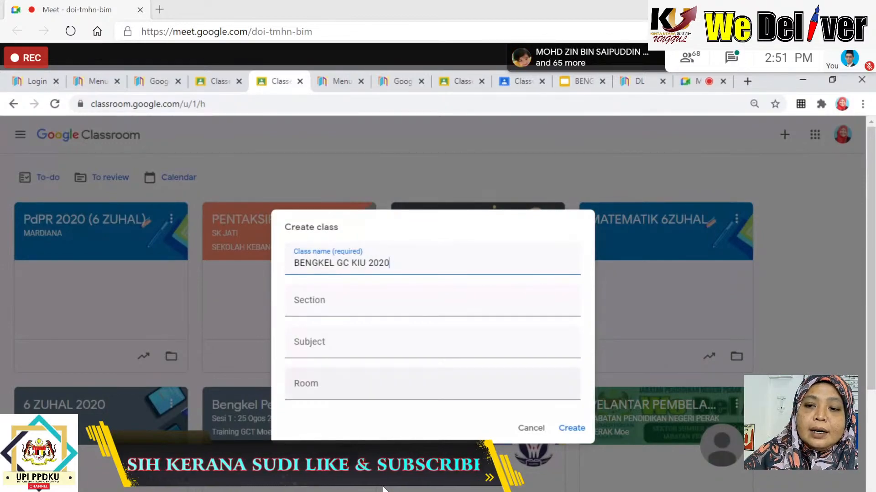
pyautogui.click(573, 434)
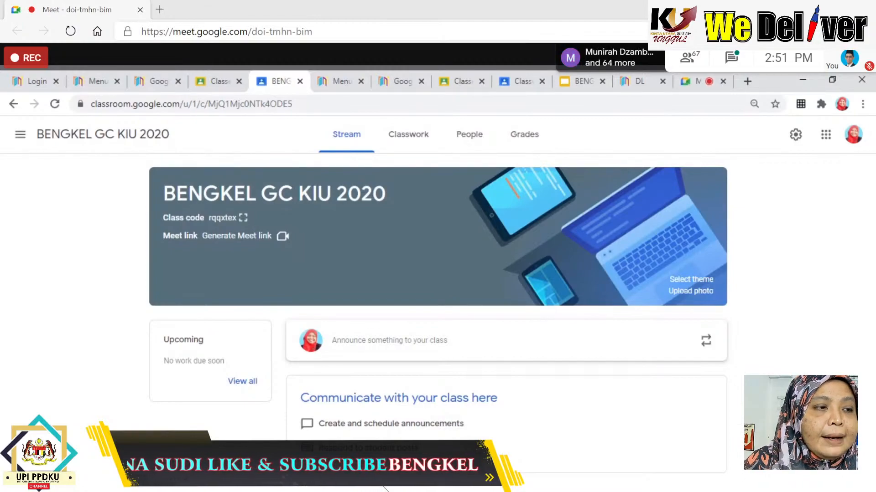
# Display the BENGKEL GC KIU 2020 class code enlarged on screen.
pyautogui.click(243, 219)
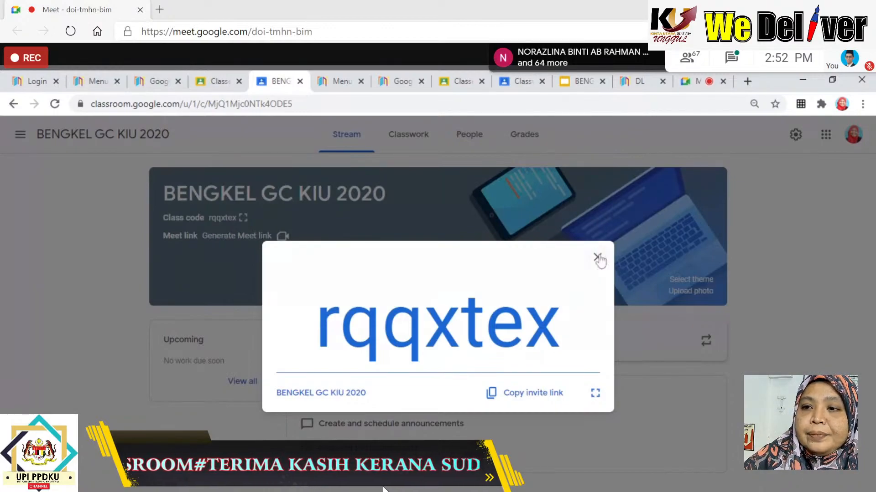
# Close the enlarged code and preview the Join class page from the class list.
pyautogui.click(598, 257)
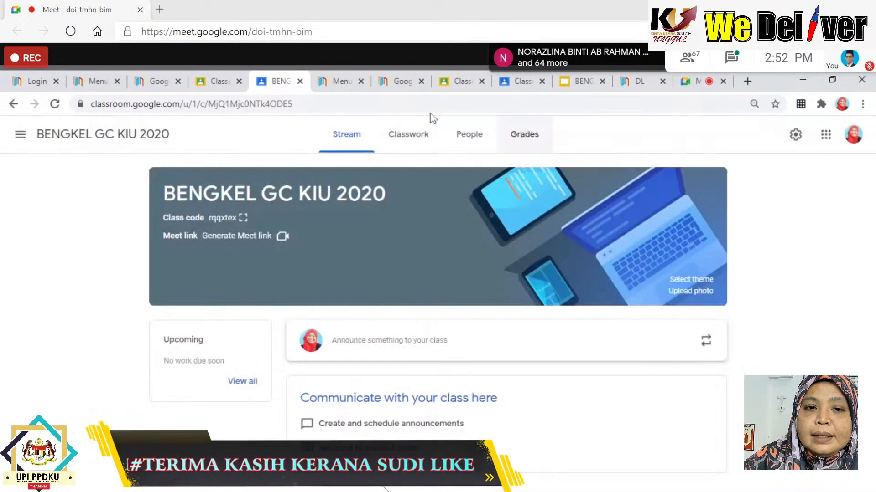
pyautogui.click(22, 134)
pyautogui.click(43, 138)
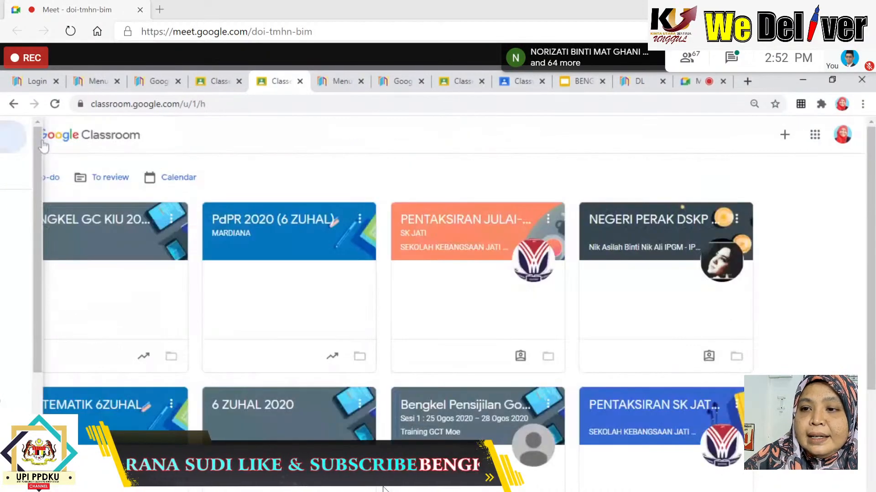
pyautogui.click(784, 134)
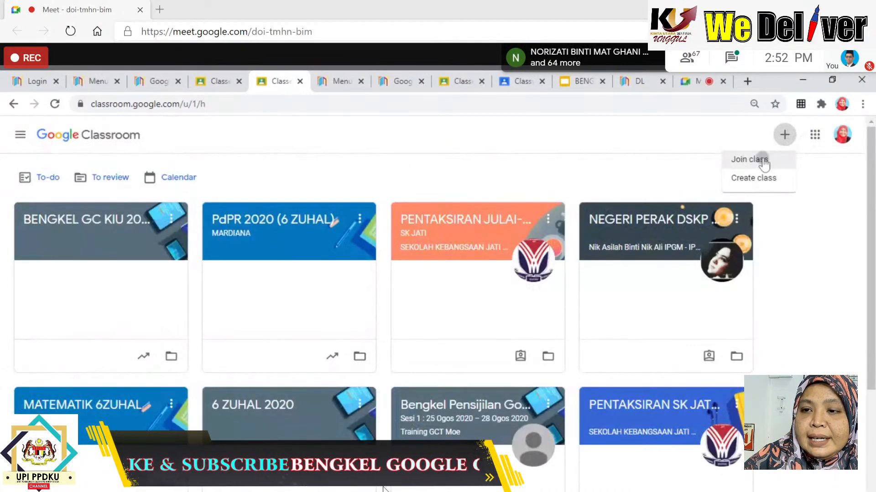
pyautogui.click(763, 162)
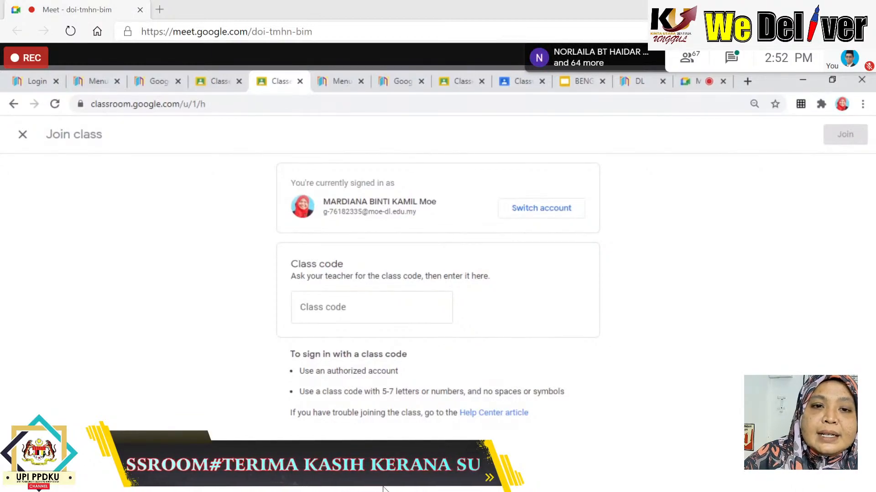
pyautogui.click(22, 134)
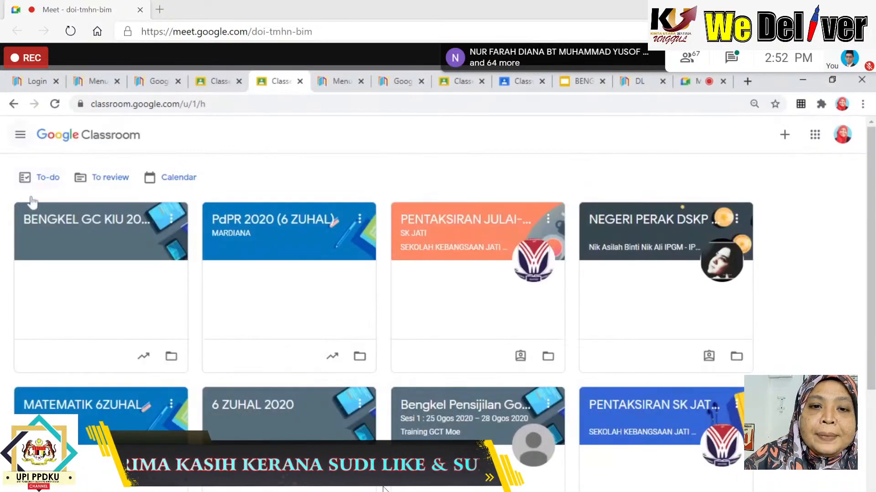
# Reopen BENGKEL GC KIU 2020, show and select its class code, then return to Google Meet.
pyautogui.click(85, 228)
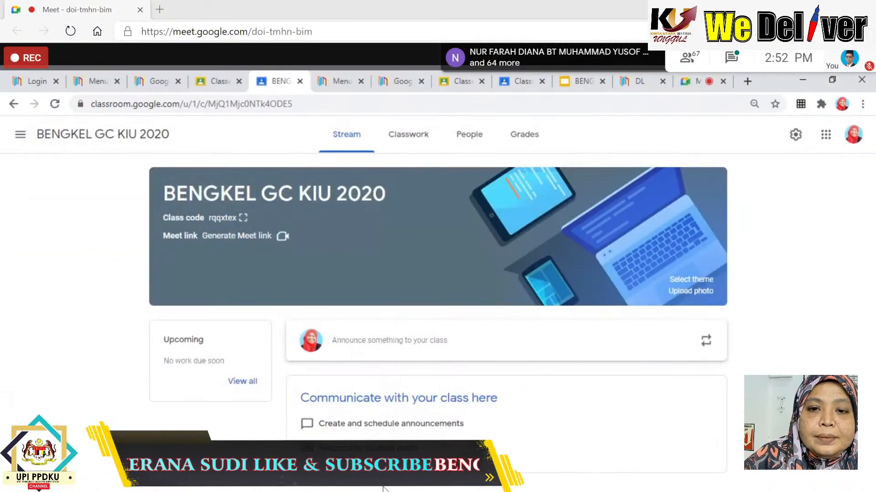
pyautogui.click(244, 218)
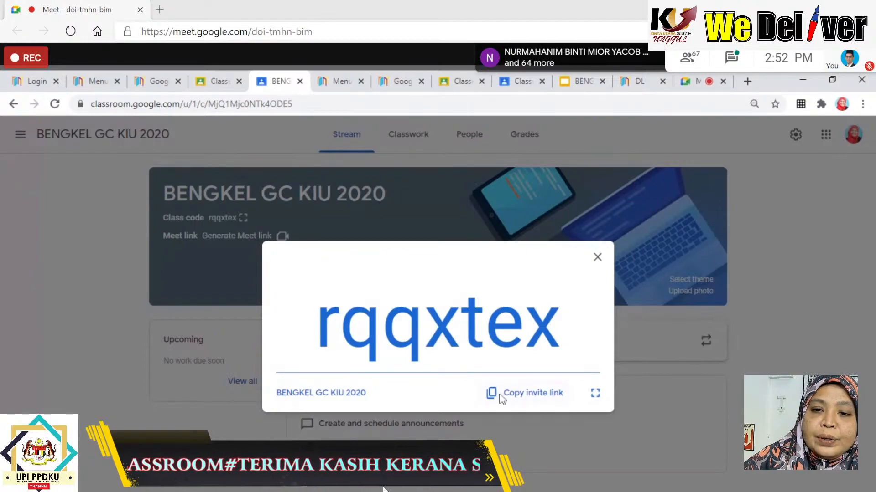
pyautogui.moveTo(317, 325); pyautogui.dragTo(561, 325)
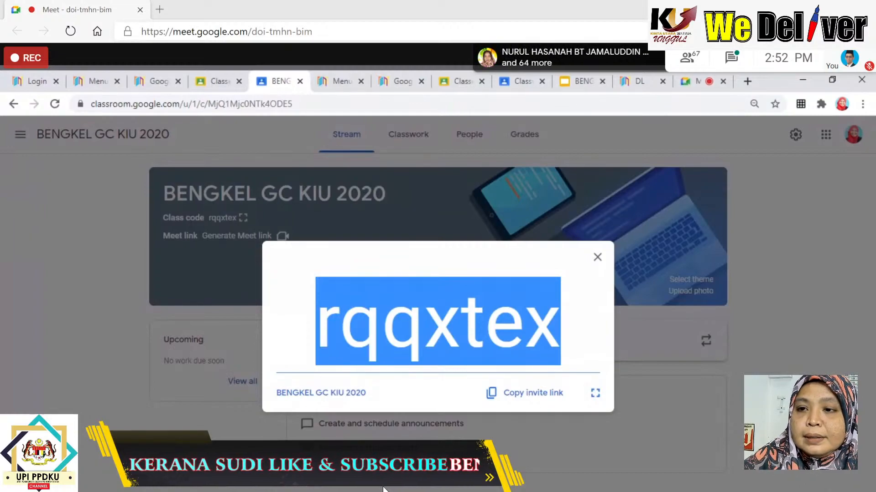
pyautogui.click(597, 257)
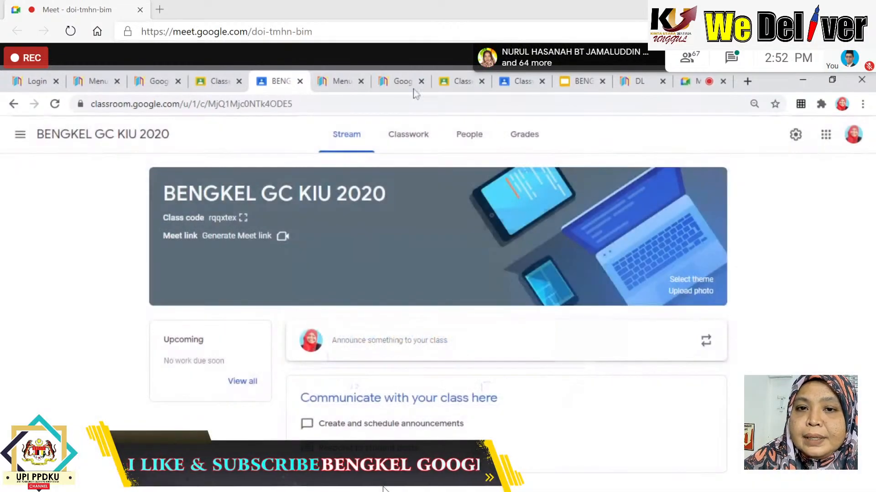
pyautogui.click(689, 82)
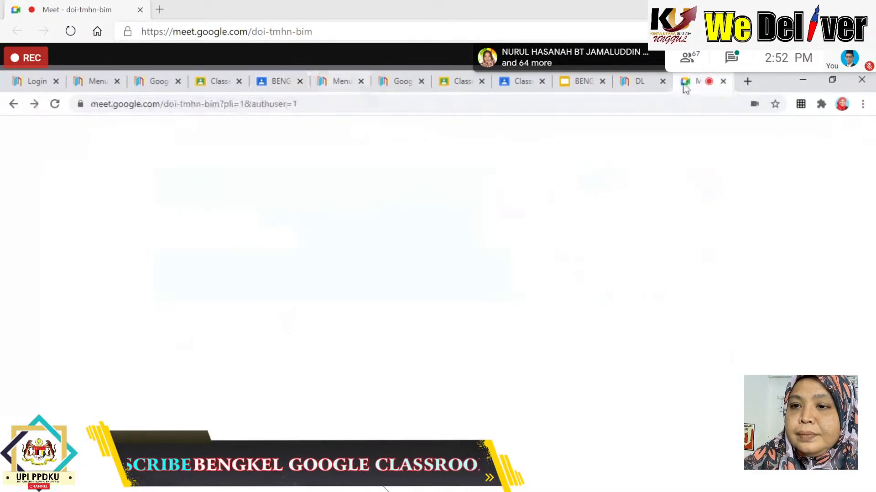
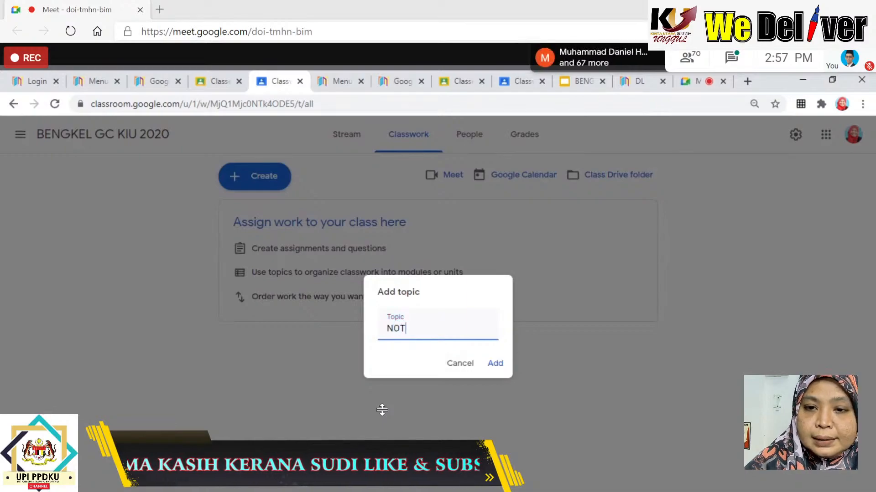
# Add the NOTA and IBADAH topics to the Classwork page.
pyautogui.write('A')
pyautogui.click(495, 365)
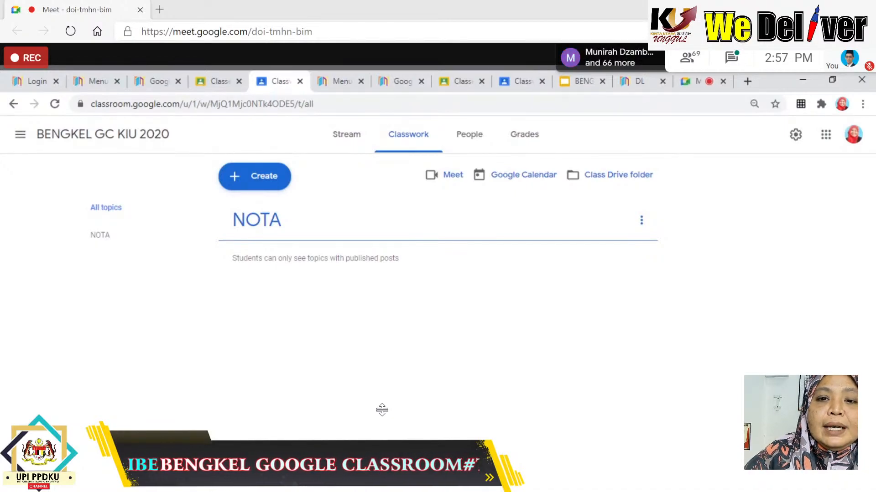
pyautogui.click(258, 176)
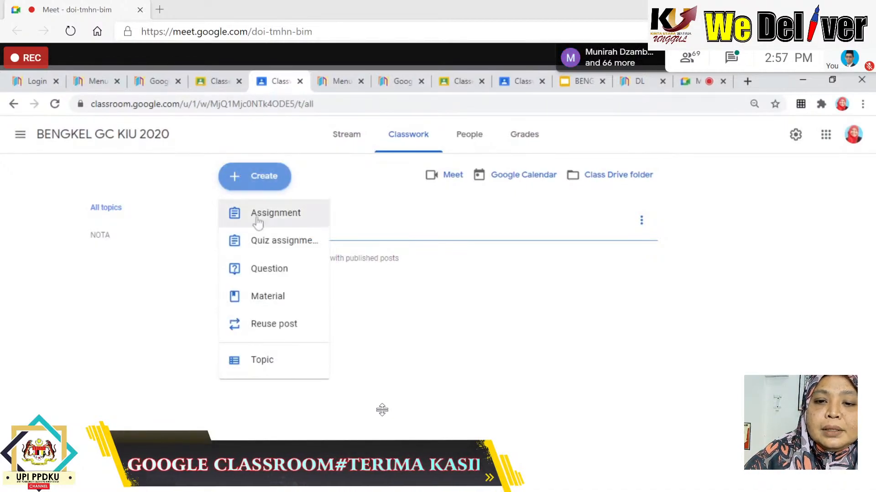
pyautogui.click(255, 362)
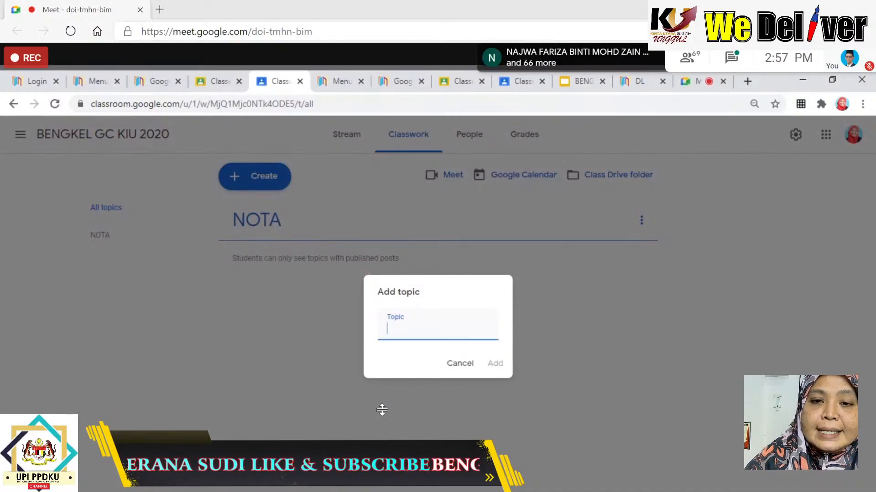
pyautogui.write('IBADAH')
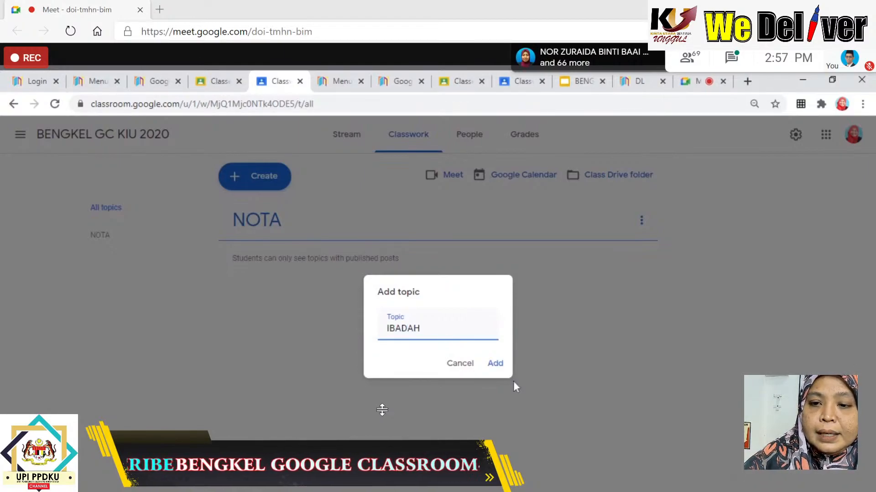
pyautogui.click(495, 364)
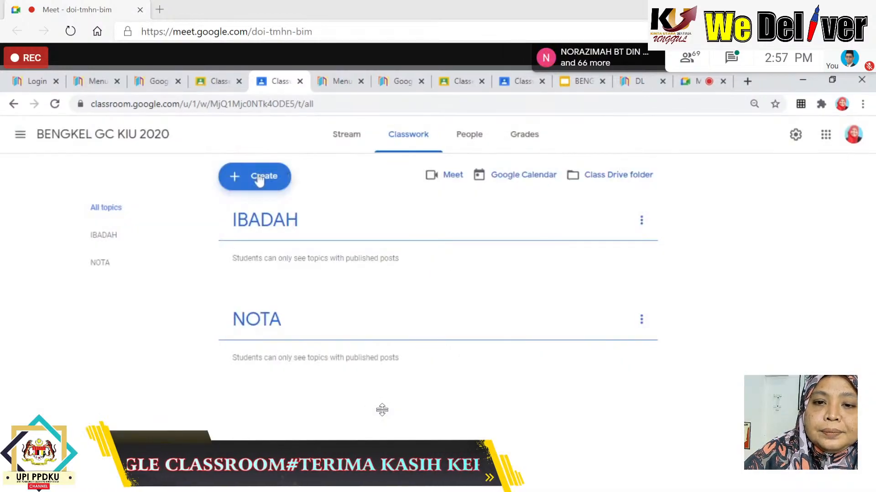
# Discard an accidental empty assignment, then add the AKIDAH and SIRAH topics.
pyautogui.click(288, 178)
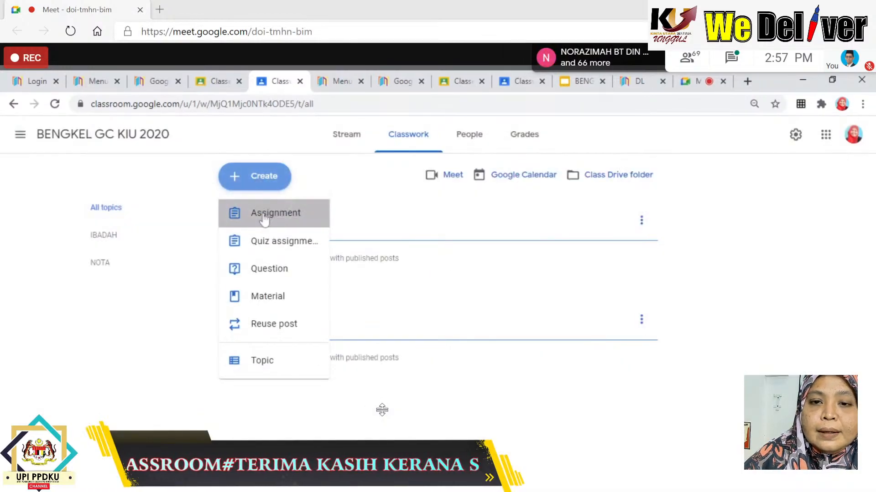
pyautogui.click(265, 220)
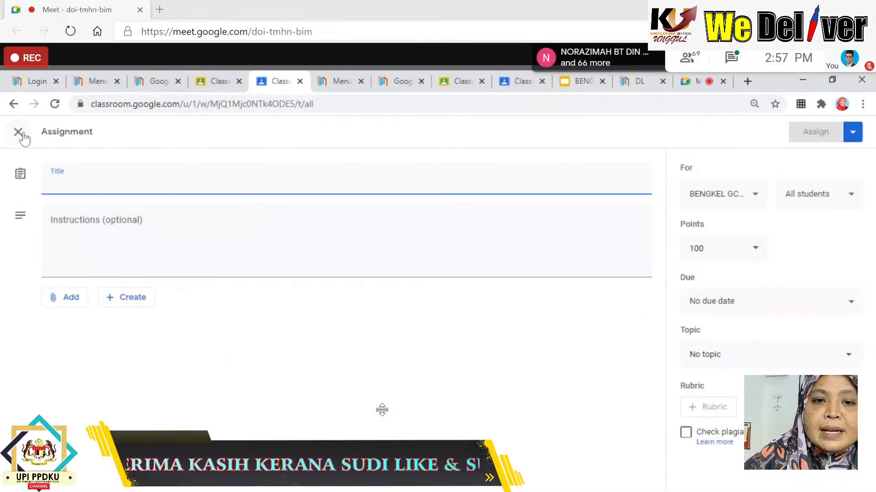
pyautogui.click(24, 137)
pyautogui.click(250, 178)
pyautogui.click(257, 372)
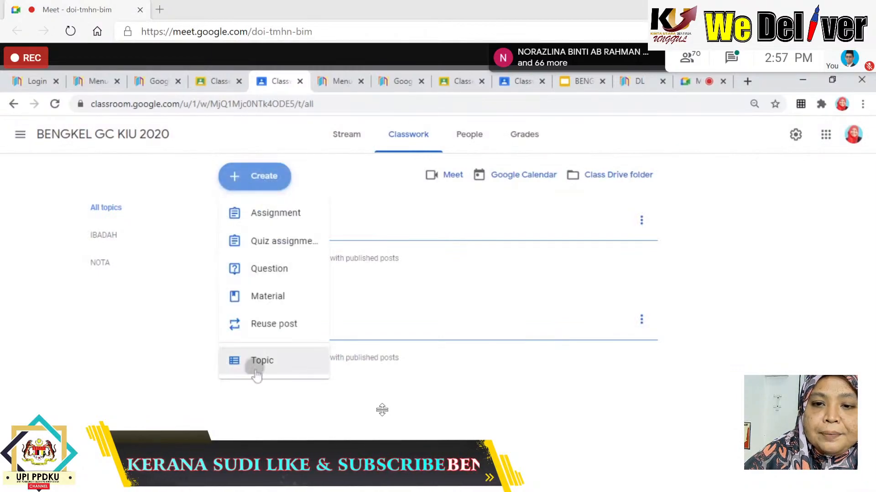
pyautogui.write('AKIDA')
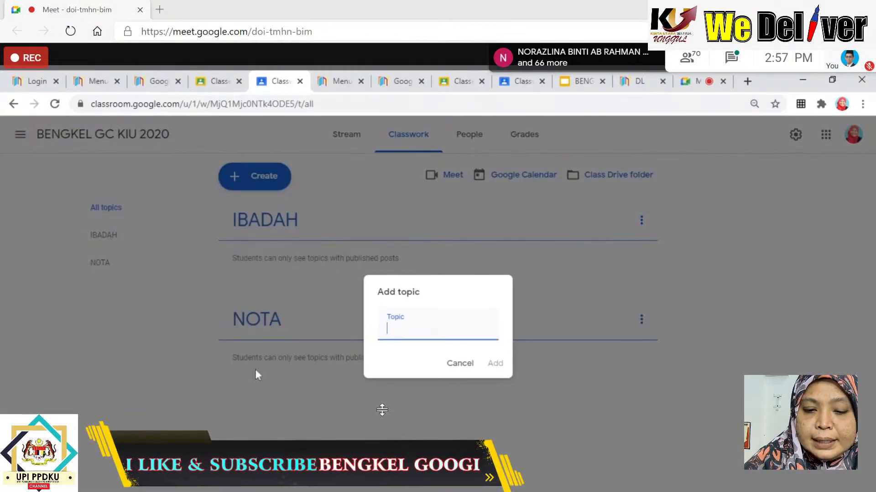
pyautogui.write('H')
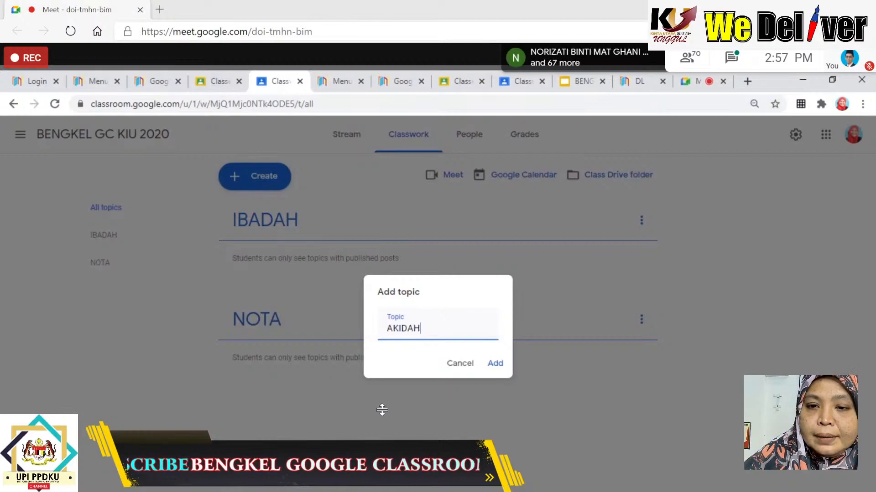
pyautogui.click(497, 366)
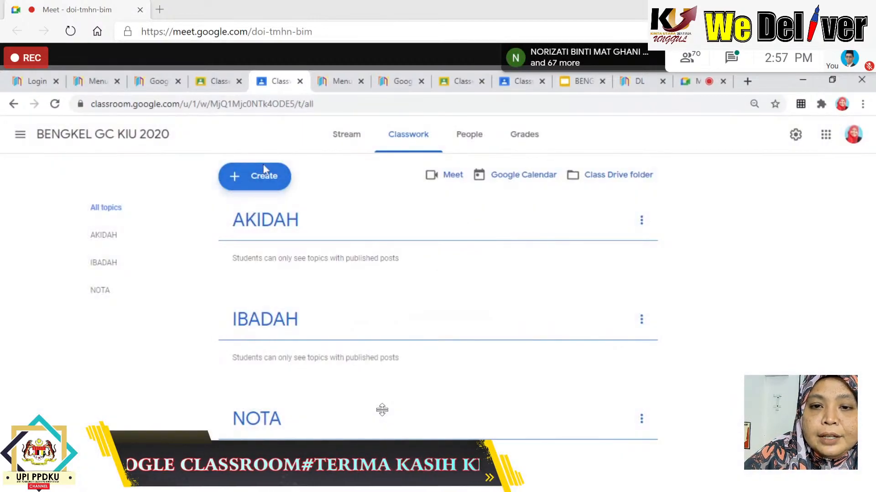
pyautogui.click(269, 176)
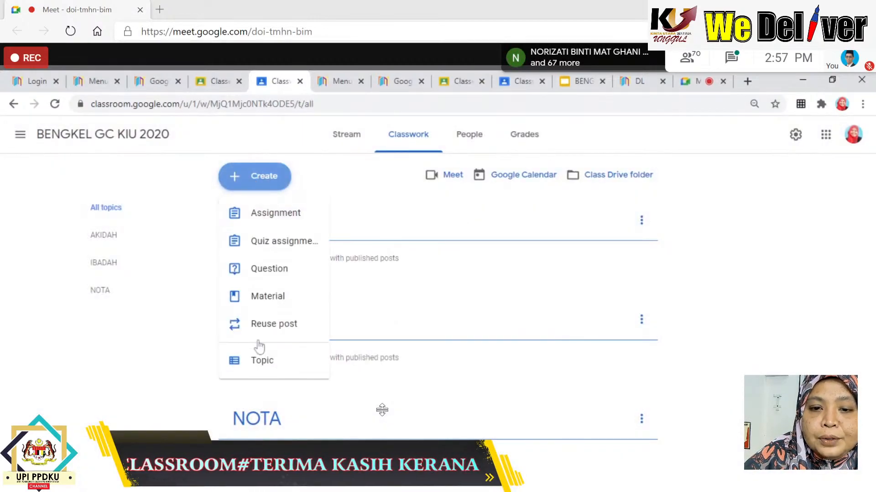
pyautogui.click(258, 370)
pyautogui.write('S')
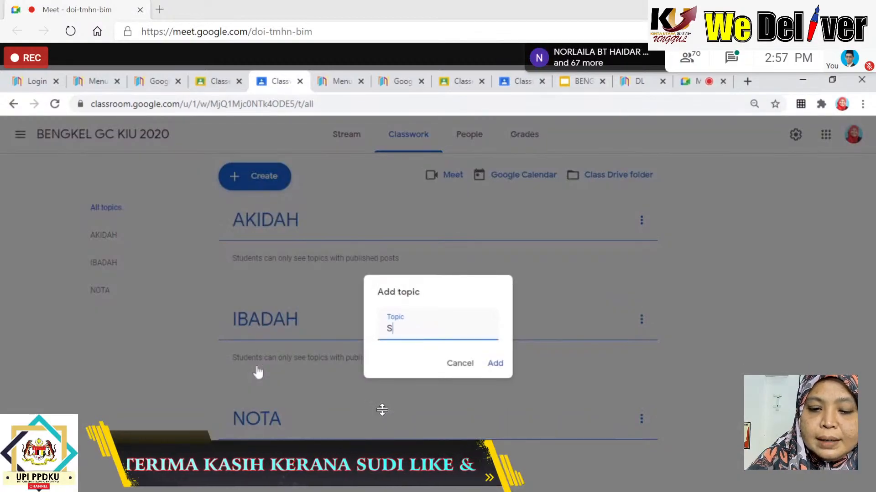
pyautogui.write('IRAH')
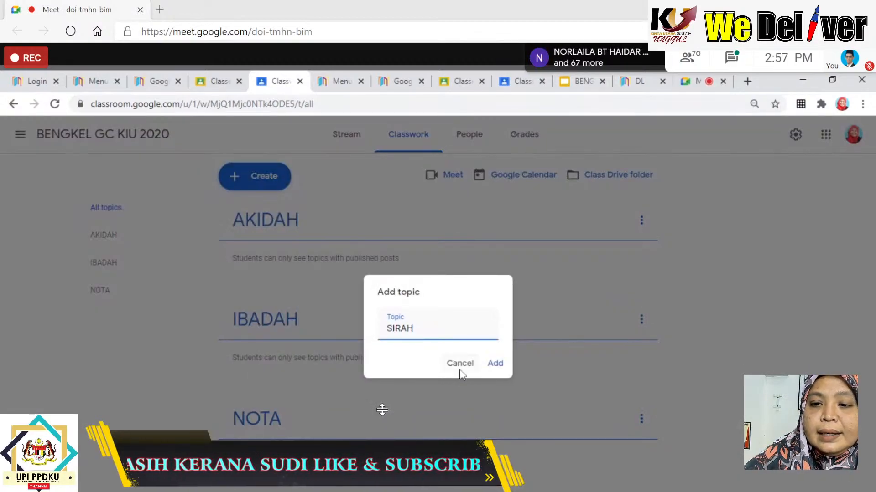
pyautogui.click(496, 363)
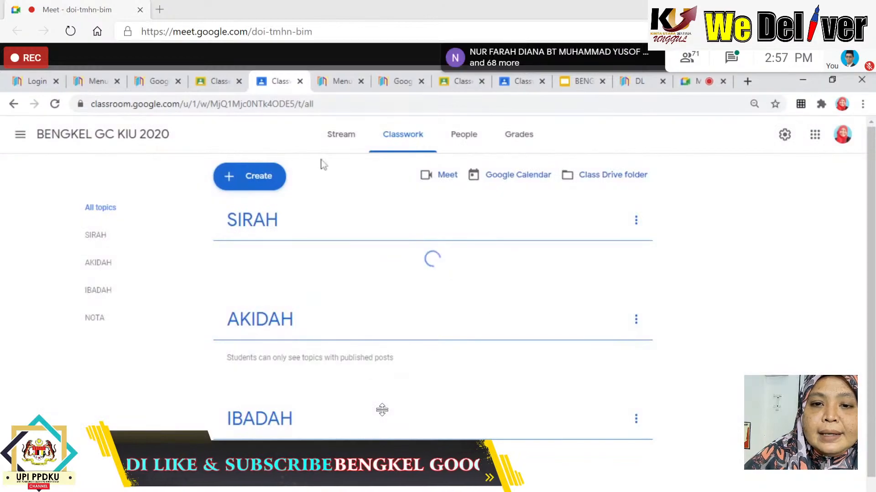
# Add the JAWI topic and review the five topics on the Classwork page.
pyautogui.click(262, 178)
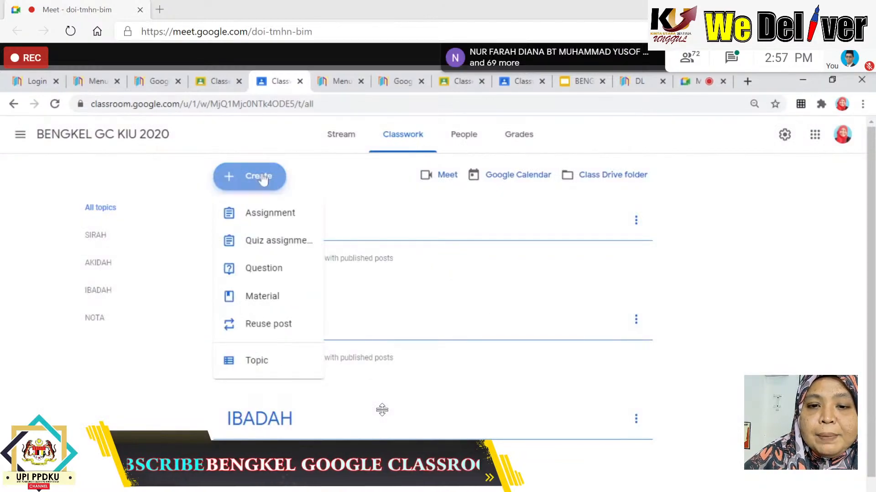
pyautogui.click(254, 375)
pyautogui.write('JAWI')
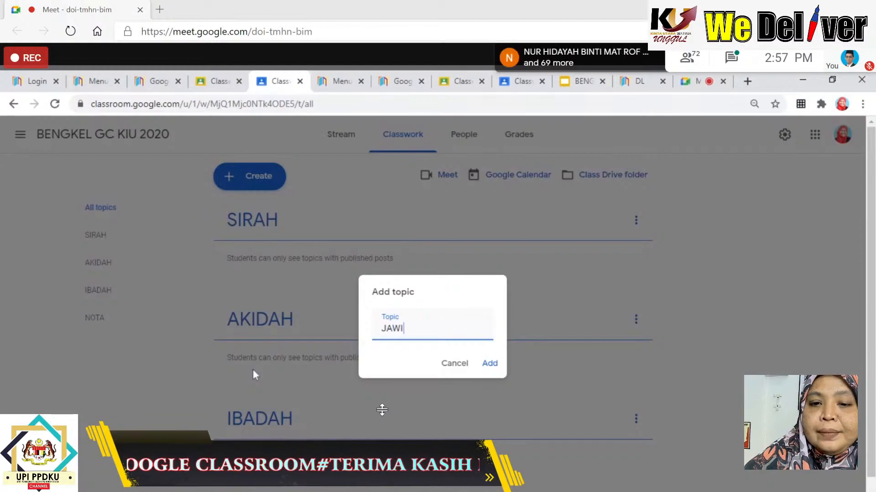
pyautogui.click(489, 363)
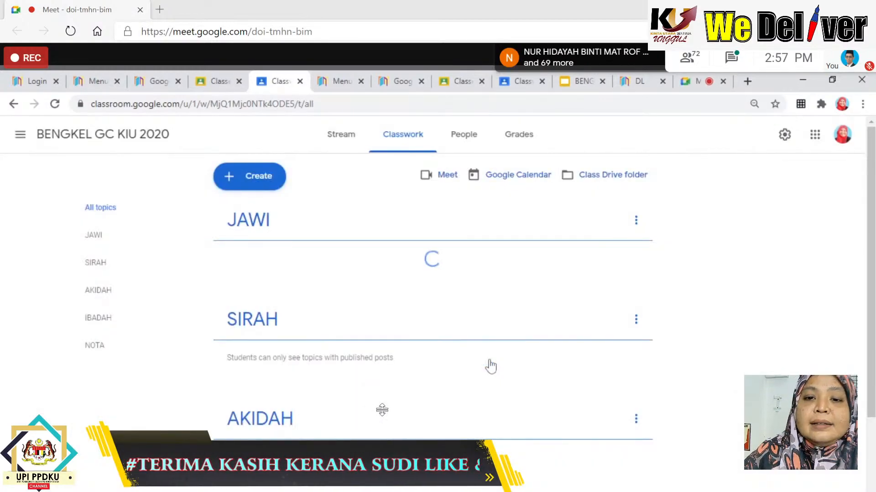
pyautogui.scroll(-3, 405, 296)
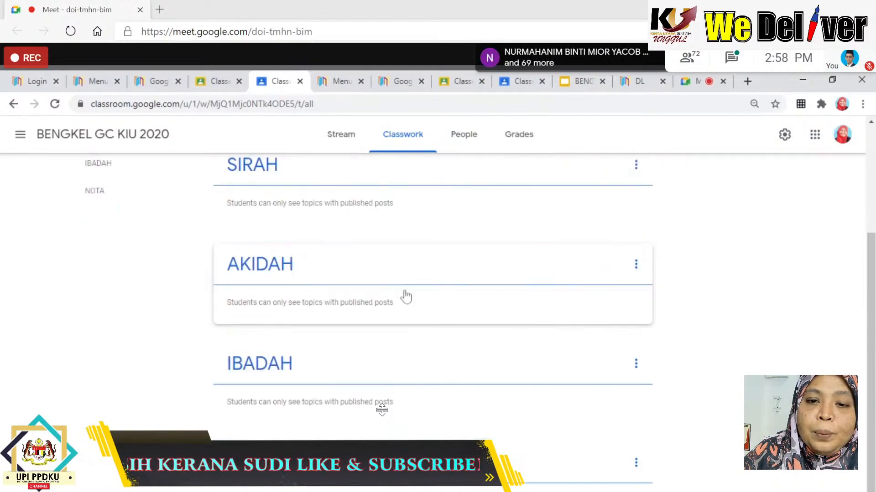
pyautogui.scroll(3, 434, 319)
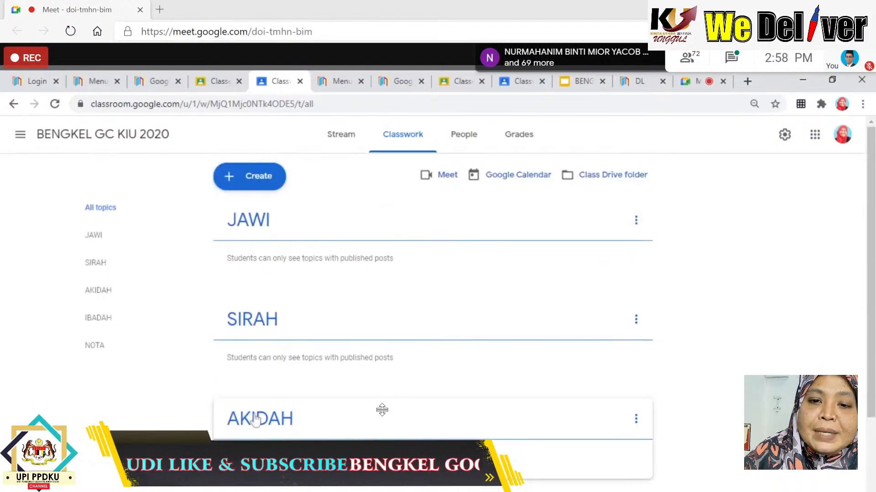
pyautogui.scroll(-3, 430, 316)
pyautogui.scroll(3, 359, 349)
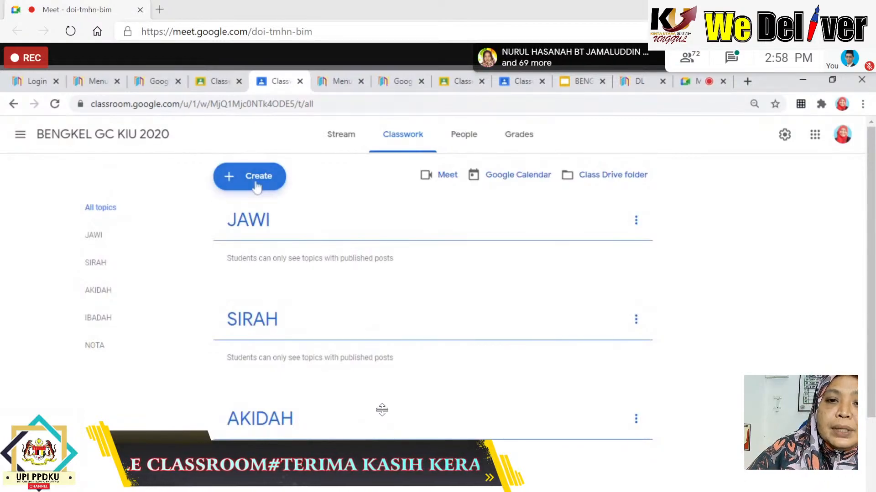
pyautogui.click(257, 177)
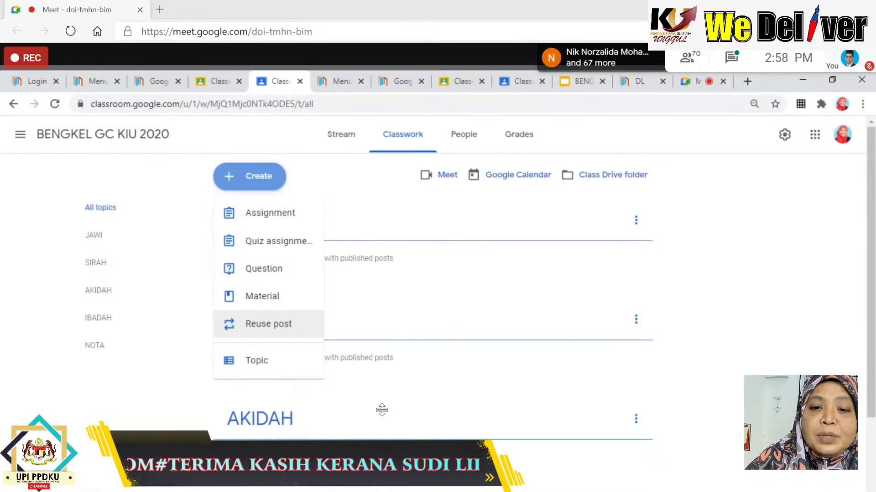
# Start a material titled IBADAH-TAYAMUM described 'Sila tonton video di bawah.' and show attachment options.
pyautogui.click(258, 305)
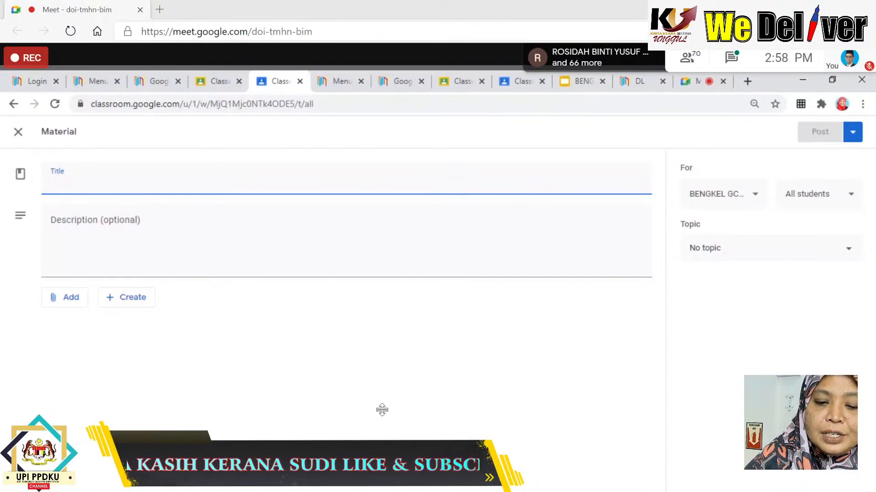
pyautogui.write('IBADAH')
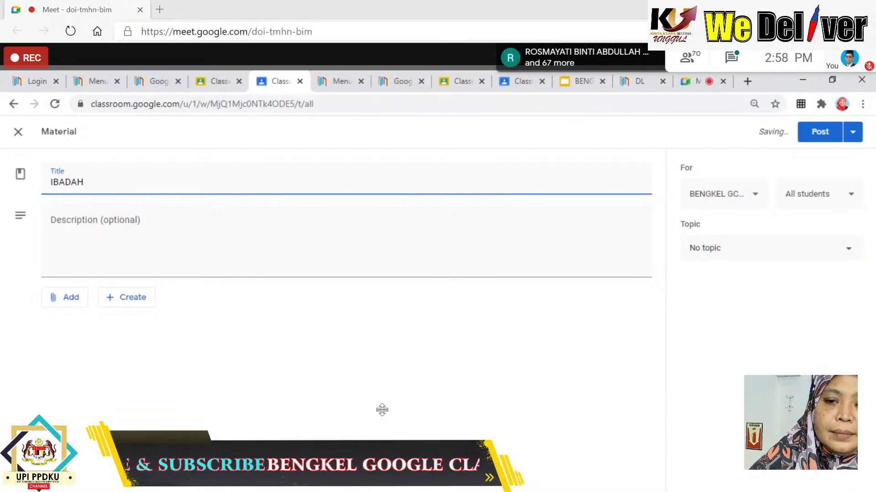
pyautogui.write('-TAYAMU')
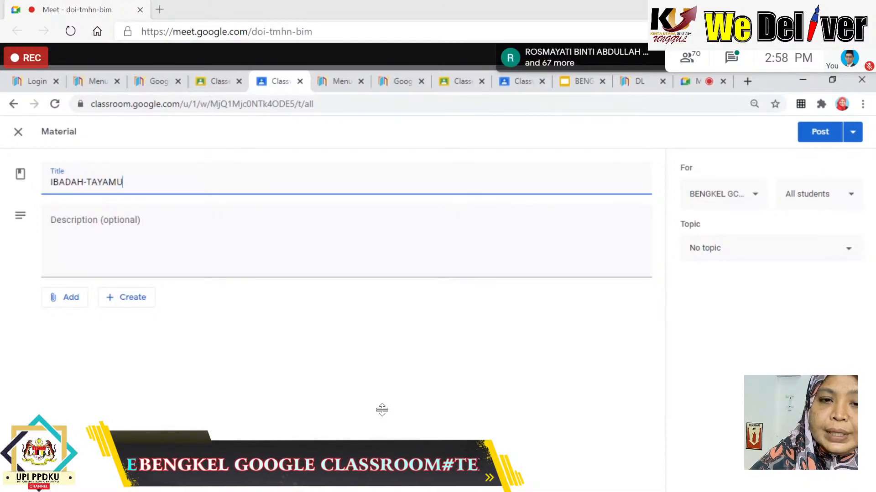
pyautogui.write('M')
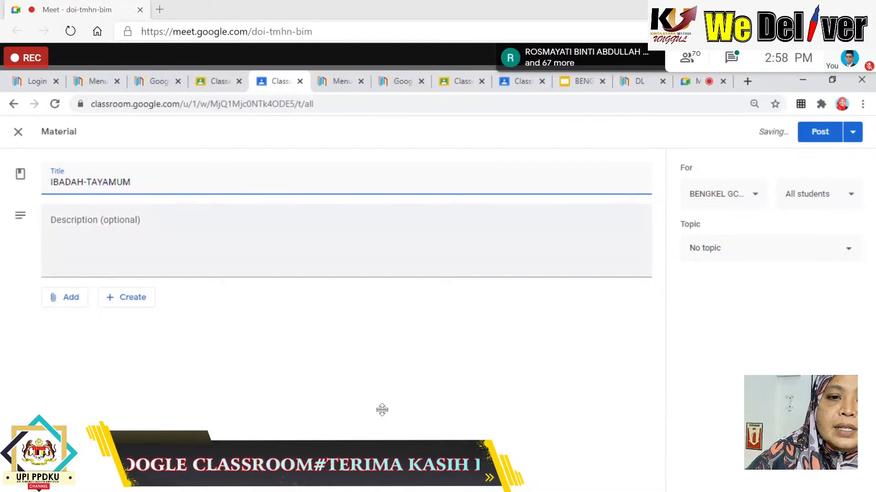
pyautogui.press('Tab')
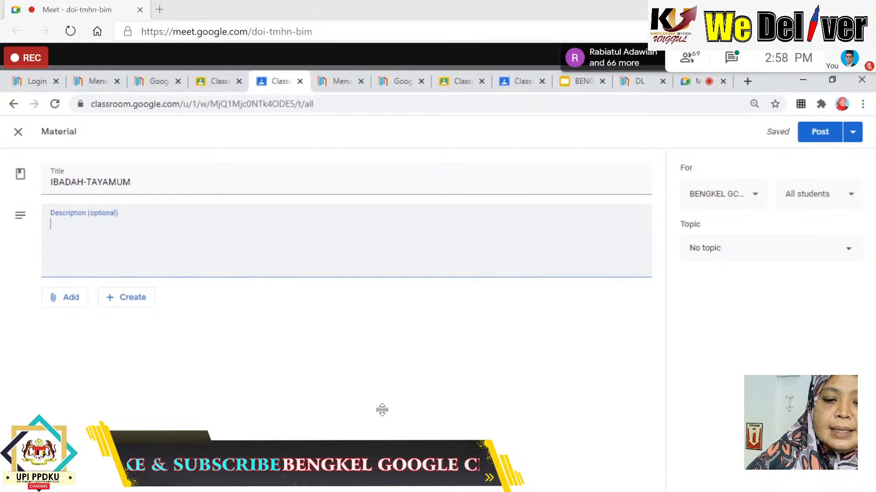
pyautogui.write('S')
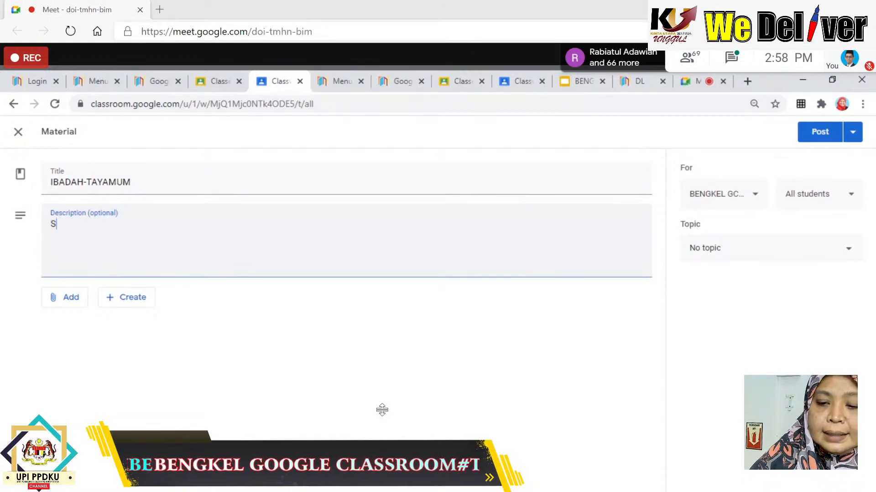
pyautogui.write('ila tont')
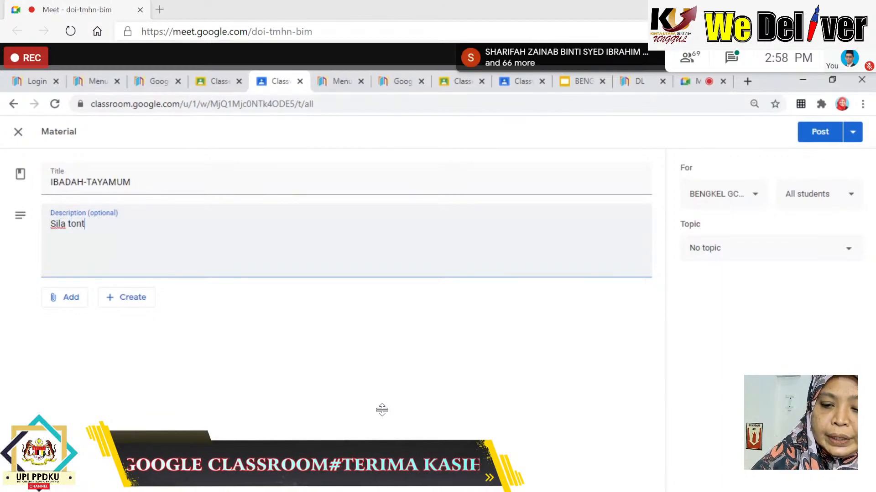
pyautogui.write('on vid')
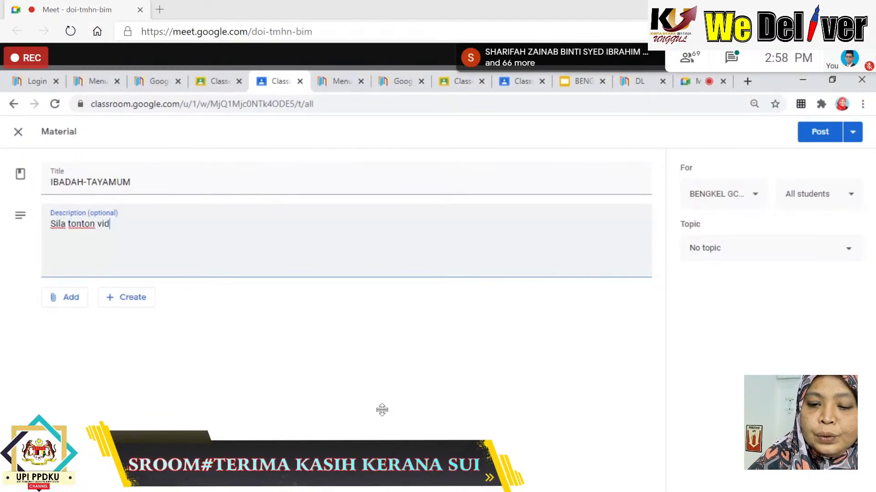
pyautogui.write('eo di ')
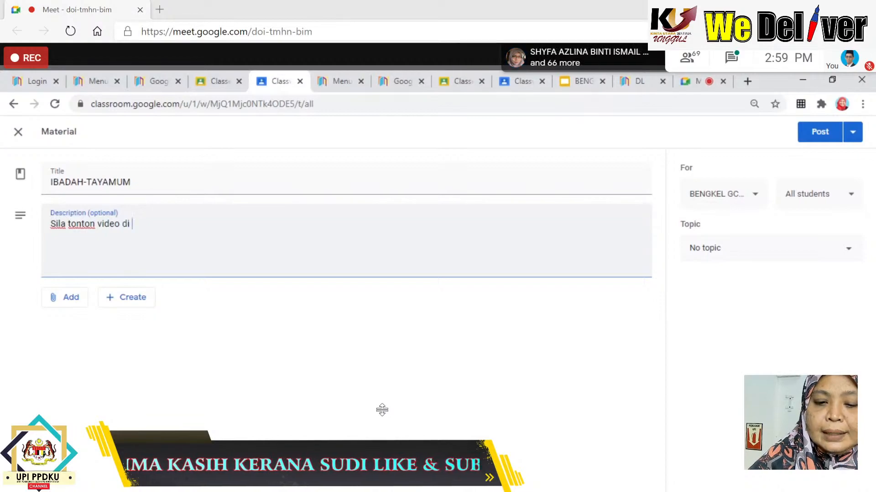
pyautogui.write('bawah')
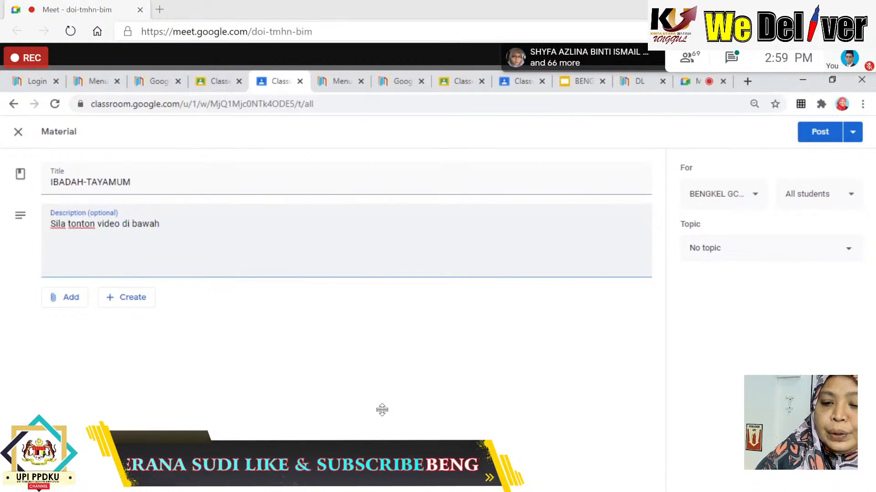
pyautogui.write('.')
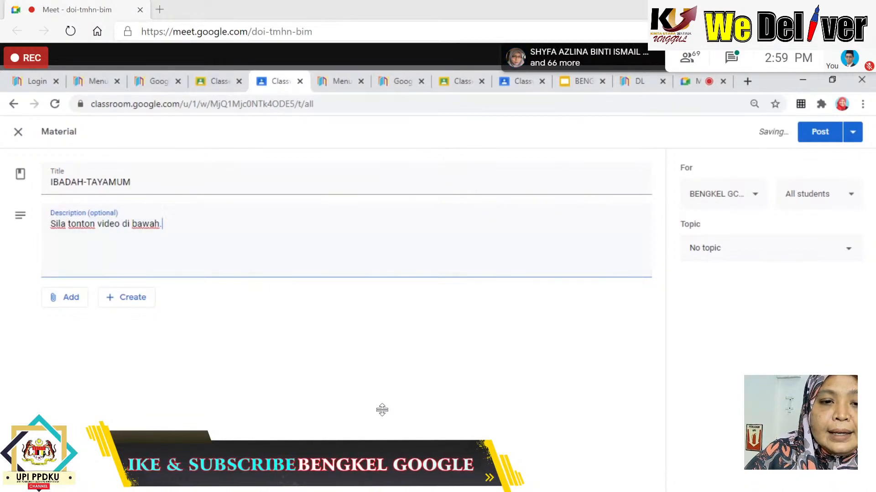
pyautogui.click(70, 298)
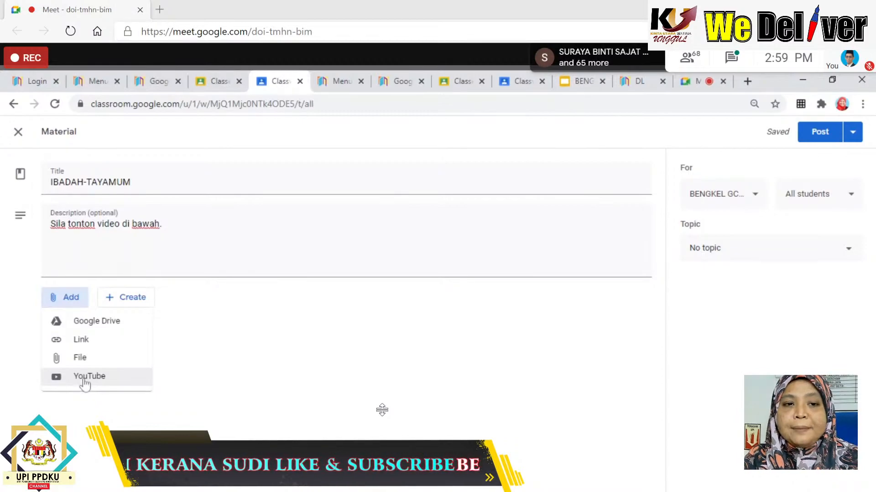
# Search YouTube for 'tayamum' and attach the 2017 Tata Cara Tayamum video.
pyautogui.click(84, 381)
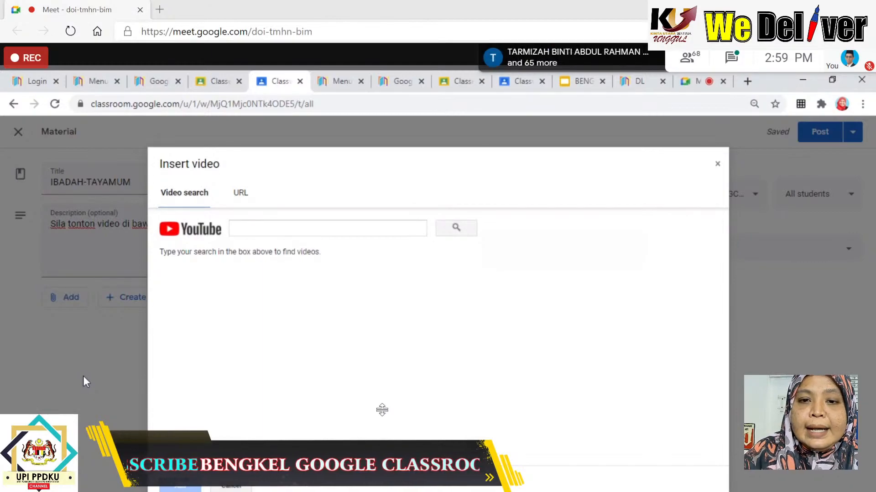
pyautogui.click(234, 228)
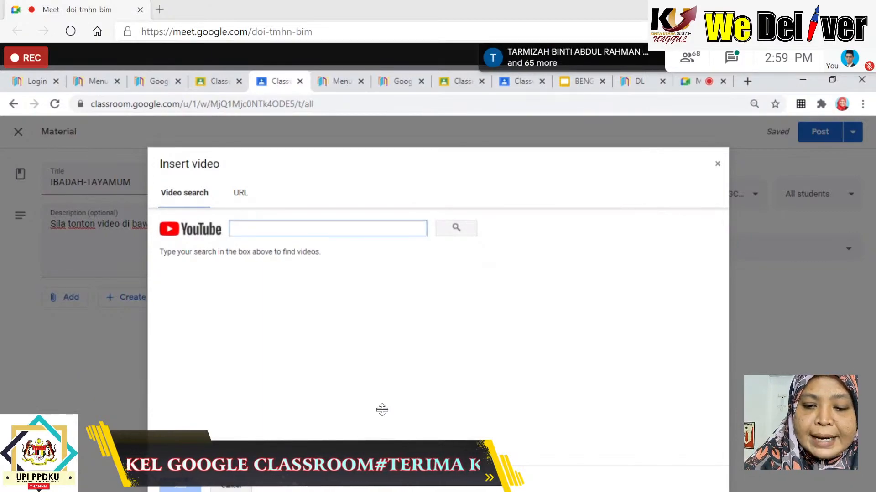
pyautogui.write('tayamum')
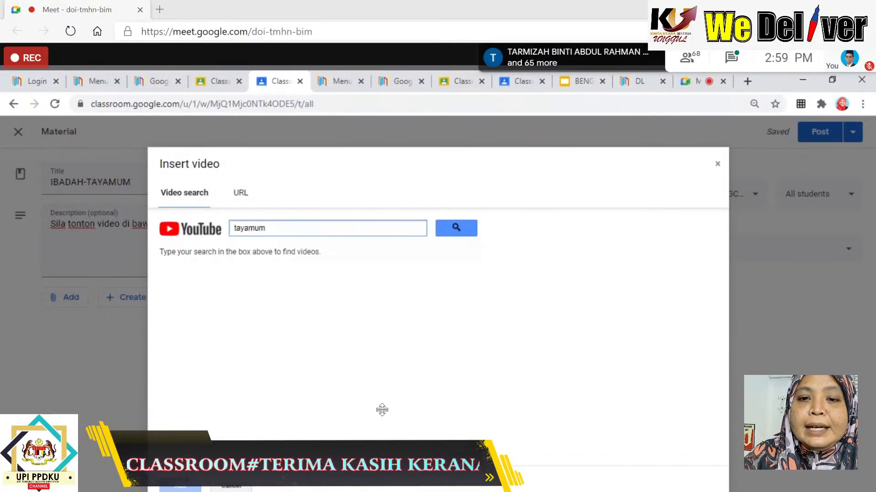
pyautogui.click(455, 229)
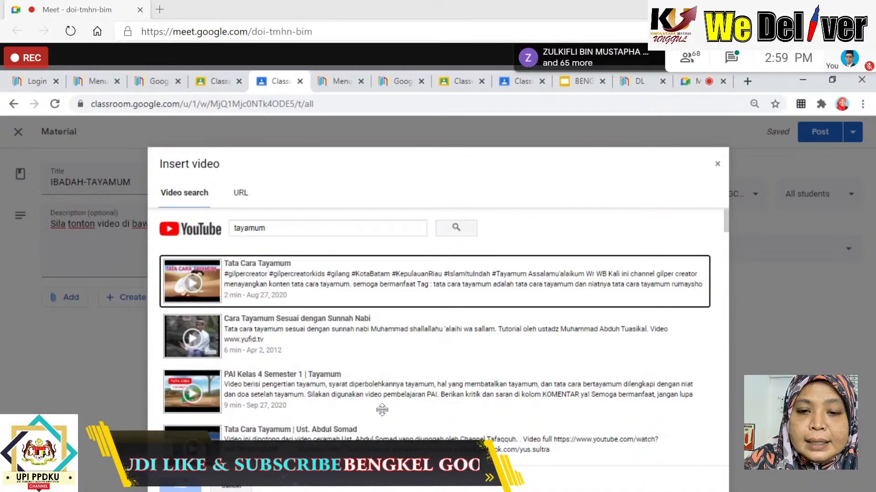
pyautogui.scroll(-4, 398, 408)
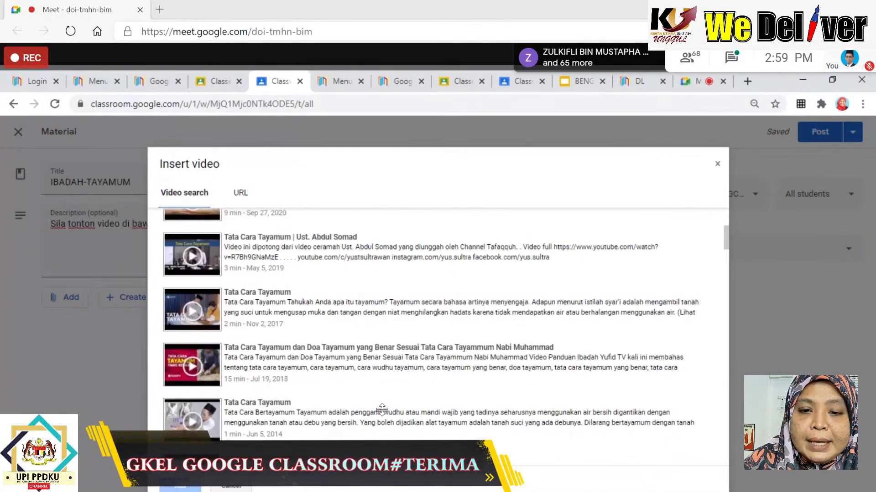
pyautogui.scroll(-3, 398, 407)
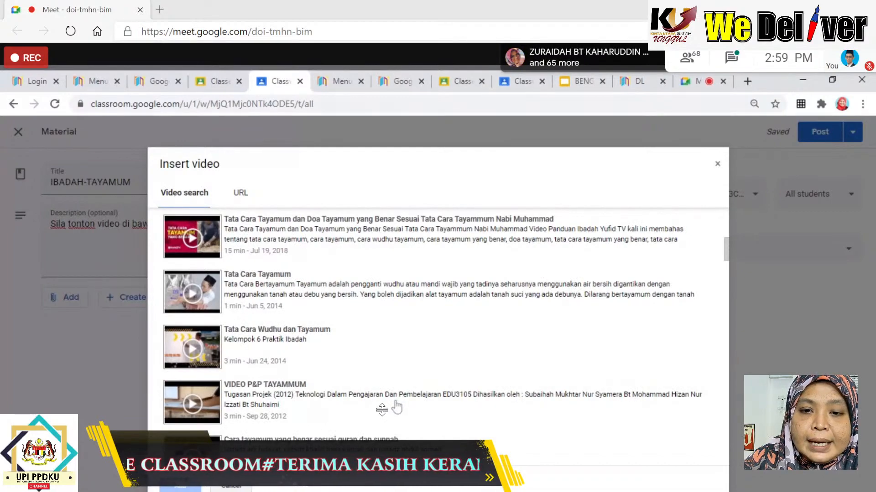
pyautogui.click(263, 401)
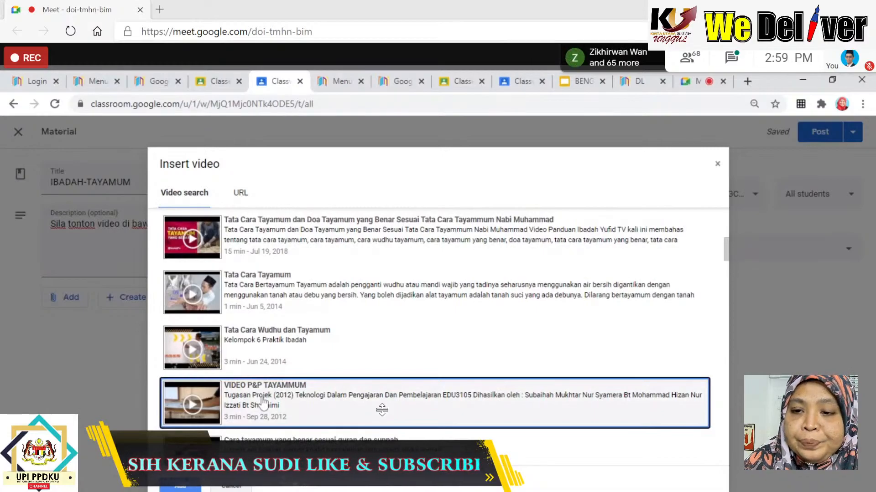
pyautogui.scroll(3, 358, 364)
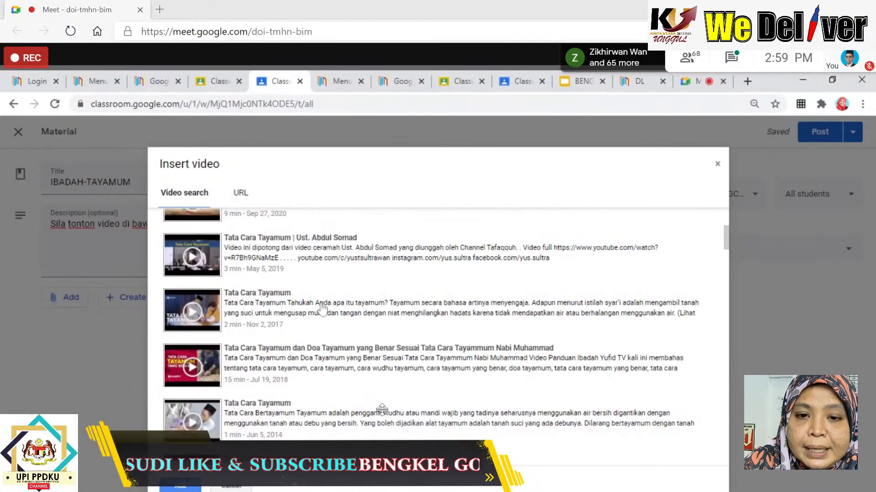
pyautogui.click(290, 314)
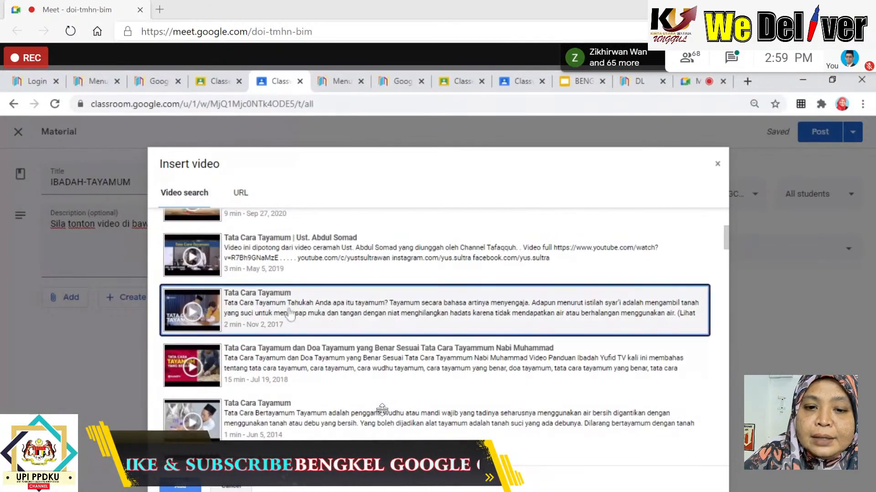
pyautogui.click(181, 486)
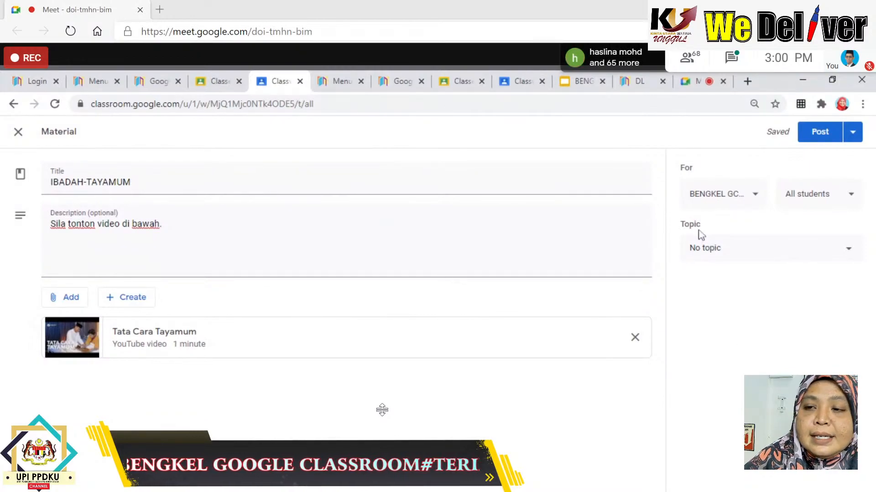
# Put the IBADAH-TAYAMUM material under the IBADAH topic and post it.
pyautogui.click(850, 255)
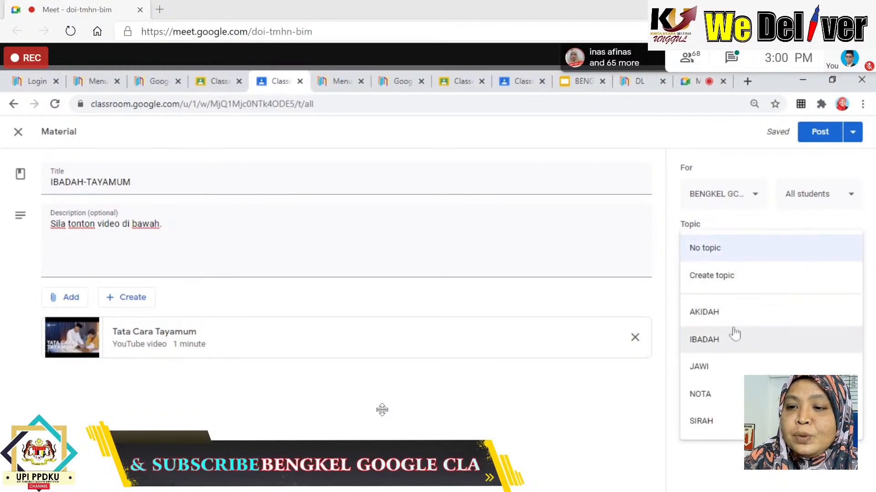
pyautogui.click(727, 345)
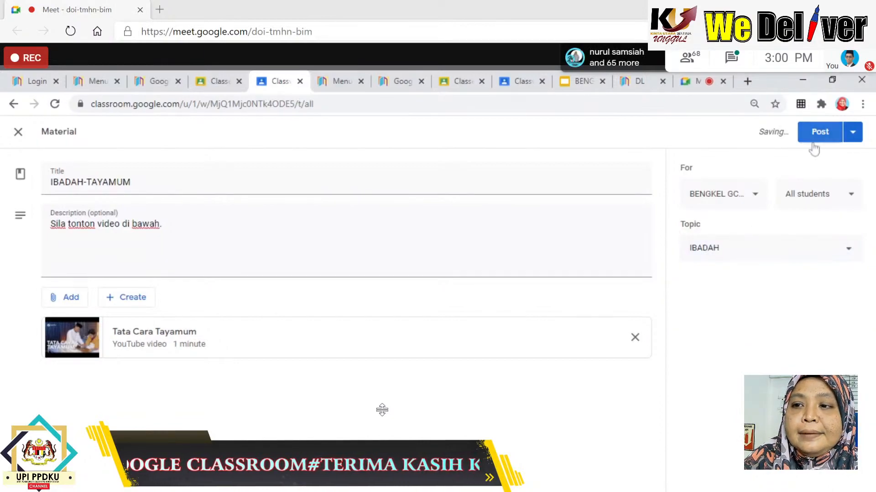
pyautogui.click(822, 133)
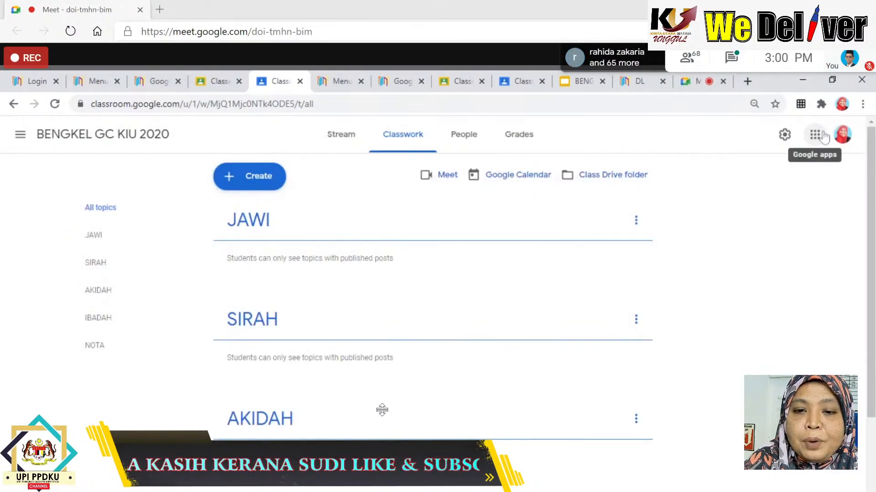
pyautogui.scroll(-3, 504, 354)
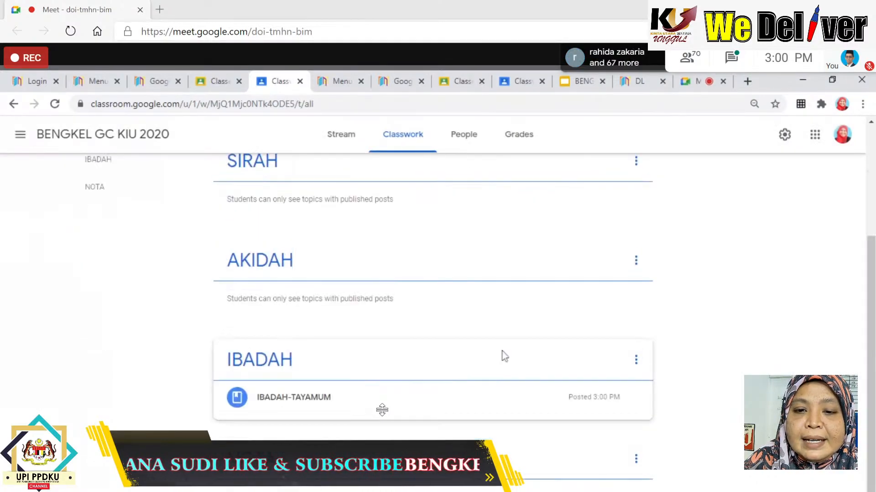
pyautogui.click(275, 409)
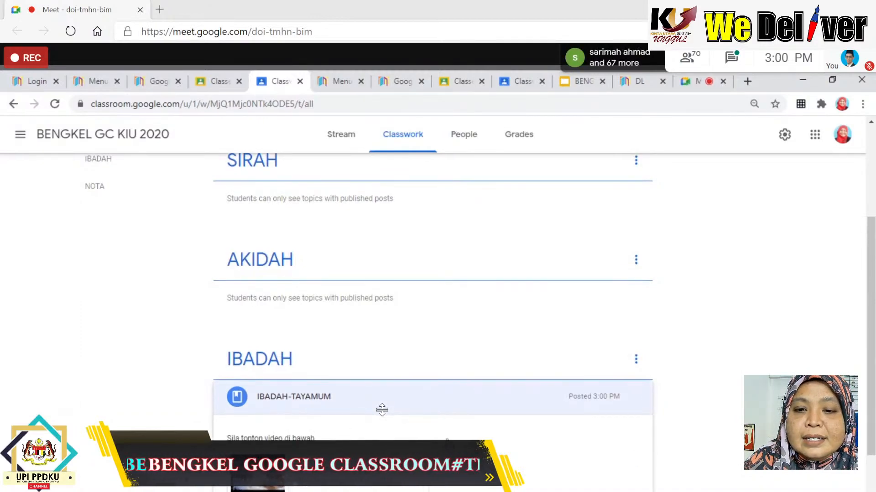
pyautogui.scroll(-1, 401, 410)
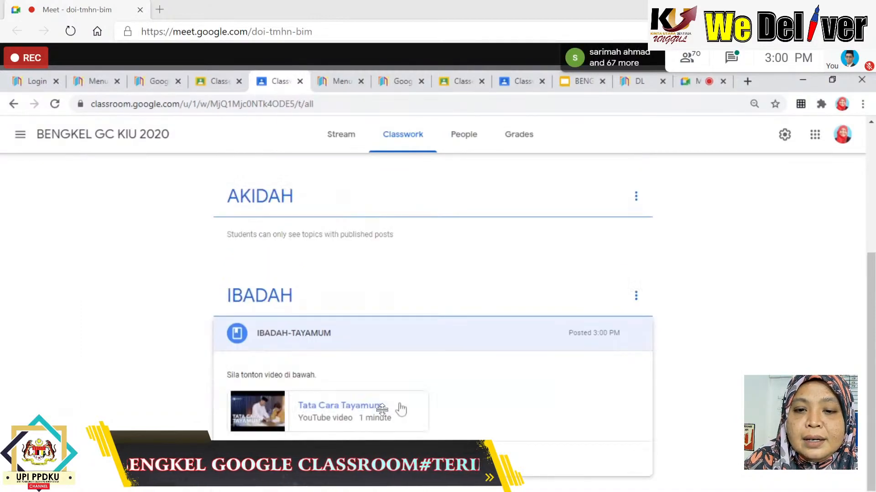
pyautogui.click(320, 420)
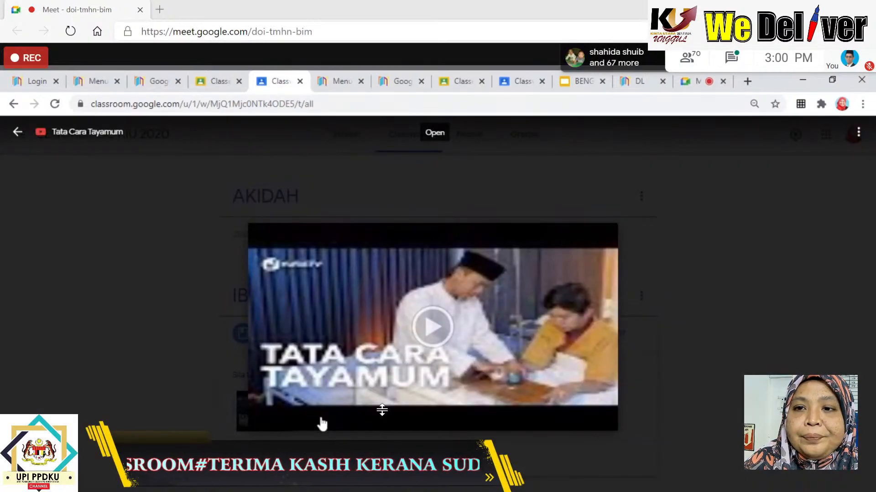
pyautogui.click(18, 132)
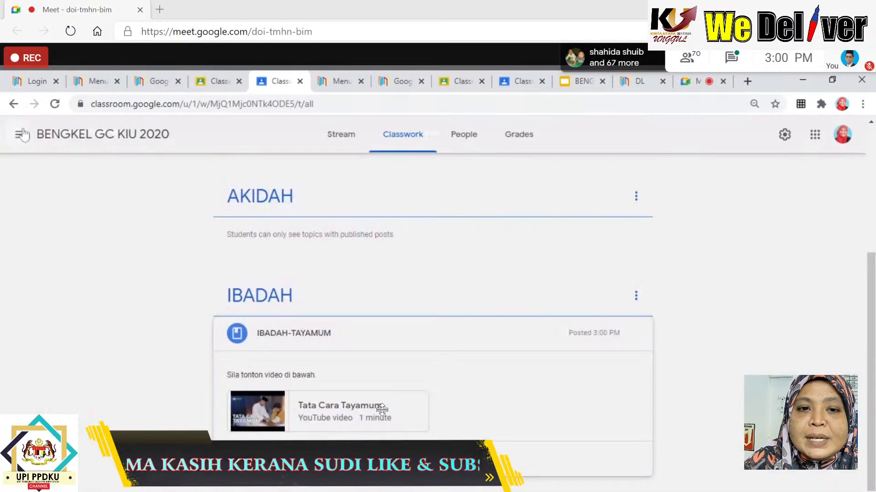
pyautogui.click(502, 342)
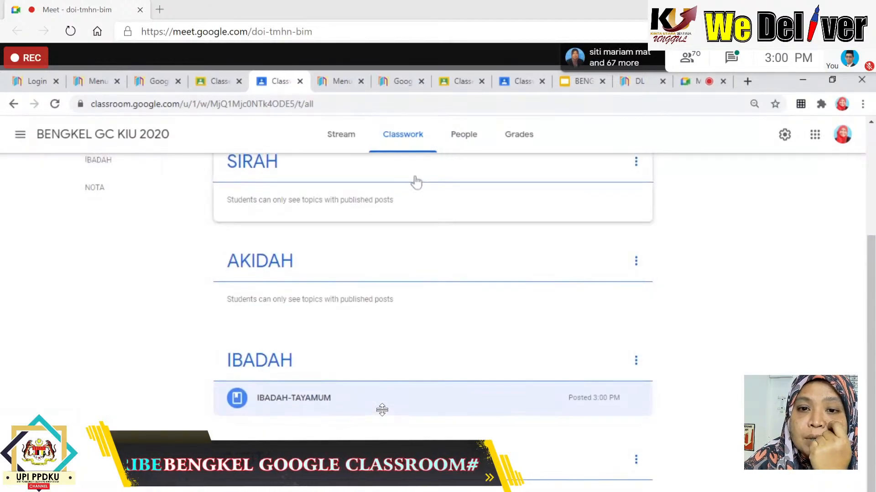
pyautogui.scroll(3, 388, 192)
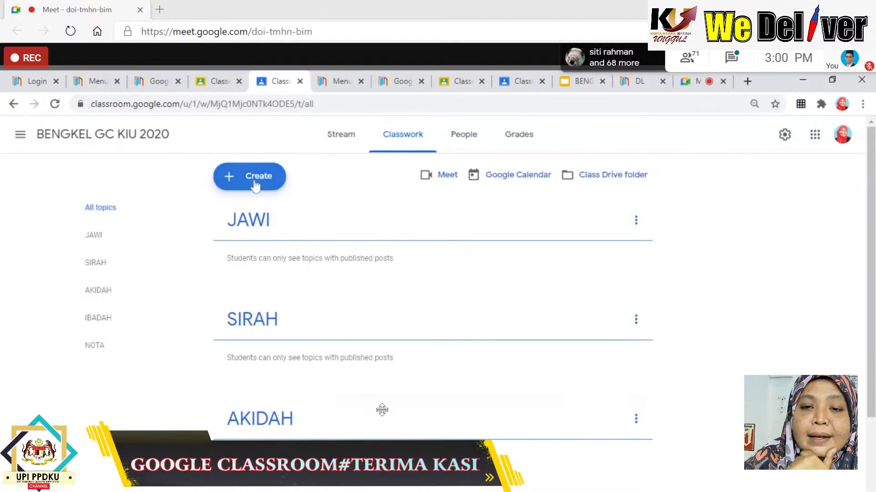
# Start a blank class material draft and open a new browser tab beside it.
pyautogui.click(283, 179)
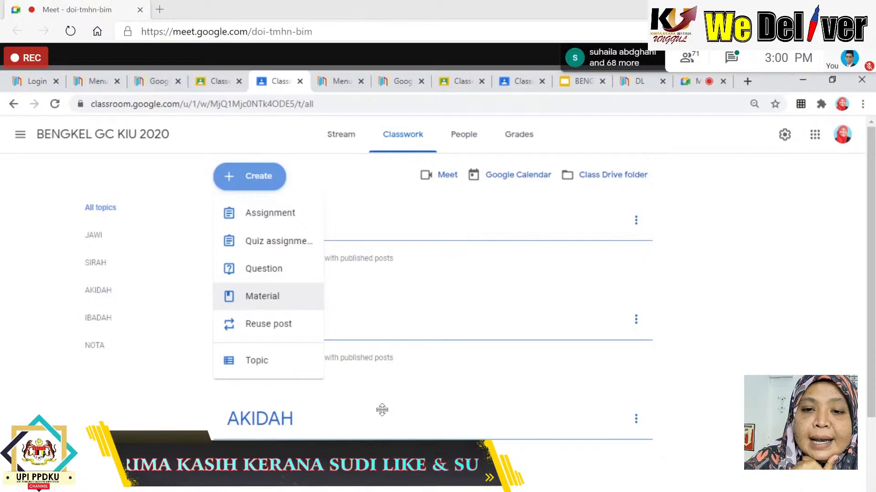
pyautogui.click(267, 299)
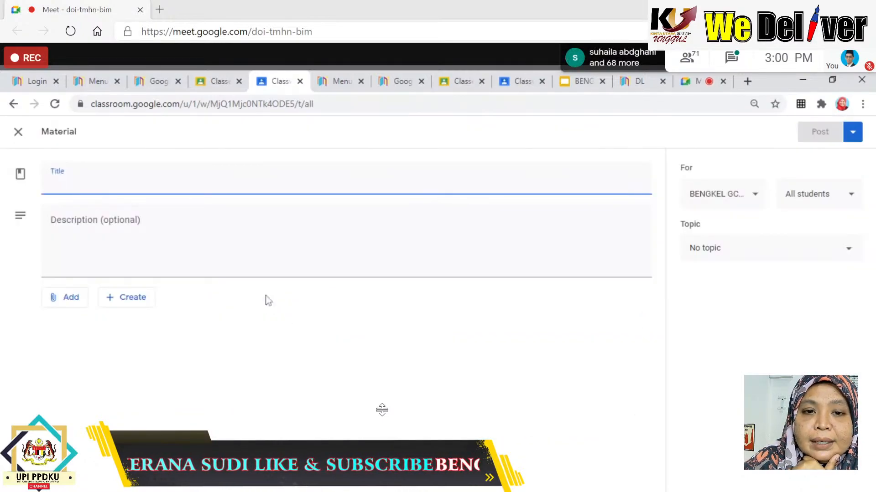
pyautogui.click(59, 304)
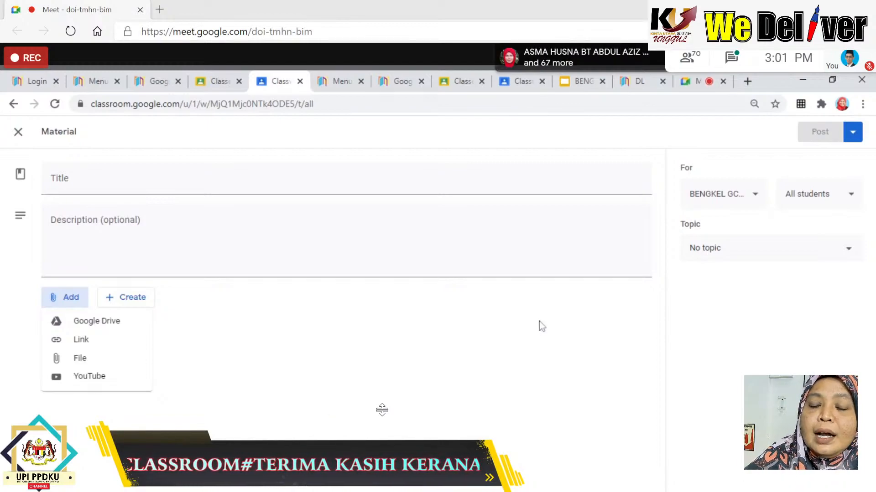
pyautogui.click(749, 87)
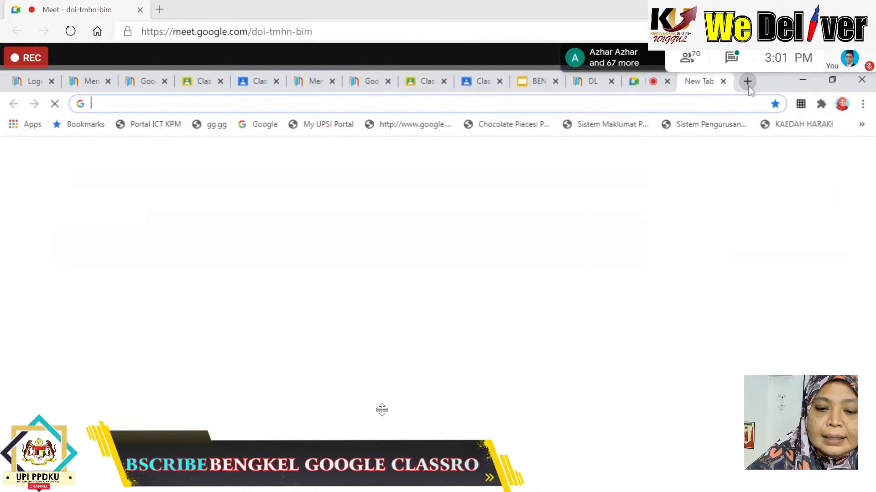
# Search 'wheel of names' and open wheelofnames.com in the new tab.
pyautogui.write('wh')
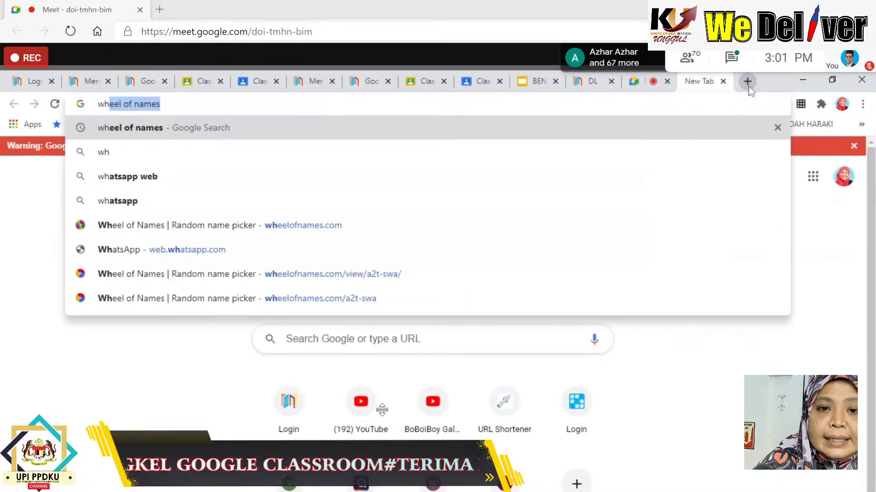
pyautogui.write('eel')
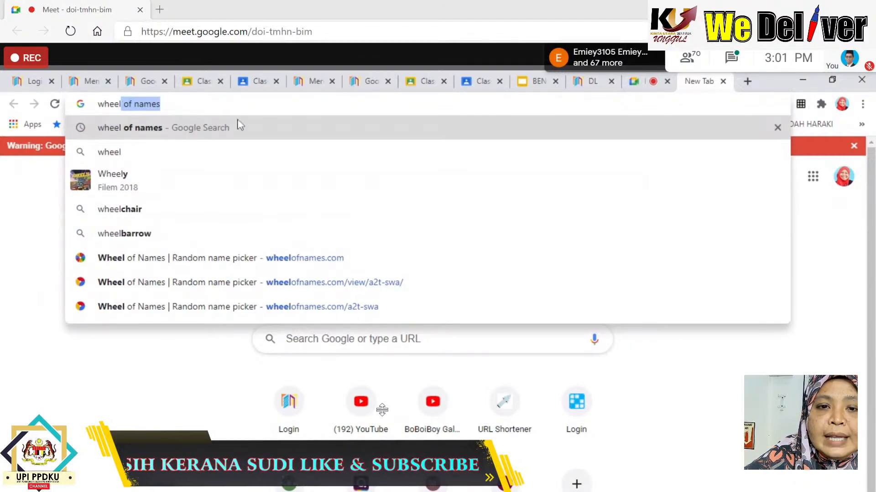
pyautogui.click(154, 136)
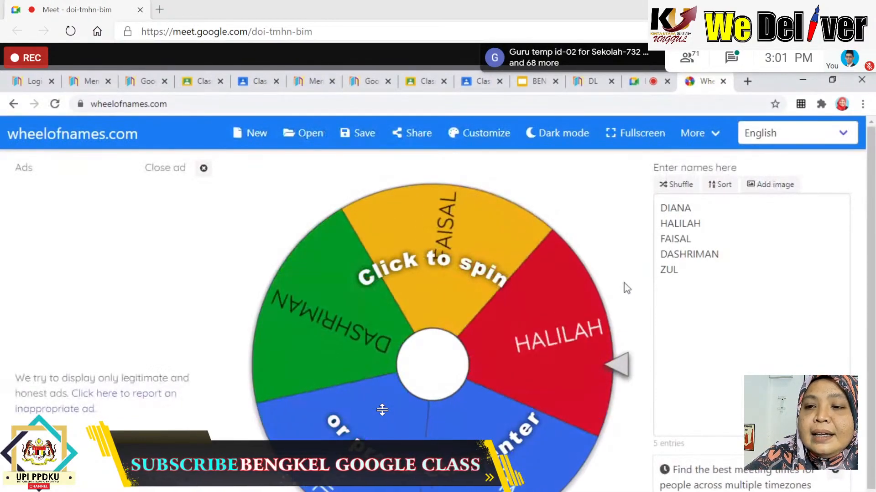
# Clear all the default names from the Enter names box.
pyautogui.moveTo(678, 270); pyautogui.dragTo(685, 208)
pyautogui.click(685, 208)
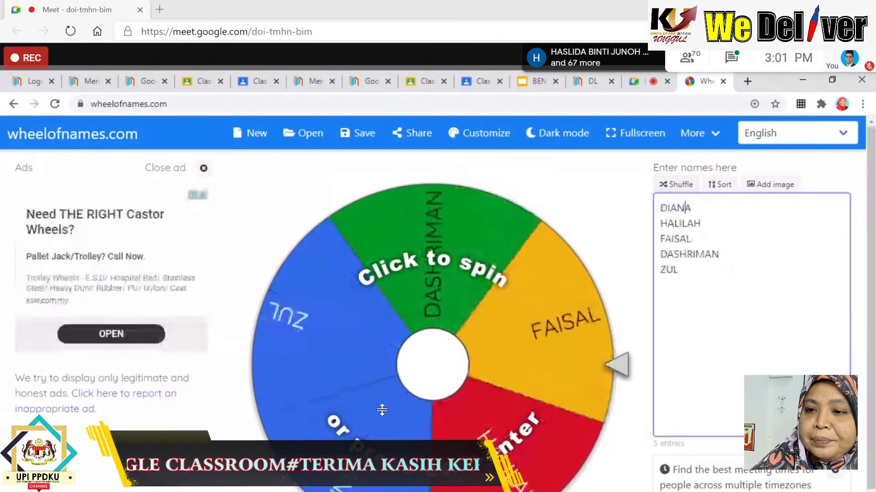
pyautogui.press('BackSpace')
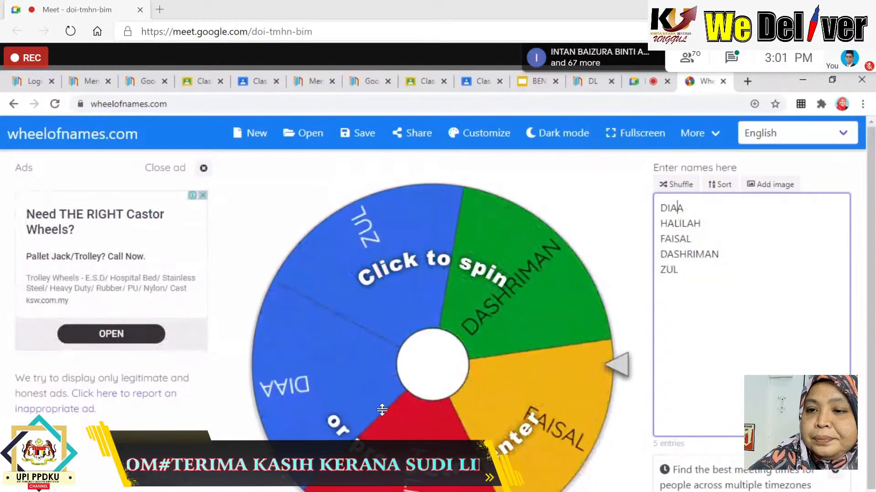
pyautogui.hotkey('ctrl', 'End')
pyautogui.hotkey('shift', 'Up')
pyautogui.hotkey('shift', 'Up')
pyautogui.hotkey('shift', 'Up')
pyautogui.hotkey('shift', 'Up')
pyautogui.hotkey('shift', 'Home')
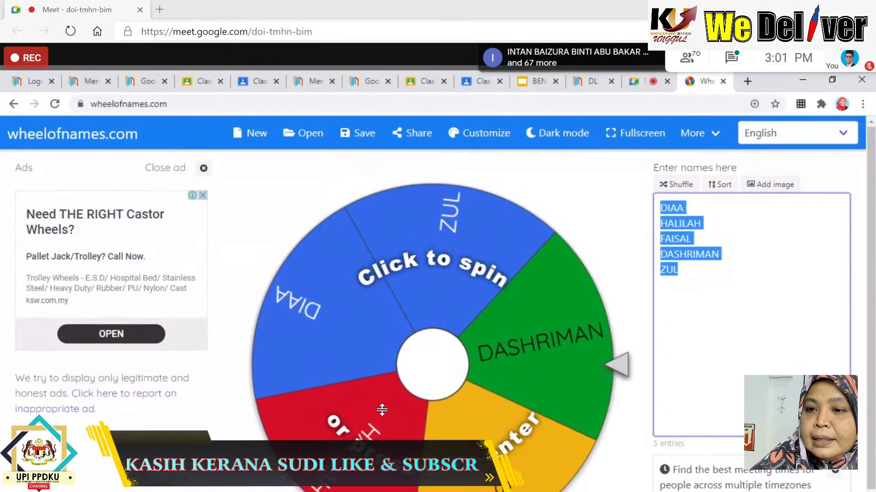
pyautogui.press('BackSpace')
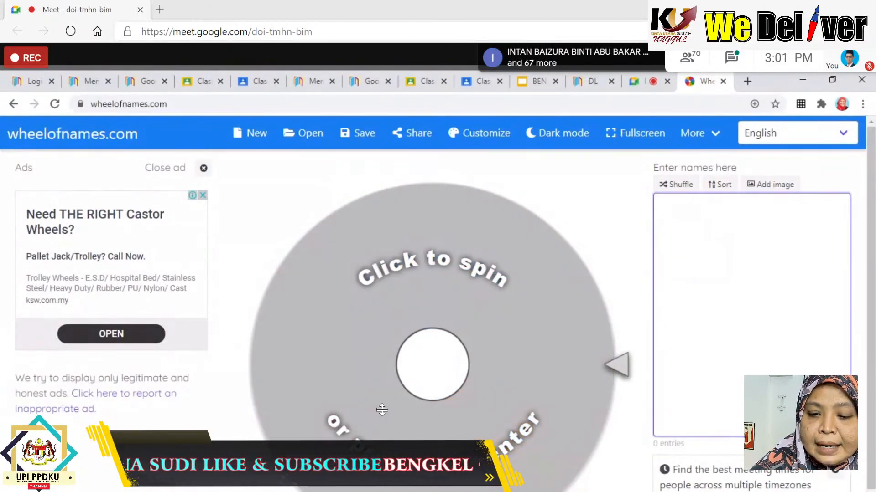
# Enter AHMAD, FAIZAL, AYU, AMINAH and SALEH on separate lines.
pyautogui.write('ahmad')
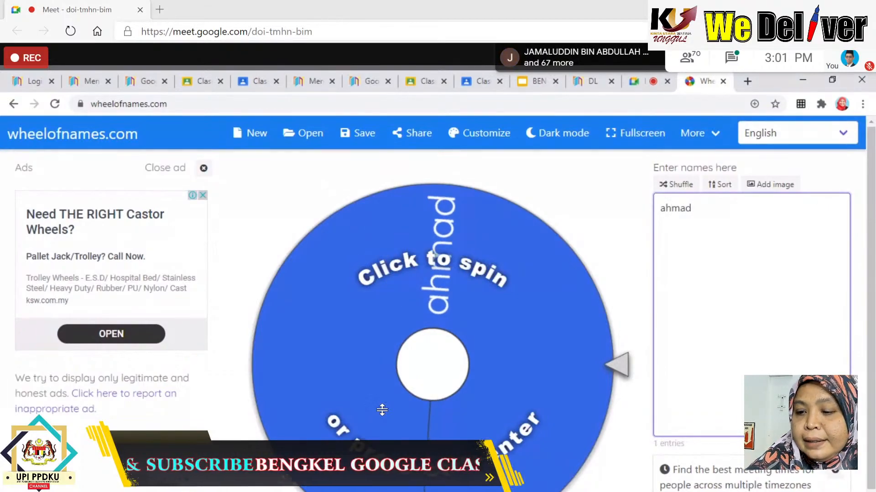
pyautogui.press('BackSpace')
pyautogui.press('BackSpace')
pyautogui.press('BackSpace')
pyautogui.press('BackSpace')
pyautogui.press('BackSpace')
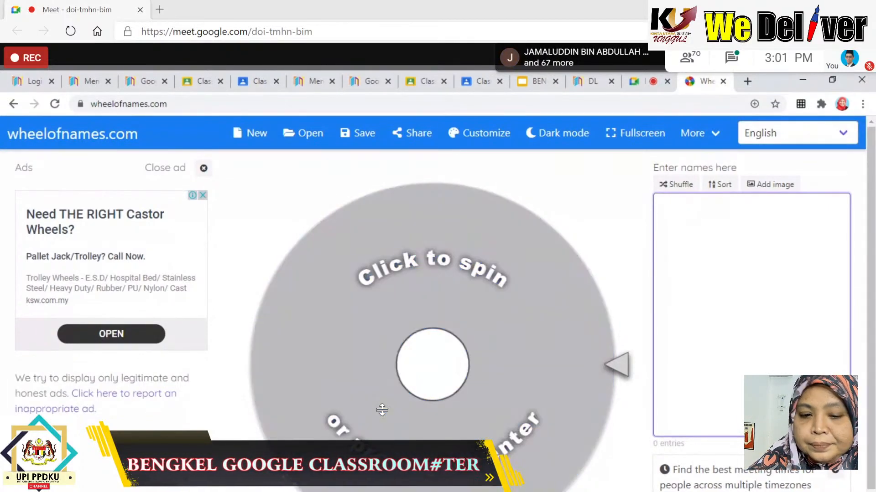
pyautogui.write('AHAMD')
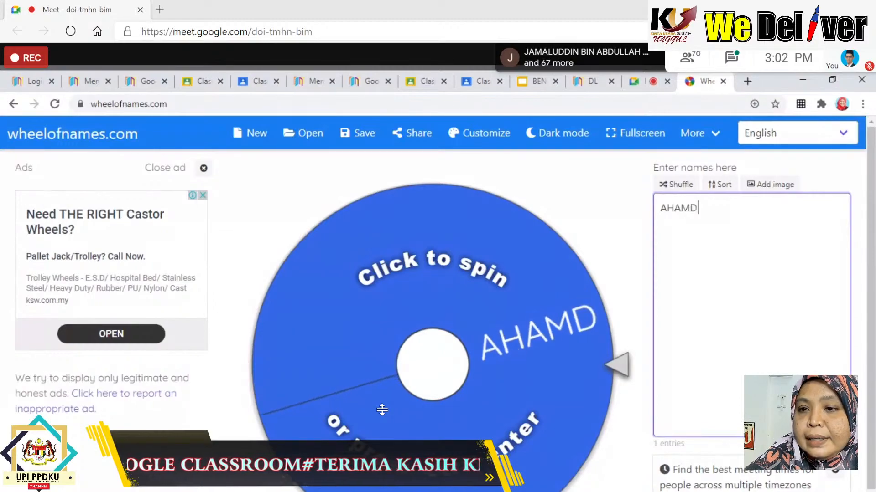
pyautogui.write('\\')
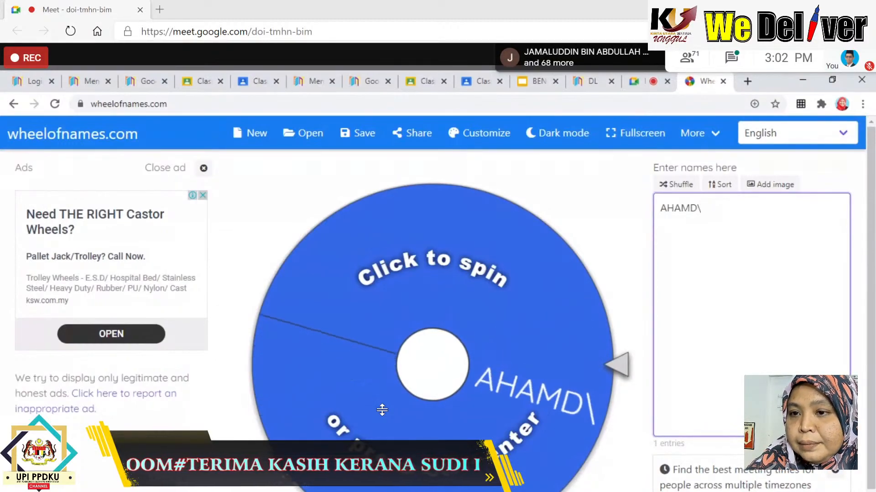
pyautogui.press('BackSpace')
pyautogui.press('BackSpace')
pyautogui.press('BackSpace')
pyautogui.press('BackSpace')
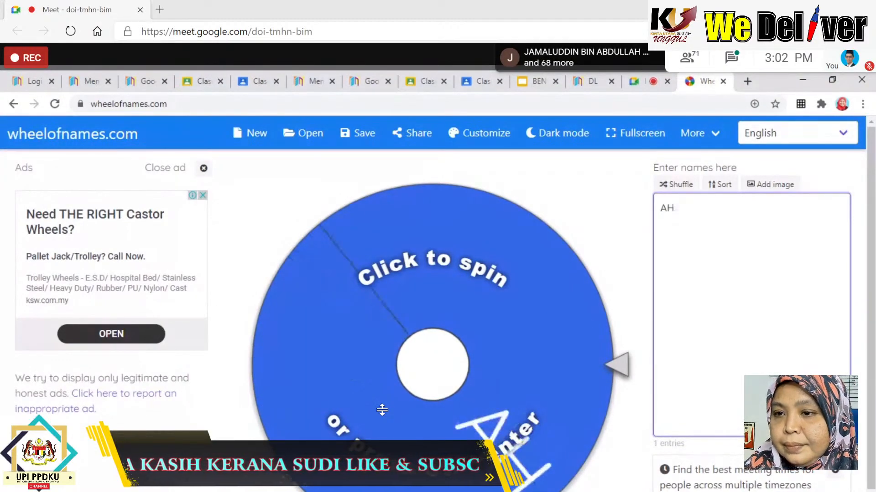
pyautogui.write('MAD')
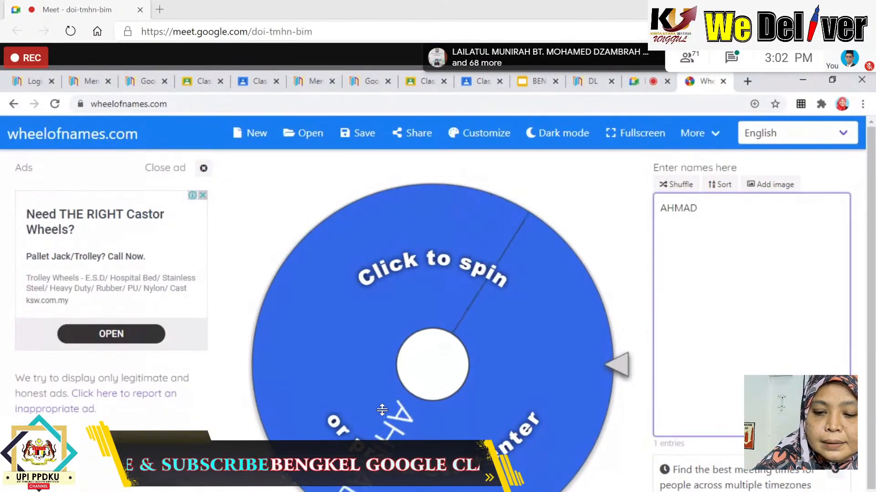
pyautogui.press('Return')
pyautogui.write('FAIZ')
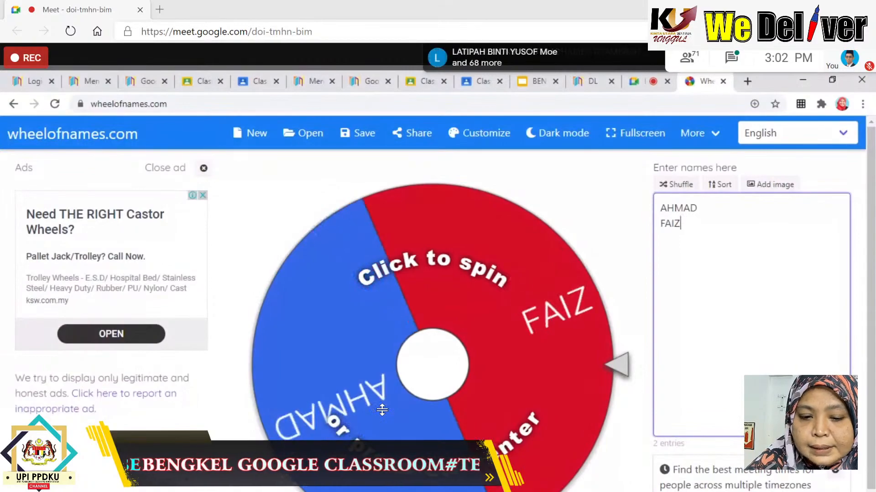
pyautogui.write('AL')
pyautogui.press('Return')
pyautogui.write('A')
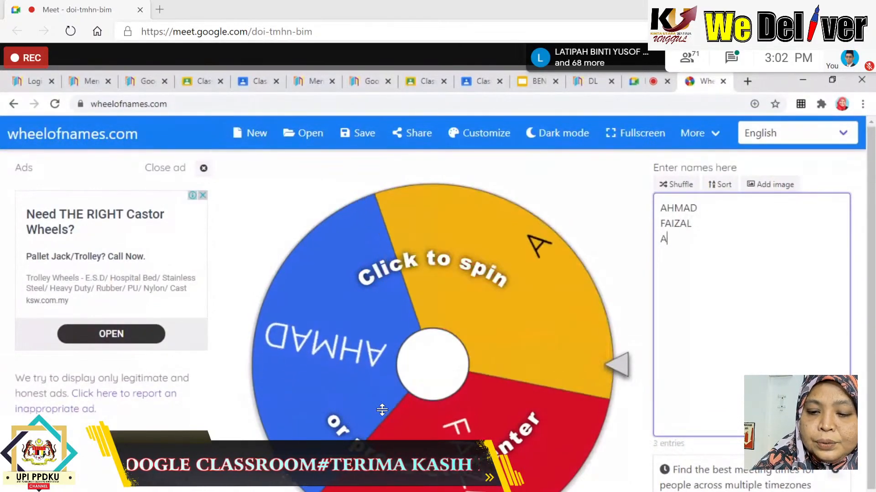
pyautogui.write('YU')
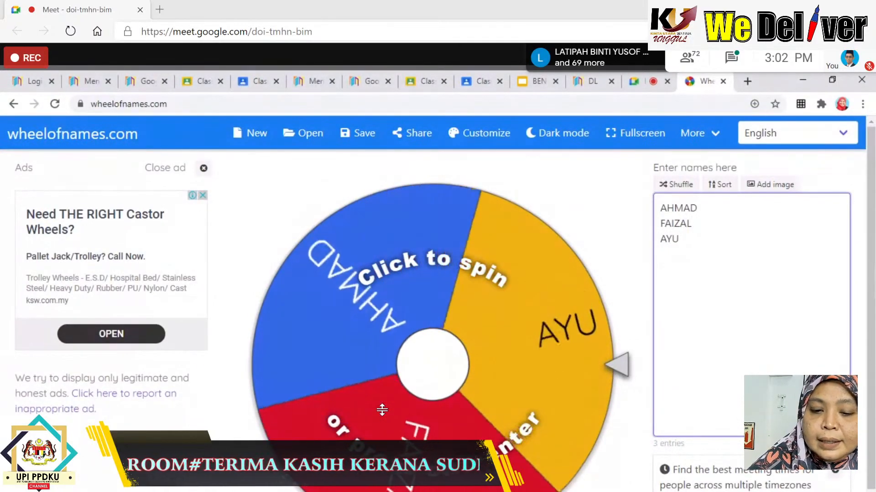
pyautogui.press('Return')
pyautogui.write('AMINAH')
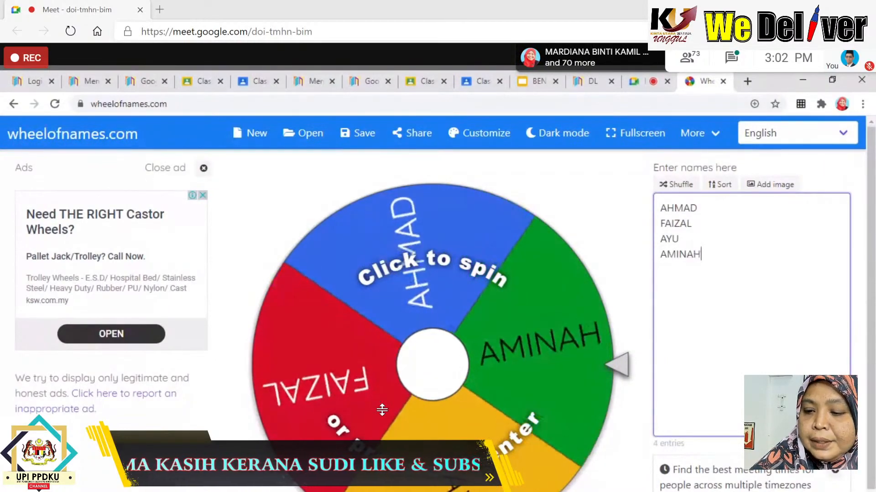
pyautogui.press('Return')
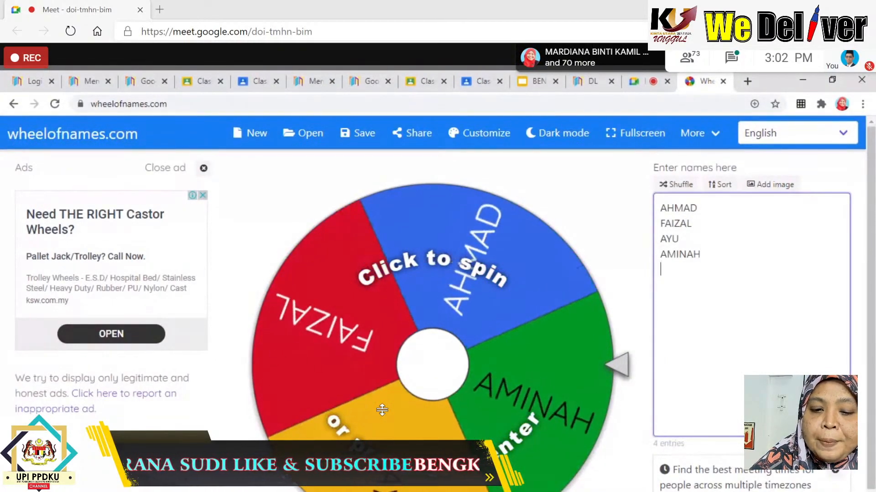
pyautogui.write('S')
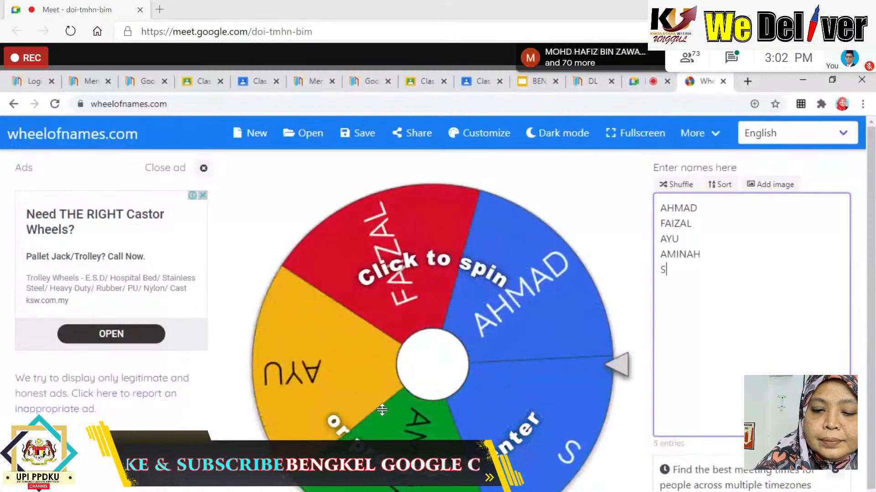
pyautogui.write('ALEH')
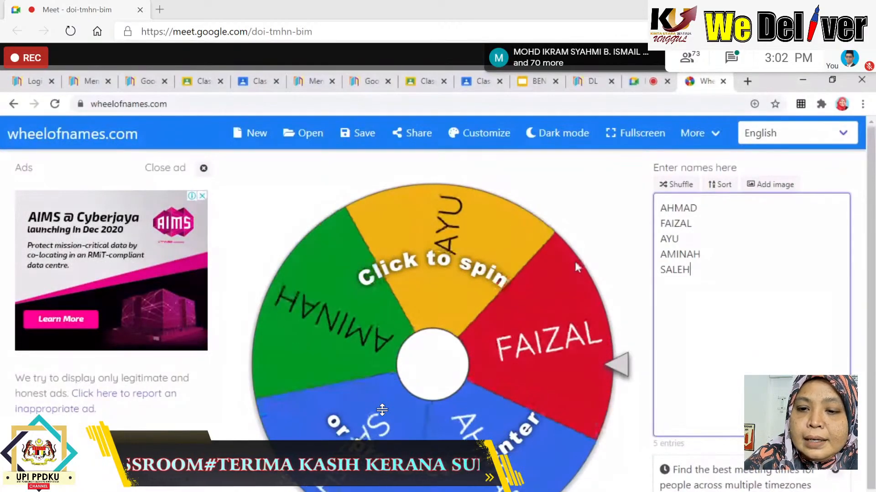
pyautogui.scroll(-1, 522, 394)
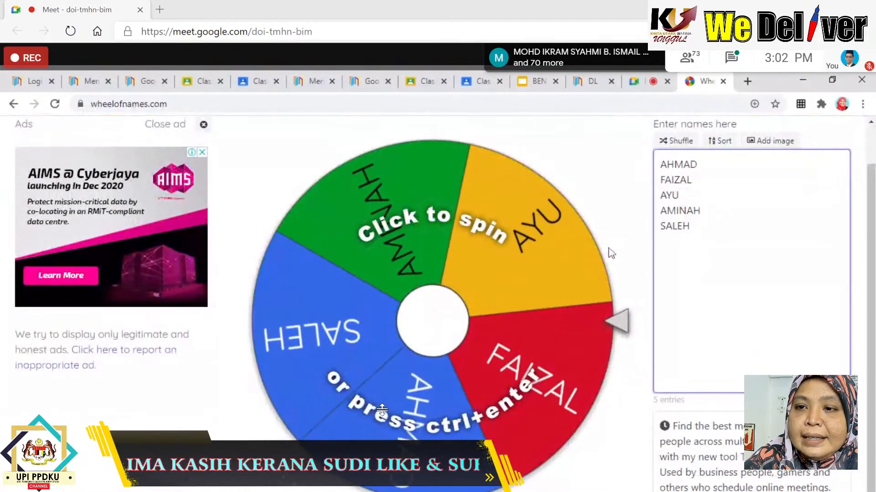
pyautogui.scroll(1, 610, 251)
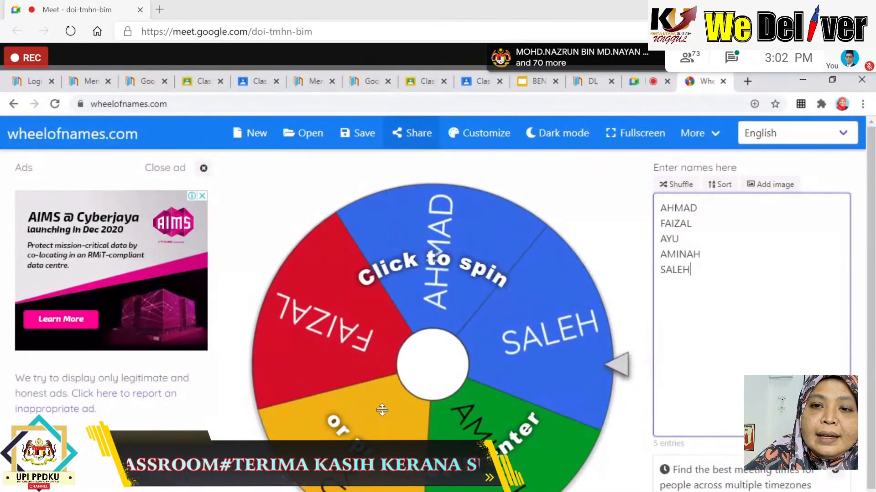
# Copy a public spin-only share link for the wheel and return to the Classroom tab.
pyautogui.click(409, 144)
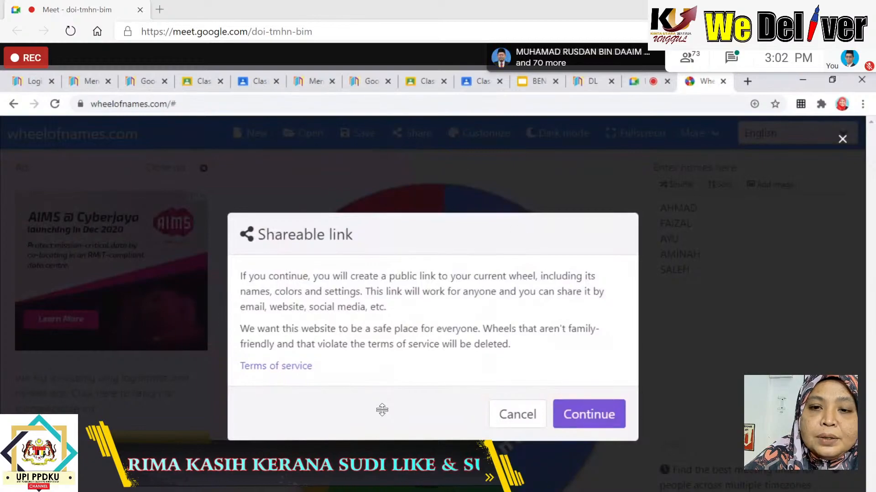
pyautogui.click(577, 429)
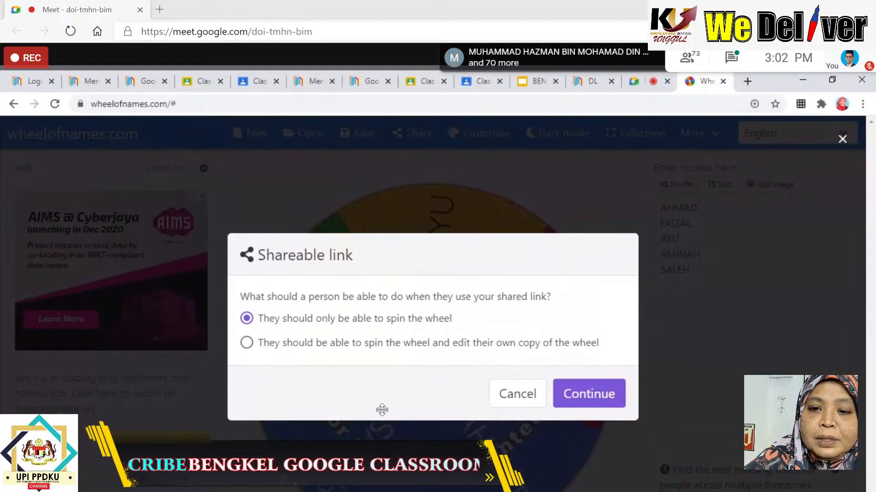
pyautogui.click(588, 396)
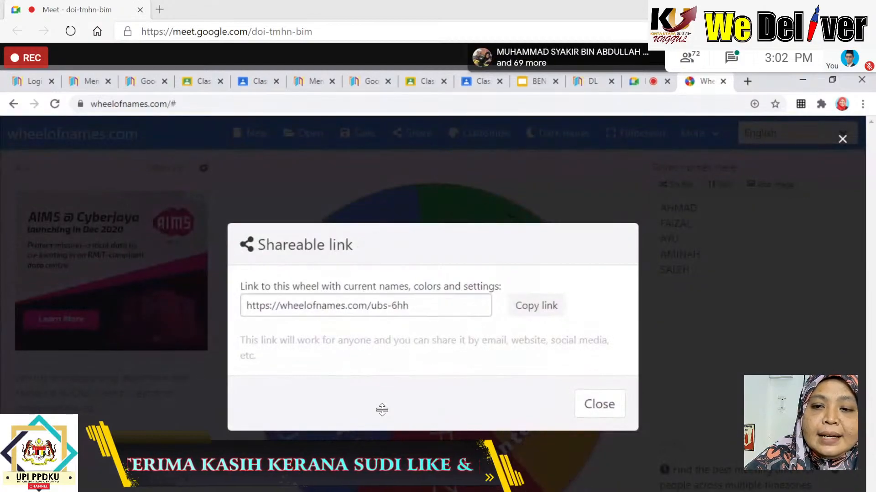
pyautogui.click(547, 312)
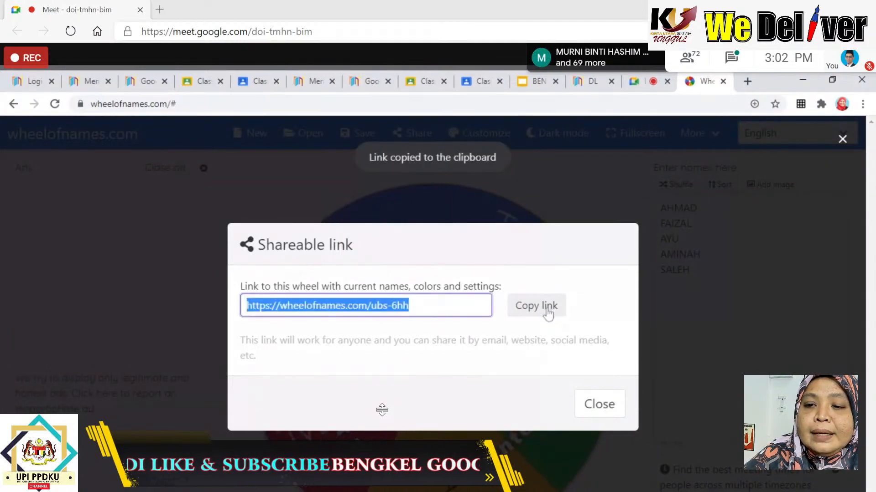
pyautogui.click(598, 405)
pyautogui.click(477, 89)
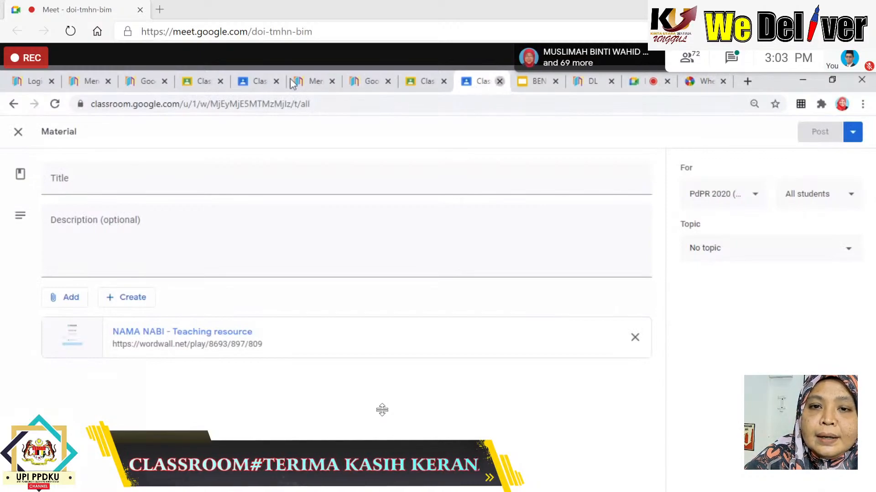
# Attach the pasted wheel link, title the material RODA IMPIAN, and post it.
pyautogui.hotkey('ctrl', 'w')
pyautogui.click(260, 82)
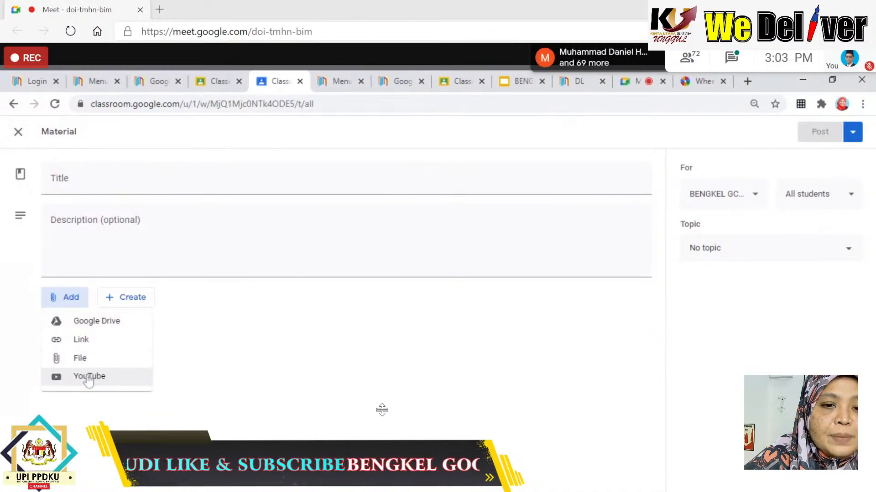
pyautogui.click(93, 347)
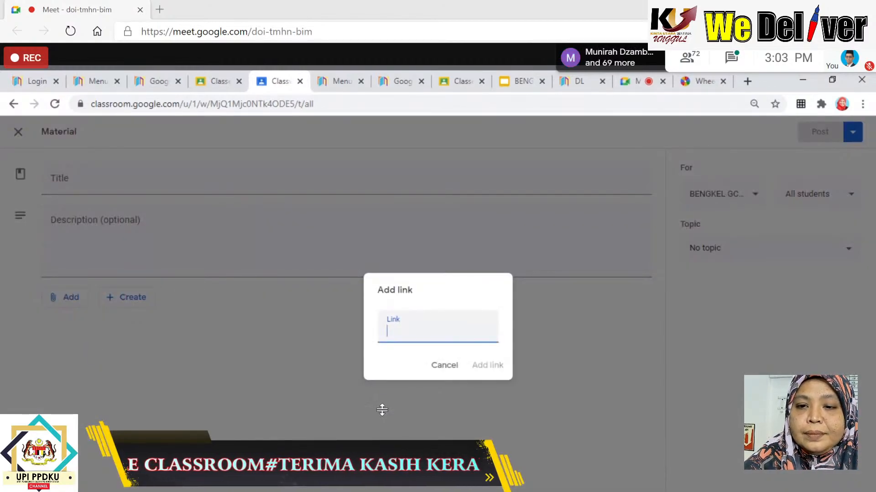
pyautogui.hotkey('ctrl', 'v')
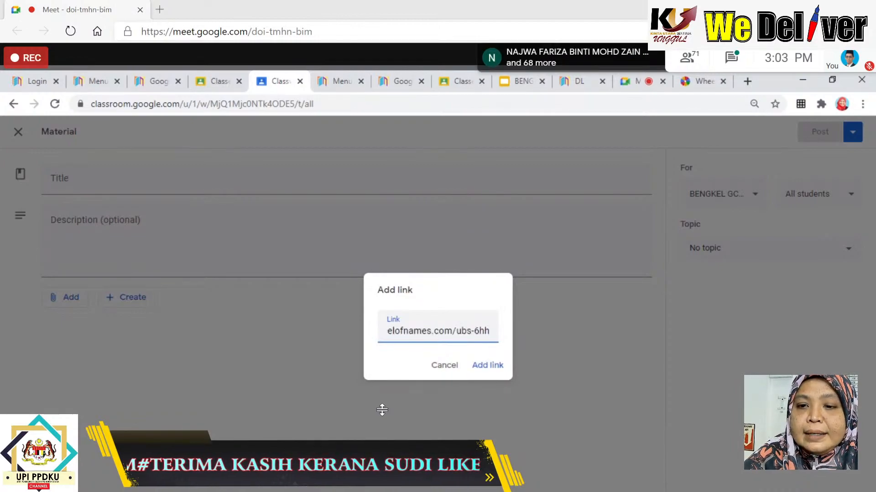
pyautogui.click(486, 366)
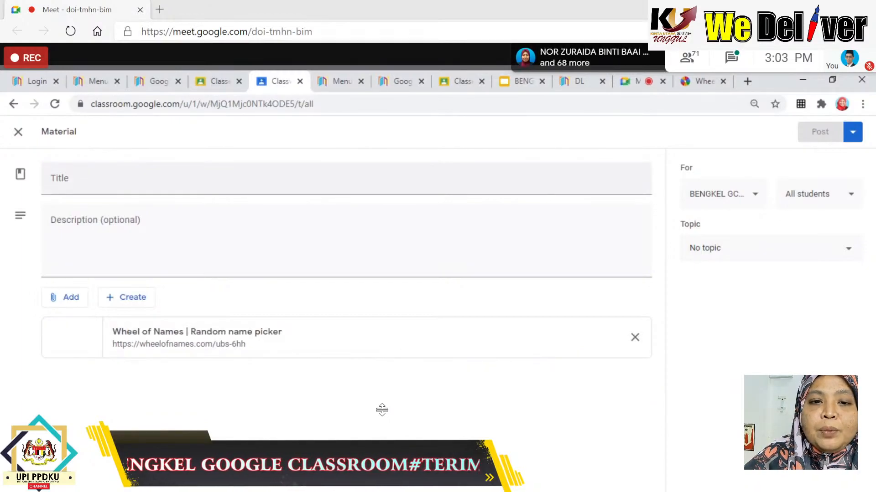
pyautogui.click(162, 171)
pyautogui.write('RODA IMPIAN')
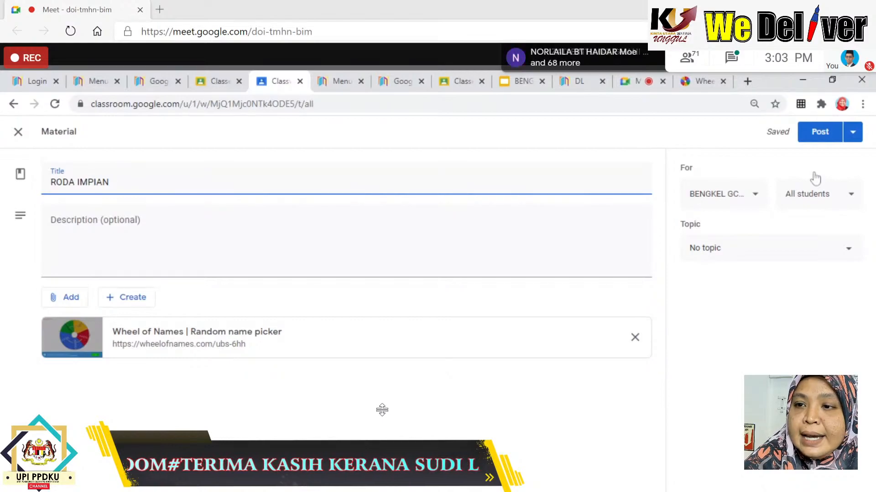
pyautogui.click(817, 134)
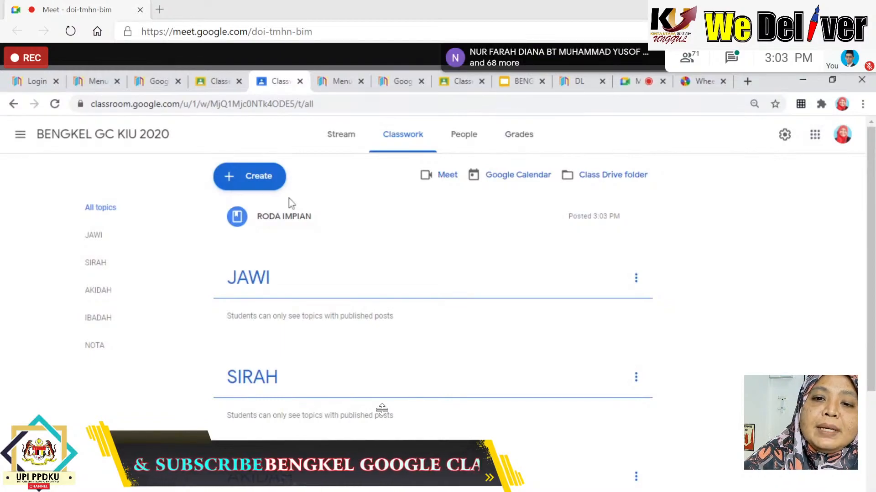
# Open the Wheel of Names link from the RODA IMPIAN post and spin the five-name wheel.
pyautogui.click(273, 228)
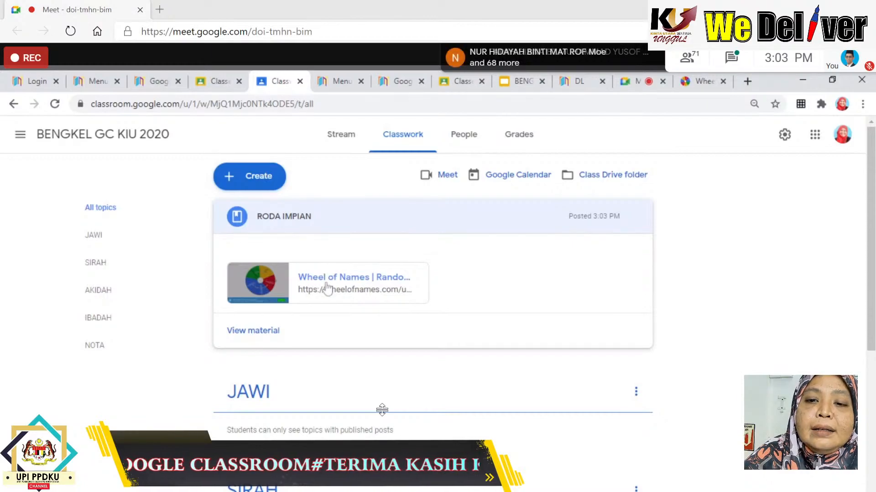
pyautogui.click(326, 289)
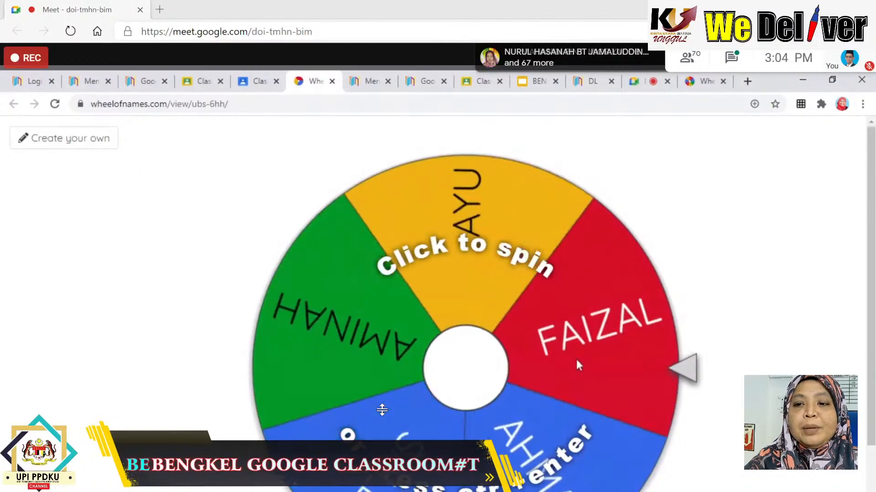
pyautogui.click(684, 380)
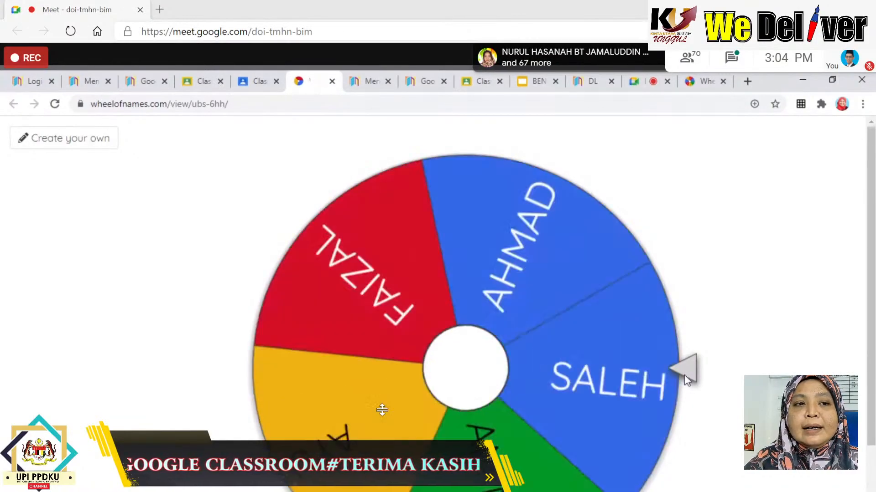
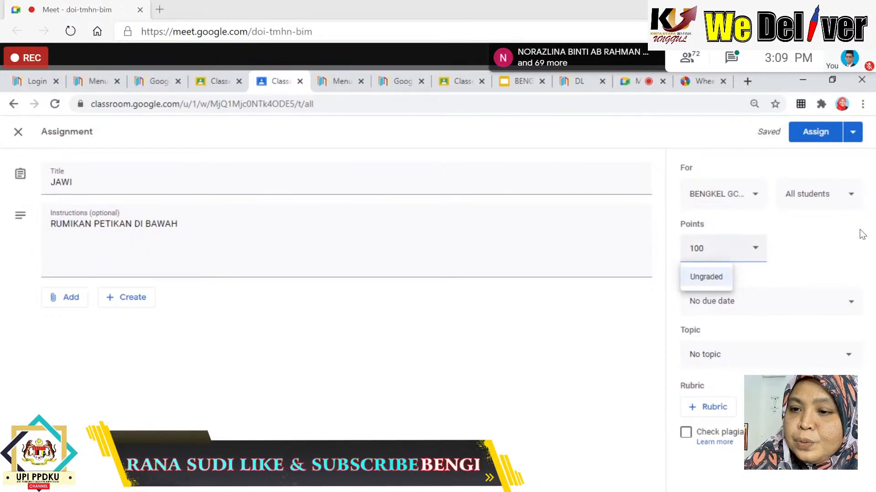
# Give the JAWI assignment 10 points and a due date of Thu, Dec 24, 11:59 PM.
pyautogui.press('BackSpace')
pyautogui.click(710, 302)
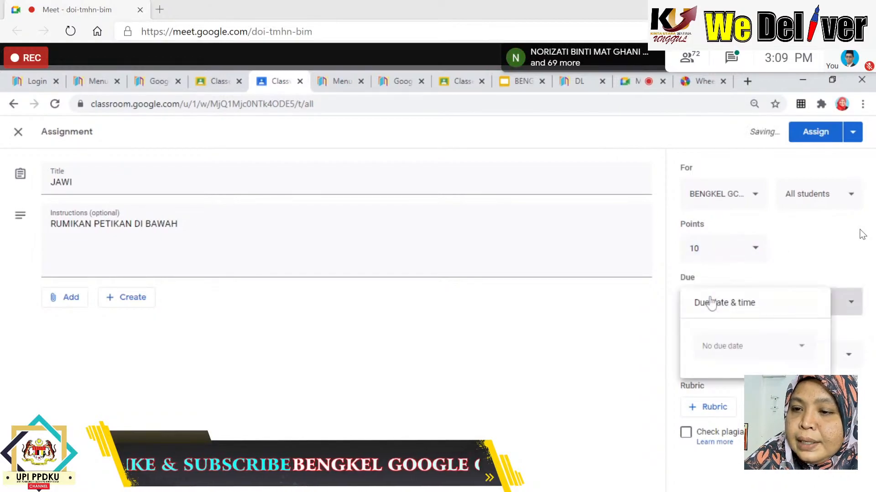
pyautogui.click(712, 348)
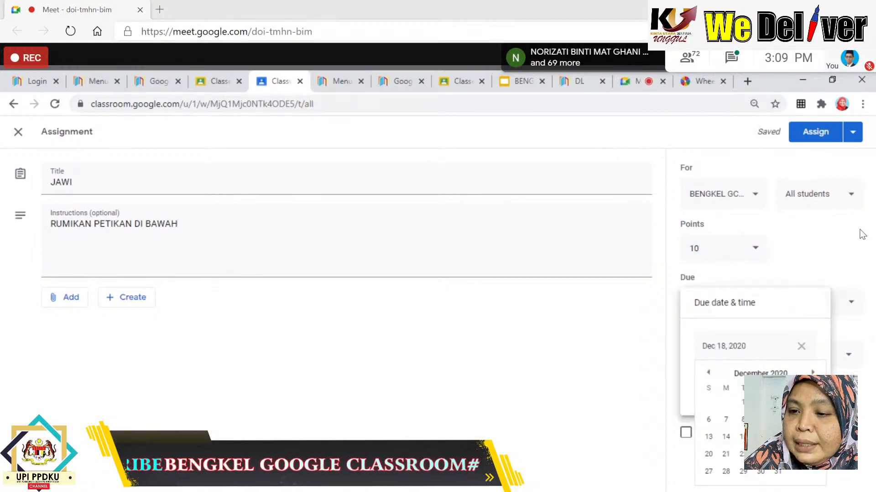
pyautogui.click(777, 454)
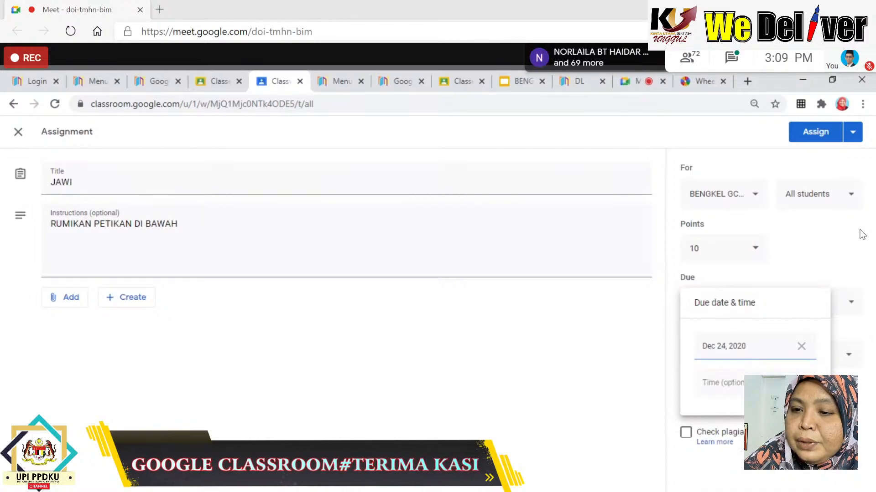
pyautogui.click(721, 383)
pyautogui.click(860, 234)
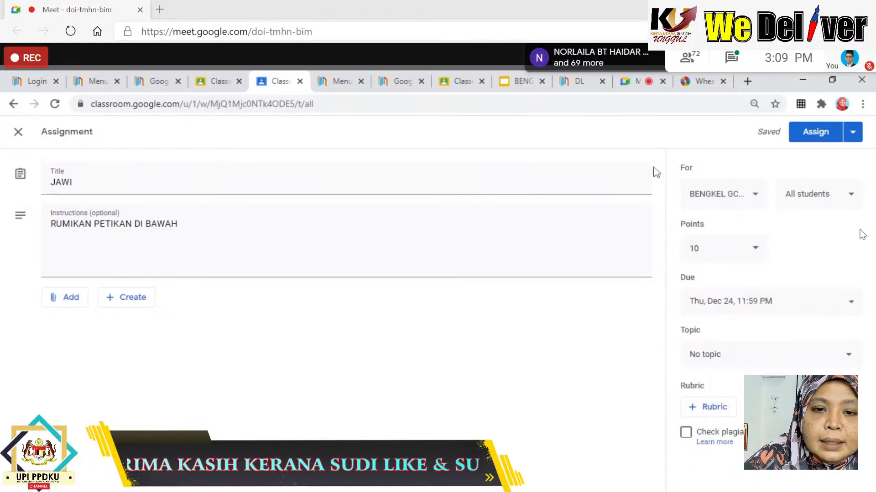
pyautogui.click(59, 299)
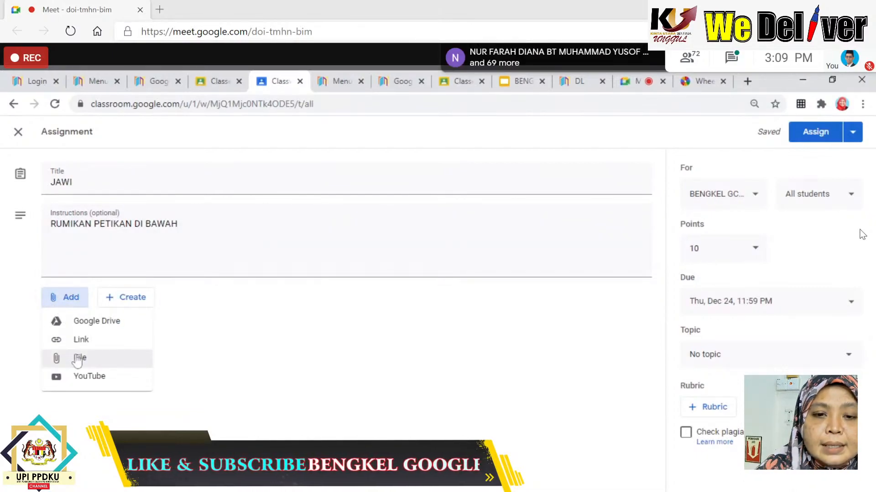
# Try uploading a file from the computer, then cancel the upload dialog.
pyautogui.click(132, 303)
pyautogui.click(73, 299)
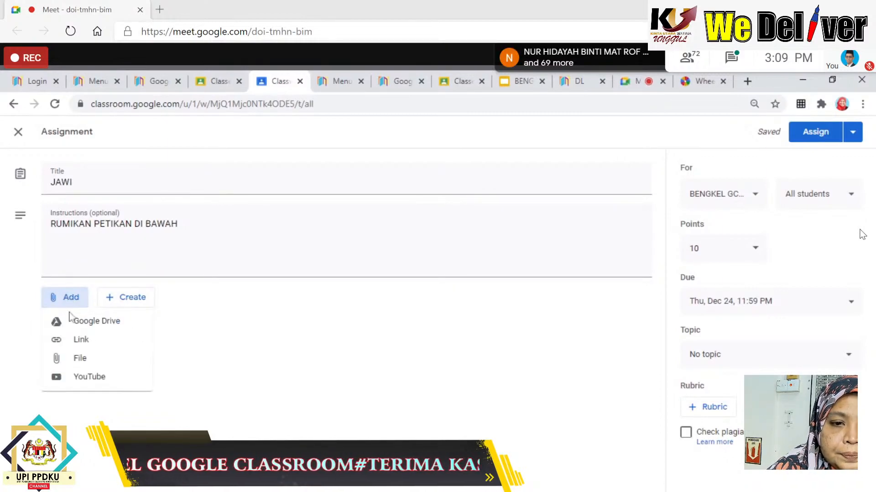
pyautogui.click(78, 361)
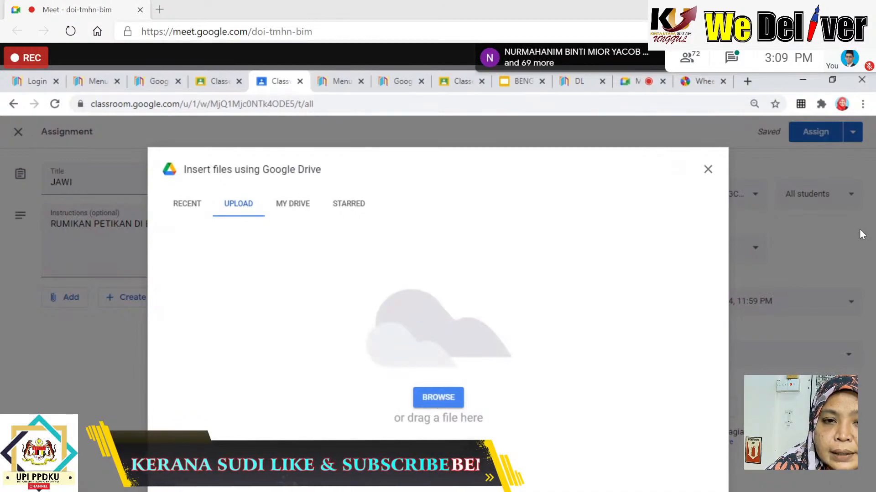
pyautogui.click(438, 399)
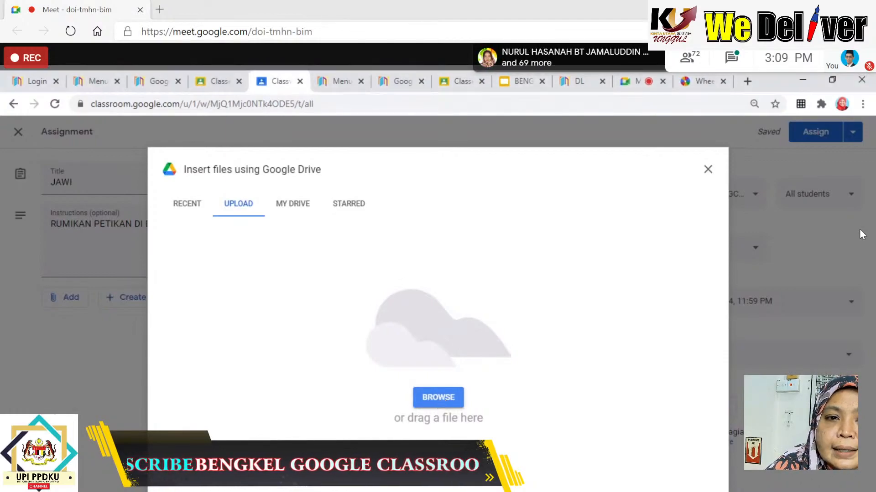
pyautogui.click(708, 169)
# Insert the RUMIKAN PETIKAN worksheet from Drive's Recent files and assign JAWI.
pyautogui.click(71, 297)
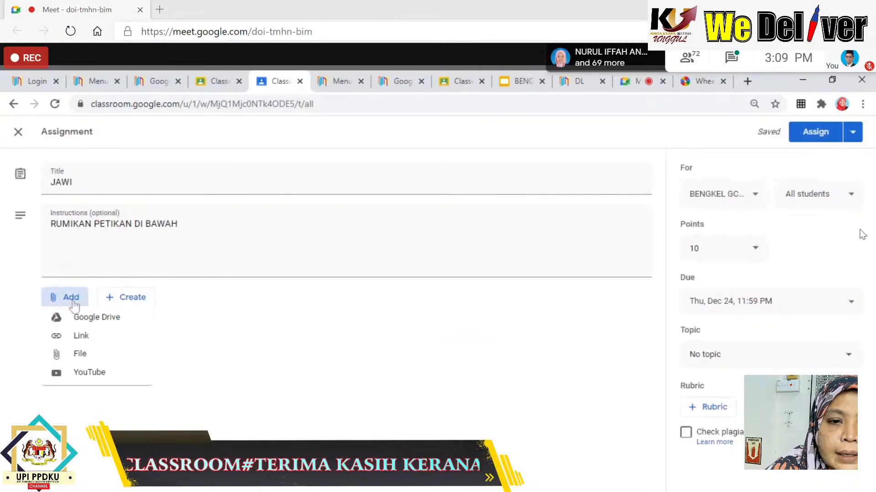
pyautogui.click(80, 323)
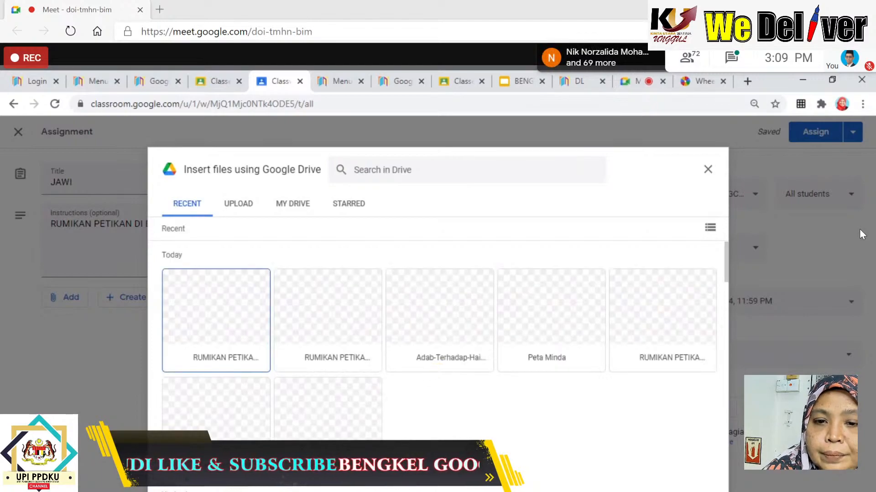
pyautogui.click(211, 331)
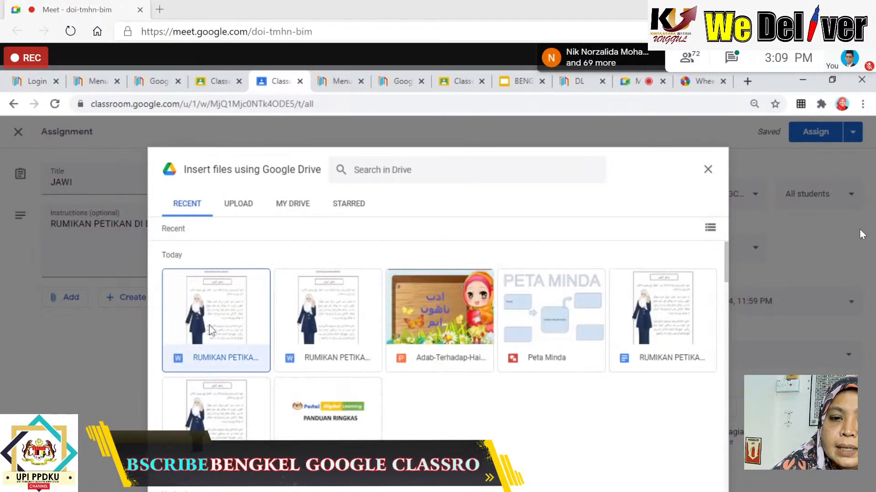
pyautogui.click(666, 482)
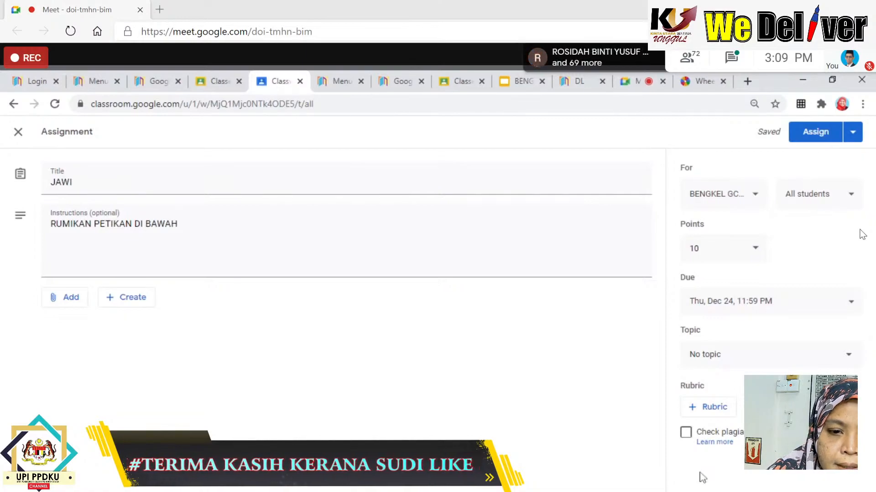
pyautogui.click(795, 135)
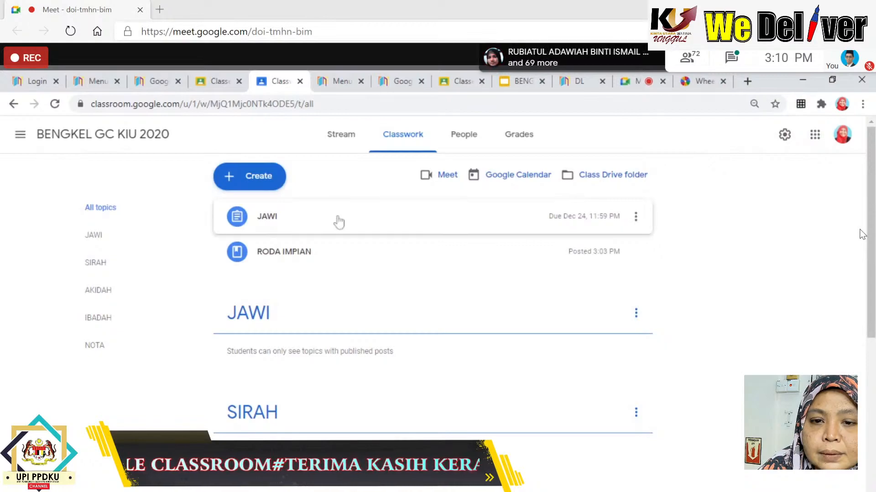
# Expand the posted JAWI assignment, preview its Word worksheet, then open the Create menu.
pyautogui.click(288, 224)
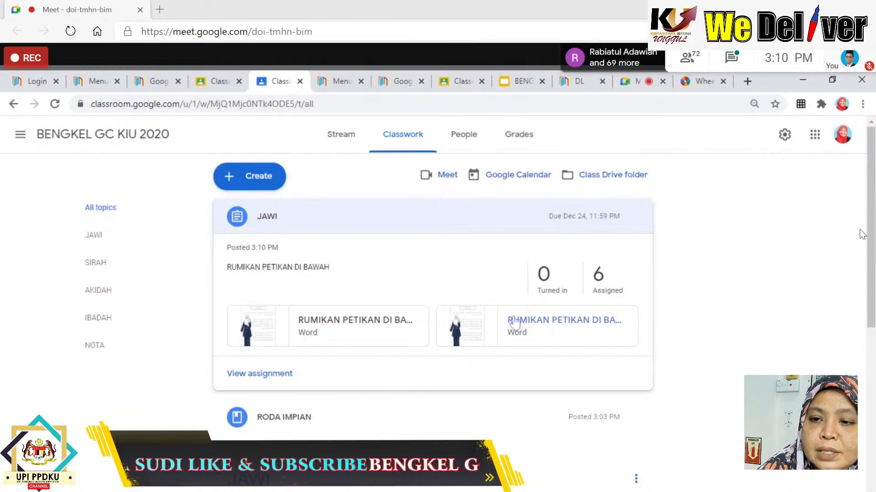
pyautogui.click(323, 324)
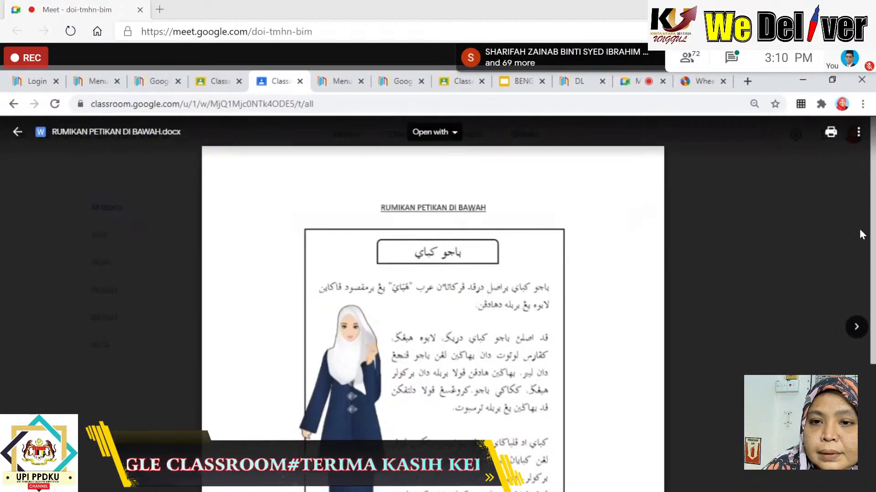
pyautogui.scroll(-6, 862, 235)
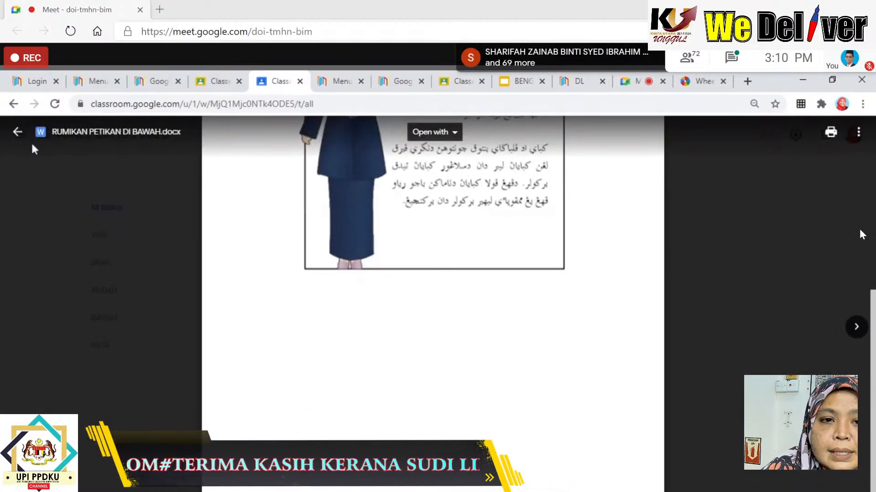
pyautogui.click(17, 132)
pyautogui.scroll(5, 305, 188)
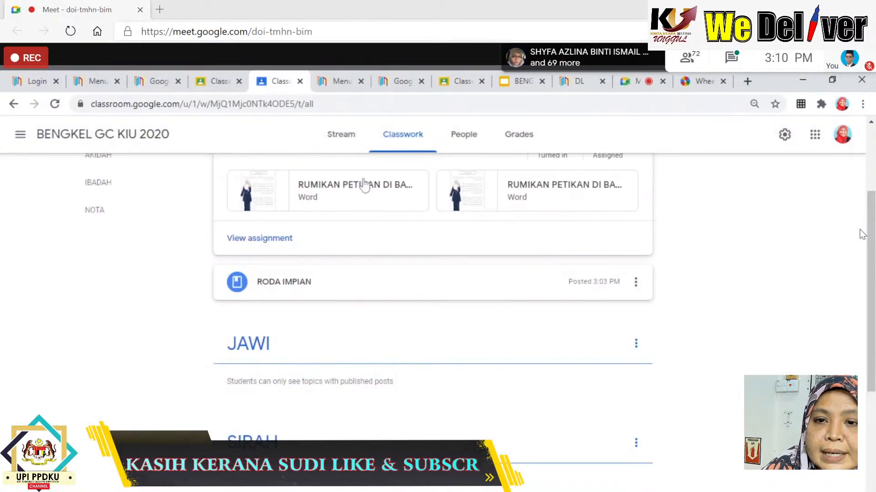
pyautogui.click(255, 179)
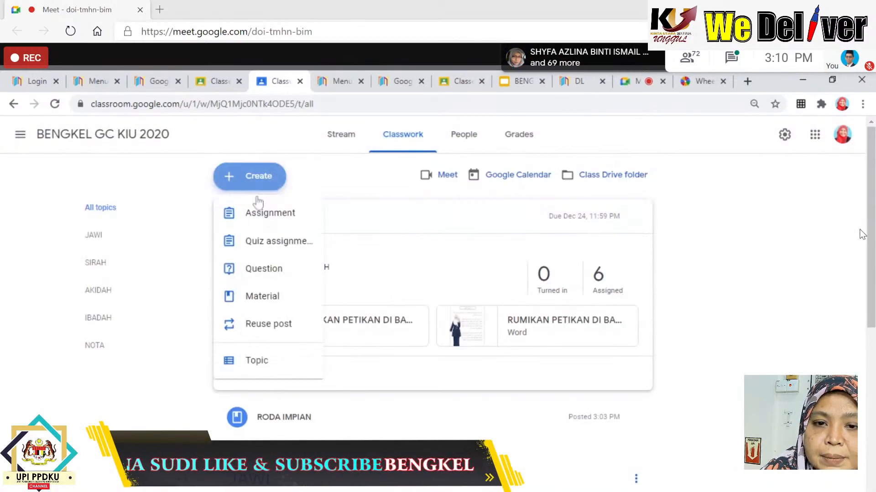
# Start a new assignment titled JAWI and bring up the Google Drive file picker.
pyautogui.click(265, 226)
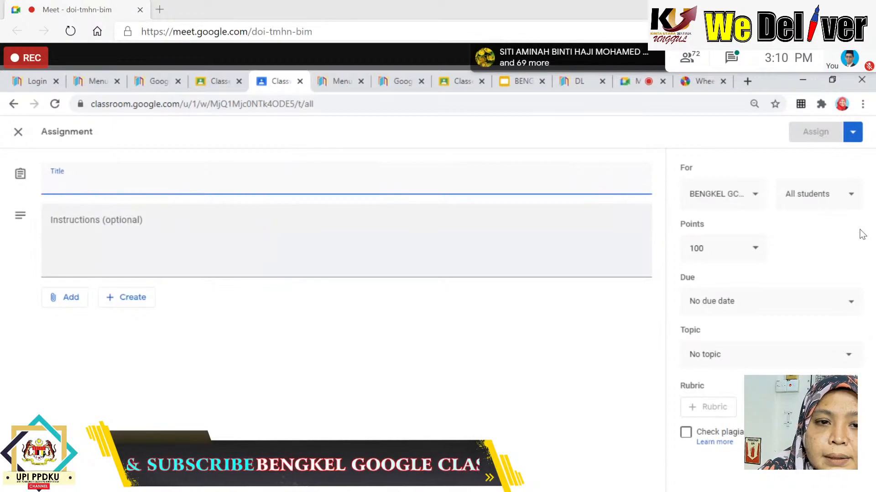
pyautogui.write('JAWI')
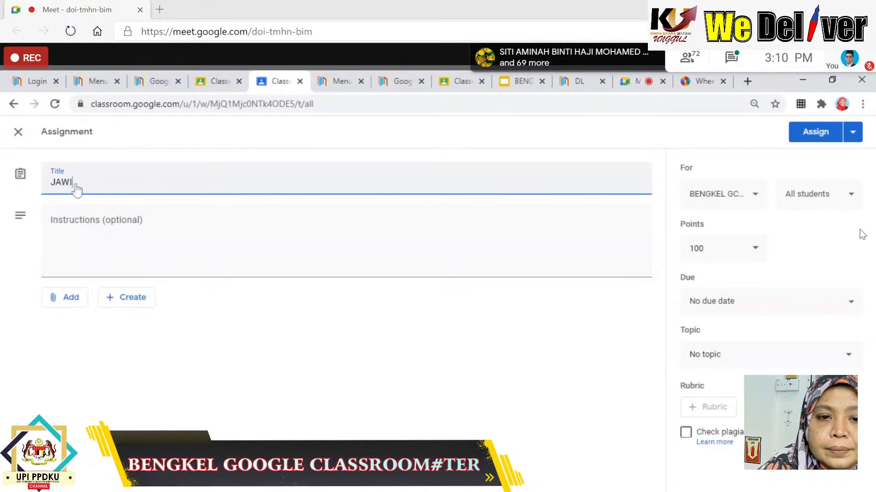
pyautogui.click(67, 307)
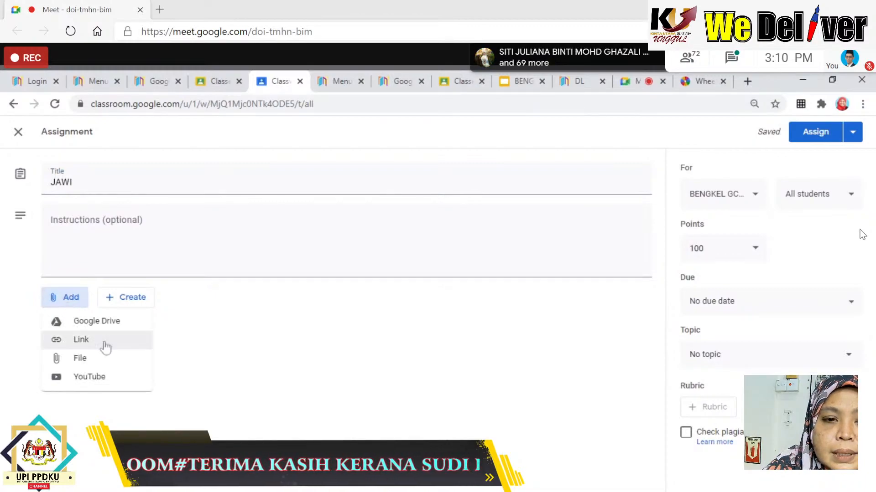
pyautogui.click(92, 324)
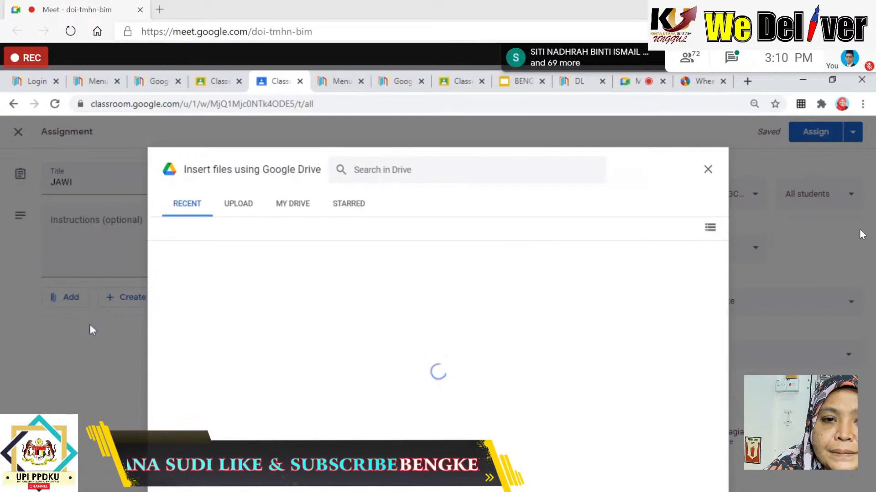
# Insert the [Template] RUMIKAN PETIKAN DI BAWAH file from the Recent tab.
pyautogui.click(248, 209)
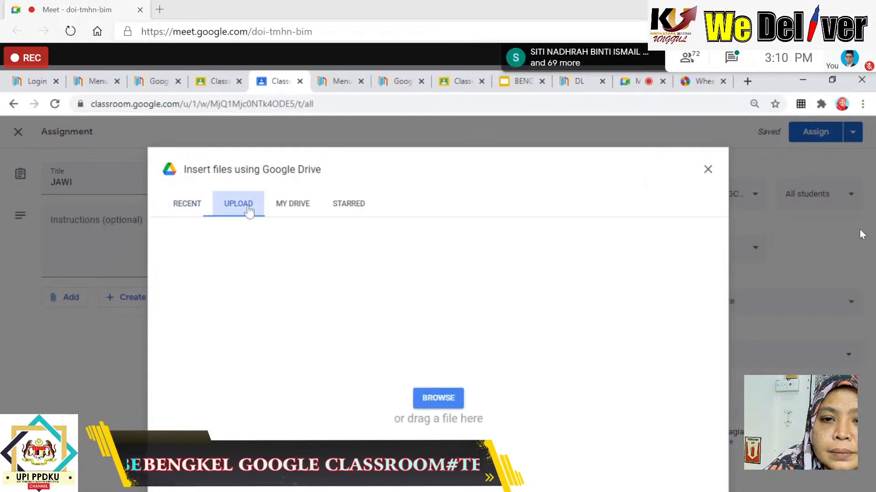
pyautogui.click(290, 209)
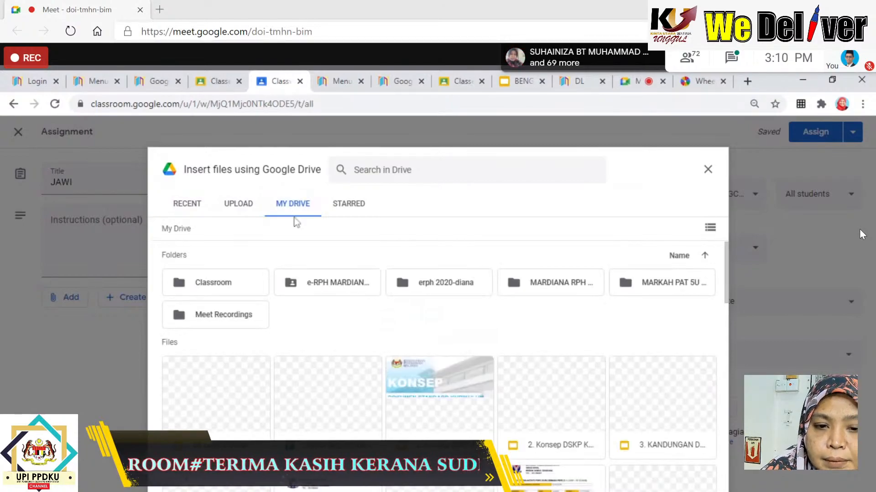
pyautogui.click(183, 210)
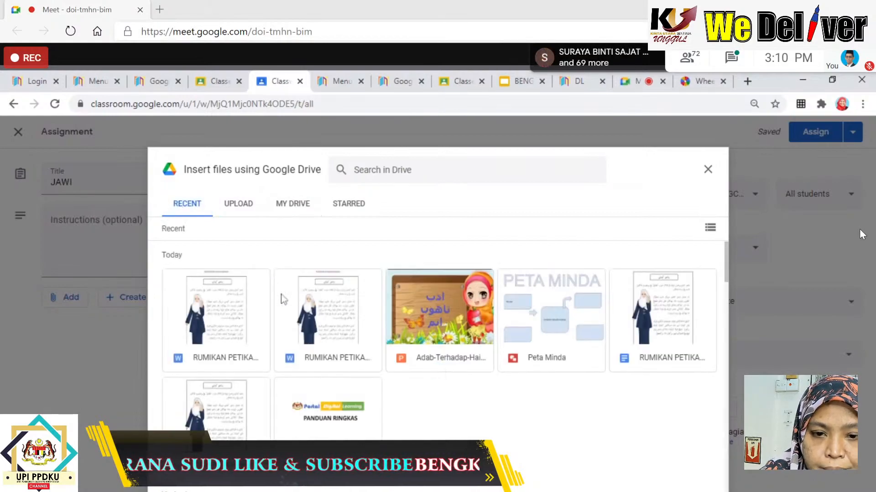
pyautogui.click(215, 406)
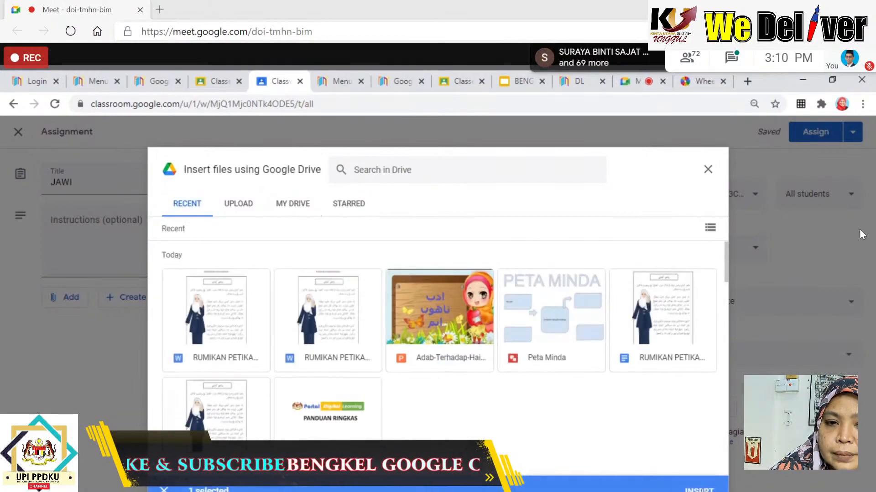
pyautogui.click(697, 489)
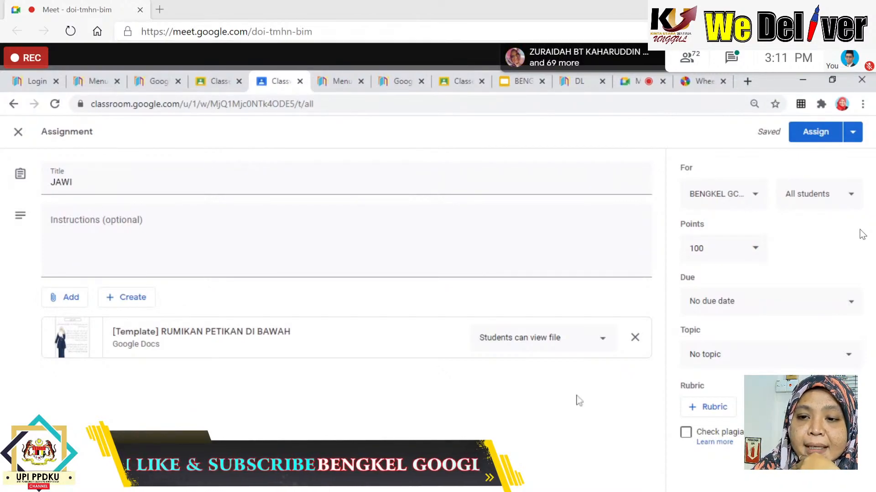
# Set the attached template doc to 'Make a copy for each student'.
pyautogui.click(603, 341)
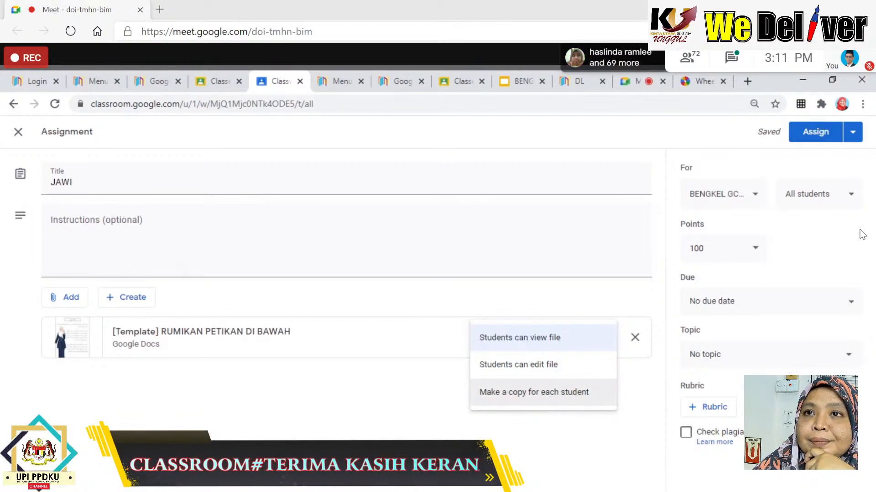
pyautogui.click(549, 397)
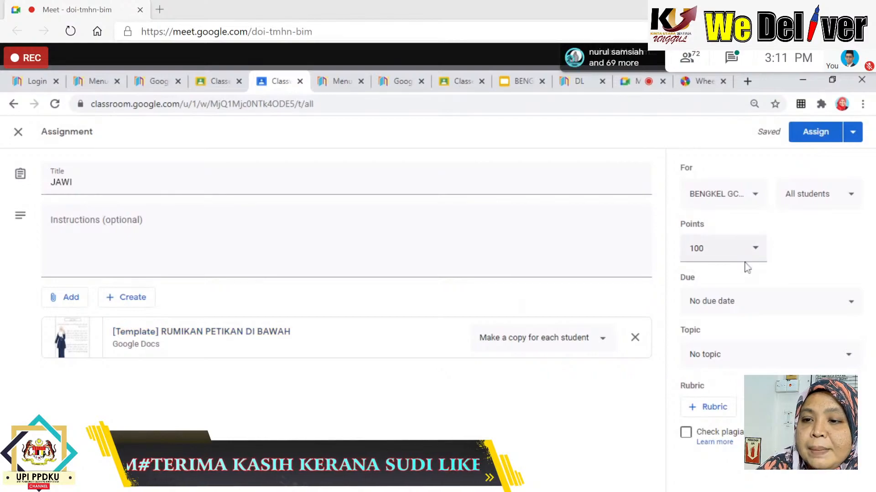
# Set the new JAWI assignment to 10 points, due Dec 24, 2020 at 11:59 PM.
pyautogui.click(755, 251)
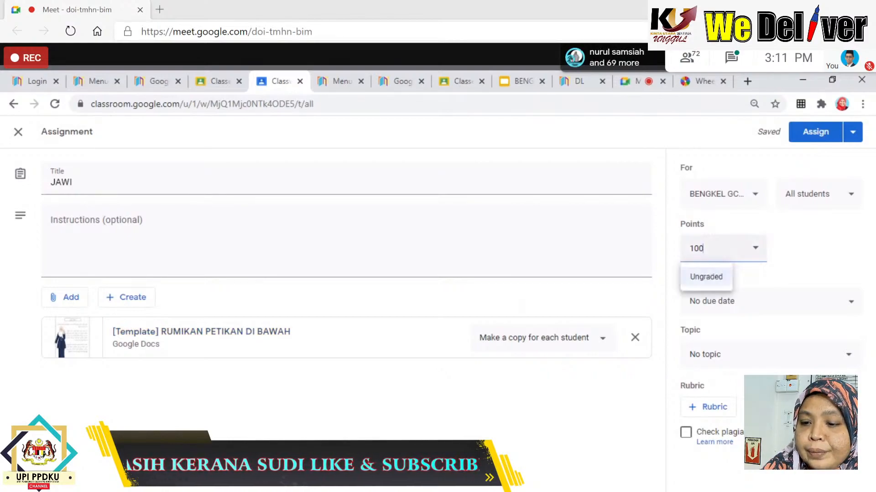
pyautogui.press('BackSpace')
pyautogui.click(836, 266)
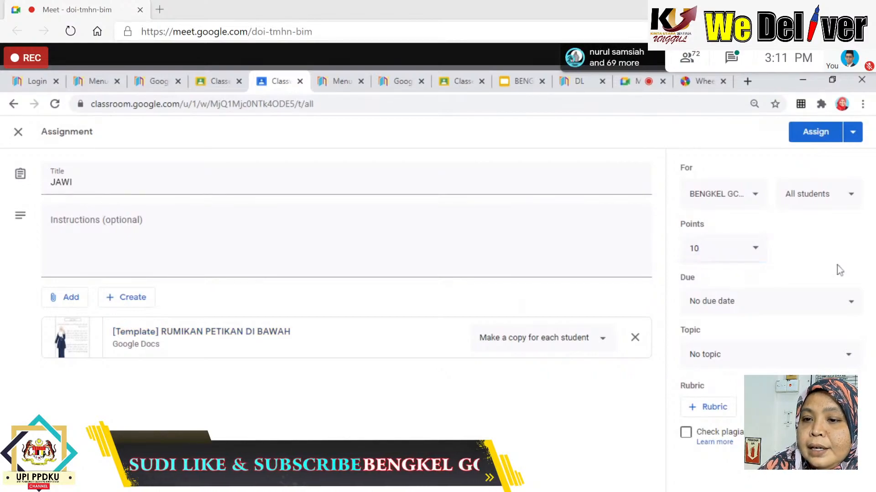
pyautogui.click(745, 303)
pyautogui.click(736, 351)
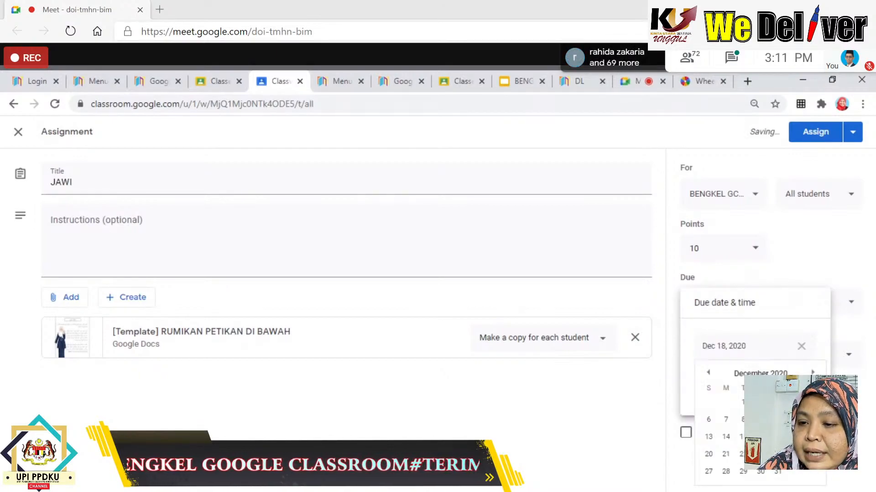
pyautogui.click(778, 454)
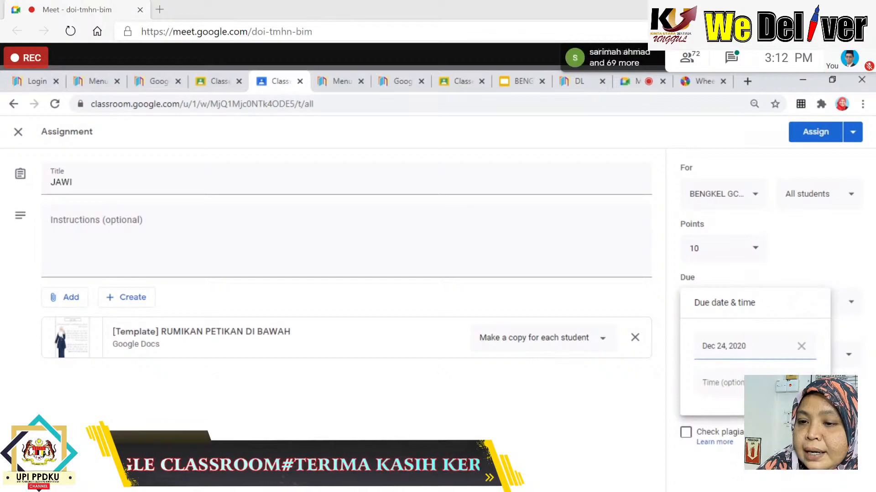
pyautogui.click(723, 383)
pyautogui.click(783, 475)
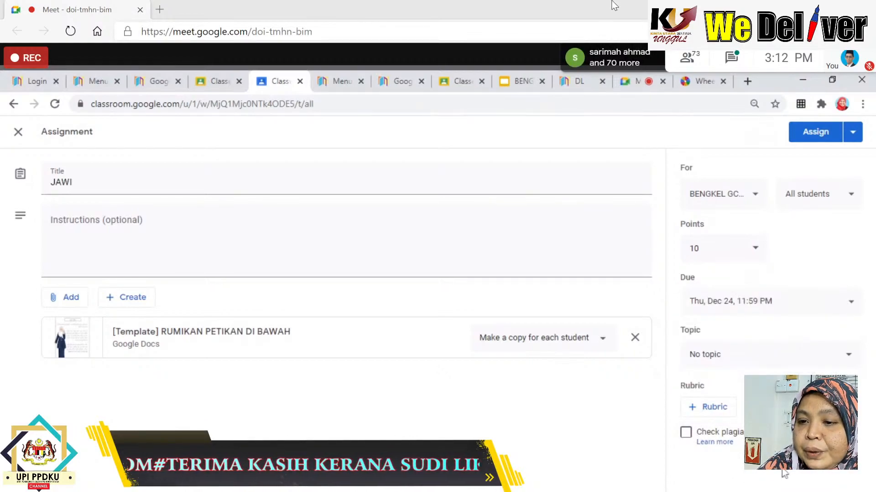
# File it under the JAWI topic, add instruction RUMIKAN, and assign it.
pyautogui.click(718, 361)
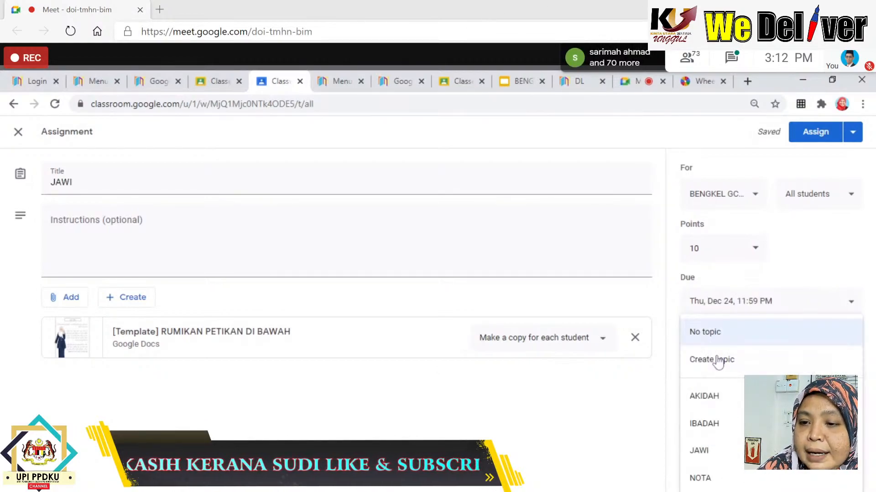
pyautogui.click(711, 451)
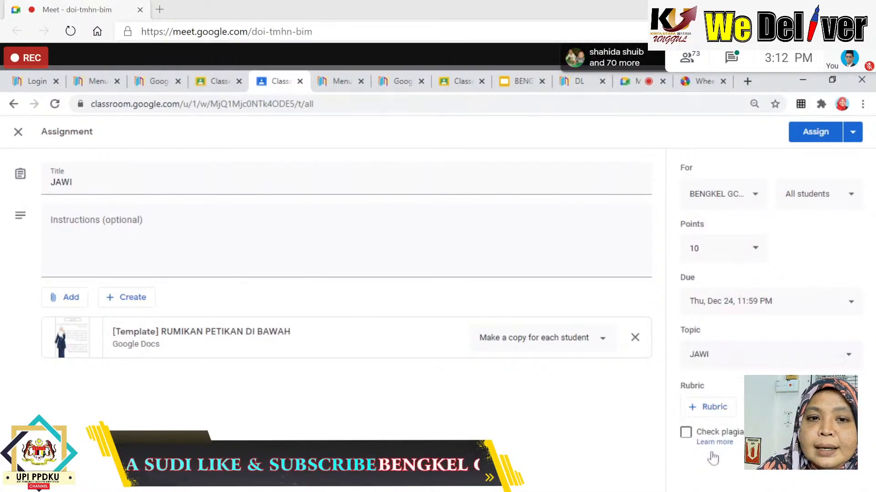
pyautogui.click(178, 239)
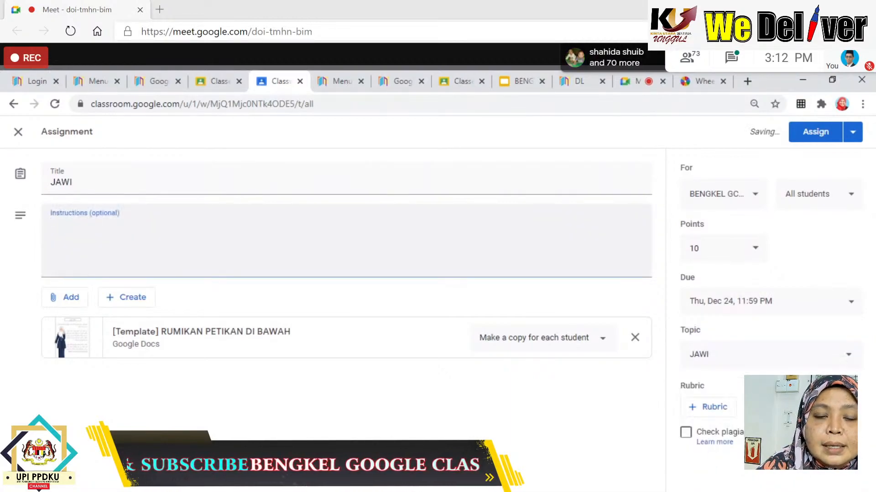
pyautogui.write('RUMIU')
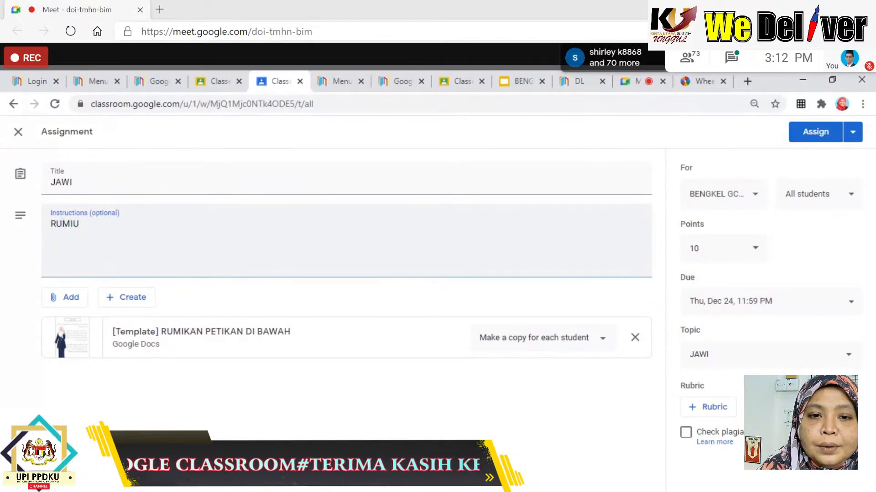
pyautogui.write('KANAN')
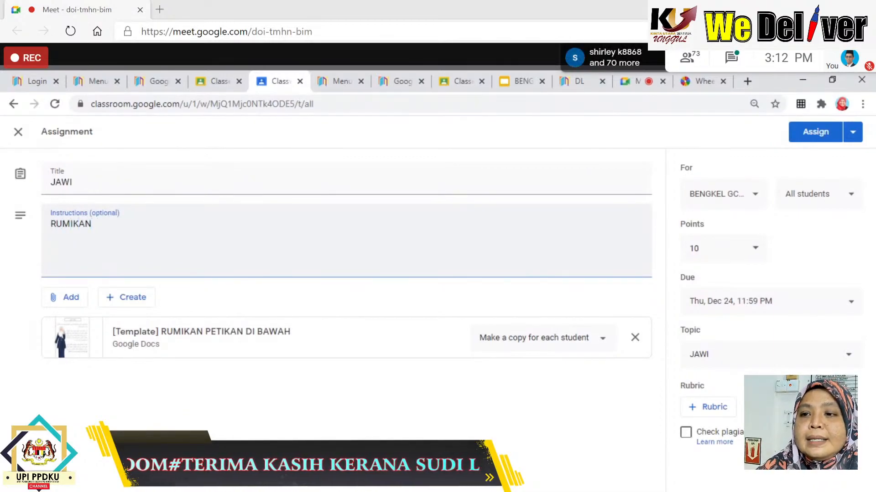
pyautogui.click(814, 132)
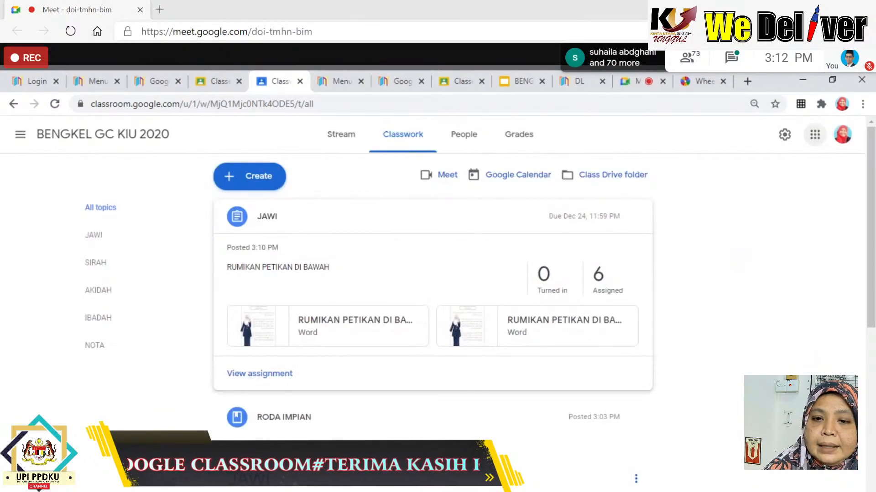
# Collapse the top JAWI card and open the attached RUMIKAN PETIKAN DI BAWAH template.
pyautogui.click(421, 221)
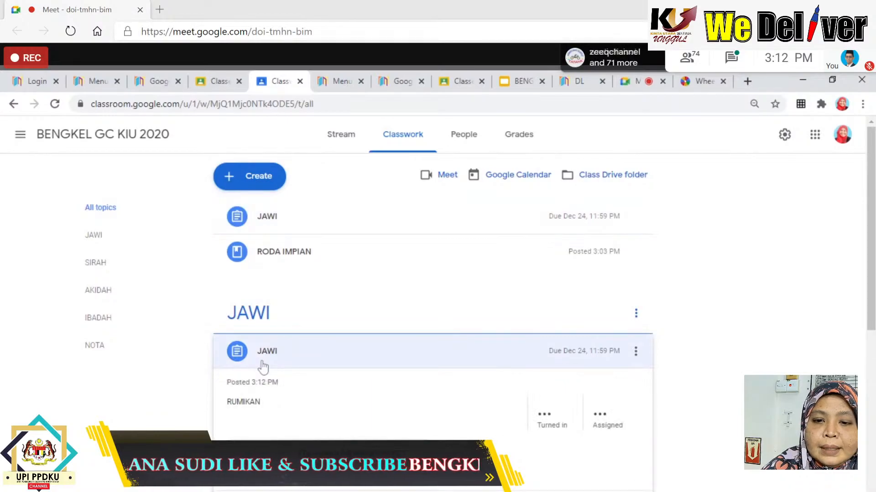
pyautogui.click(297, 461)
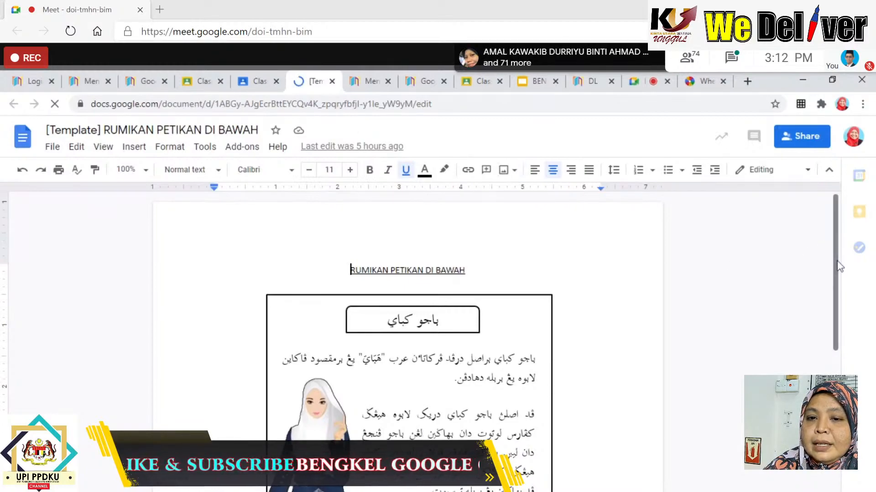
# Type BAJU into the template document, then close its tab to return to Classwork.
pyautogui.moveTo(836, 267); pyautogui.dragTo(834, 371)
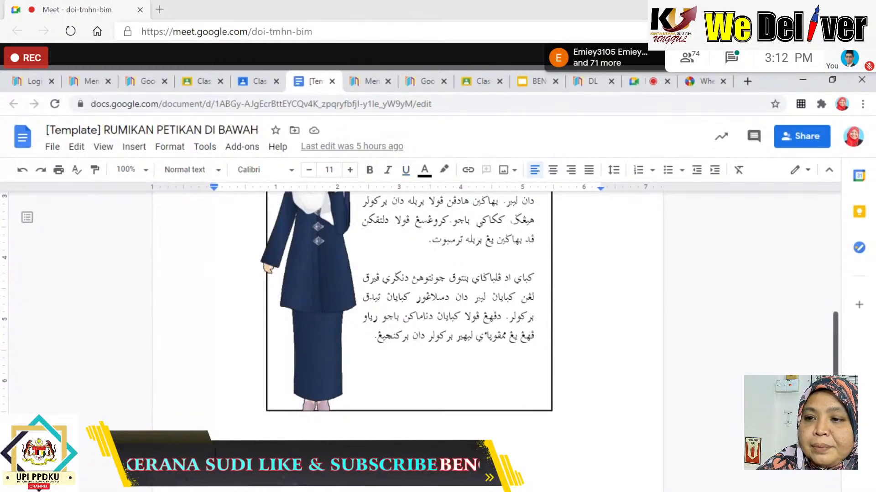
pyautogui.scroll(4, 835, 337)
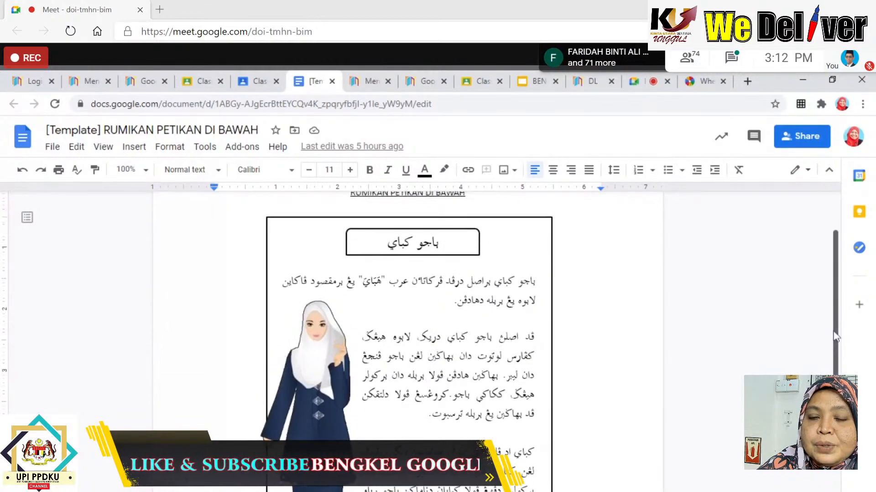
pyautogui.scroll(-4, 835, 337)
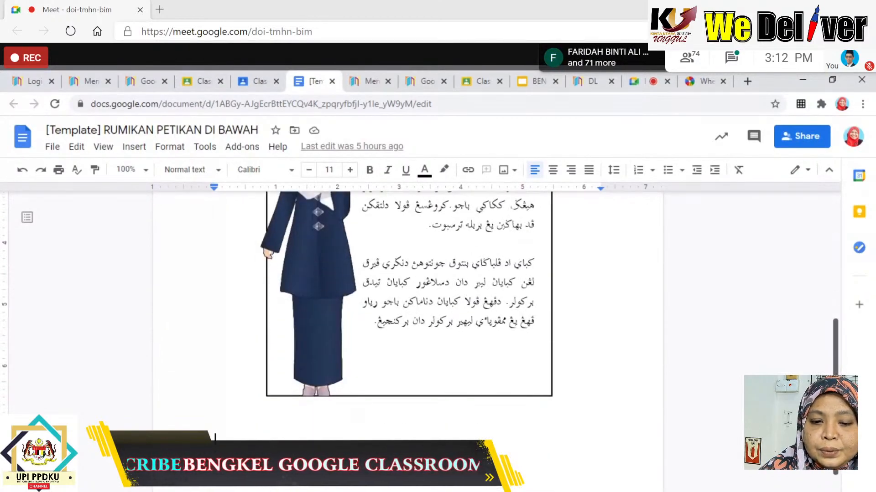
pyautogui.write('BAJU KEBAYA')
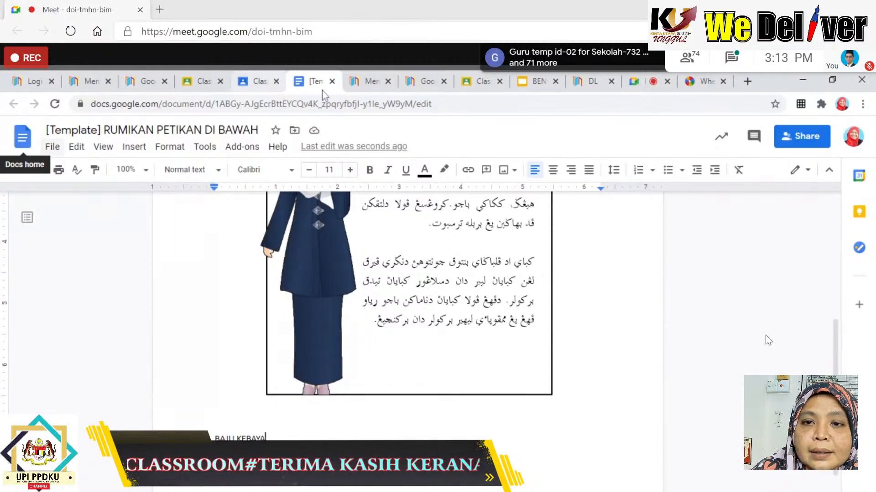
pyautogui.click(332, 81)
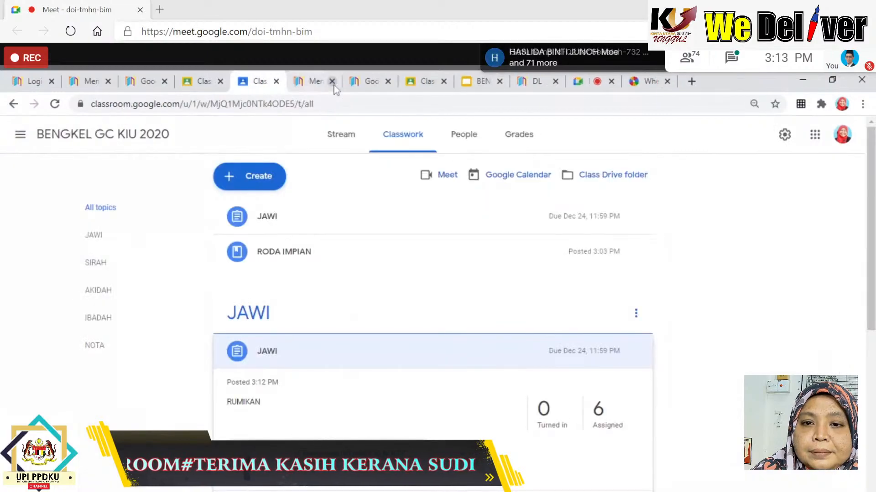
# Create a new assignment from the Create menu and title it PETA MINDA.
pyautogui.click(262, 180)
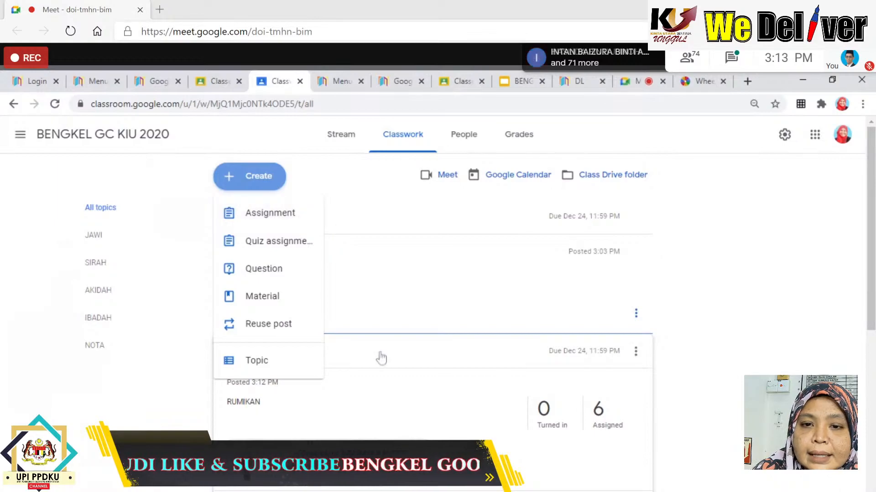
pyautogui.click(292, 223)
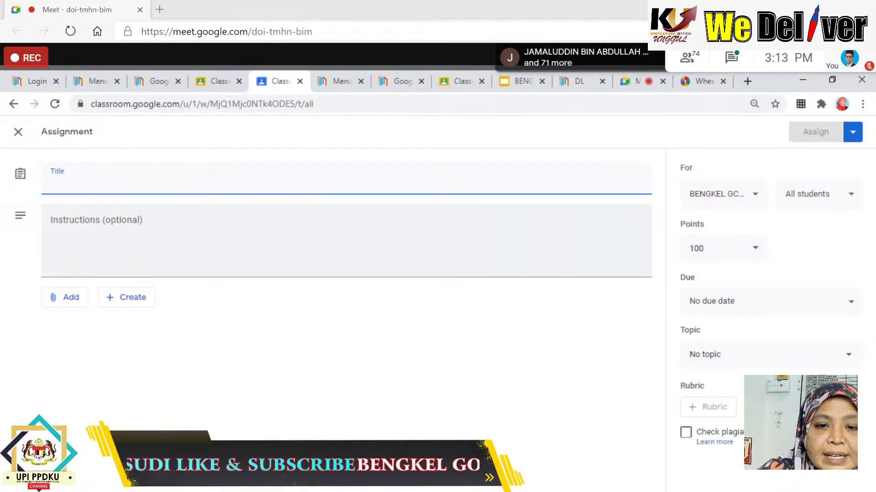
pyautogui.click(120, 303)
pyautogui.click(51, 179)
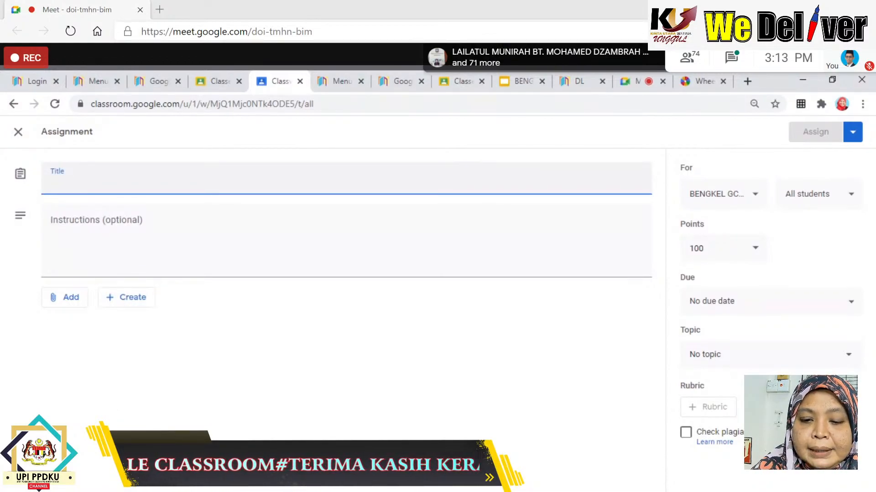
pyautogui.write('PETA MIND')
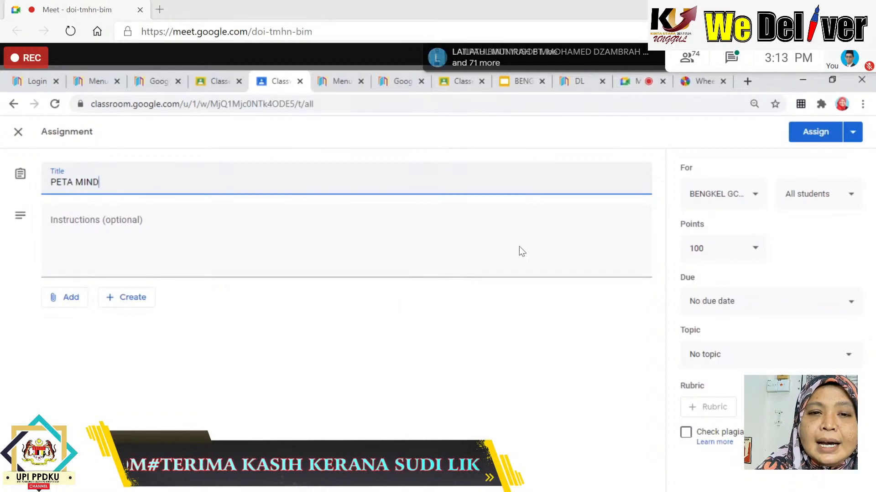
pyautogui.write('A')
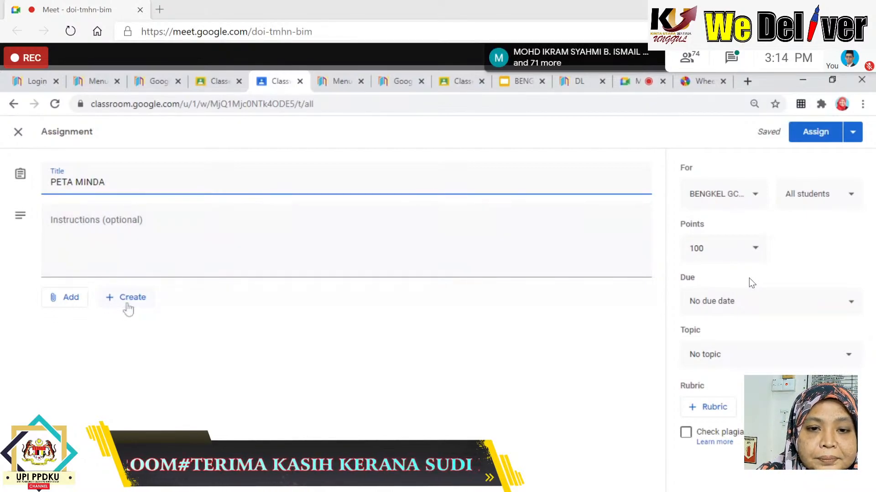
# Add a new blank Drawings file to PETA MINDA via Create > Drawings.
pyautogui.click(129, 306)
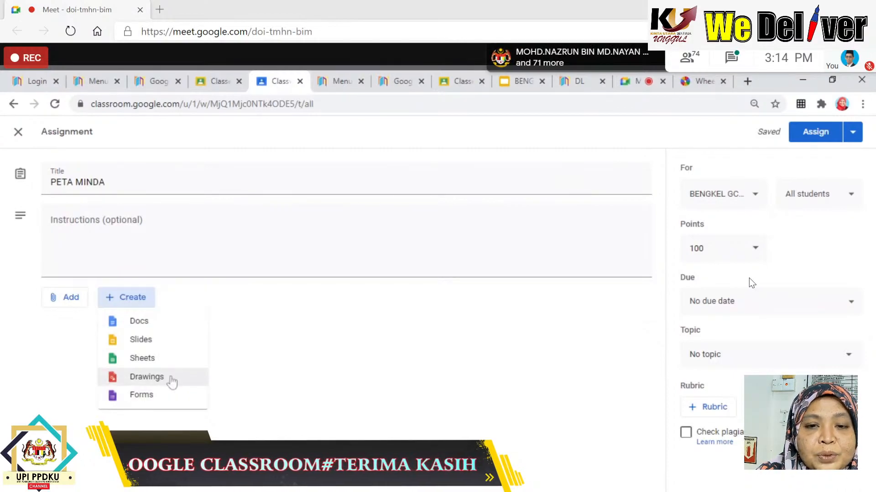
pyautogui.click(172, 381)
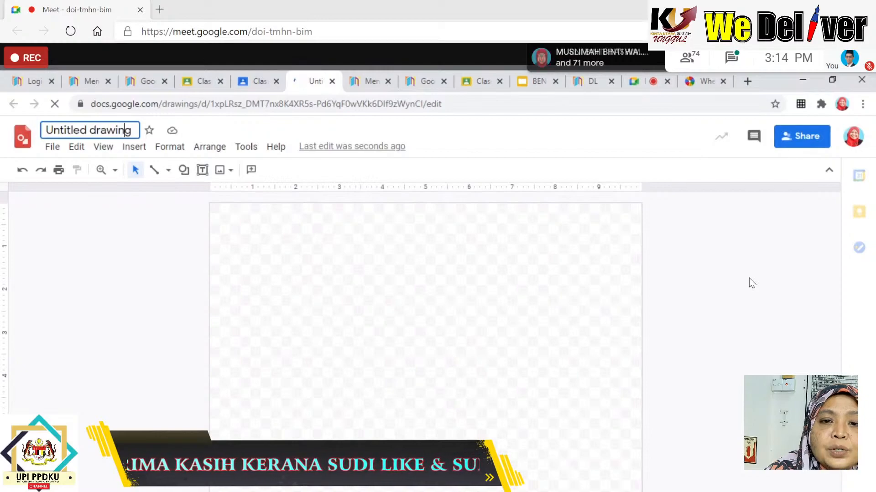
# Rename the untitled drawing to 'PETA MINDA'.
pyautogui.press('BackSpace')
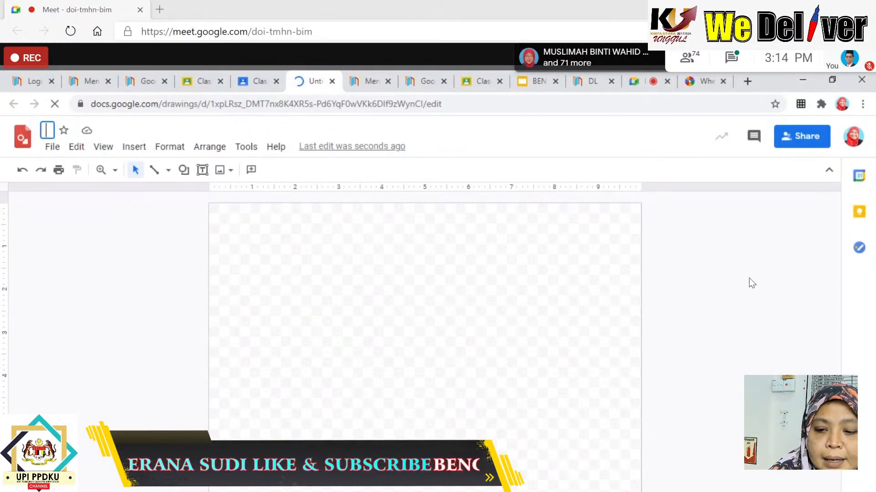
pyautogui.write('PET')
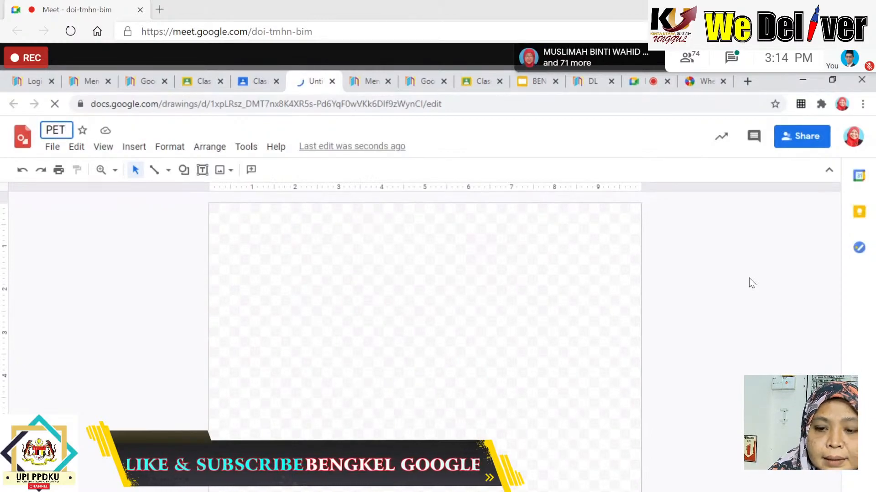
pyautogui.write('A MINDA')
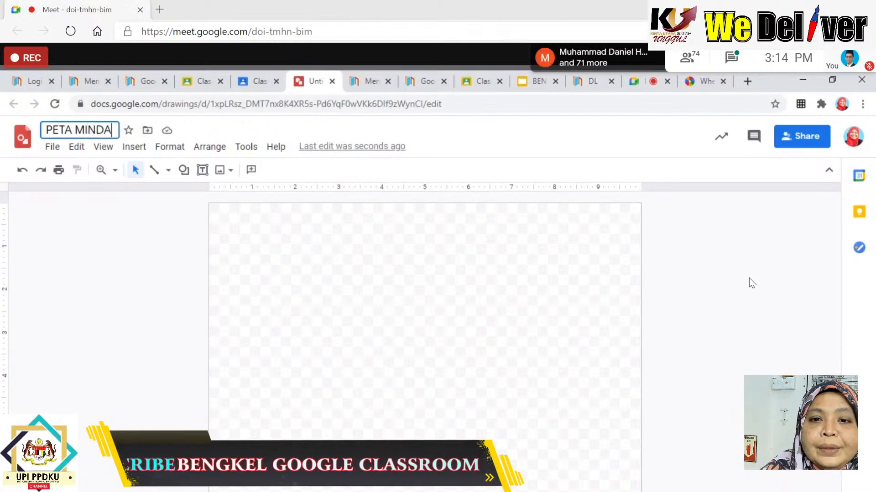
pyautogui.click(308, 270)
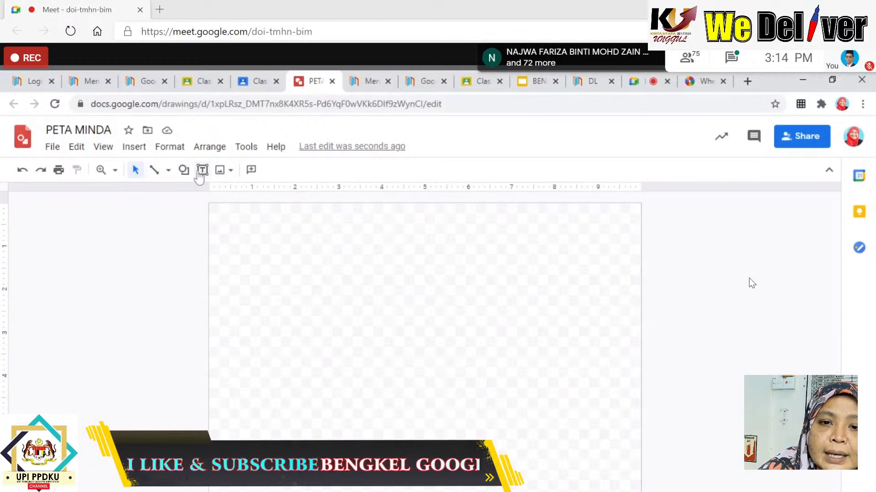
# Add a wide text box across the top reading 'SYARAT WAJIB PUASA', centre-aligned.
pyautogui.click(202, 170)
pyautogui.moveTo(241, 230); pyautogui.dragTo(601, 258)
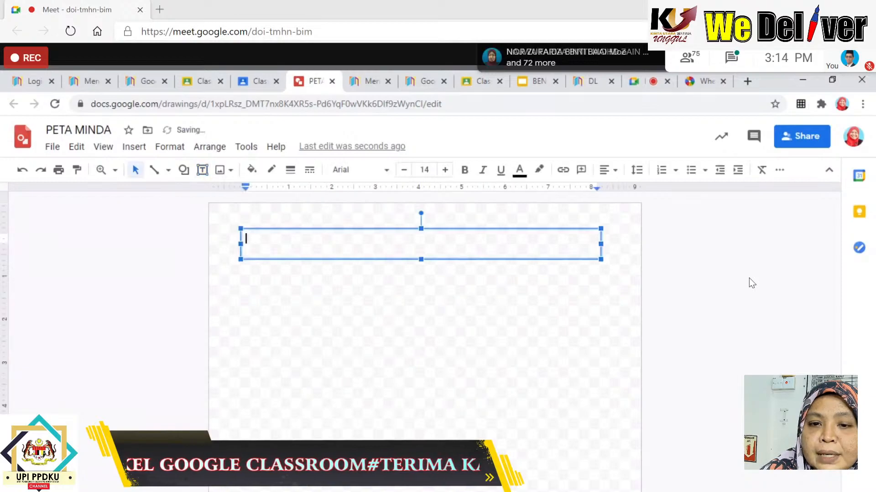
pyautogui.write('S')
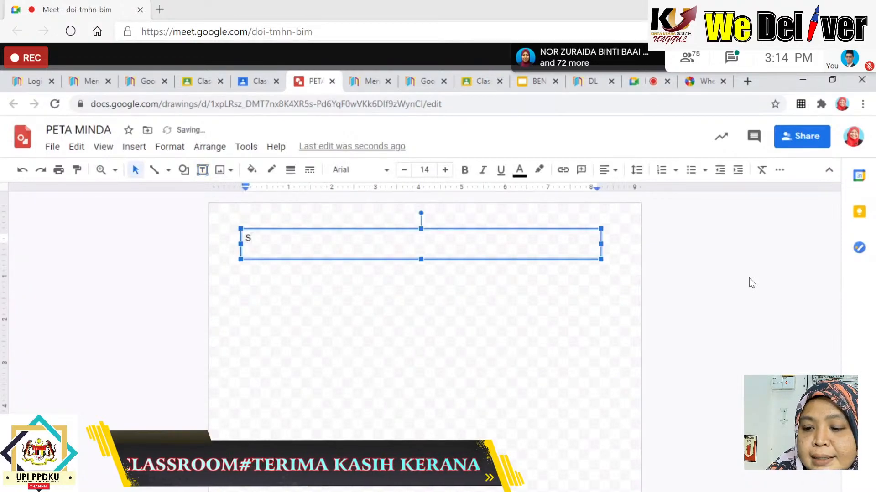
pyautogui.write('A')
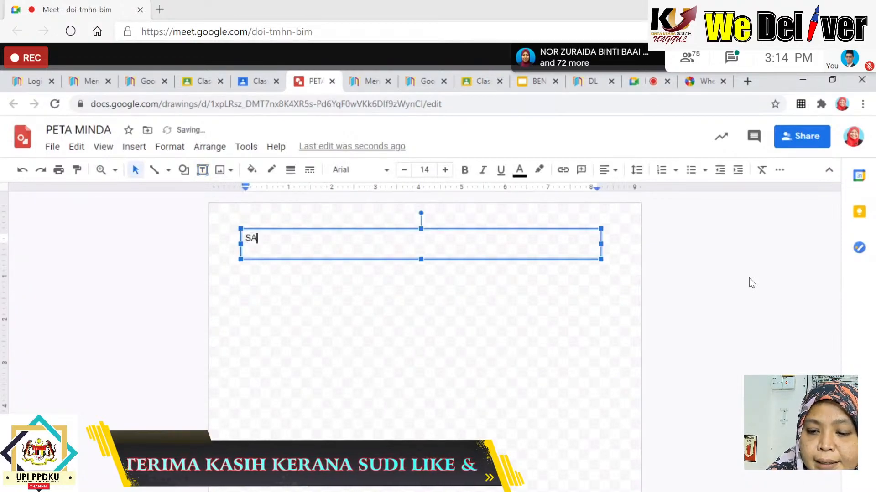
pyautogui.press('BackSpace')
pyautogui.write('Y')
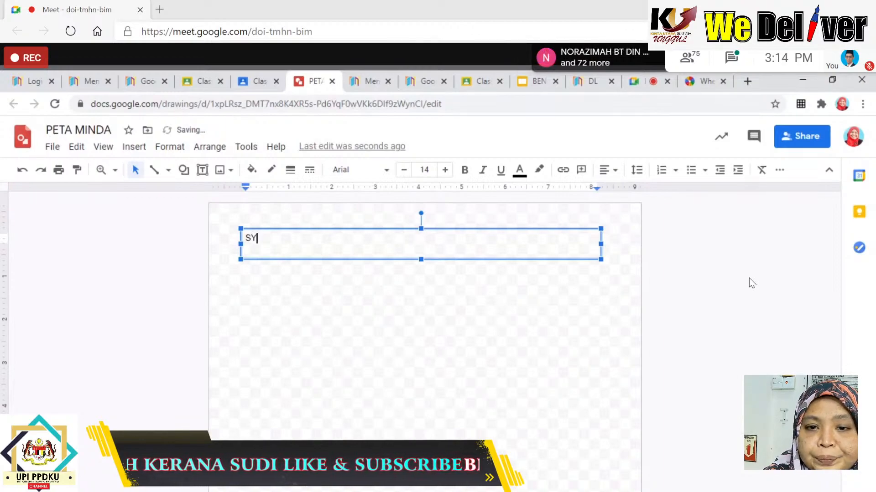
pyautogui.write('ARAT WA')
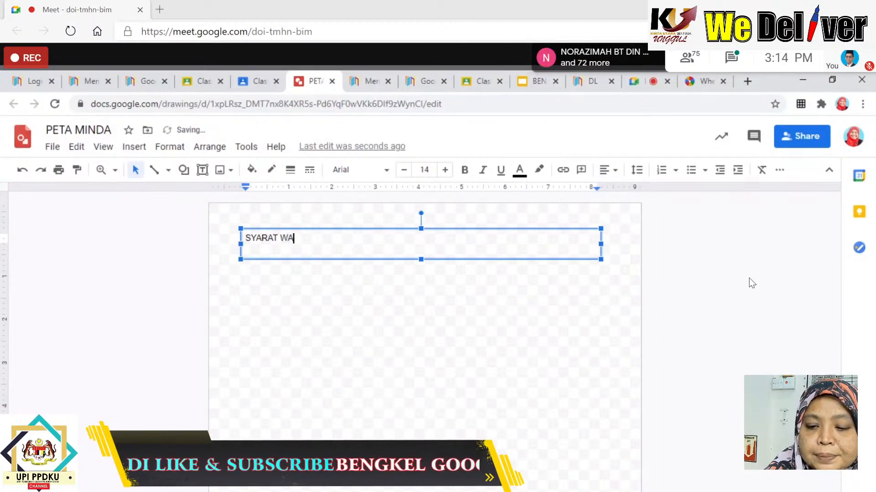
pyautogui.write('JIB PUAS')
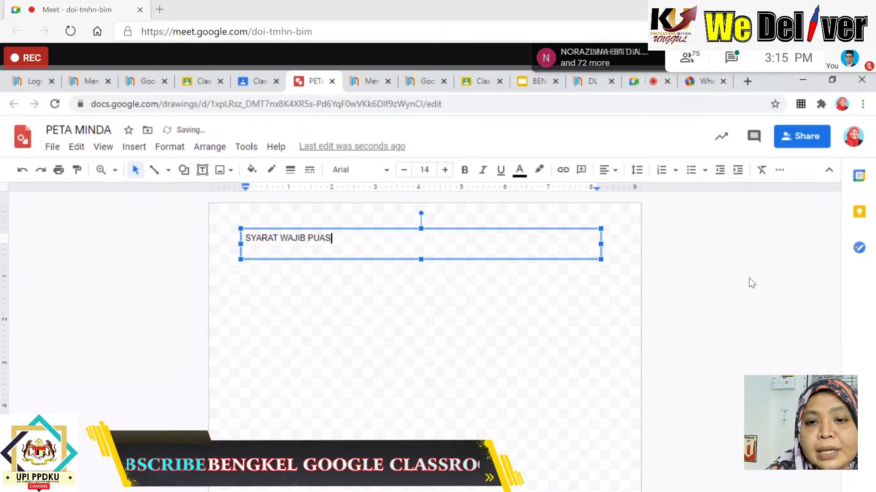
pyautogui.write('A')
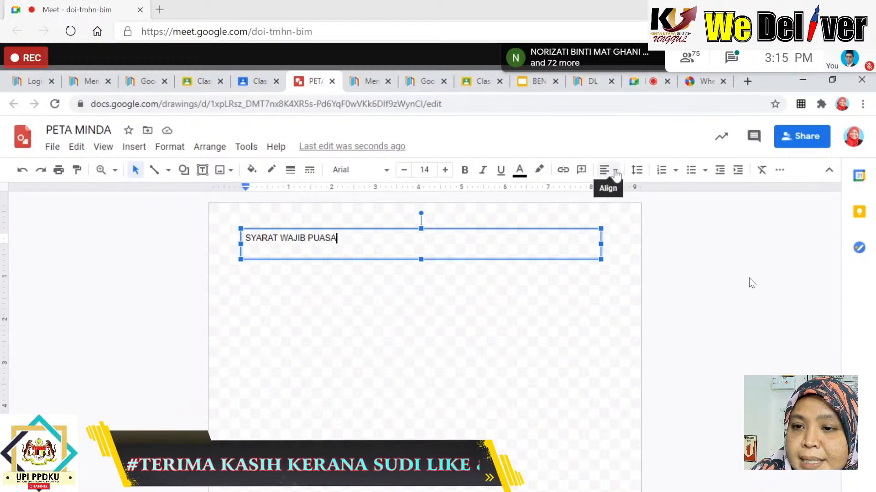
pyautogui.click(615, 172)
pyautogui.click(624, 191)
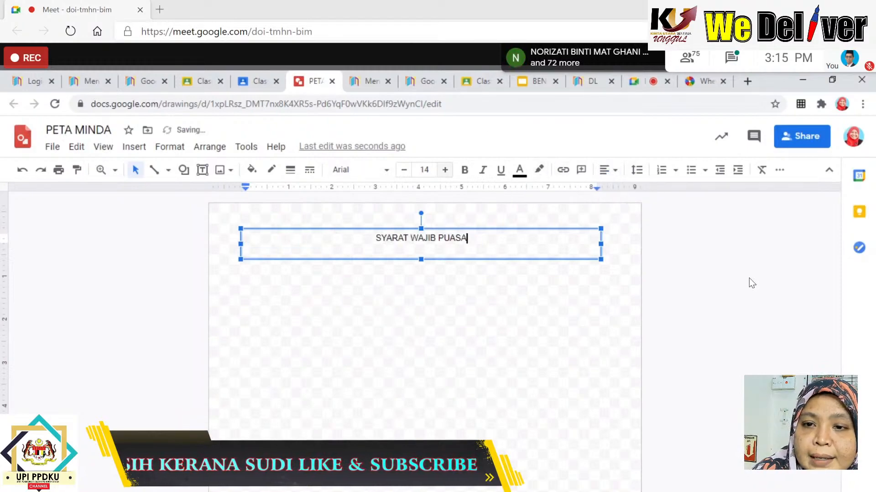
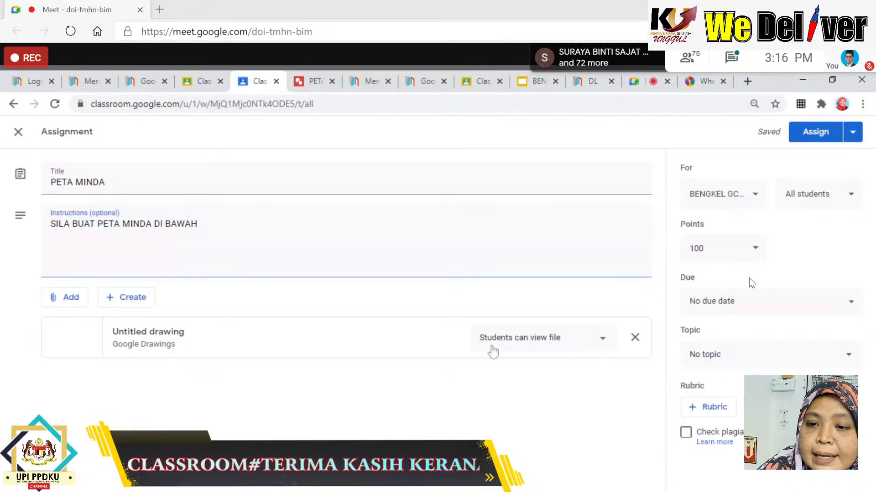
# Give each student their own copy of the PETA MINDA drawing and set points to 10.
pyautogui.click(603, 340)
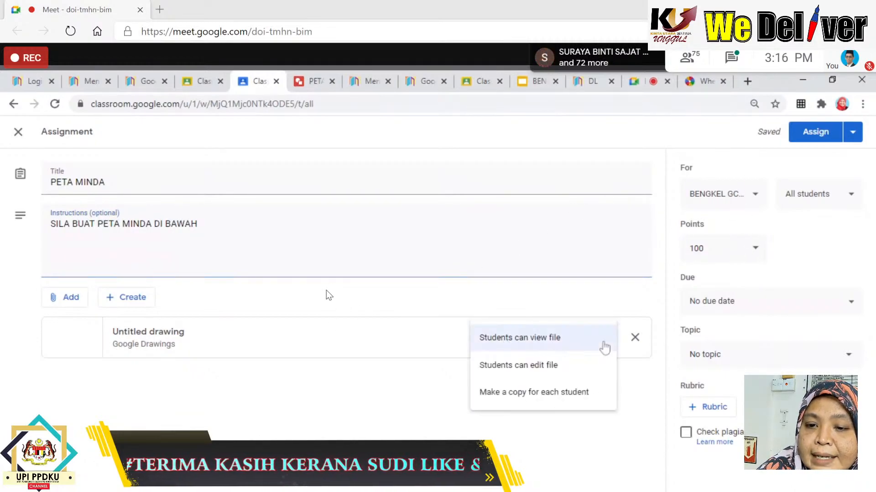
pyautogui.click(578, 400)
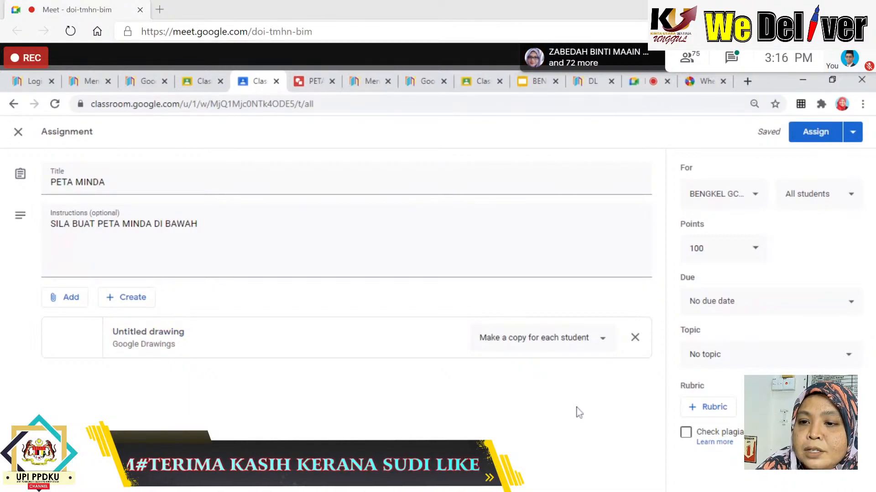
pyautogui.click(757, 250)
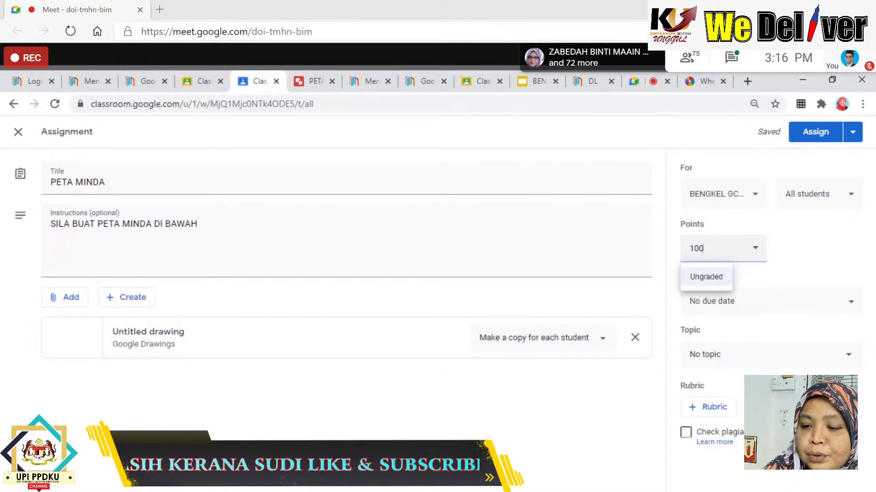
pyautogui.press('BackSpace')
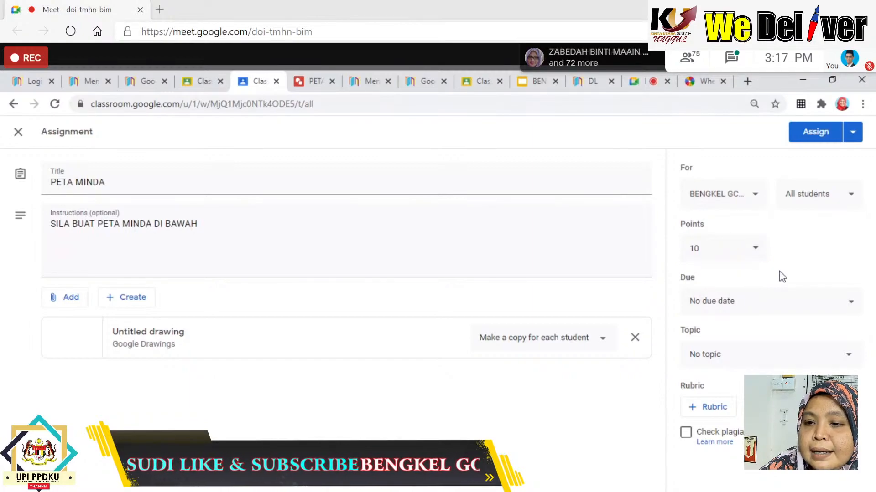
# Set the due date to Dec 9, file it under topic IBADAH, and assign it.
pyautogui.click(739, 302)
pyautogui.click(739, 347)
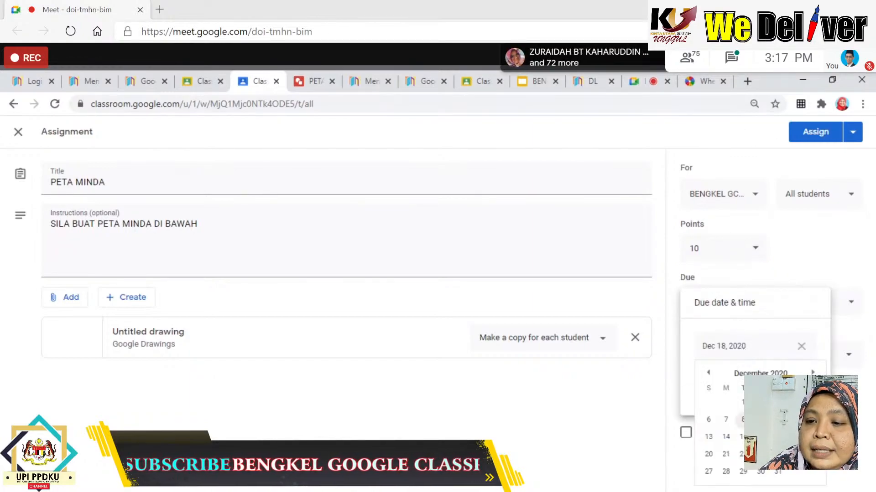
pyautogui.click(760, 419)
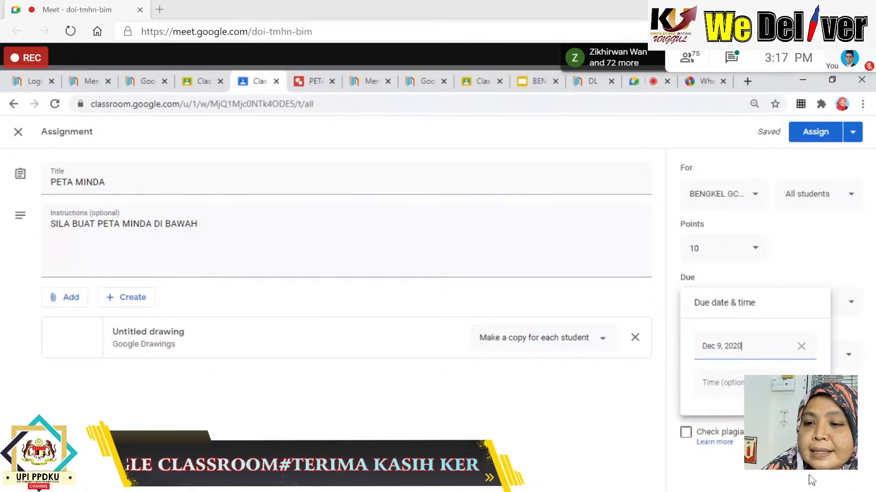
pyautogui.click(807, 480)
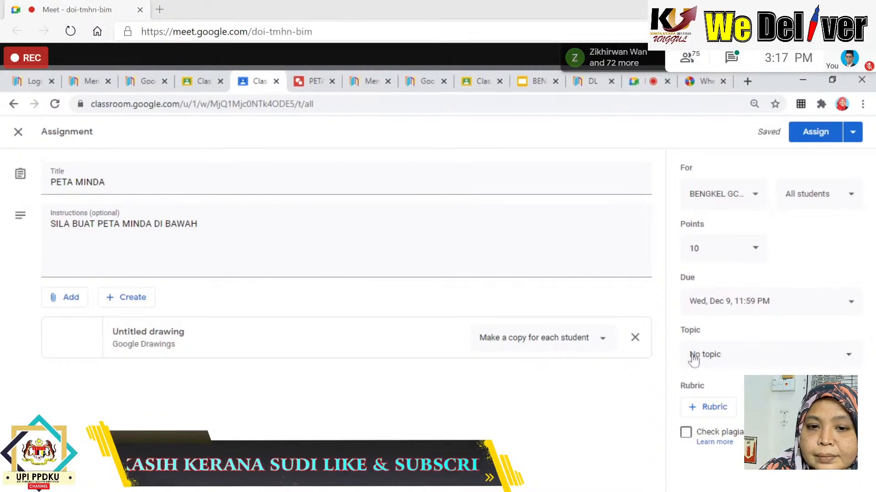
pyautogui.click(693, 359)
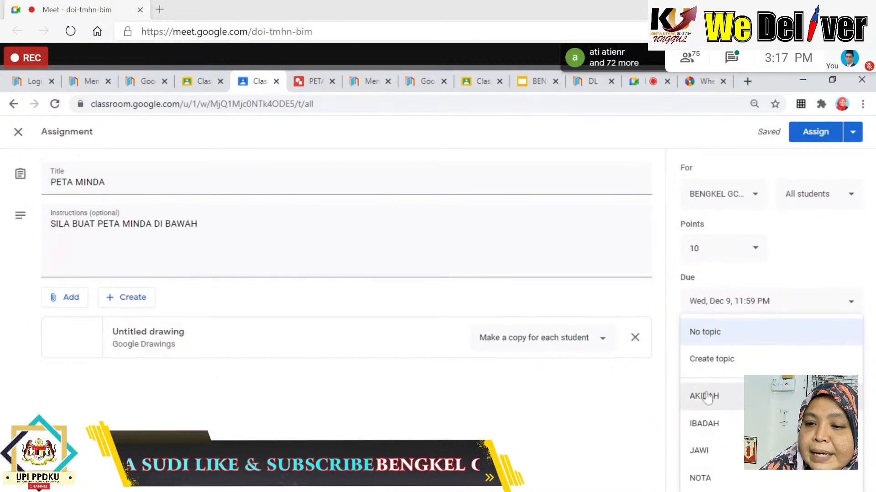
pyautogui.click(711, 425)
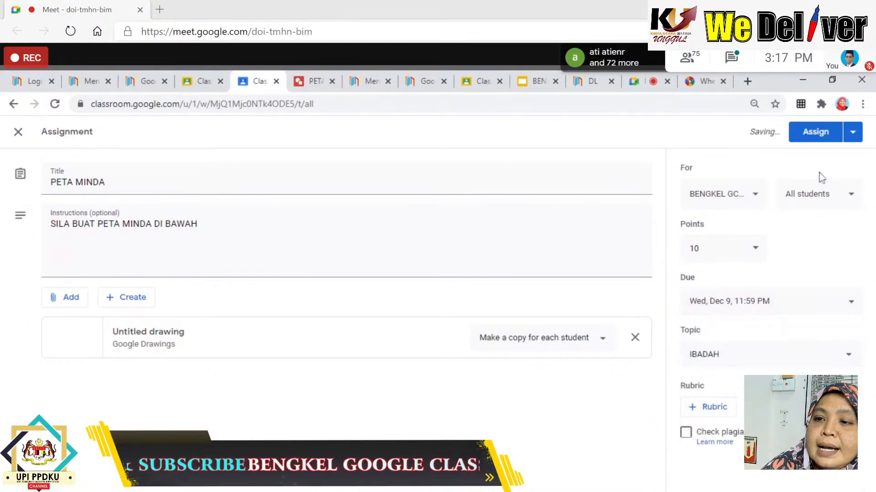
pyautogui.click(813, 137)
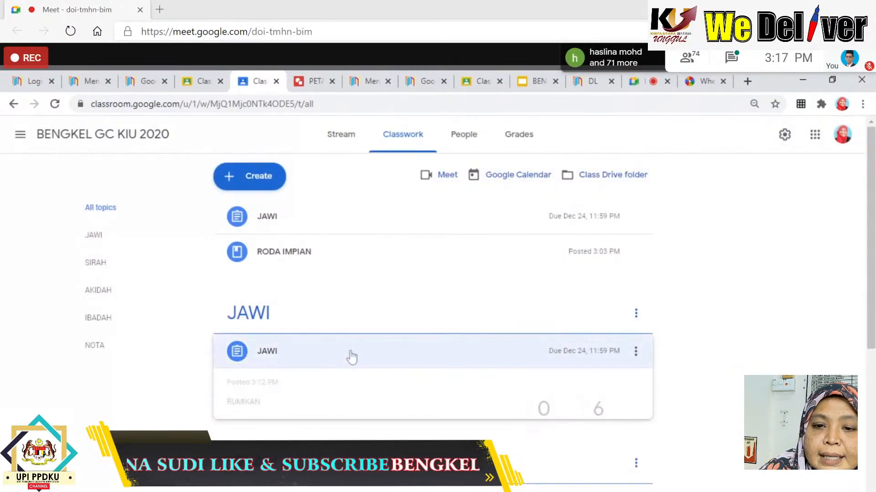
# Expand the PETA MINDA post under IBADAH and open its student work page.
pyautogui.scroll(-6, 351, 358)
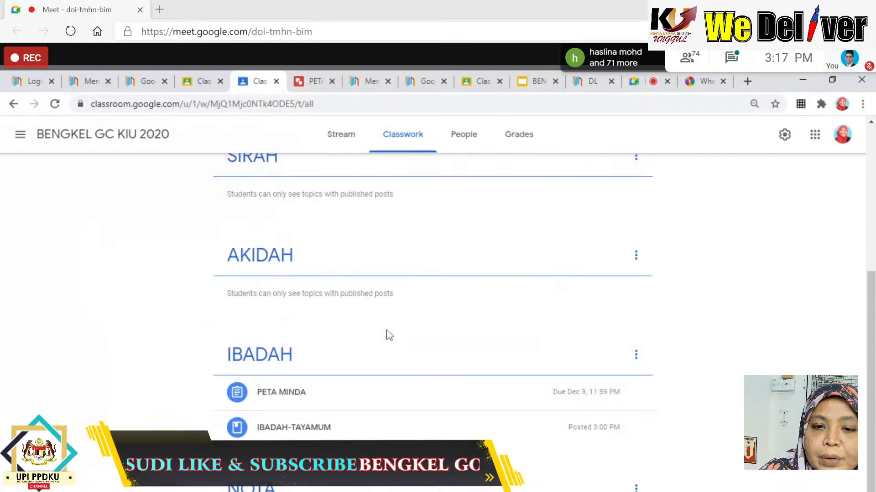
pyautogui.click(295, 400)
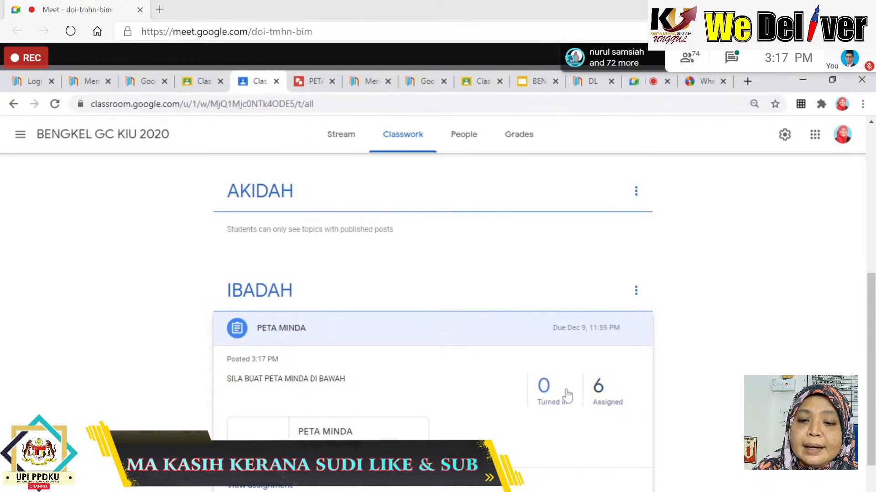
pyautogui.click(261, 486)
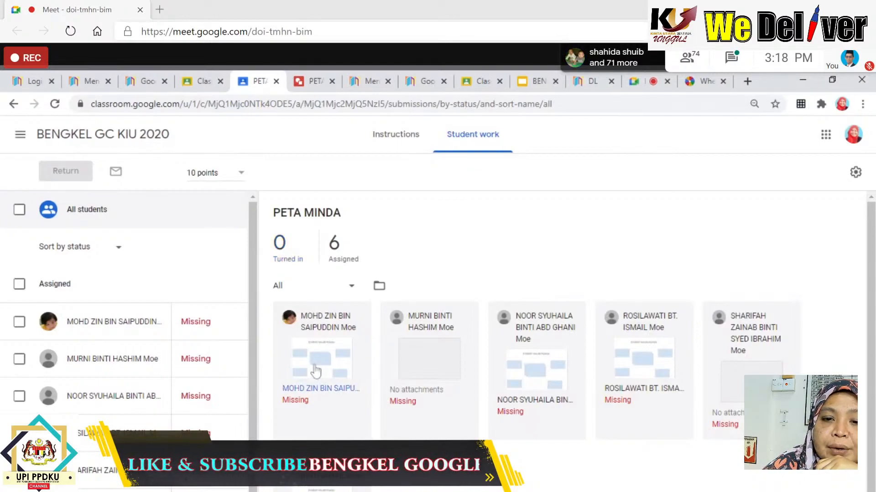
# Open the first student's PETA MINDA mind map, give it a grade of 10, and return it.
pyautogui.click(315, 369)
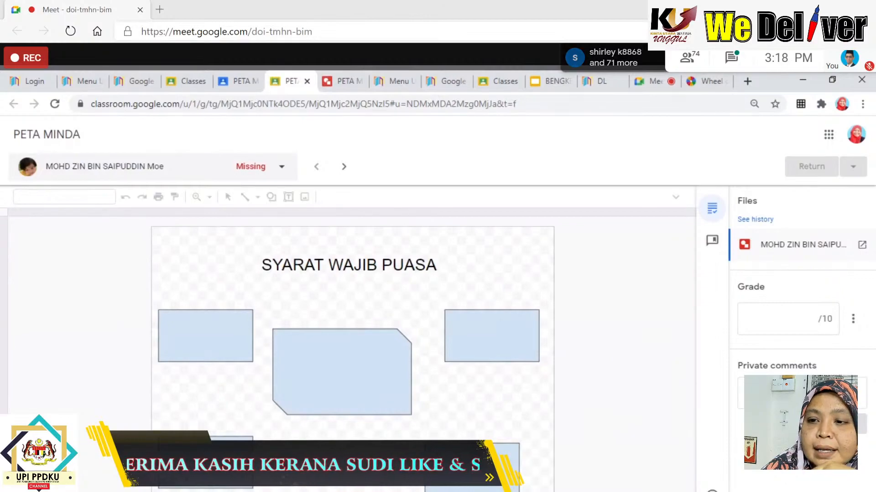
pyautogui.click(810, 319)
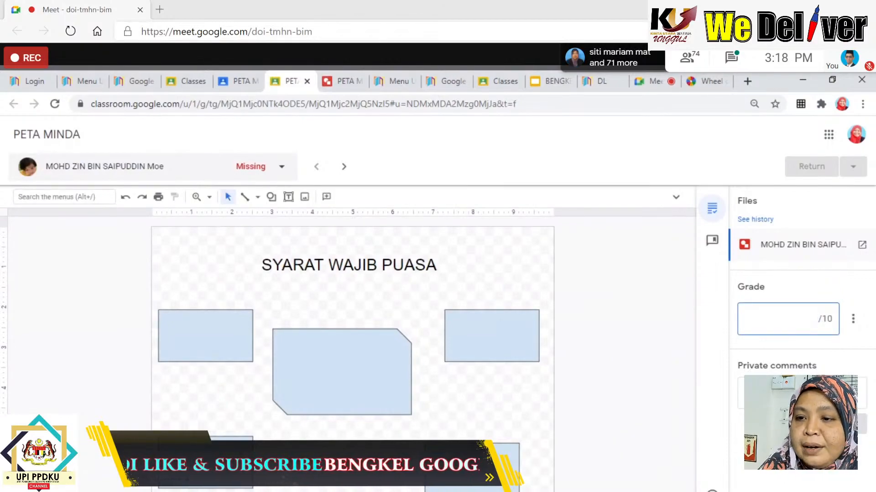
pyautogui.write('10')
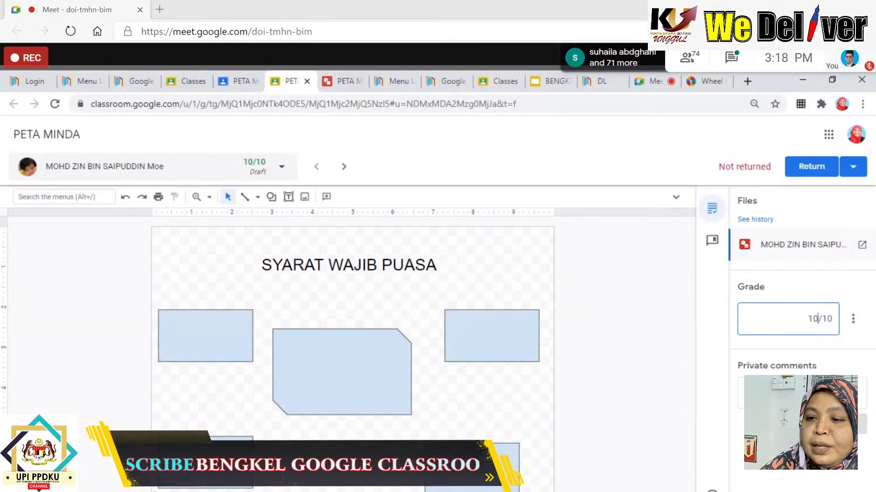
pyautogui.click(801, 393)
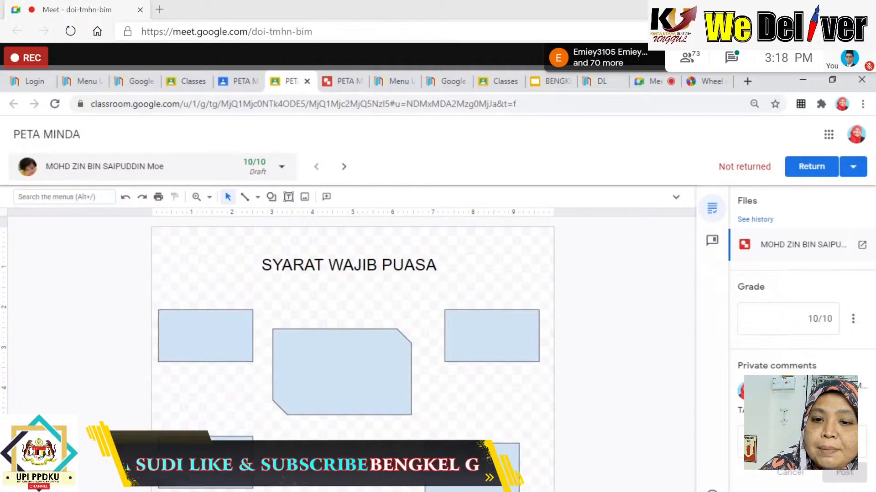
pyautogui.click(819, 169)
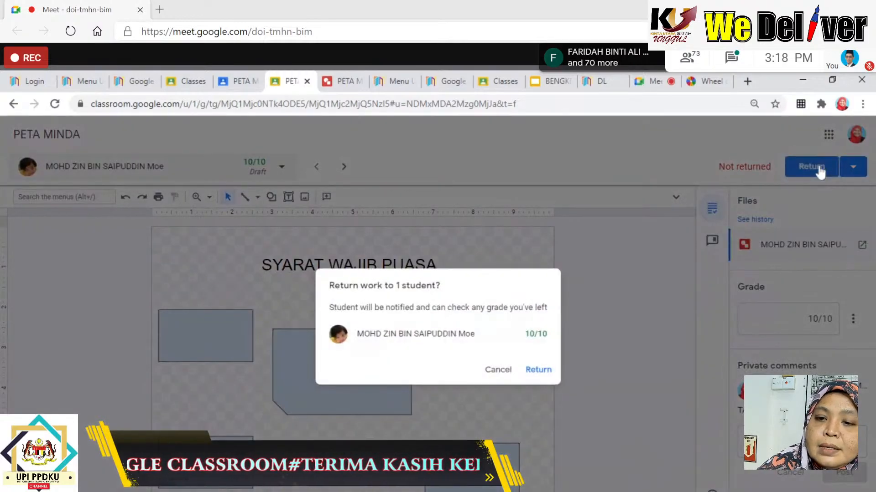
pyautogui.click(538, 371)
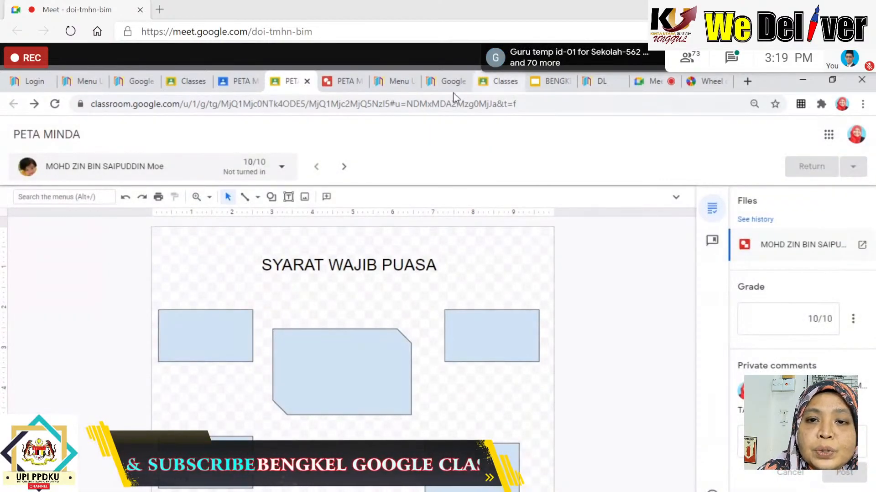
# Go back to the class's Classwork page and create a new Quiz assignment.
pyautogui.click(239, 82)
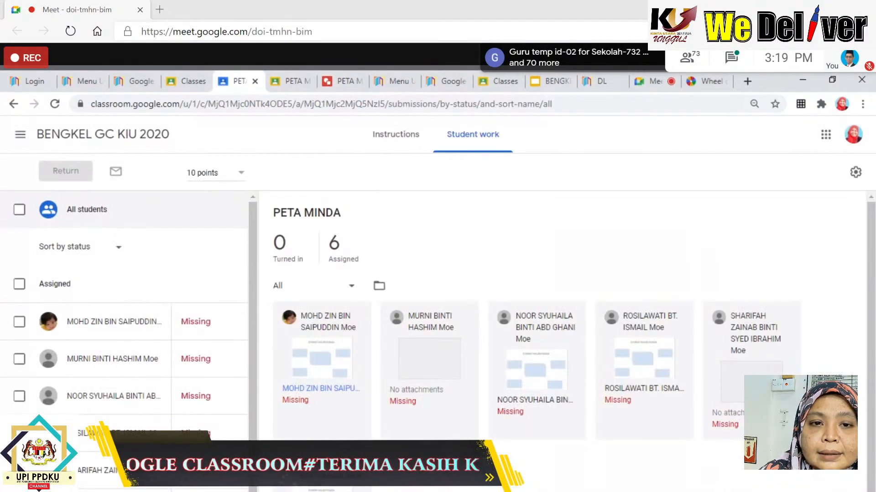
pyautogui.click(13, 105)
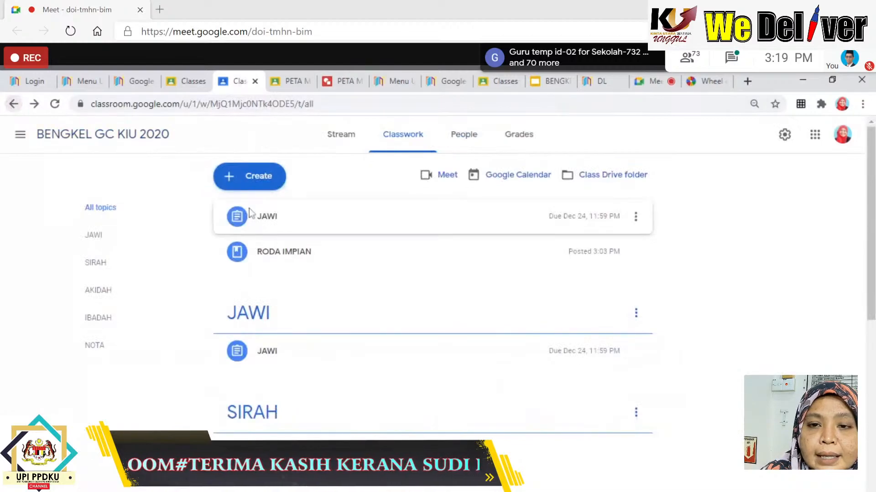
pyautogui.click(275, 175)
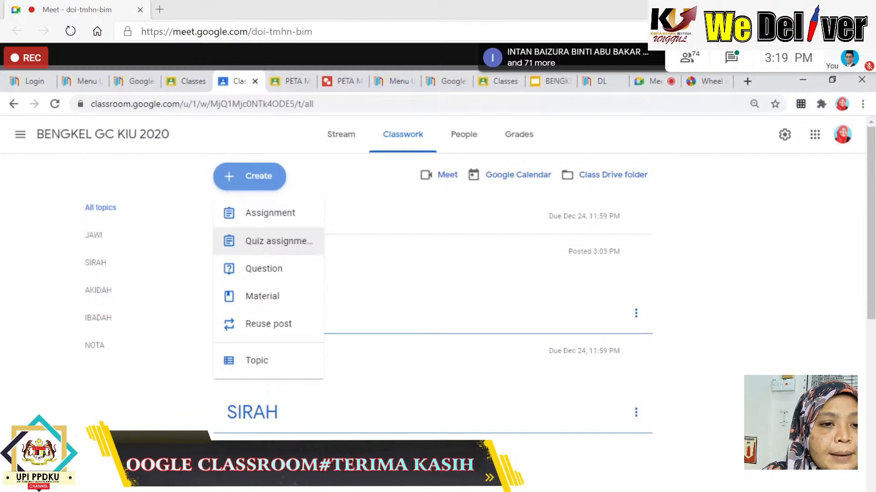
pyautogui.click(271, 251)
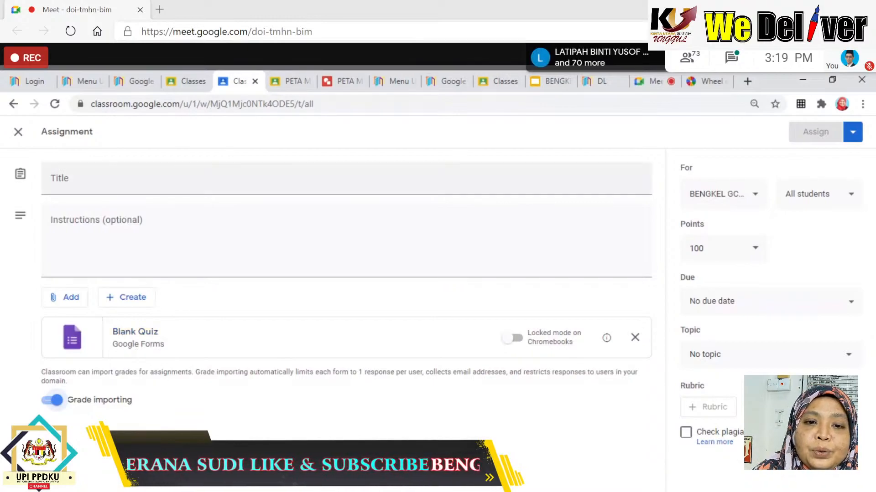
# Title the quiz 'KATA PINJAMAN BAHASA ARAB' with instructions 'JAWAB SEMUA SOALAN', then open the attached Blank Quiz.
pyautogui.click(346, 178)
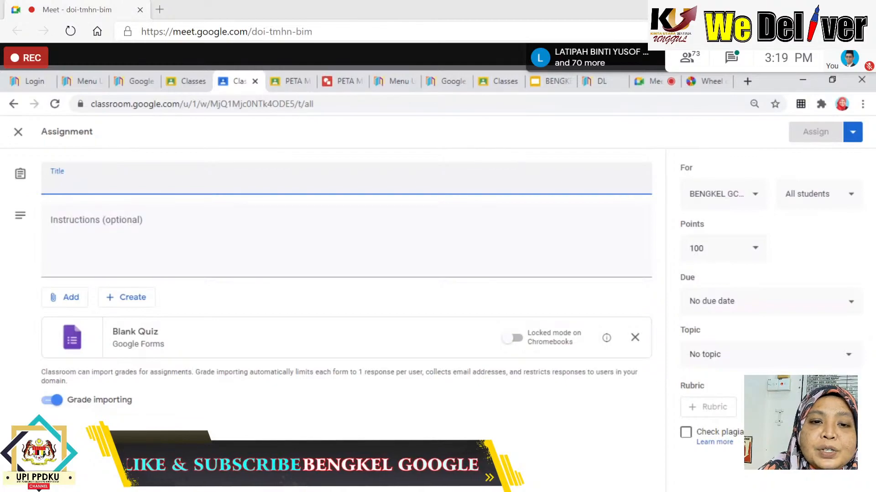
pyautogui.write('KATA')
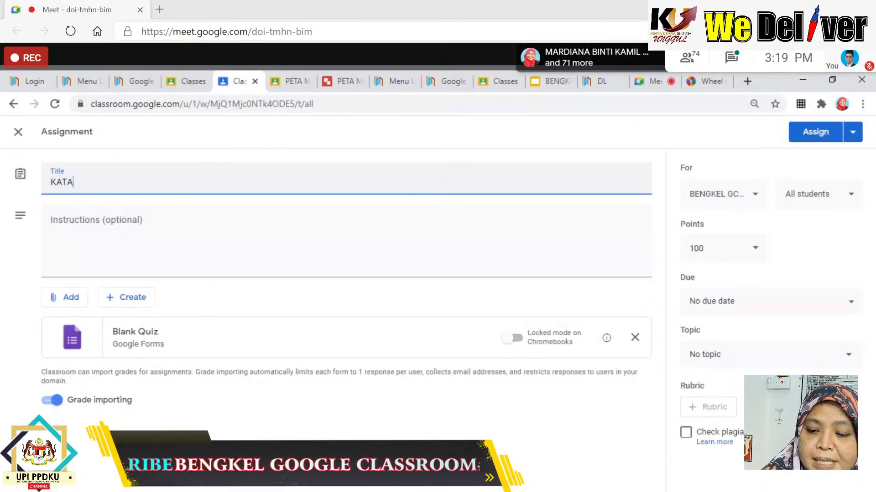
pyautogui.write(' PINJAMAN')
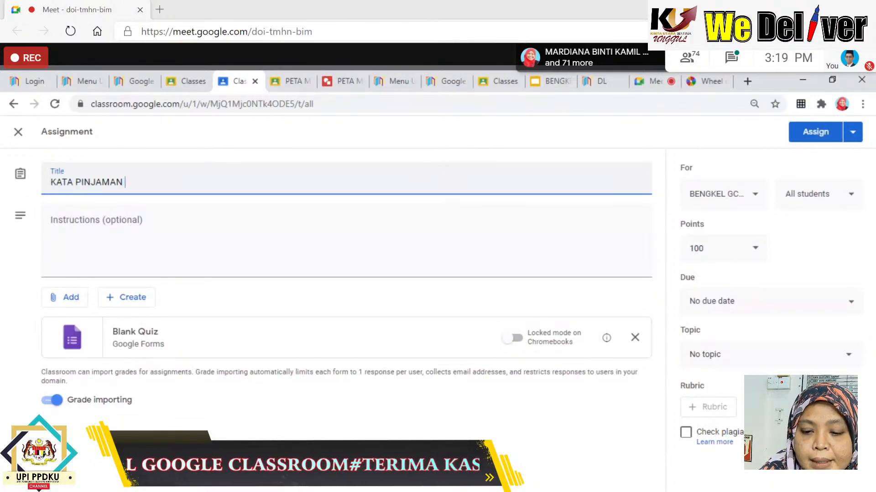
pyautogui.write(' BAHASA')
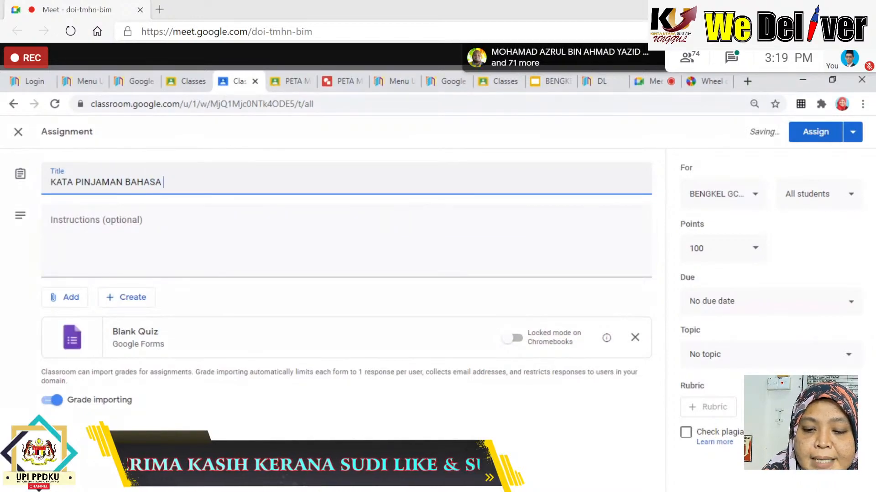
pyautogui.write(' ARA')
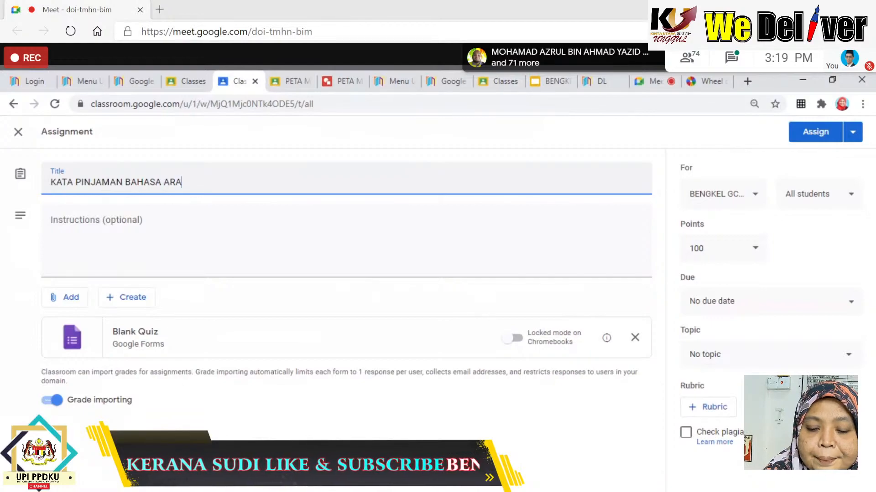
pyautogui.write('B')
pyautogui.press('Tab')
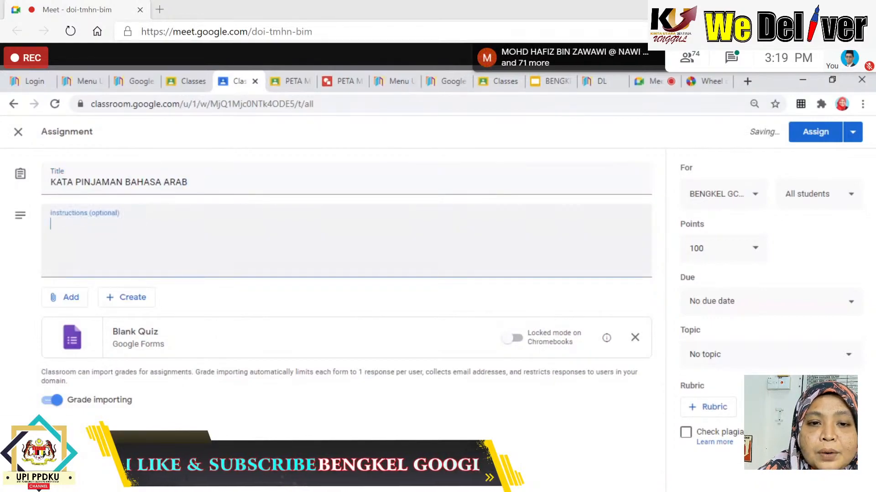
pyautogui.write('JAWAB SEMUA')
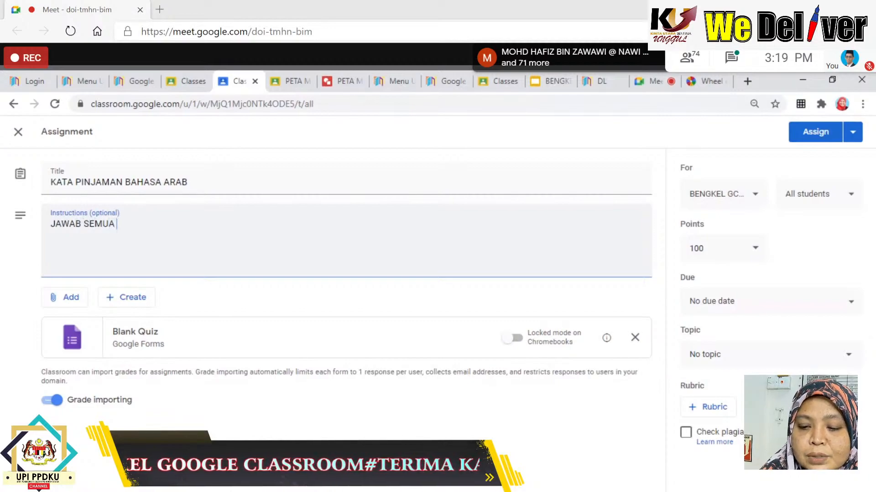
pyautogui.write(' SOALAN')
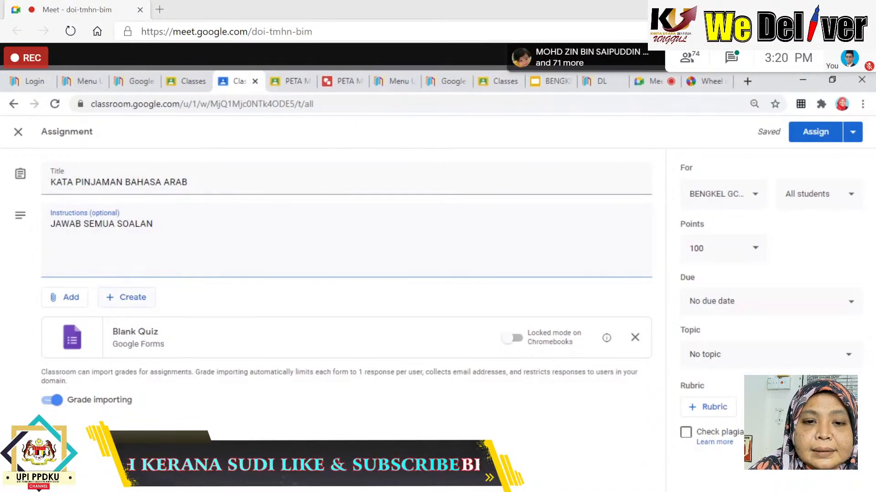
pyautogui.click(135, 337)
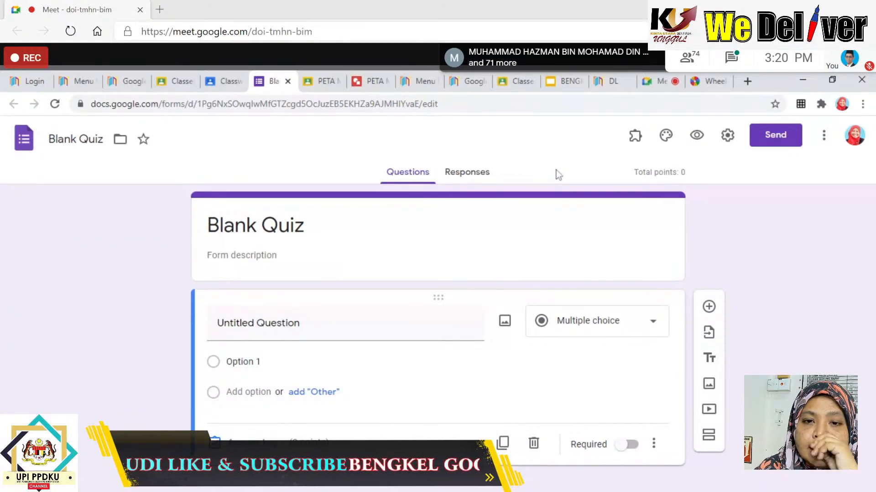
# Rename the form from 'Blank Quiz' to 'KATA PINJAMAN BAHASA ARAB'.
pyautogui.click(287, 226)
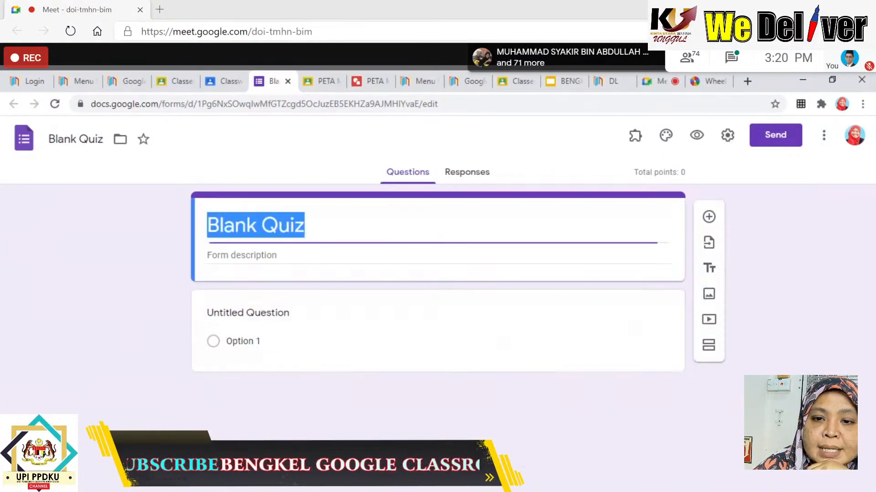
pyautogui.click(305, 225)
pyautogui.press('BackSpace')
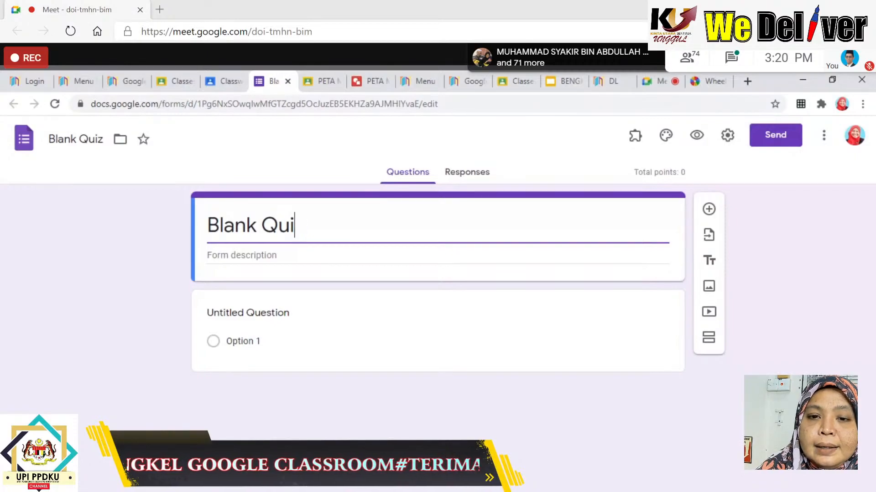
pyautogui.press('BackSpace')
pyautogui.press('BackSpace')
pyautogui.press('BackSpace')
pyautogui.press('BackSpace')
pyautogui.press('BackSpace')
pyautogui.press('BackSpace')
pyautogui.press('BackSpace')
pyautogui.press('BackSpace')
pyautogui.press('BackSpace')
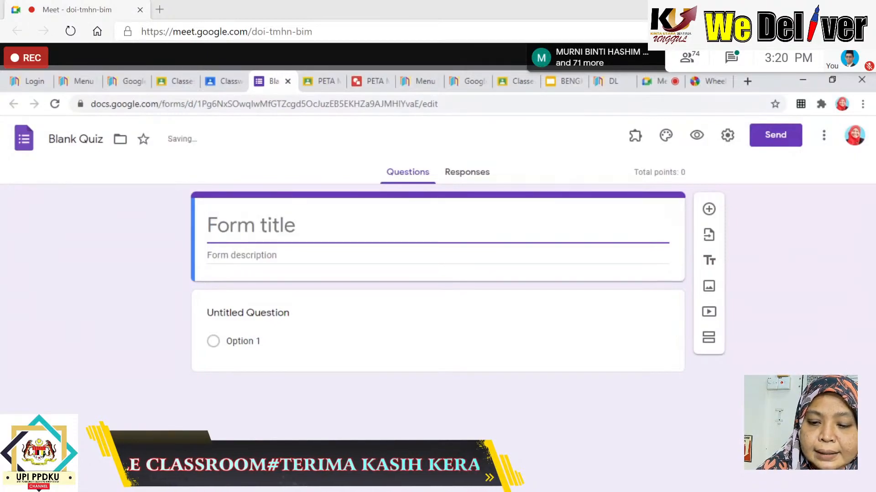
pyautogui.write('KATA PINJAM')
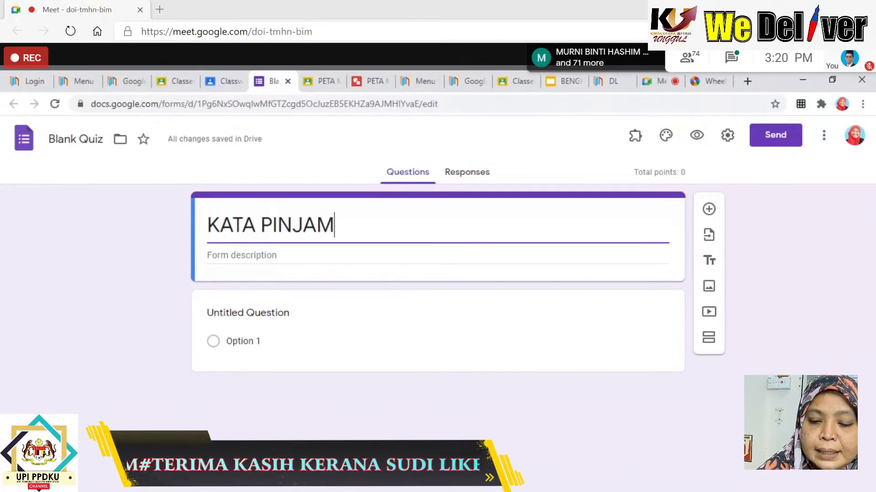
pyautogui.write('AN BAF')
pyautogui.press('BackSpace')
pyautogui.write('H')
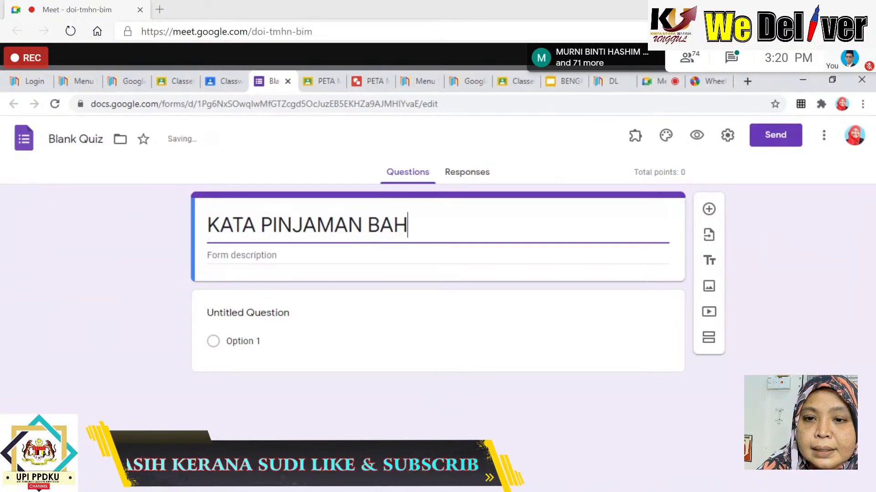
pyautogui.write('ASA ARAB')
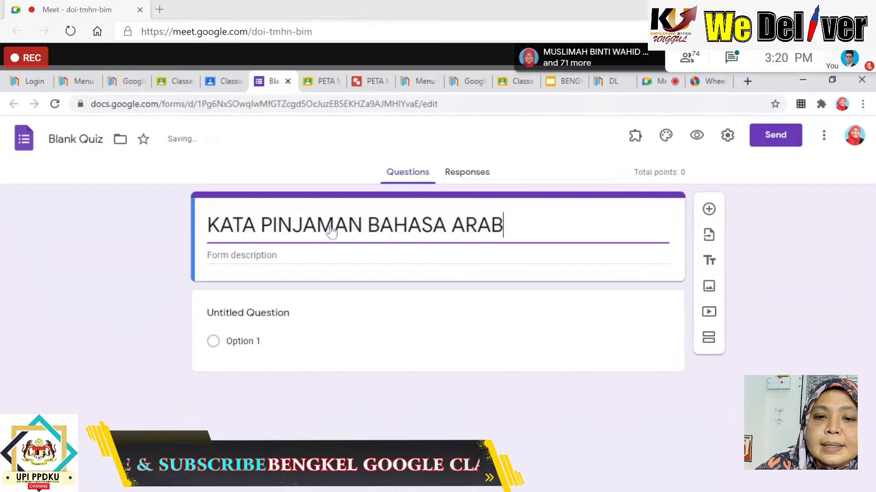
# Enter the form description 'SILA JAWAB SEMUA SOALAN'.
pyautogui.press('Tab')
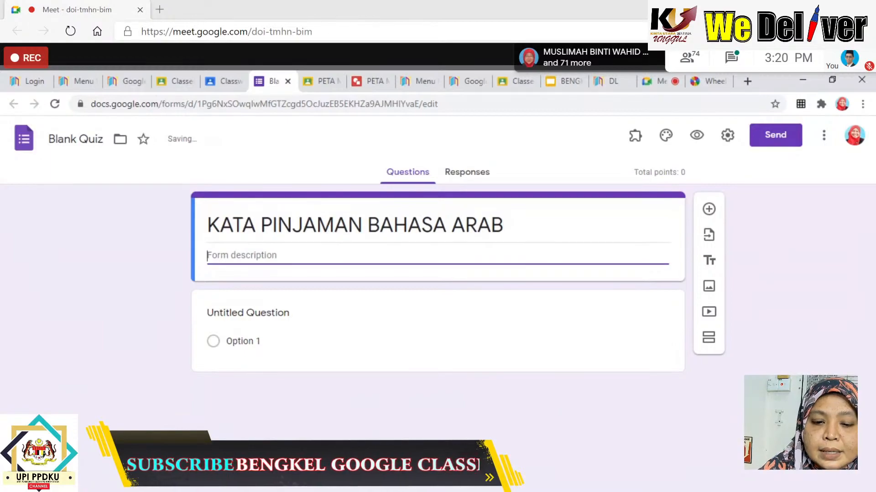
pyautogui.write('SILA B')
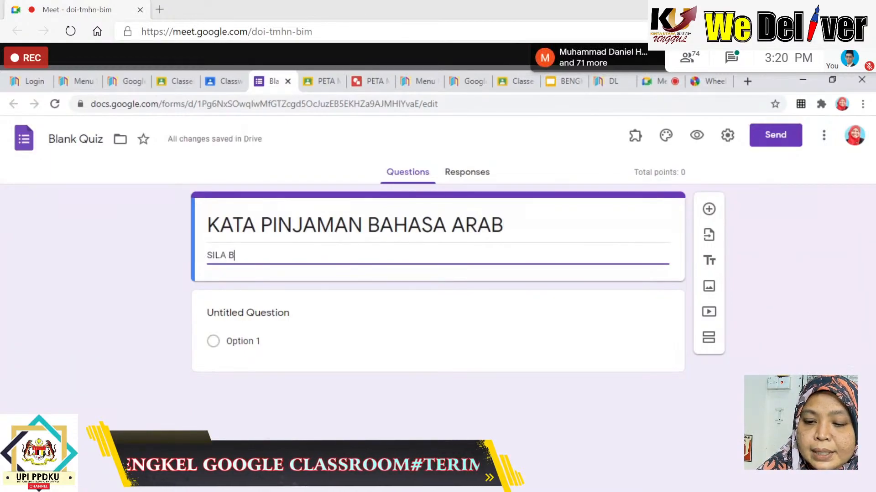
pyautogui.press('BackSpace')
pyautogui.write('JAWAB SEM')
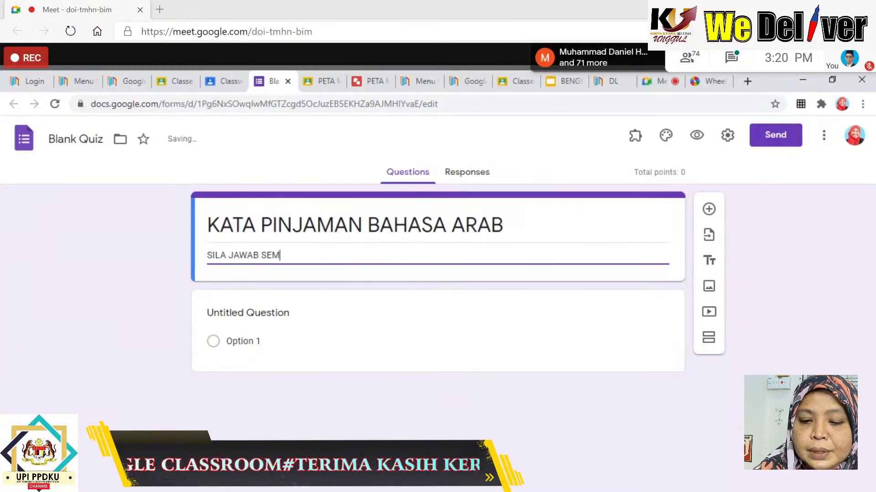
pyautogui.write('UA SOALAN')
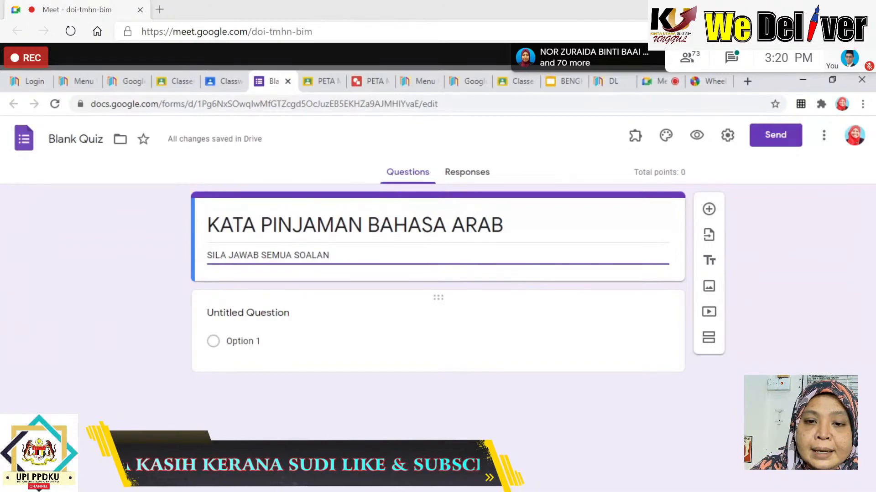
# Make the first question a required short-answer question titled 'NAMA' and add a new question below.
pyautogui.click(246, 313)
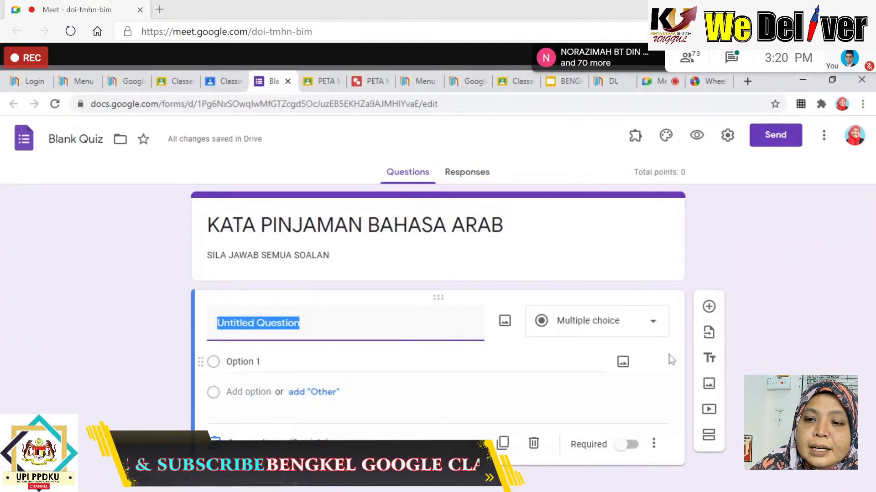
pyautogui.click(654, 326)
pyautogui.click(656, 329)
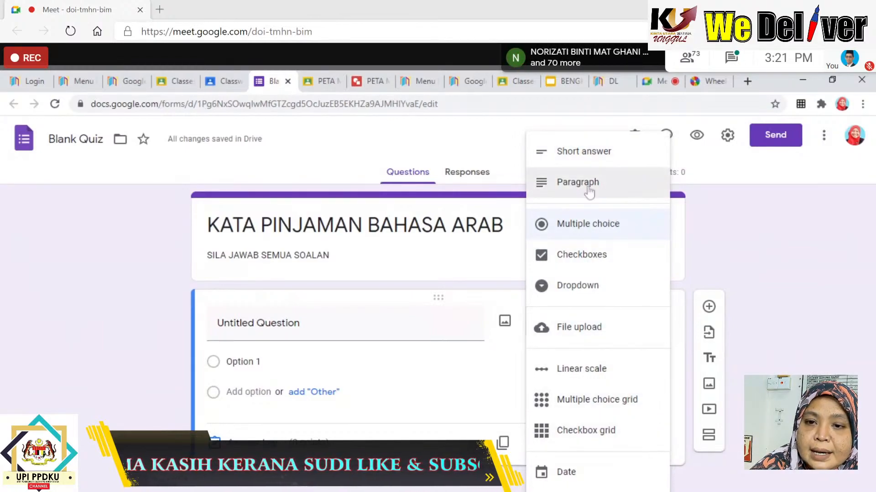
pyautogui.click(587, 153)
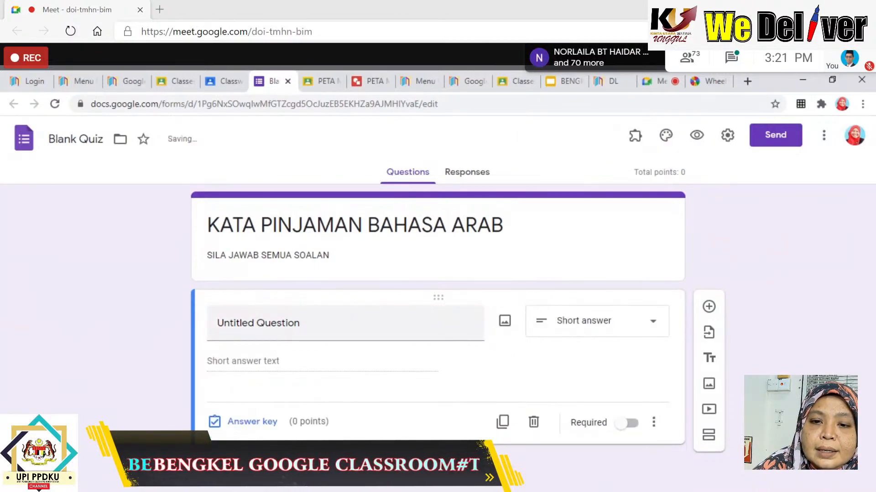
pyautogui.click(292, 323)
pyautogui.press('BackSpace')
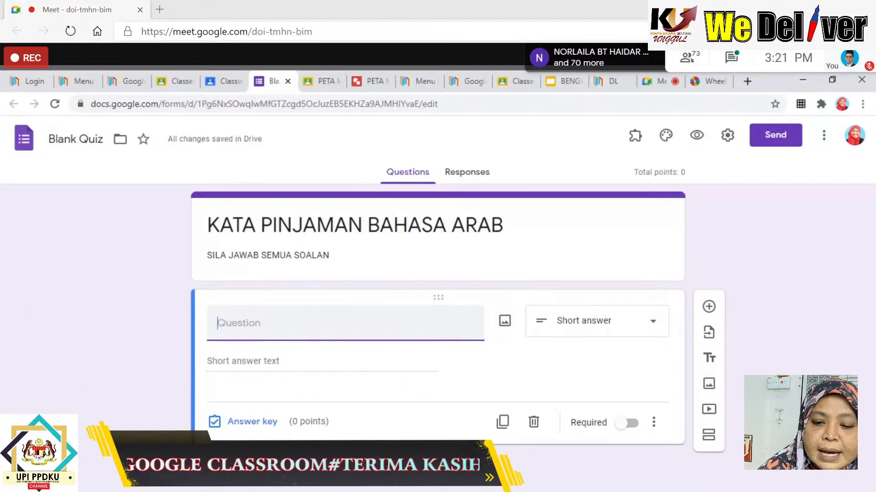
pyautogui.write('NAMA')
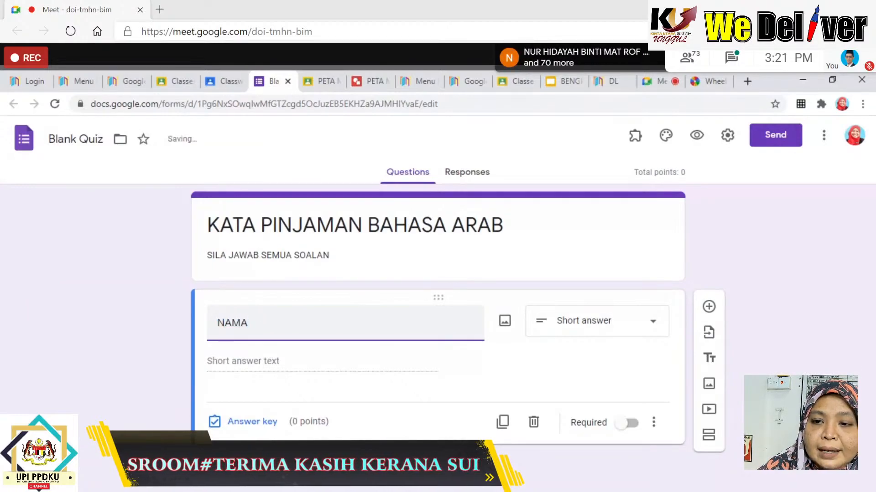
pyautogui.click(632, 426)
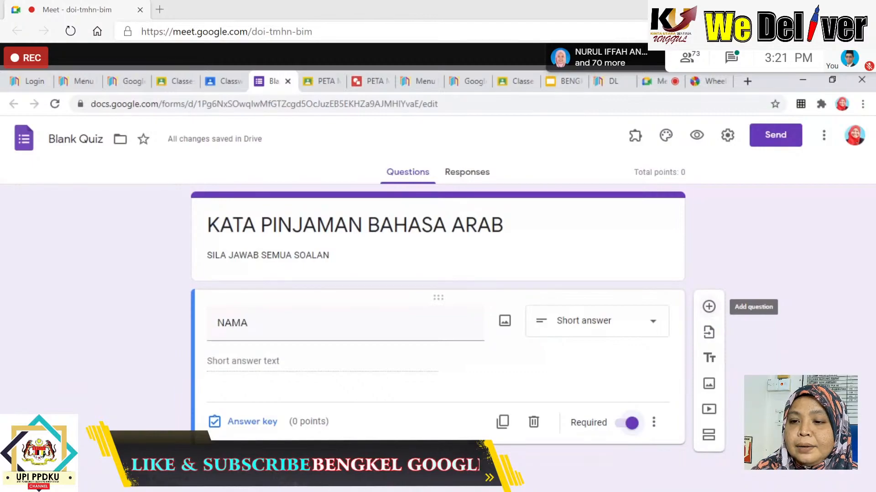
pyautogui.click(709, 306)
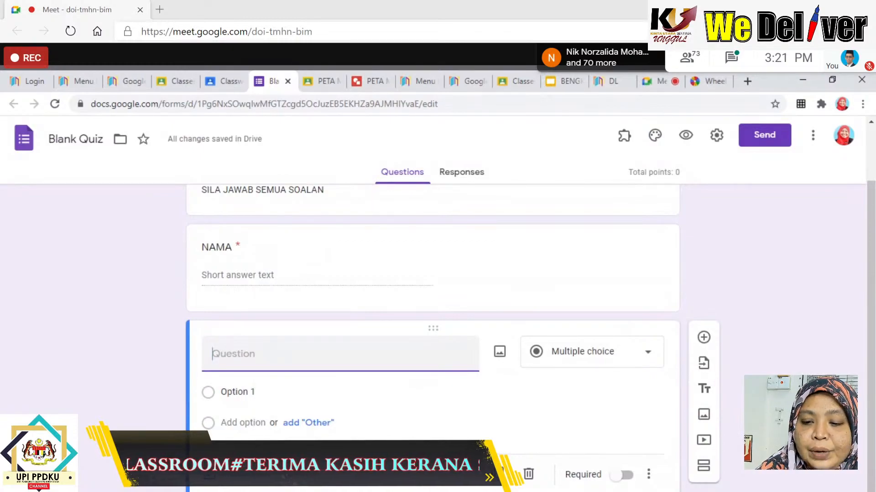
# Make 'KELAS' a required checkbox question with options 5 URANUS, 5 MARIKH and 5 ZUHAL.
pyautogui.write('KELAS')
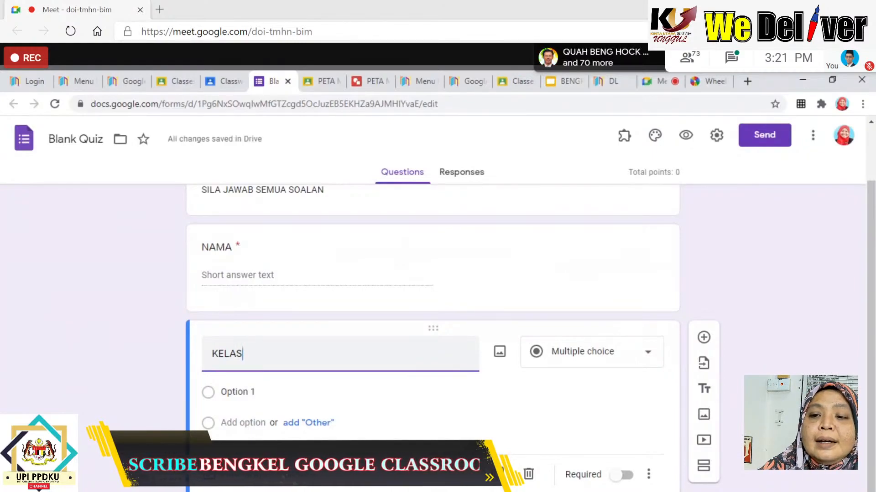
pyautogui.click(651, 358)
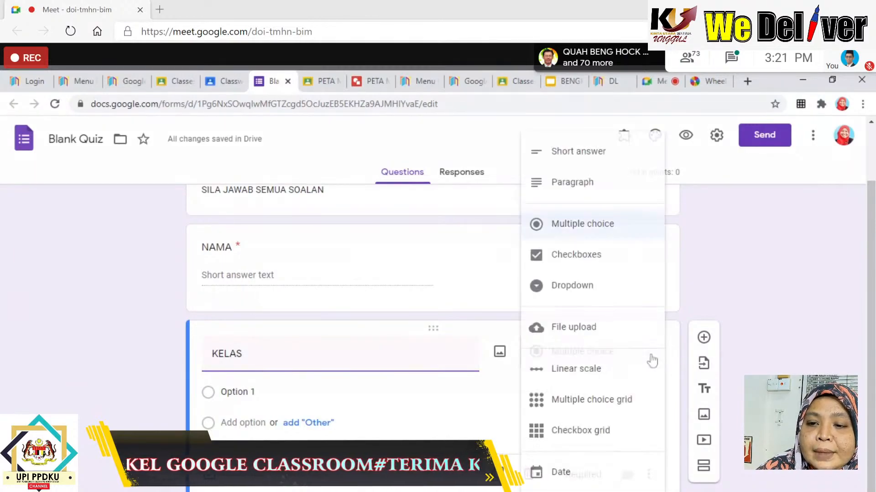
pyautogui.click(606, 258)
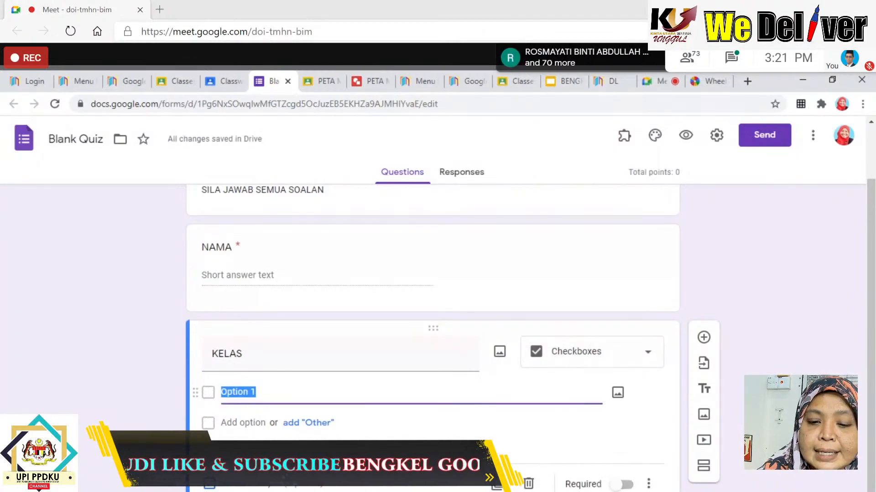
pyautogui.write('5')
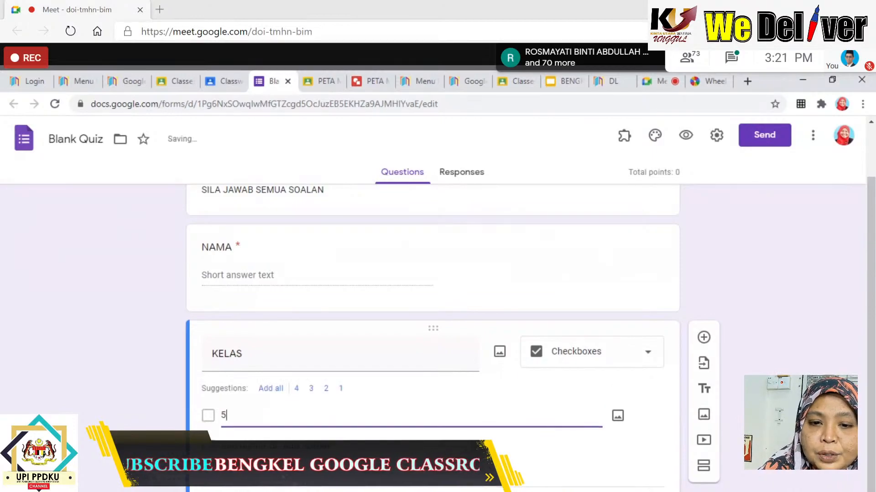
pyautogui.write(' URANUS')
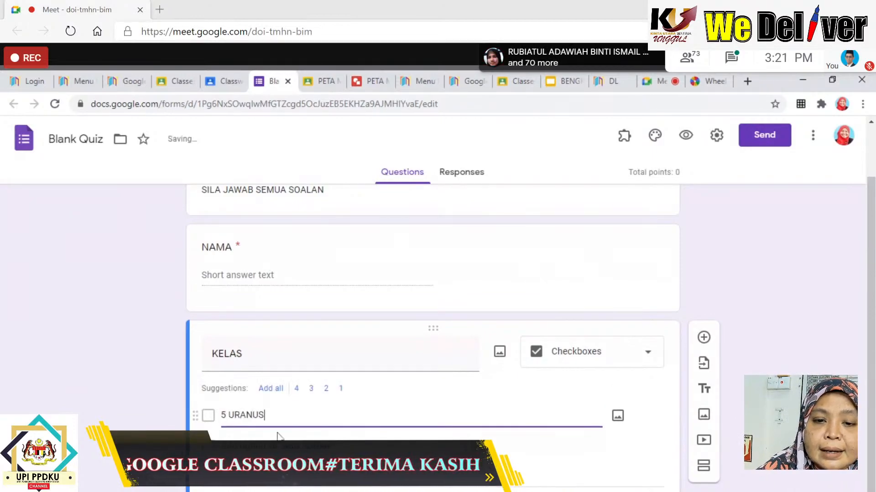
pyautogui.press('Return')
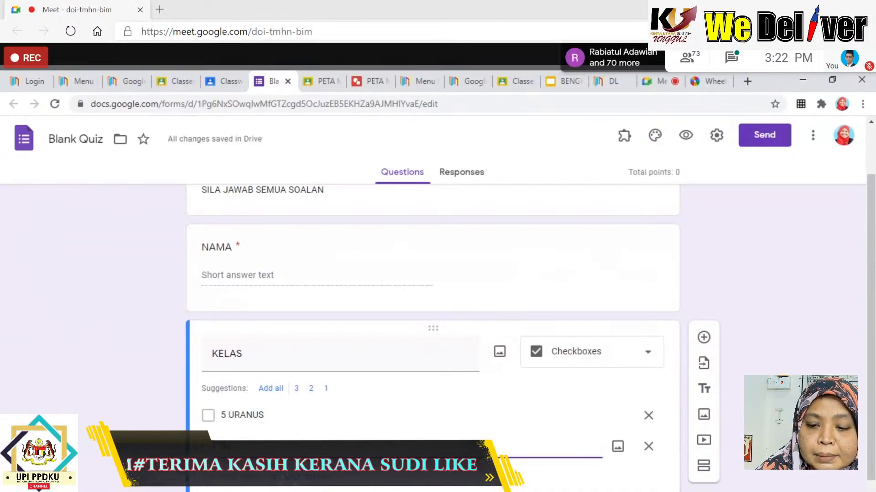
pyautogui.write('5 MARIKH')
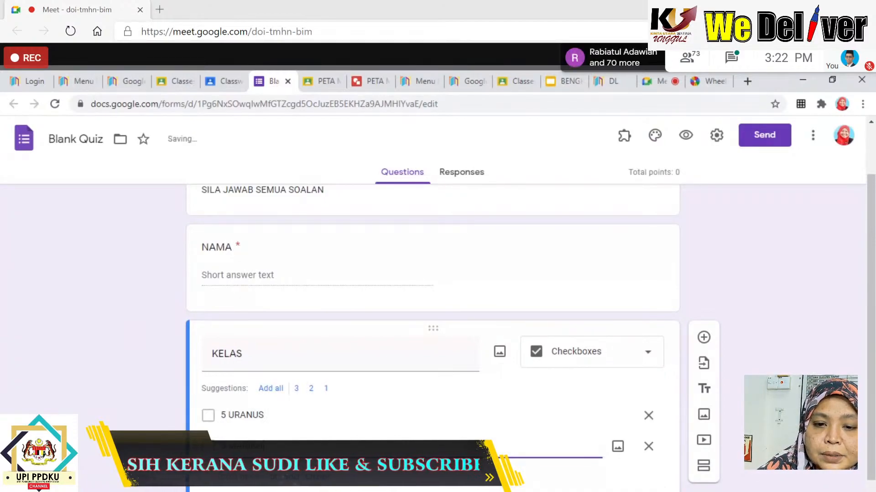
pyautogui.press('Return')
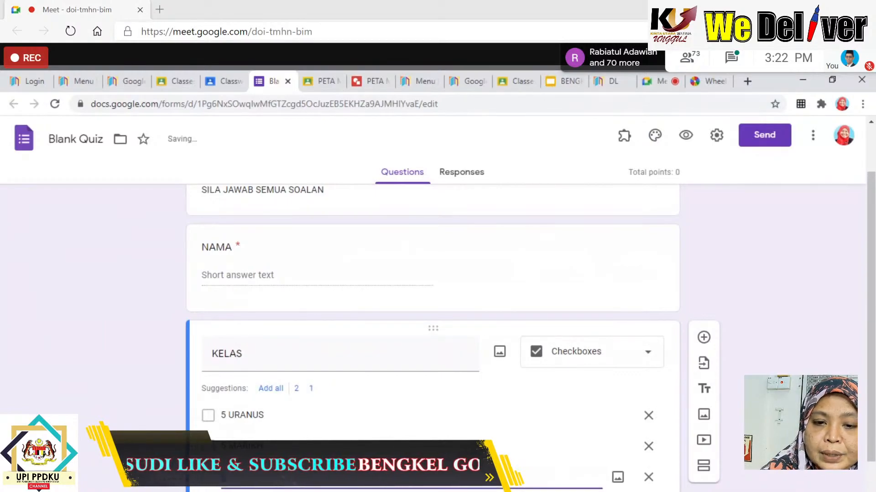
pyautogui.write('5 ZUHAL')
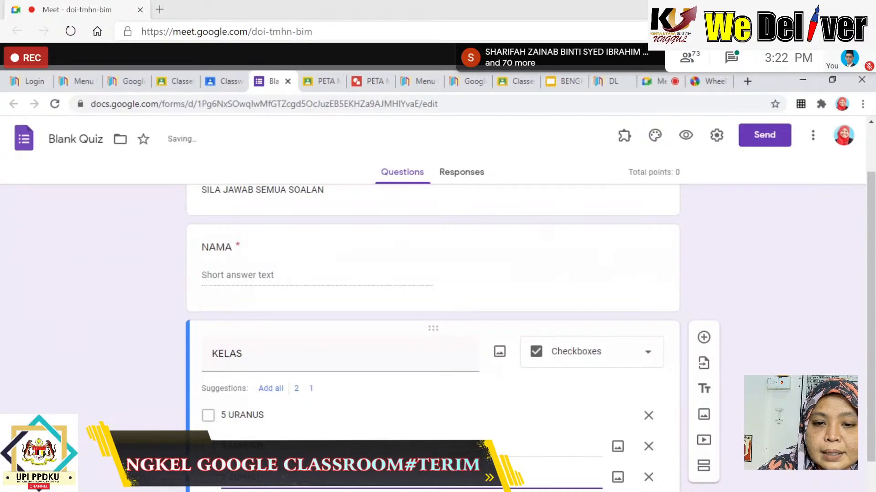
pyautogui.scroll(-2, 469, 385)
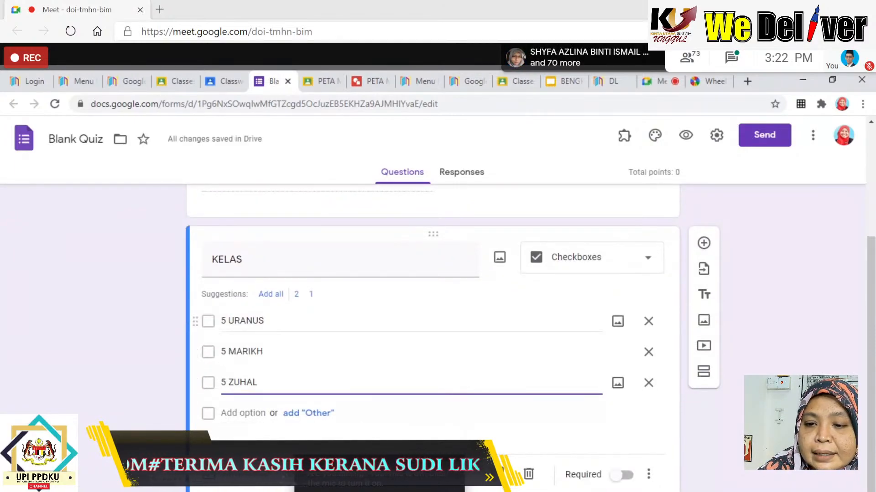
pyautogui.click(627, 475)
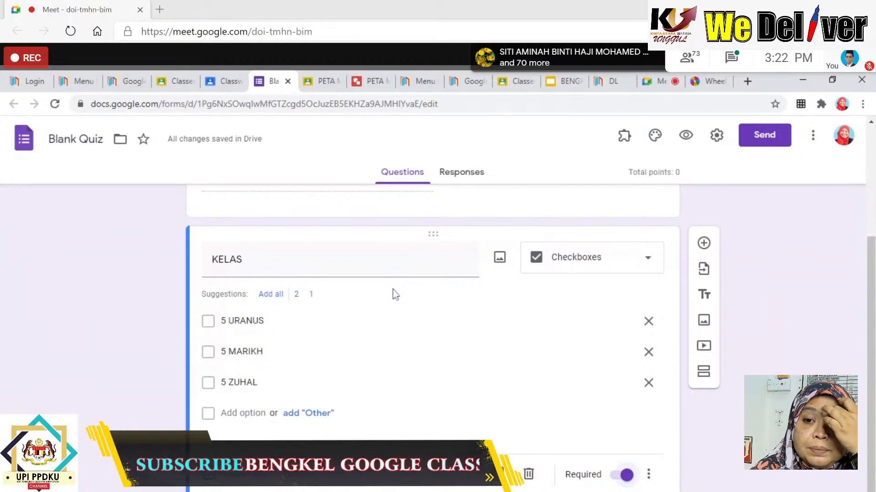
# Add the question 'Yang manakah kata pinjaman bahasa arab?' with options Solat, teks, sains and kompleks.
pyautogui.click(704, 243)
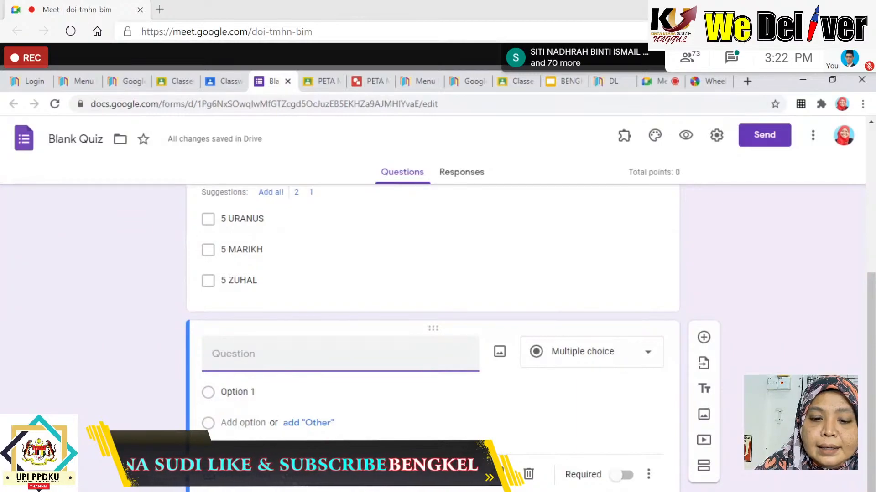
pyautogui.write('Y')
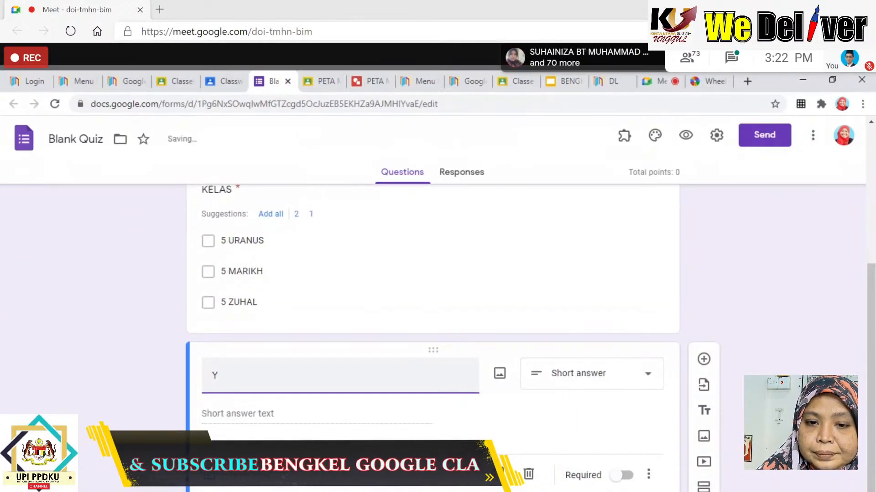
pyautogui.write('ang')
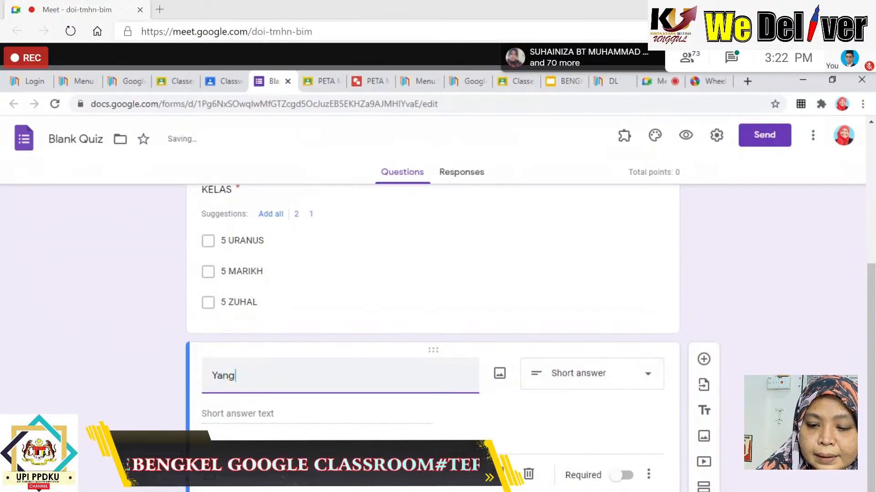
pyautogui.write(' manakah ')
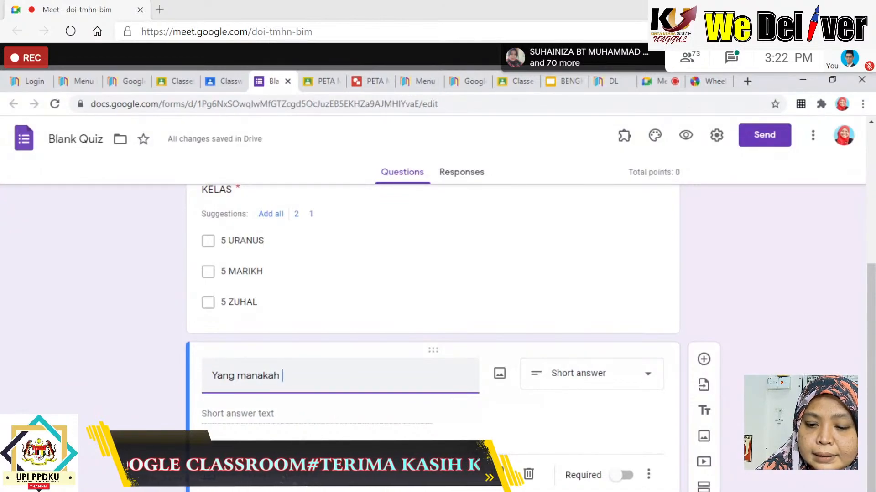
pyautogui.write('kata pinja')
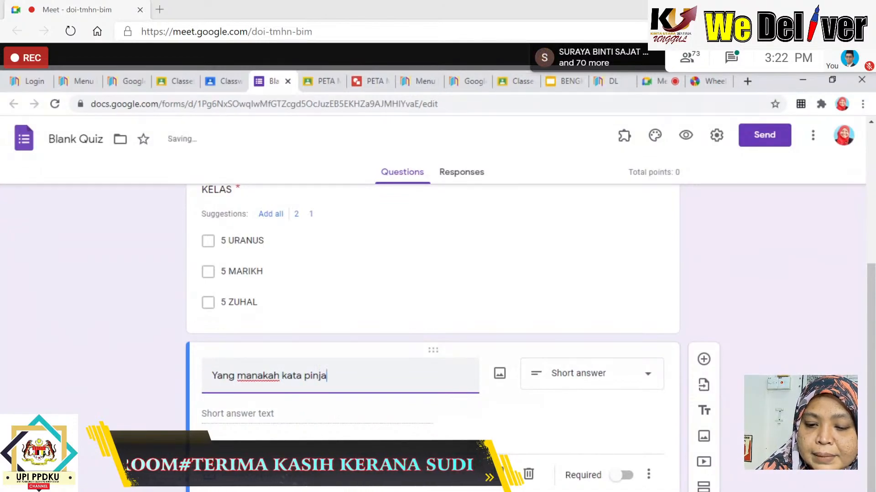
pyautogui.write('man bahasa a')
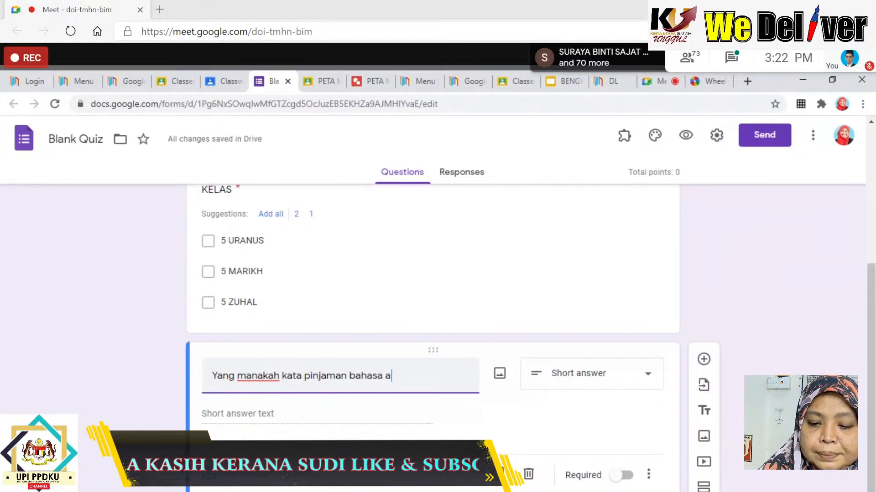
pyautogui.write('rab?')
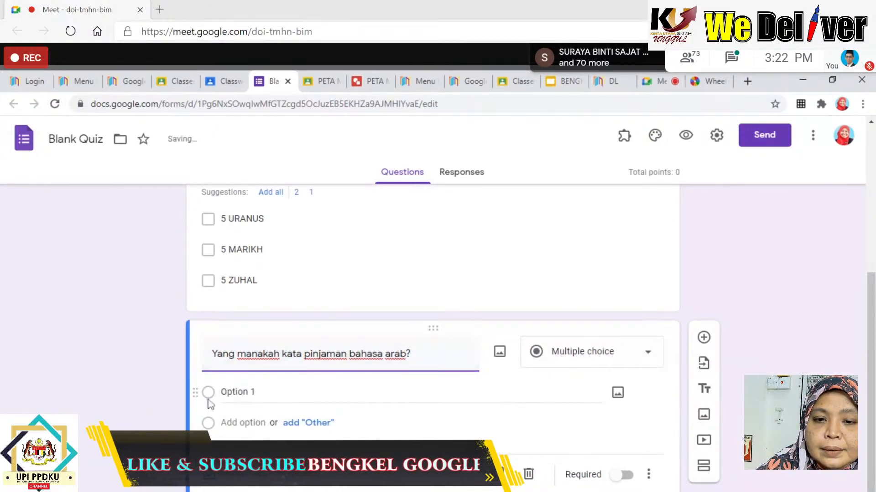
pyautogui.click(237, 392)
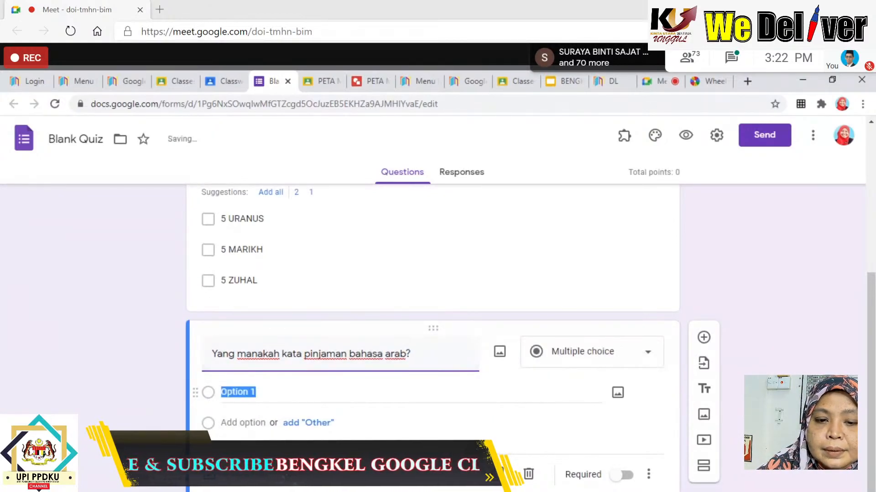
pyautogui.write('Solat')
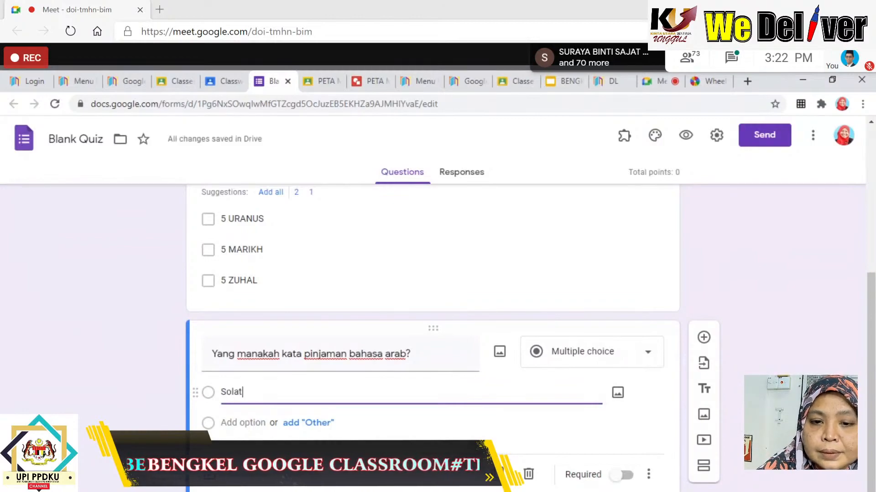
pyautogui.click(243, 423)
pyautogui.click(222, 423)
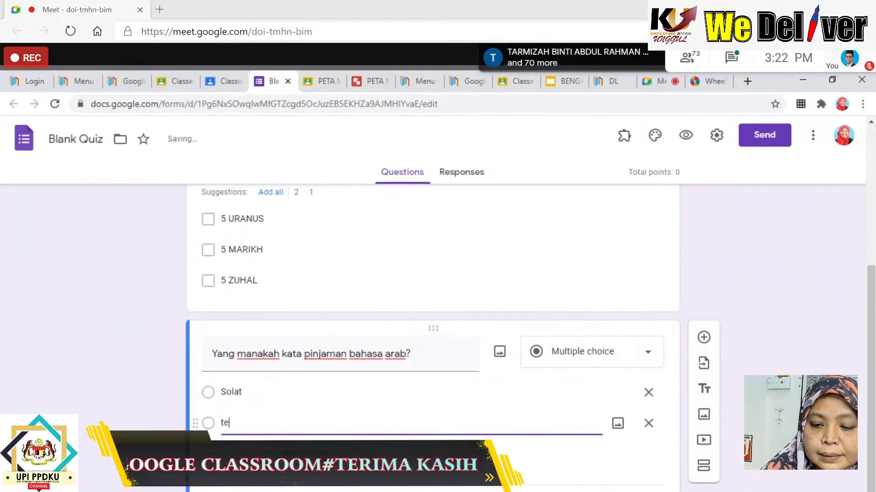
pyautogui.press('Return')
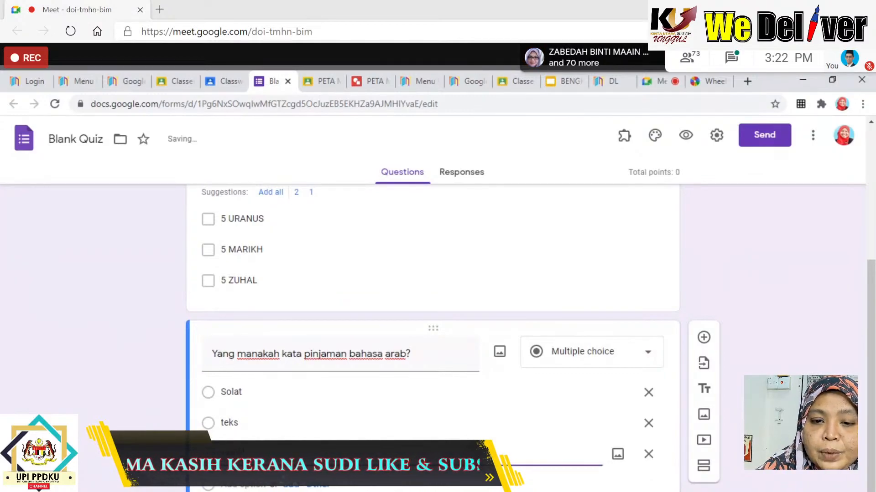
pyautogui.write('sains')
pyautogui.press('Return')
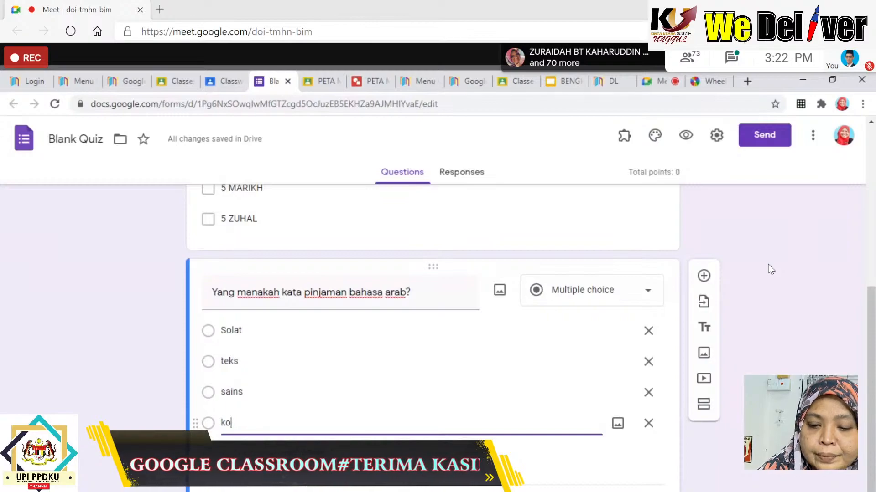
pyautogui.write('s')
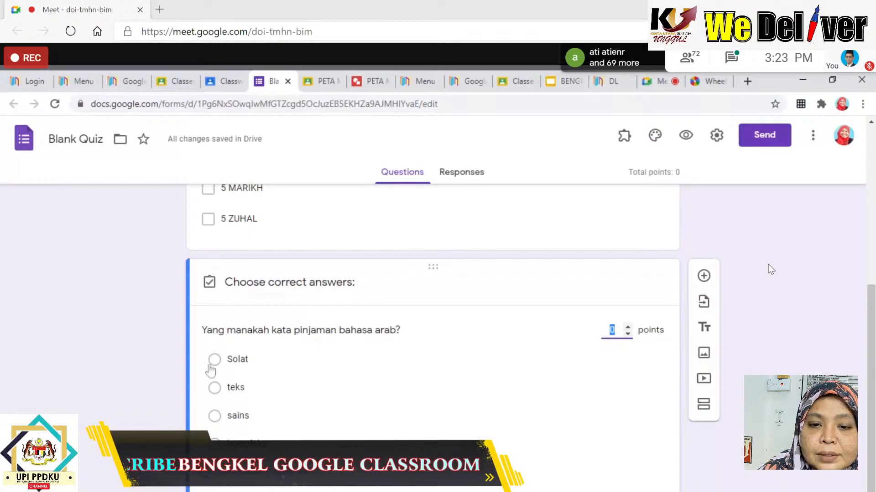
# Mark Solat as the correct answer worth 2 points and make the question required.
pyautogui.click(214, 361)
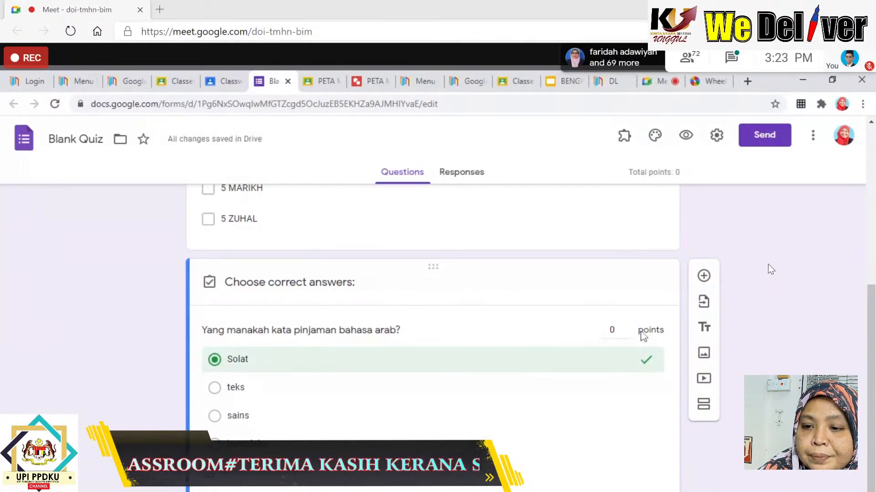
pyautogui.moveTo(637, 332); pyautogui.dragTo(644, 332)
pyautogui.click(650, 490)
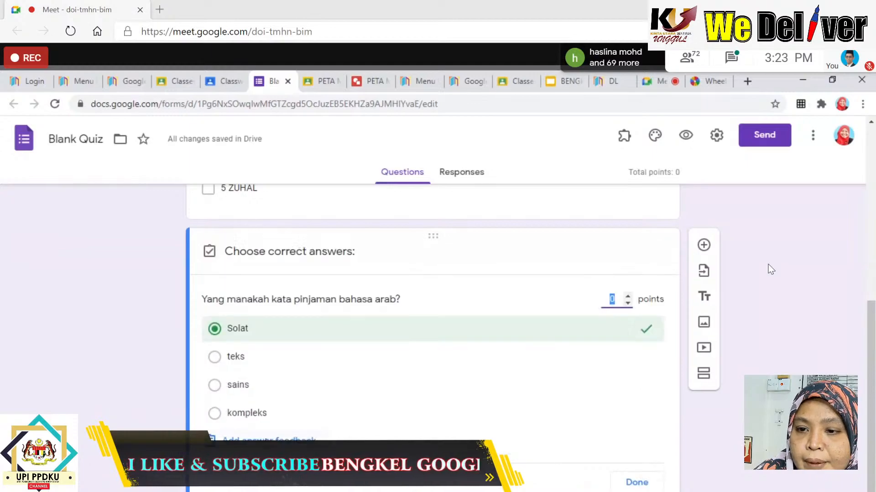
pyautogui.click(628, 298)
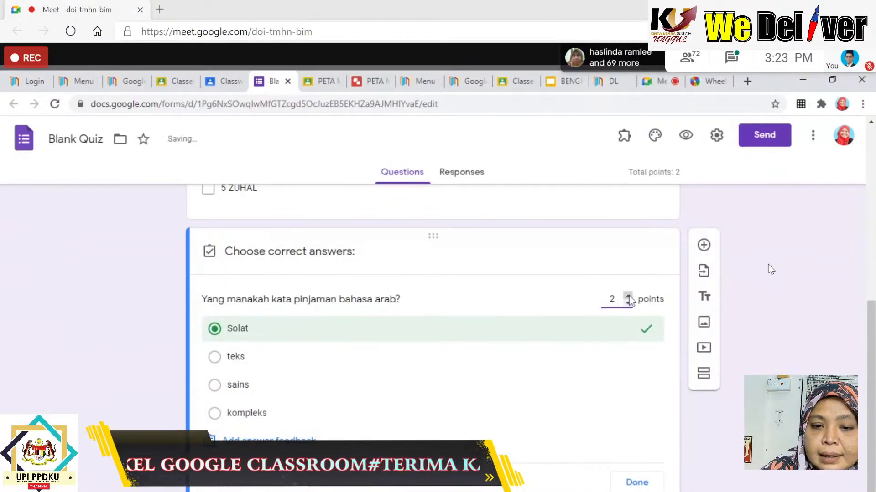
pyautogui.click(641, 485)
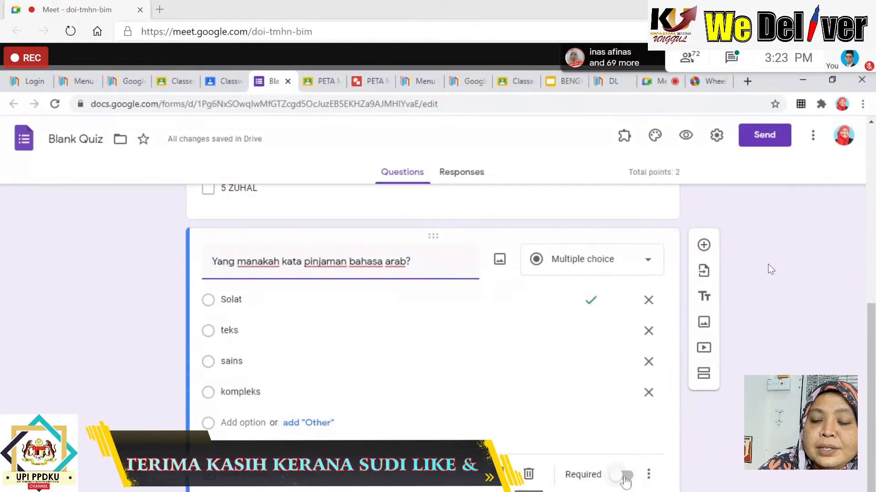
pyautogui.click(628, 476)
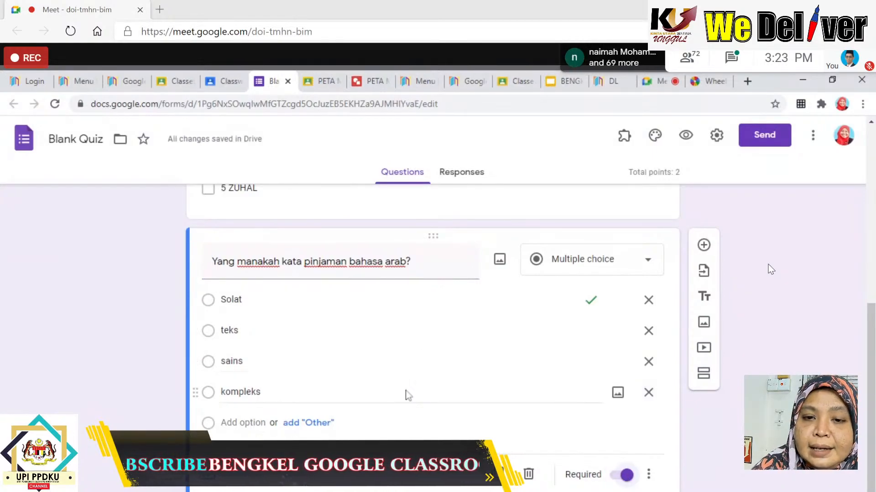
pyautogui.scroll(7, 518, 384)
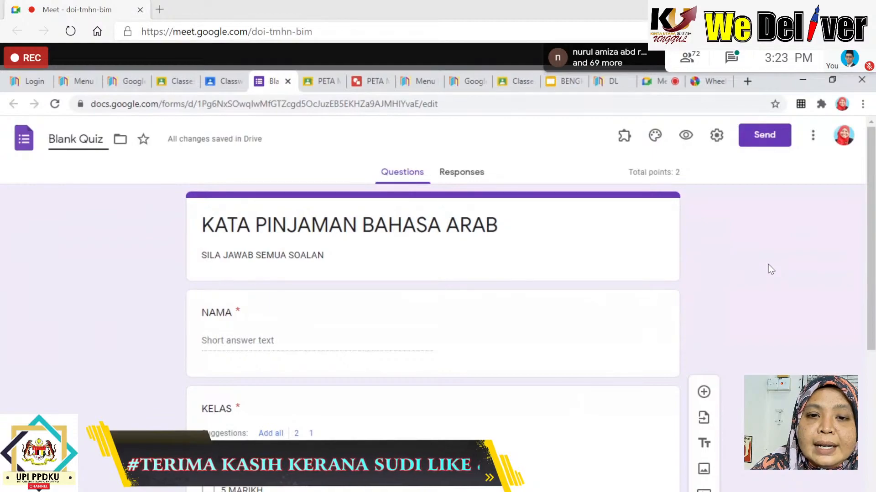
# Replace the Blank Quiz file title with KATA PINJAMAN B.ARAB, fixing an initial typo.
pyautogui.press('BackSpace')
pyautogui.press('BackSpace')
pyautogui.press('BackSpace')
pyautogui.press('BackSpace')
pyautogui.press('BackSpace')
pyautogui.press('BackSpace')
pyautogui.press('BackSpace')
pyautogui.press('BackSpace')
pyautogui.press('BackSpace')
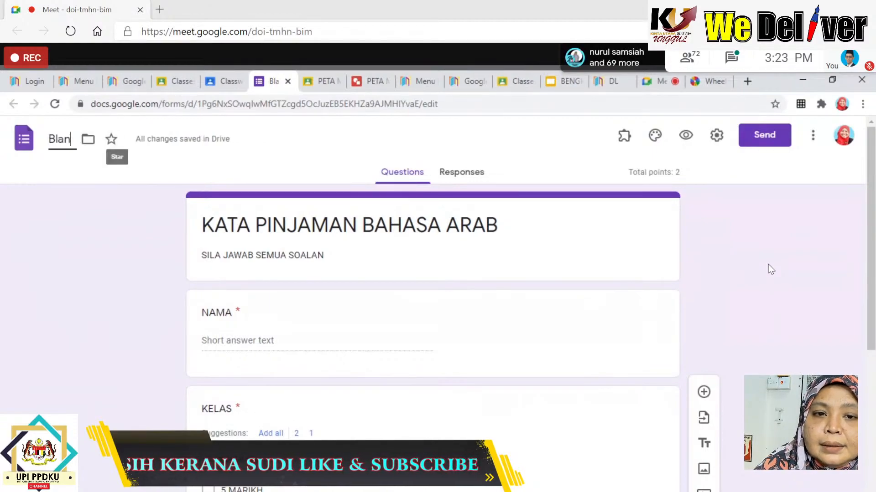
pyautogui.write('kata')
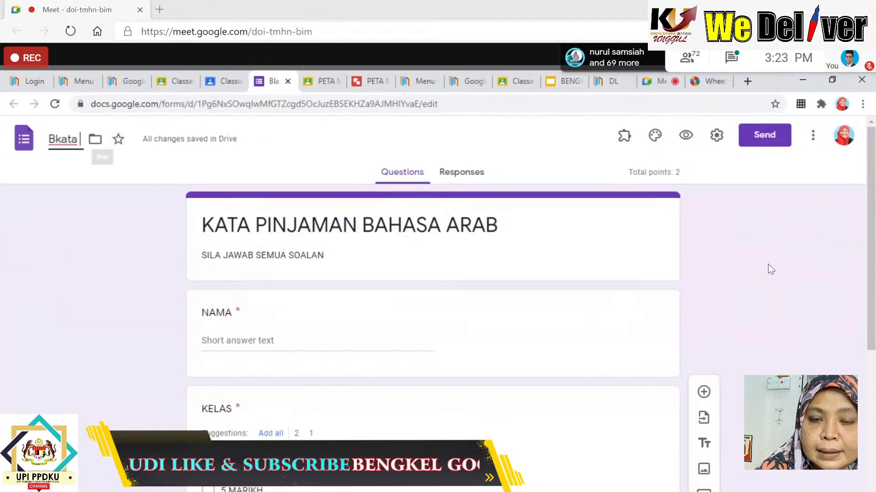
pyautogui.press('BackSpace')
pyautogui.press('BackSpace')
pyautogui.press('BackSpace')
pyautogui.press('BackSpace')
pyautogui.press('BackSpace')
pyautogui.write('U.')
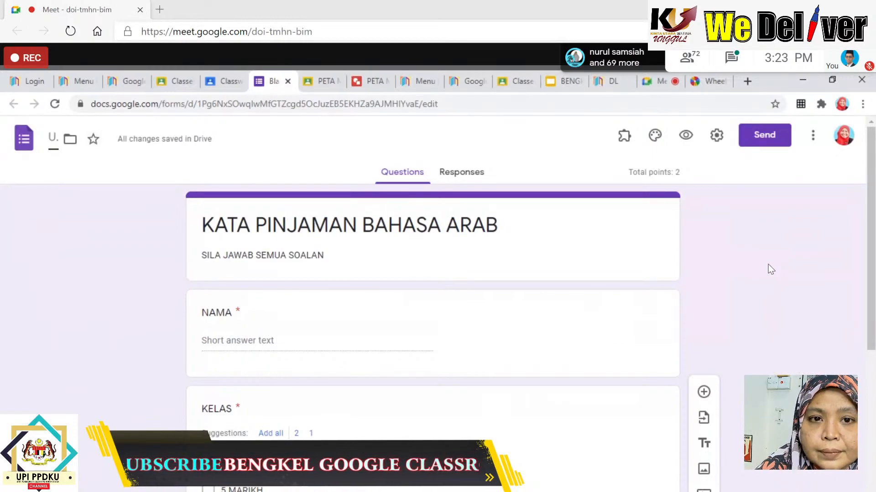
pyautogui.write('KA')
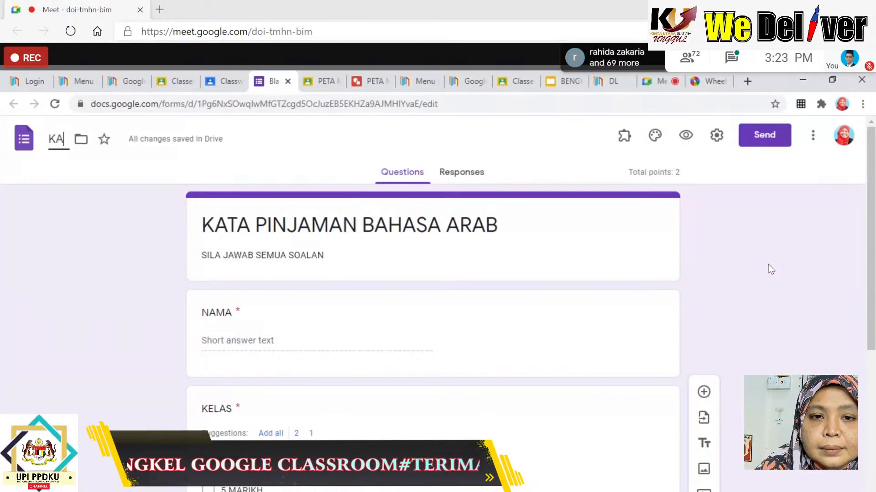
pyautogui.write('TA PINJAMA')
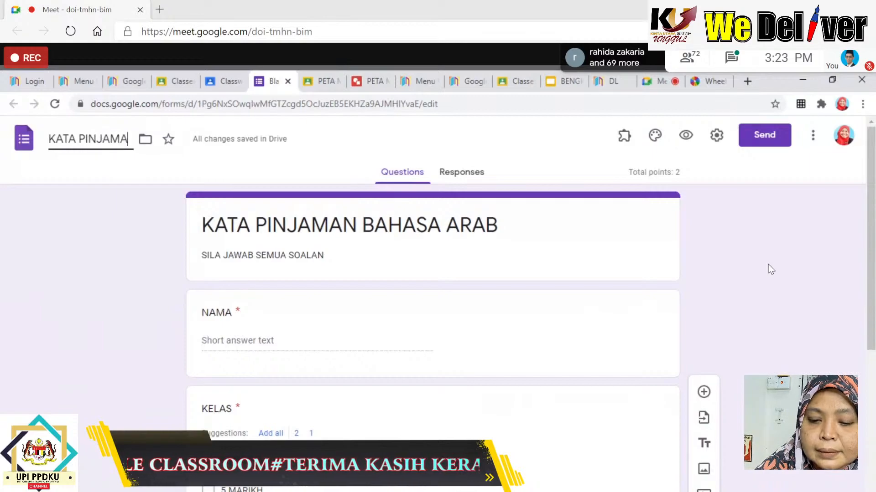
pyautogui.write('N B.ARAB')
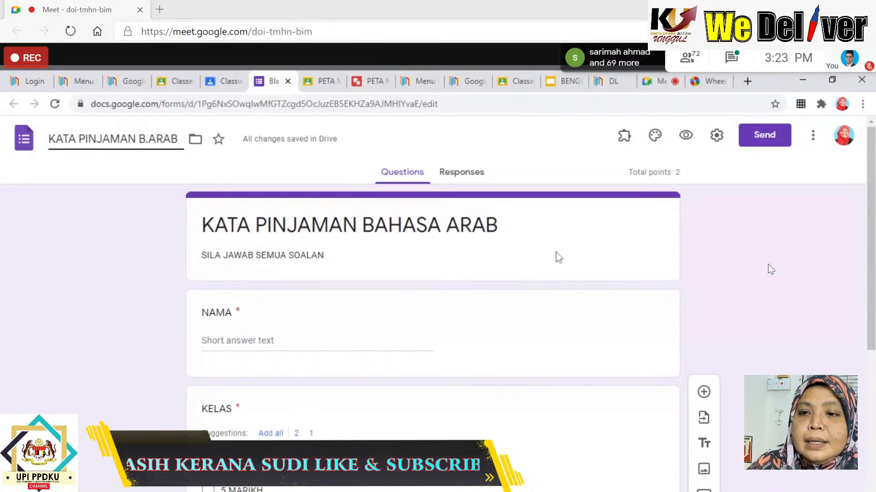
# Insert the colourful yarn image from Themes as the form's header.
pyautogui.click(655, 136)
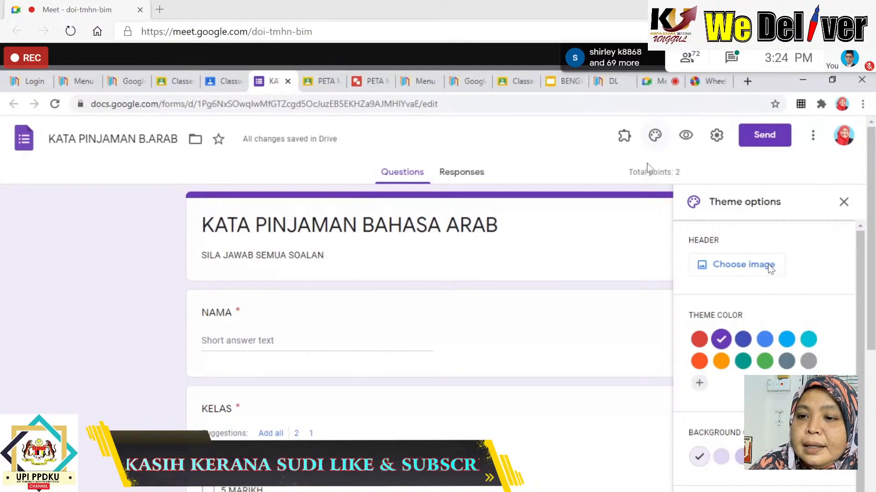
pyautogui.click(722, 271)
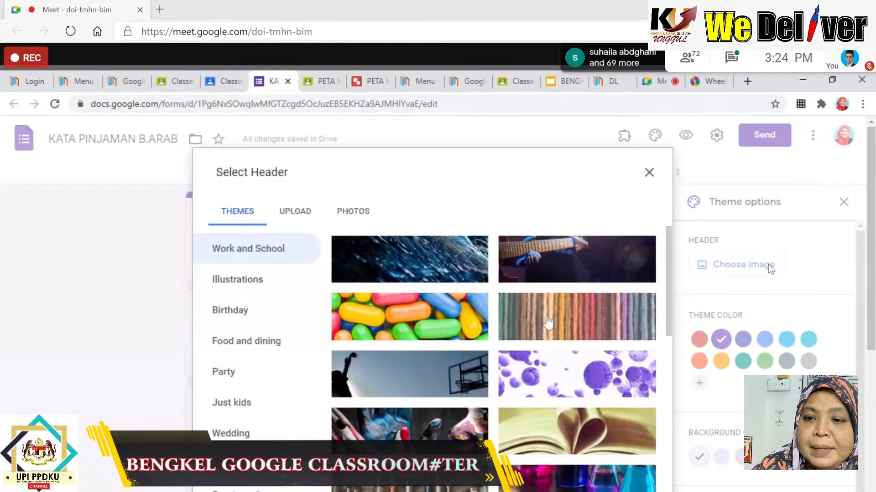
pyautogui.click(548, 322)
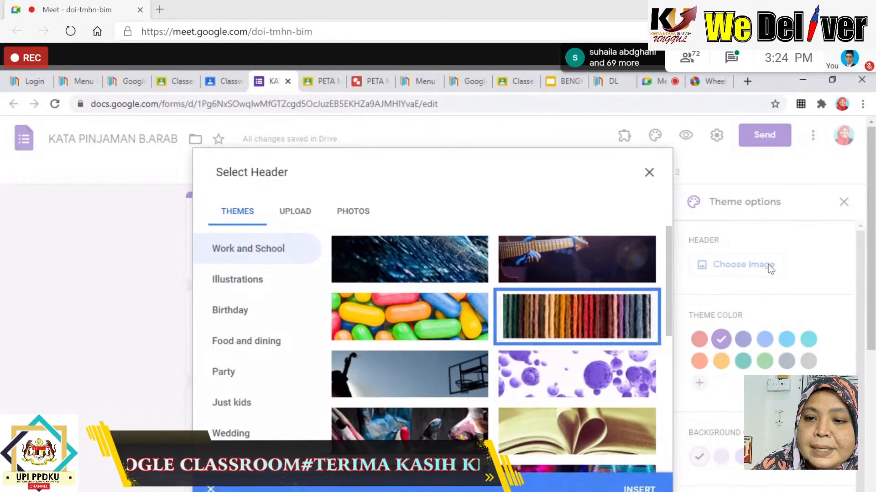
pyautogui.click(639, 490)
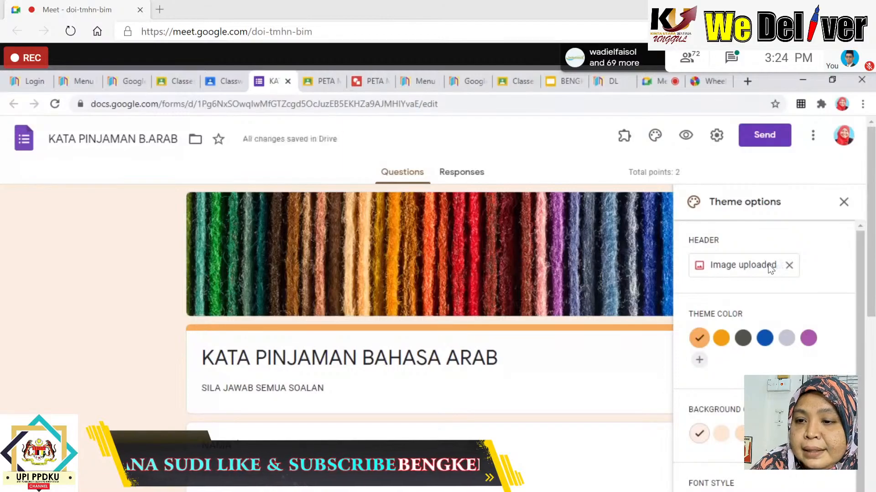
# Set the theme colour to lavender and keep the Basic font style.
pyautogui.click(788, 340)
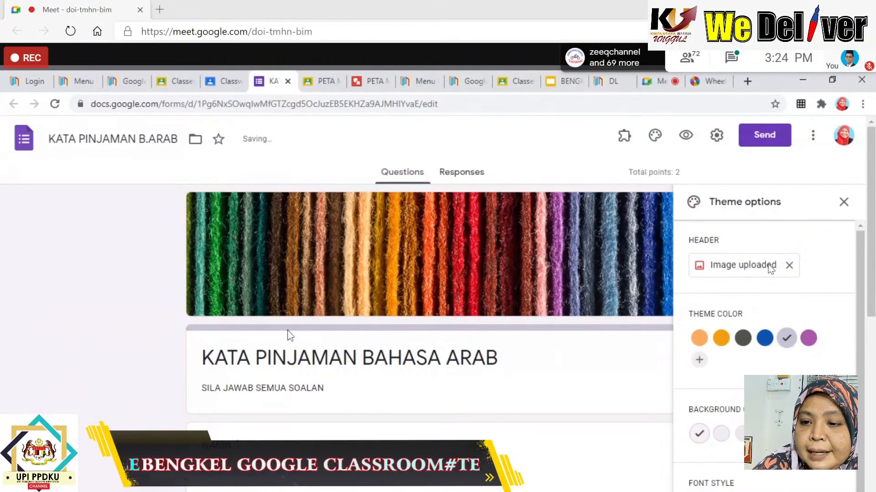
pyautogui.scroll(-1, 763, 426)
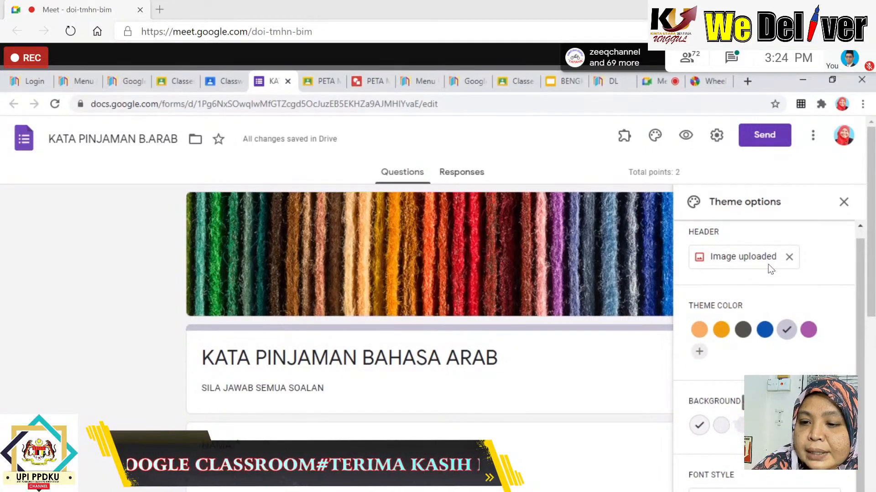
pyautogui.scroll(-1, 771, 269)
pyautogui.click(739, 491)
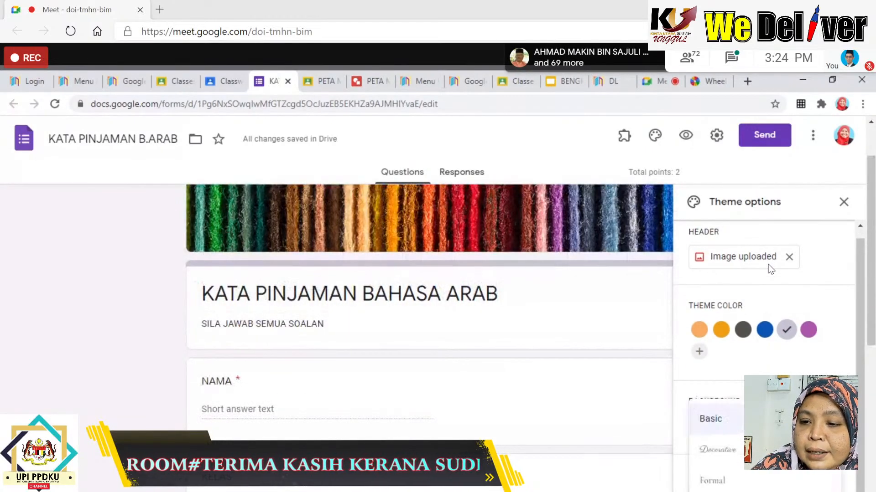
pyautogui.click(738, 424)
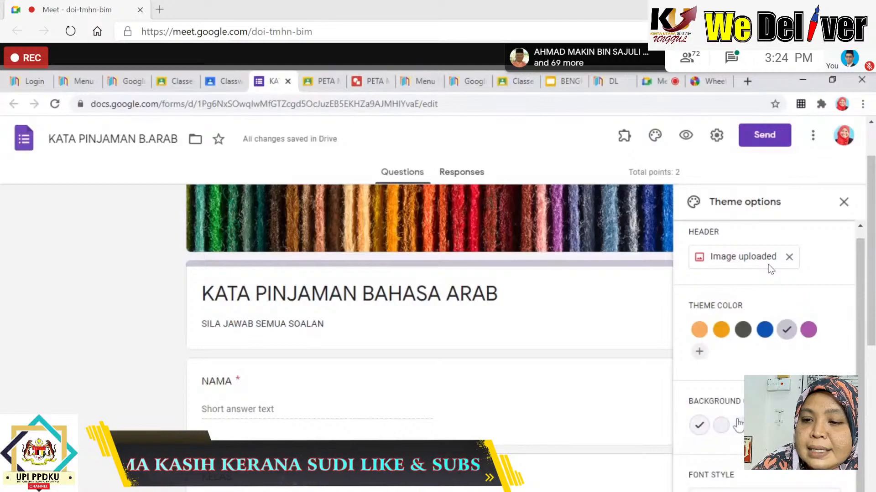
pyautogui.scroll(-3, 871, 350)
pyautogui.moveTo(871, 350); pyautogui.dragTo(860, 253)
# Close the theme panel, scroll through the respondent preview, then return to the editor.
pyautogui.click(844, 202)
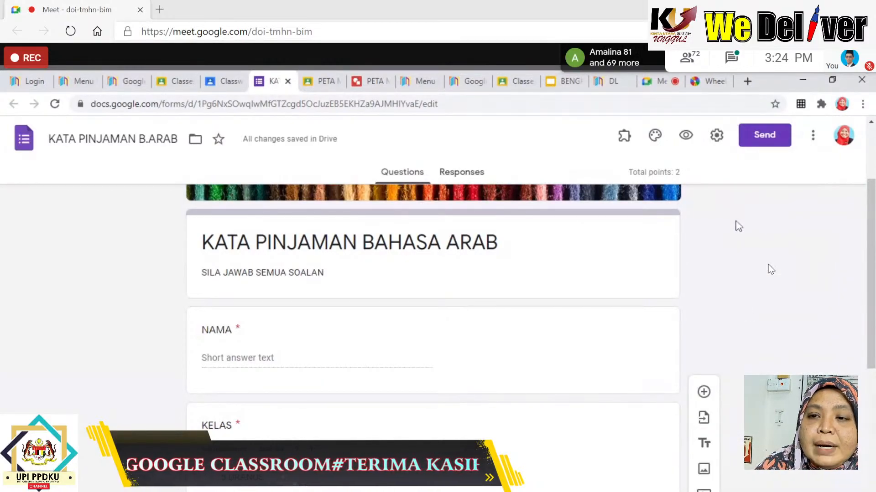
pyautogui.click(688, 143)
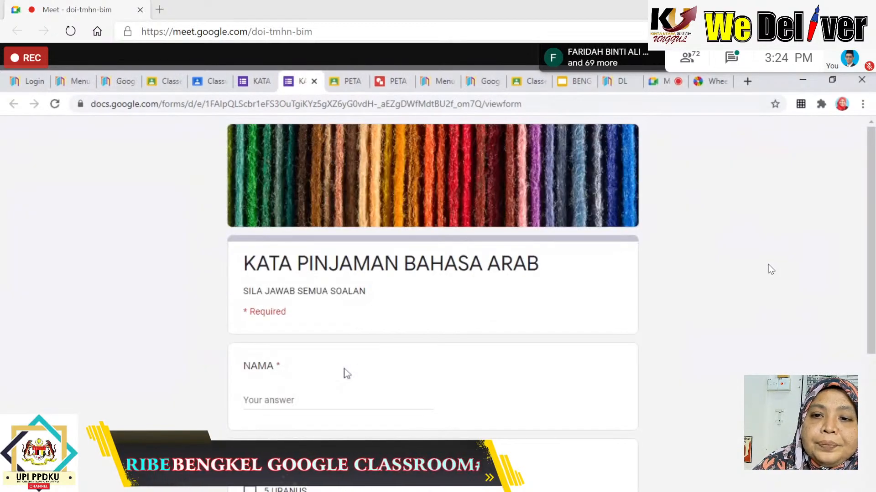
pyautogui.scroll(-7, 401, 336)
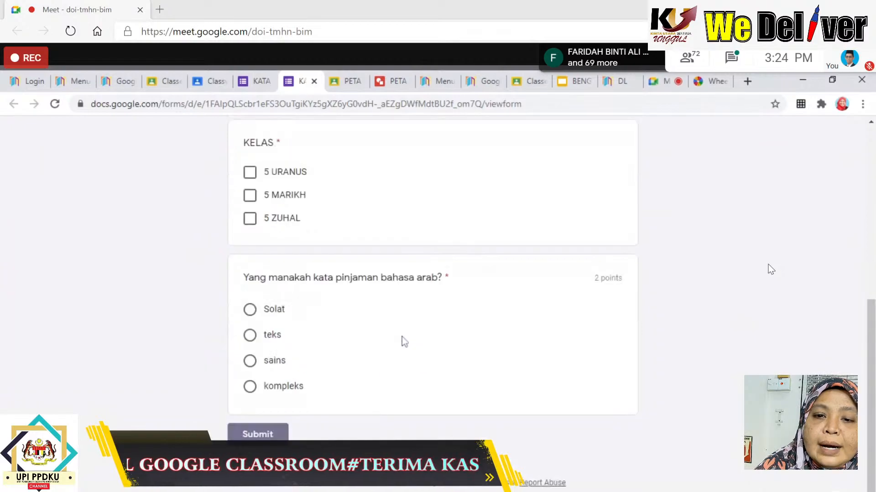
pyautogui.scroll(3, 401, 337)
pyautogui.scroll(5, 403, 341)
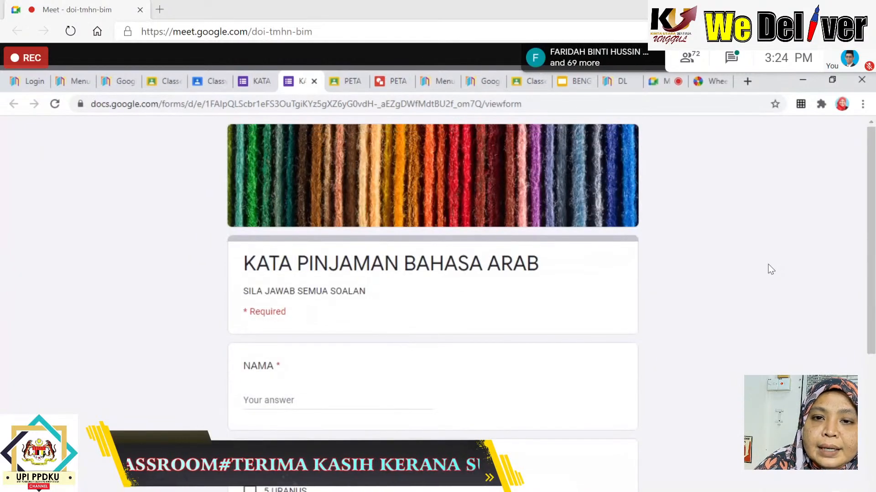
pyautogui.click(314, 81)
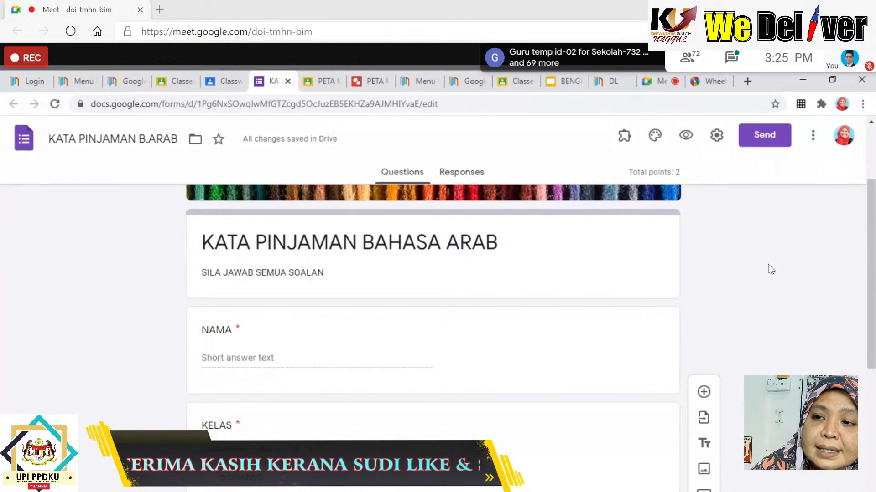
pyautogui.click(767, 139)
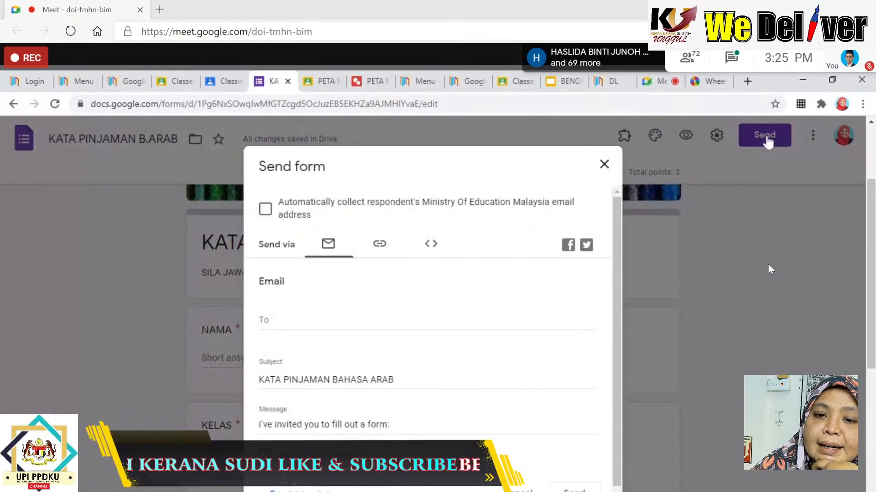
pyautogui.click(380, 246)
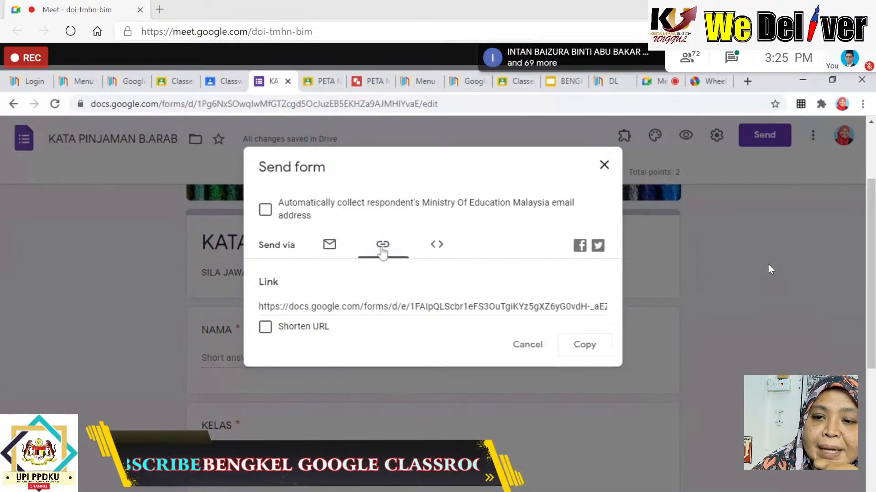
pyautogui.click(266, 328)
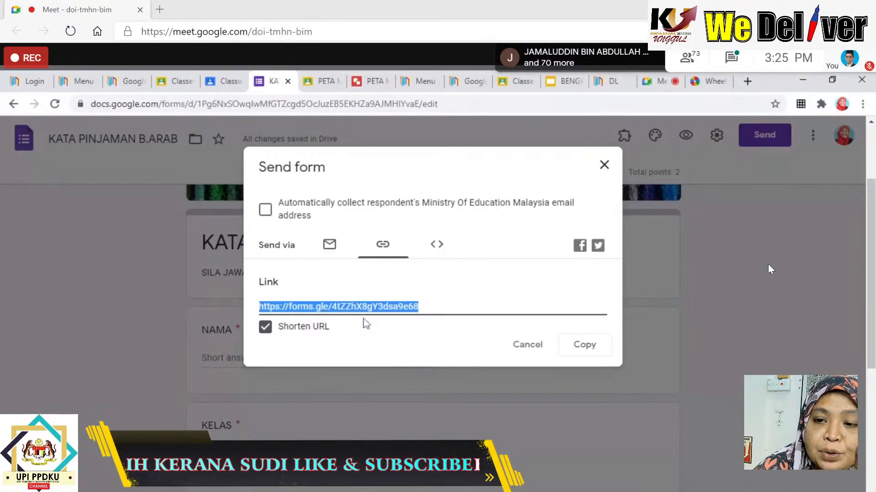
pyautogui.click(596, 349)
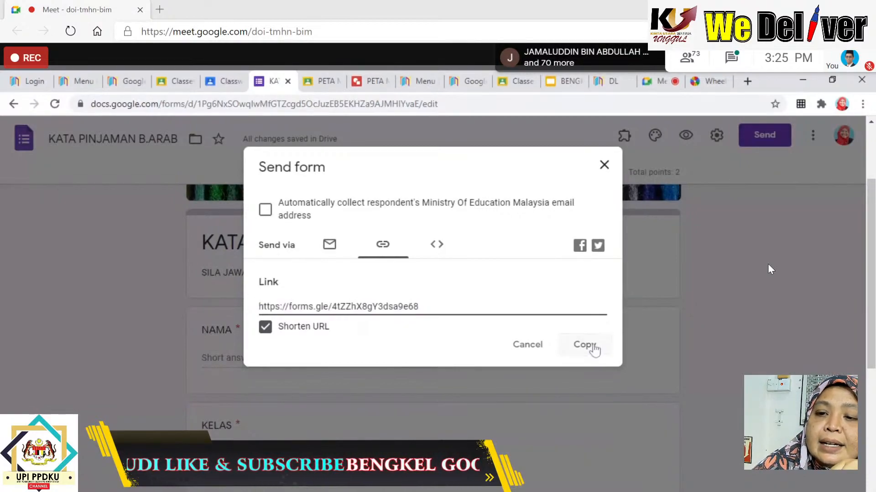
pyautogui.click(603, 165)
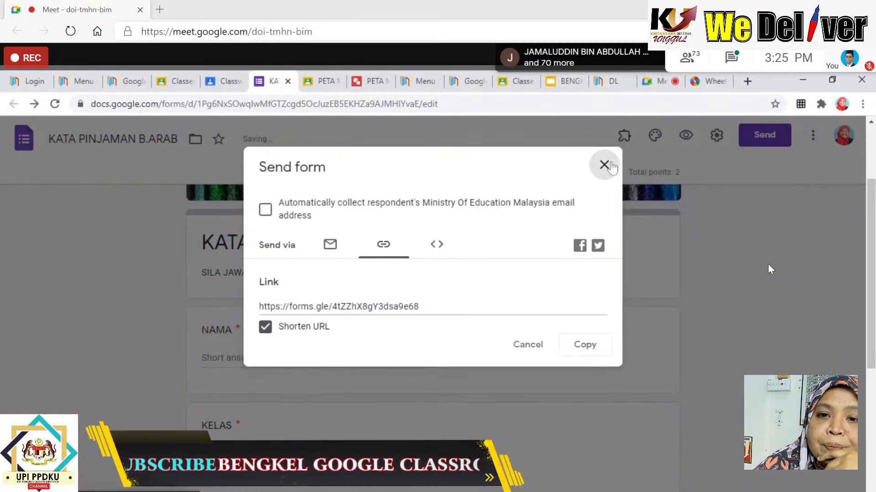
pyautogui.click(227, 85)
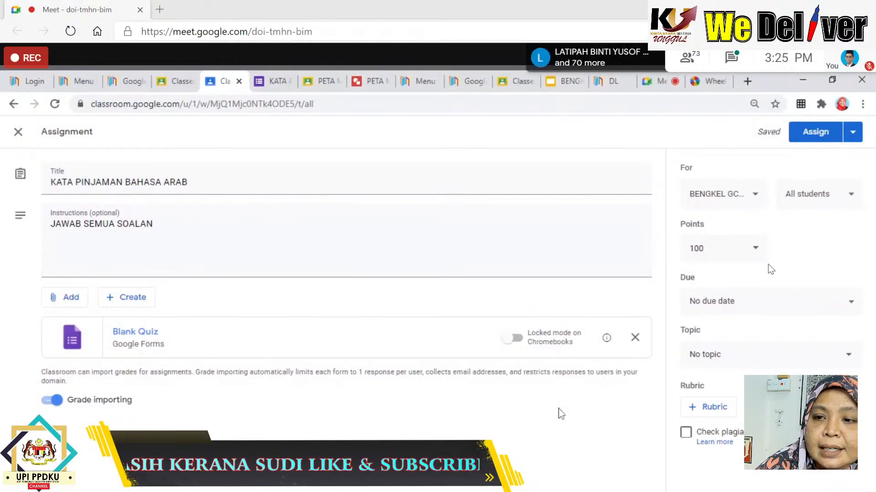
# Make the quiz assignment worth 2 points, due Dec 25, 2020 at 11:59 PM.
pyautogui.click(755, 248)
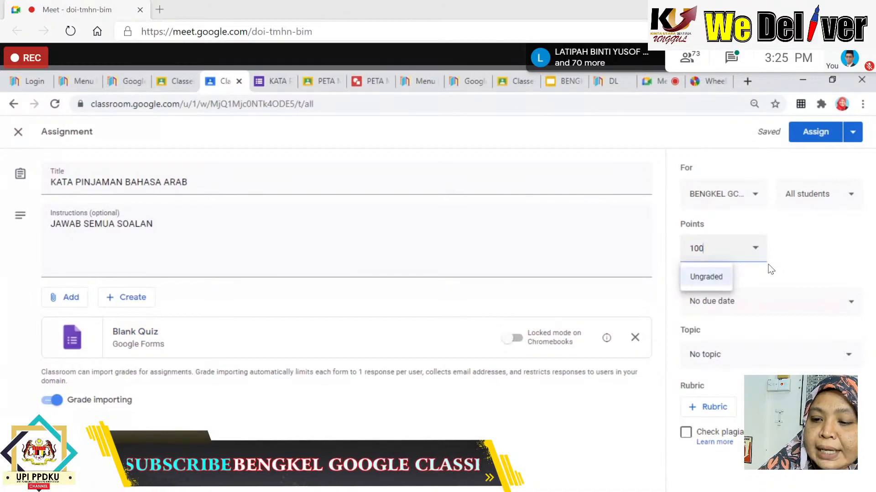
pyautogui.press('BackSpace')
pyautogui.press('BackSpace')
pyautogui.press('BackSpace')
pyautogui.write('2')
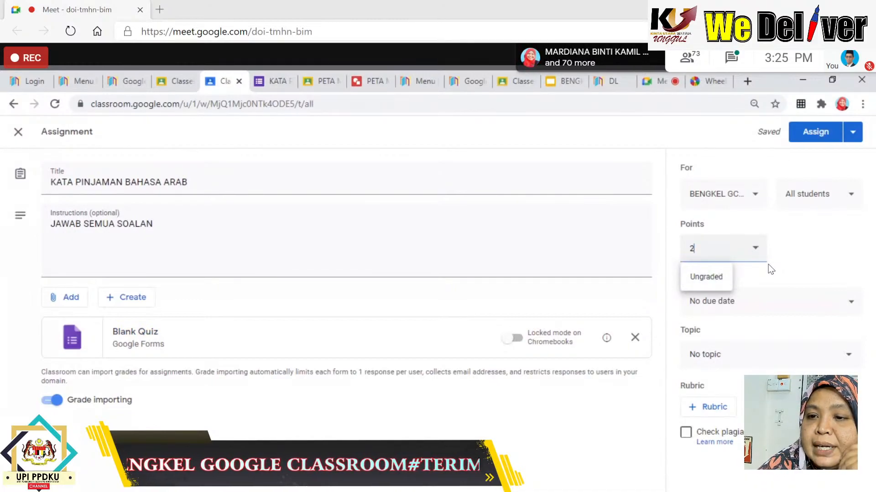
pyautogui.click(825, 253)
pyautogui.click(725, 302)
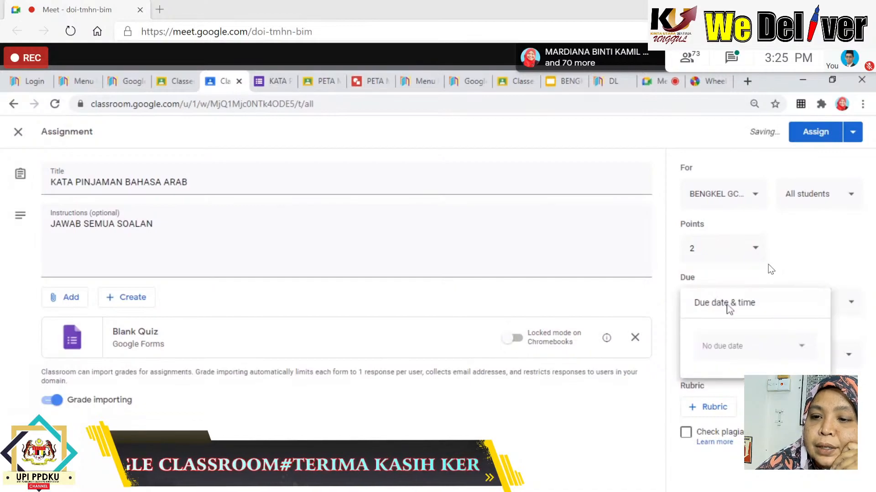
pyautogui.click(726, 347)
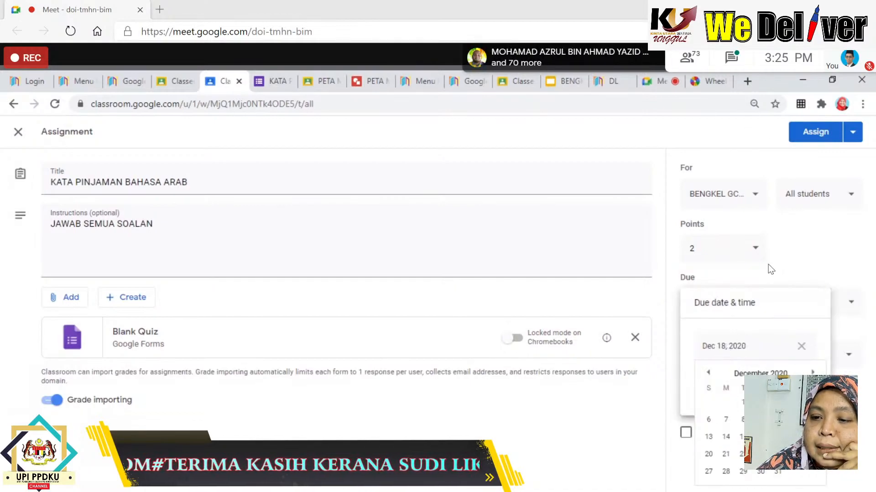
pyautogui.click(795, 454)
pyautogui.click(732, 384)
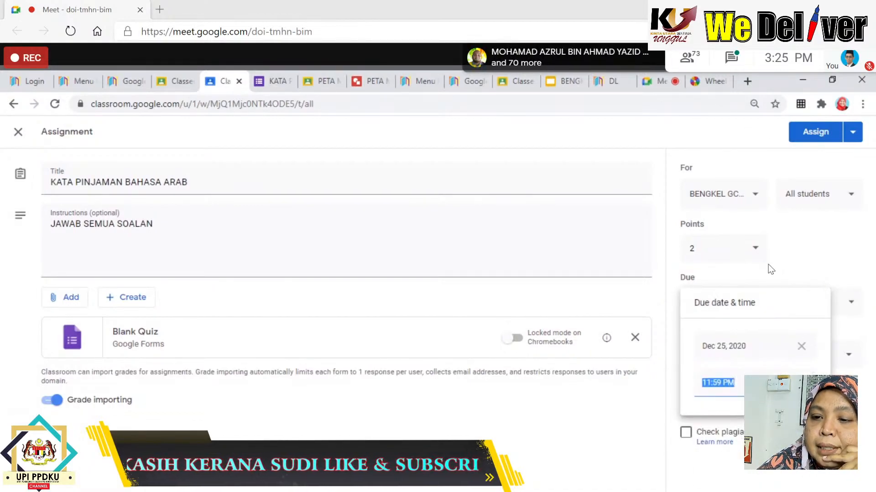
pyautogui.click(798, 469)
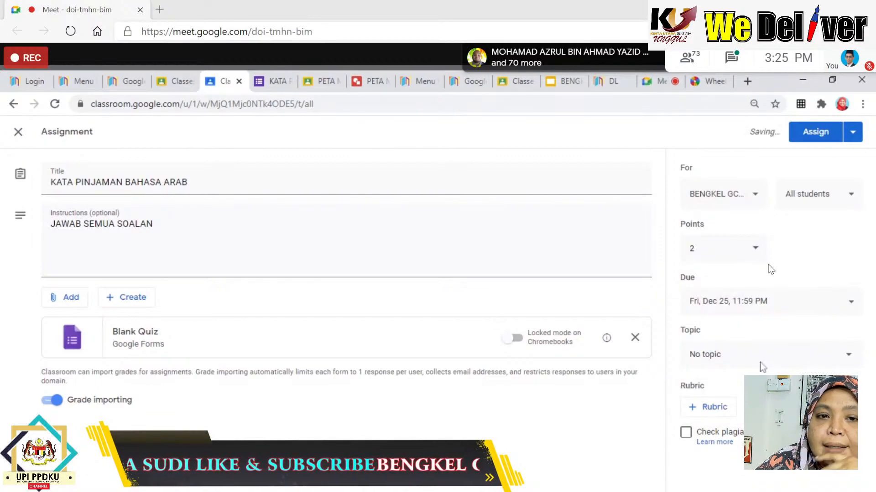
# File it under topic JAWI for all students and assign it.
pyautogui.click(760, 365)
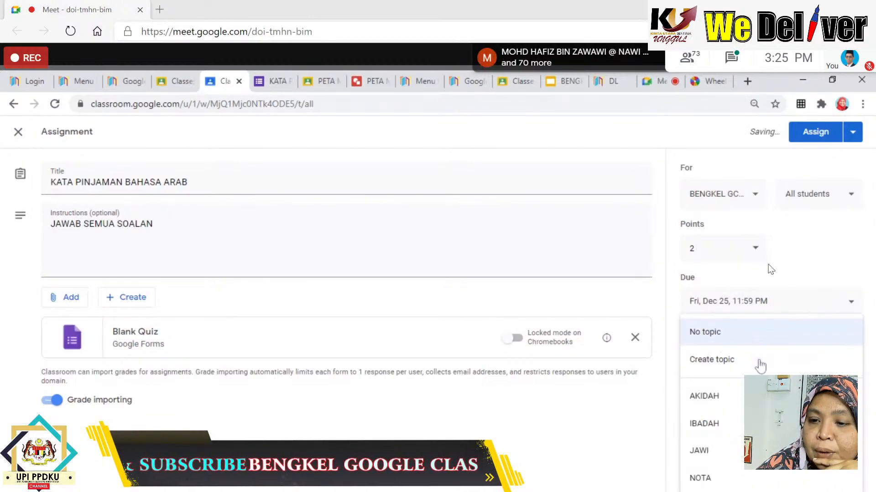
pyautogui.click(739, 451)
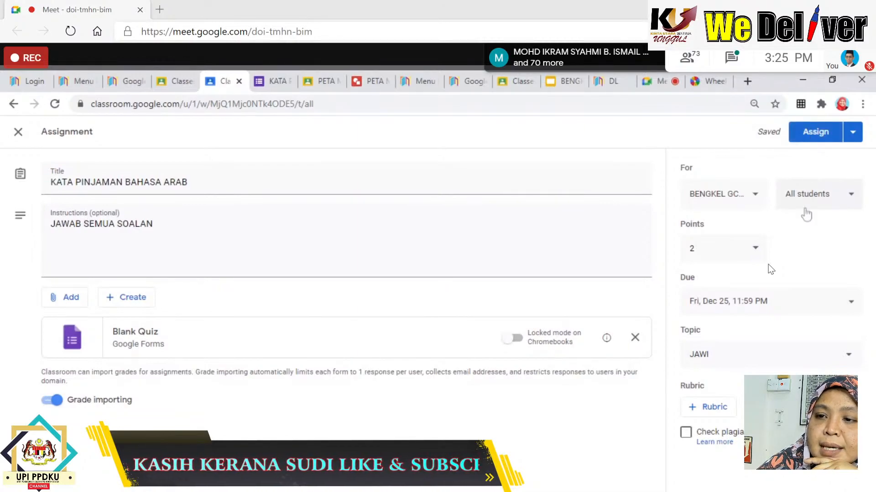
pyautogui.click(851, 199)
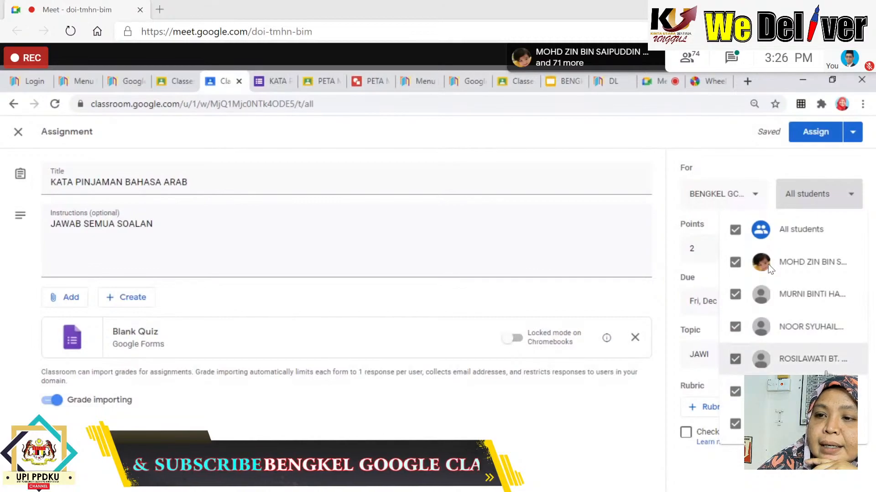
pyautogui.click(718, 162)
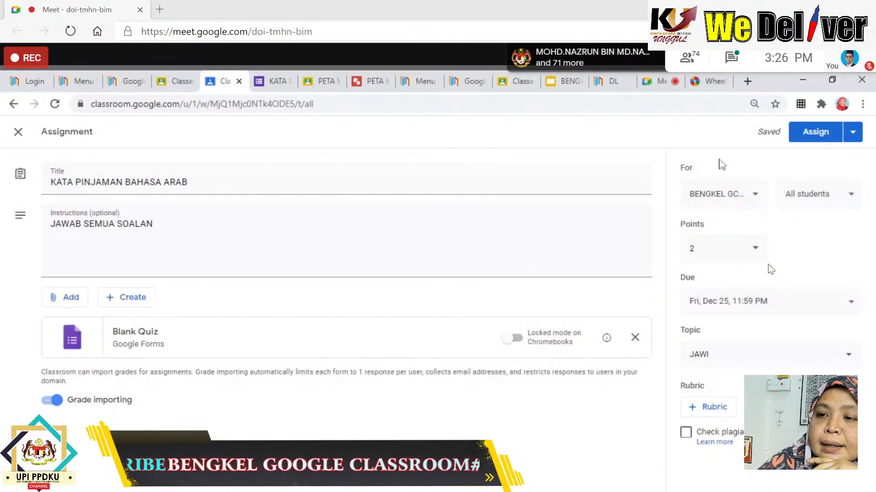
pyautogui.click(821, 137)
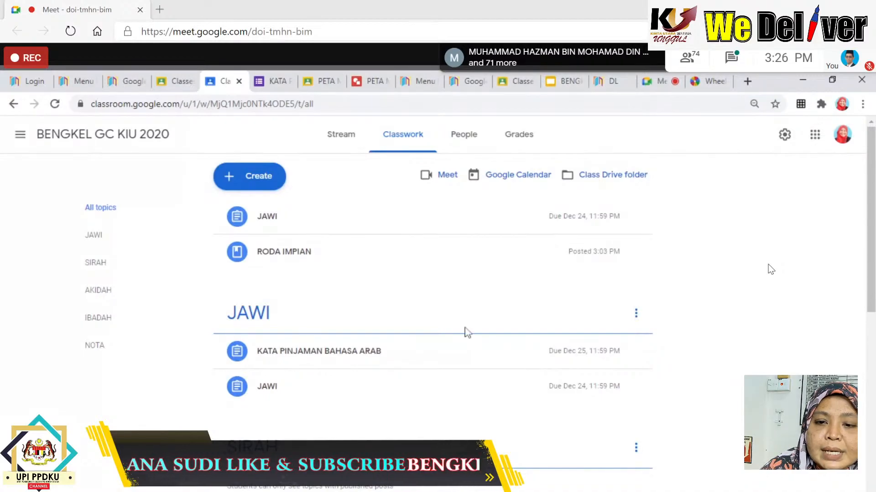
pyautogui.click(271, 360)
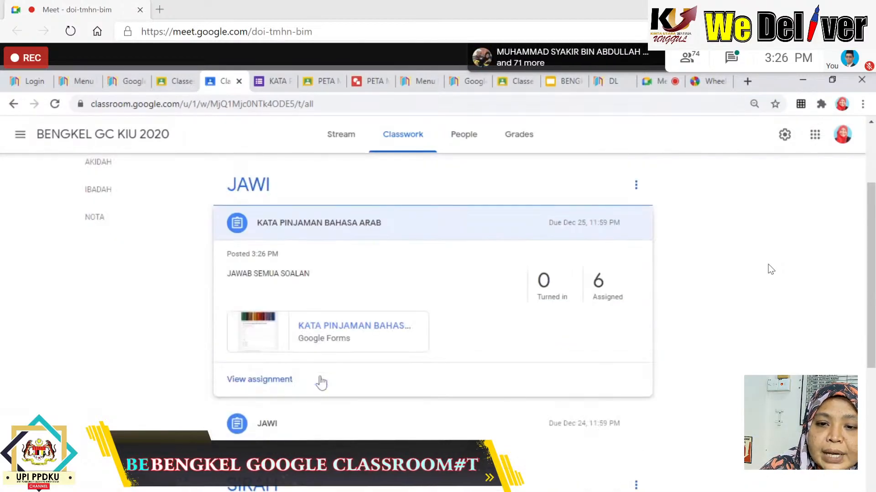
pyautogui.click(339, 335)
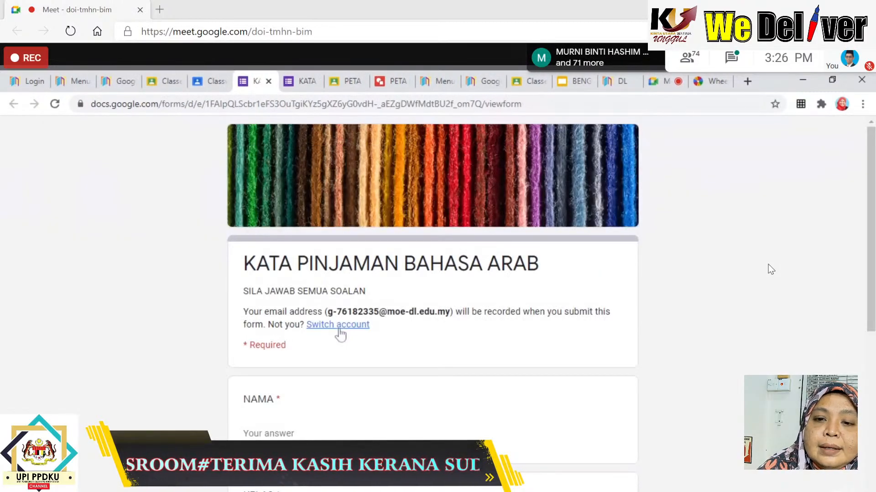
pyautogui.scroll(-9, 420, 366)
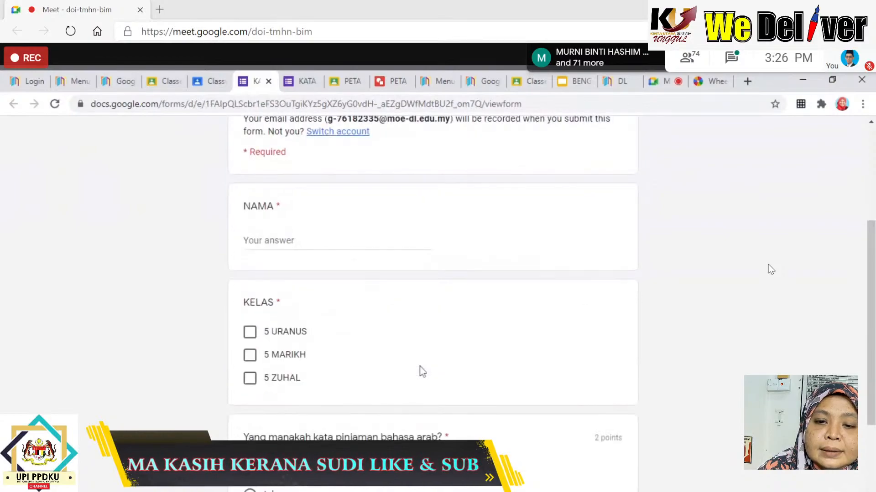
pyautogui.scroll(7, 420, 366)
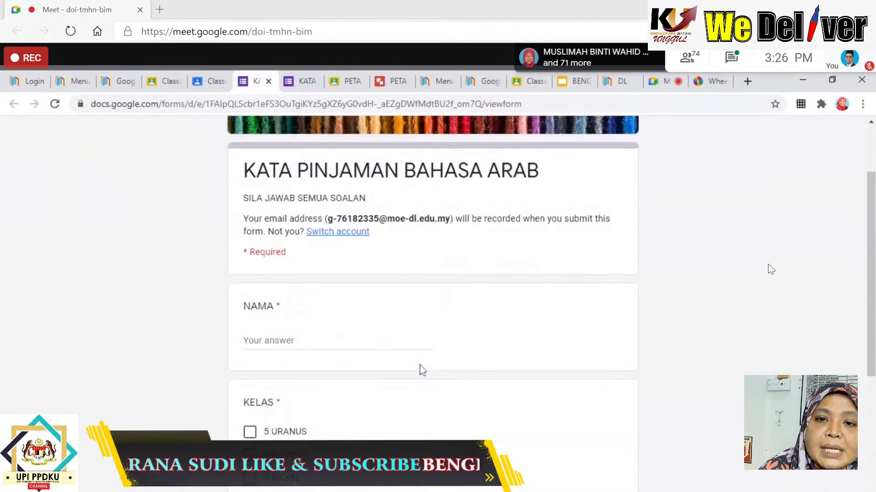
pyautogui.scroll(2, 420, 365)
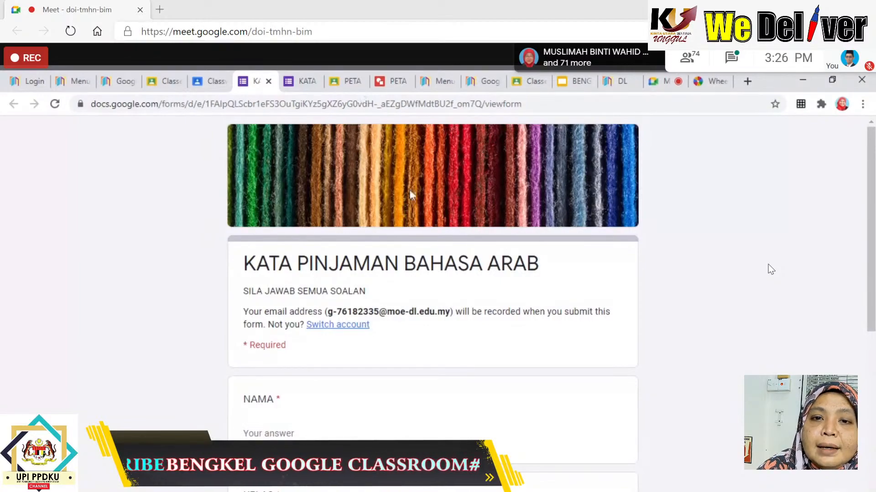
pyautogui.click(197, 85)
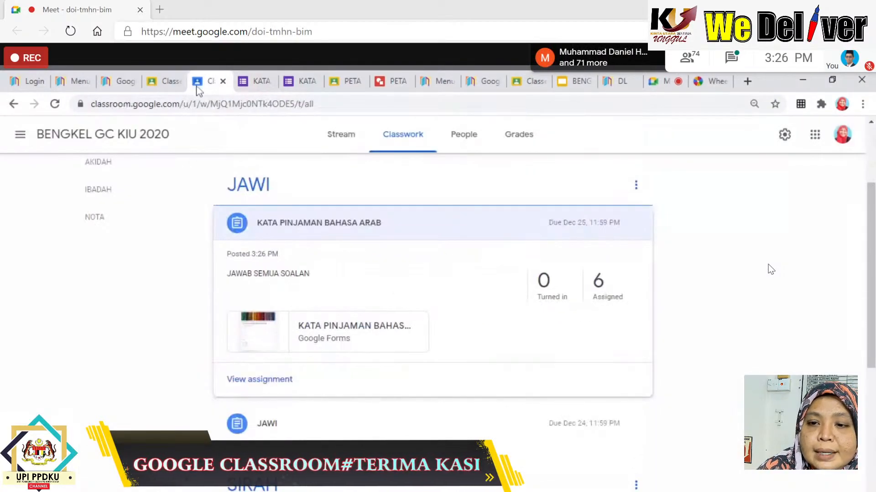
# Review the assigned students and the Grades page, then start a new Question from Create.
pyautogui.click(598, 296)
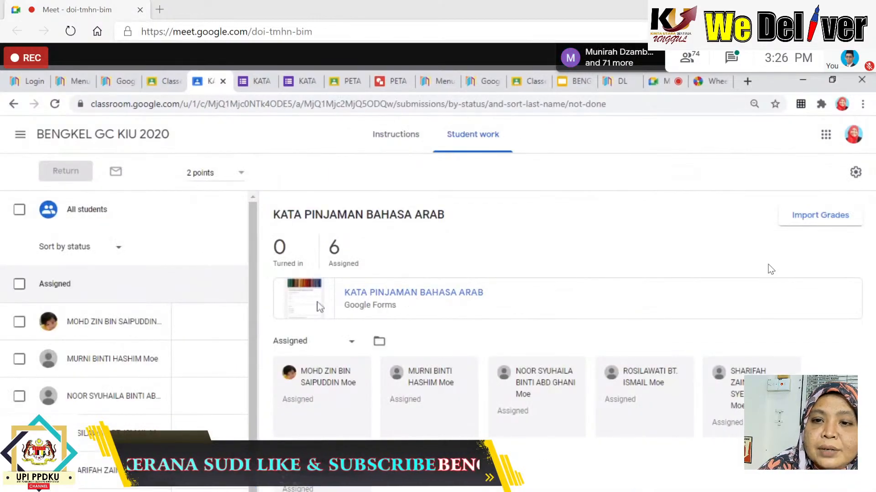
pyautogui.click(14, 104)
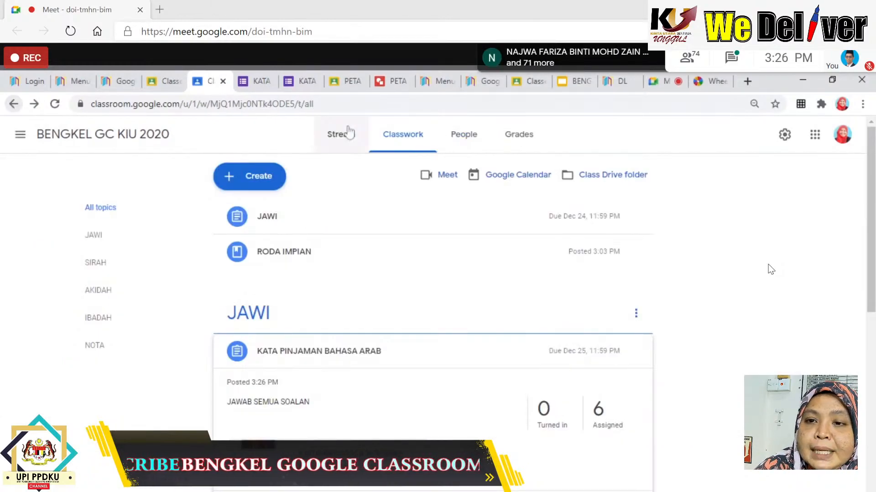
pyautogui.click(524, 150)
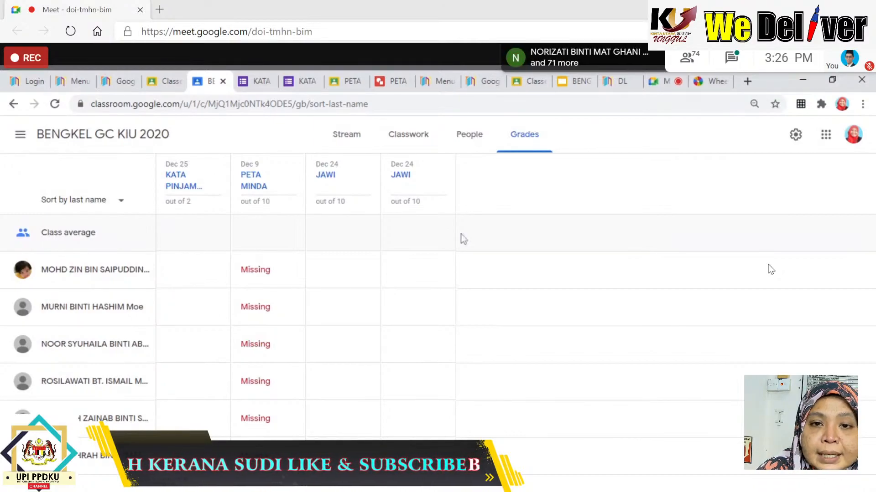
pyautogui.click(14, 108)
pyautogui.click(265, 180)
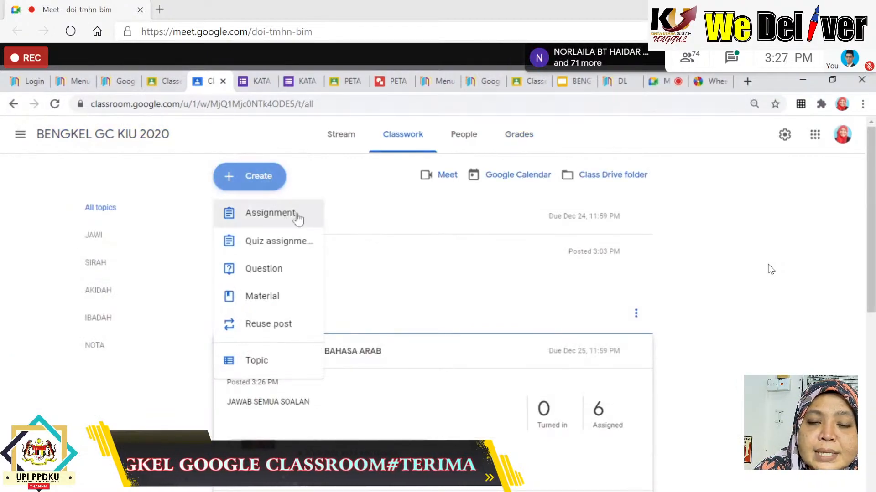
pyautogui.click(293, 271)
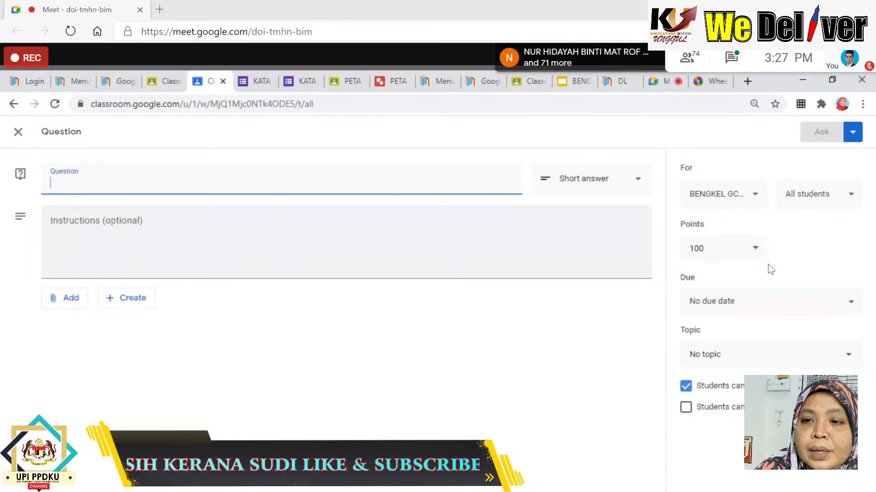
# Keep Short answer as the question's answer type.
pyautogui.click(639, 186)
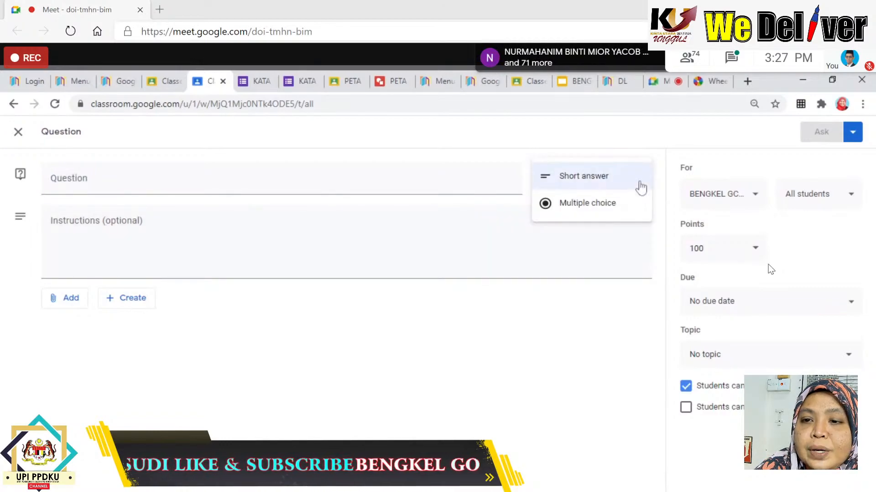
pyautogui.click(616, 179)
pyautogui.click(631, 191)
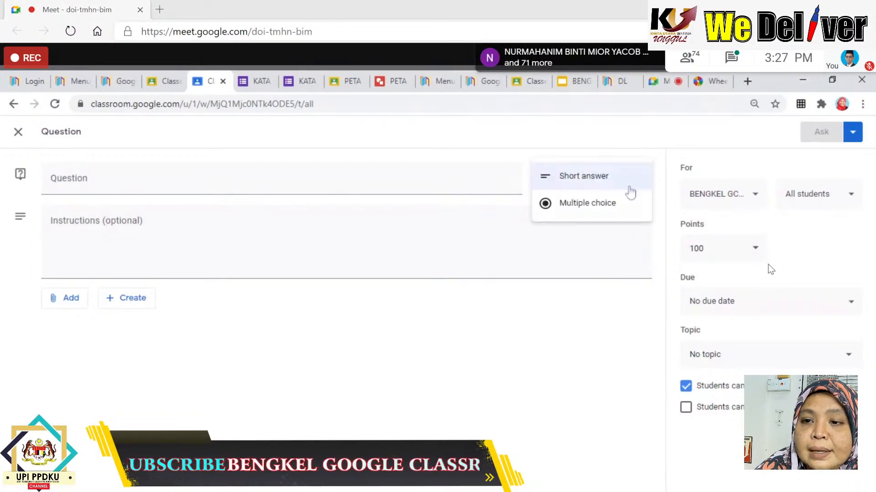
pyautogui.click(616, 179)
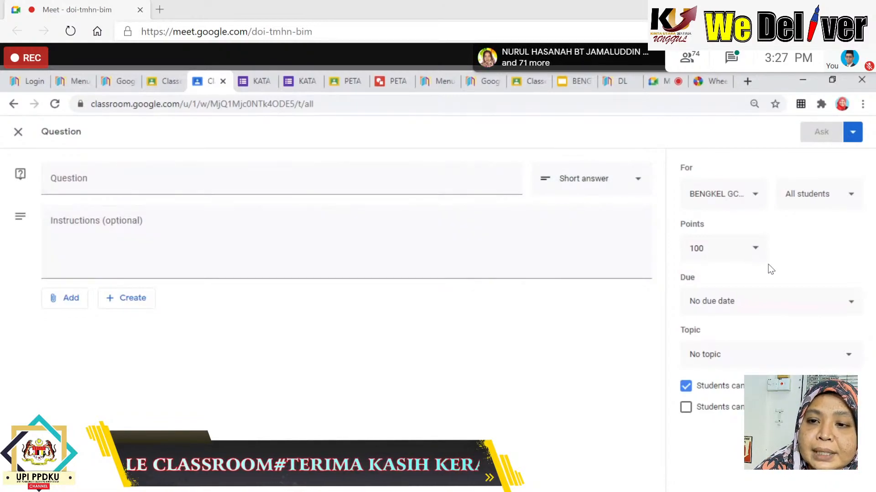
pyautogui.click(635, 181)
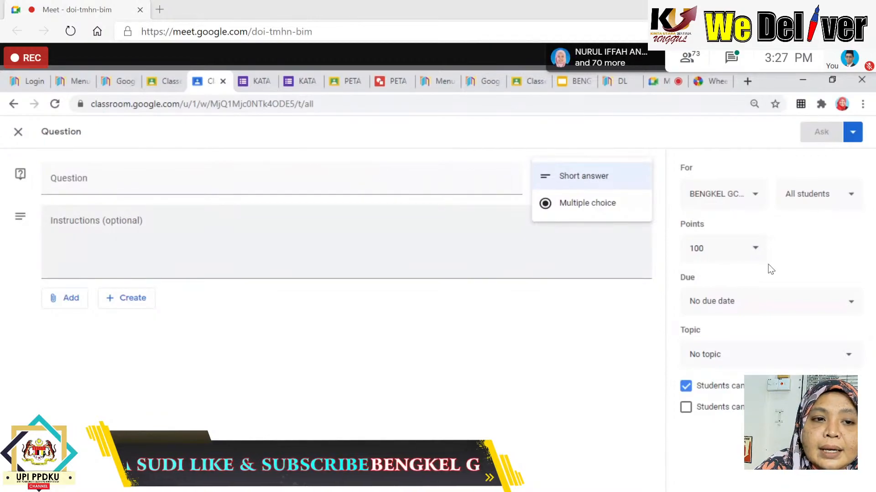
# Write BINA AYAT TANYA, copy it into Instructions, and trim the title to AYAT TANYA.
pyautogui.click(51, 183)
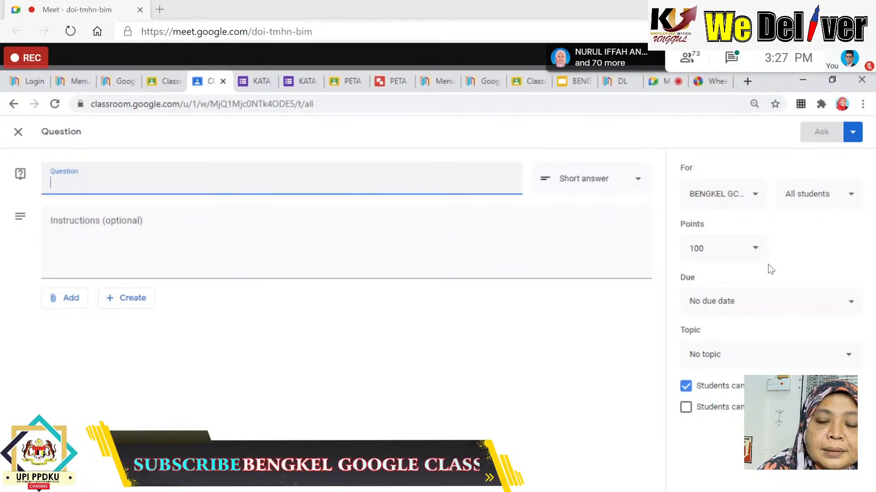
pyautogui.write('BINA')
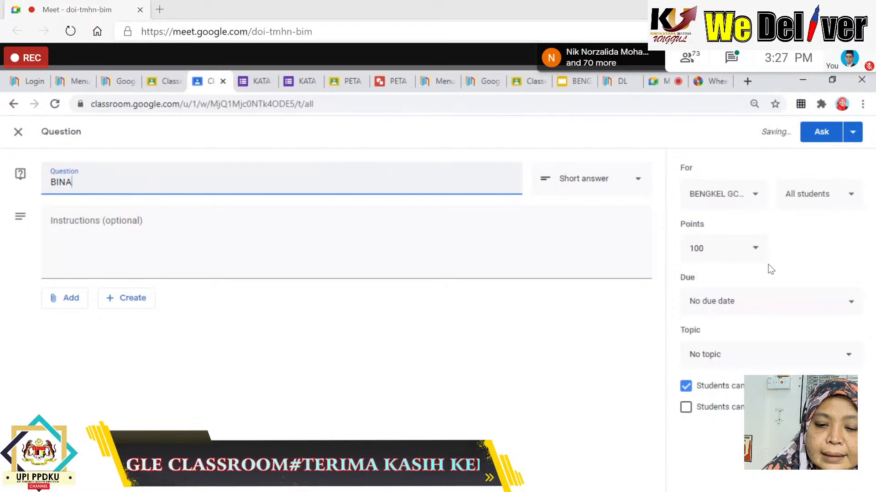
pyautogui.write(' AYAT')
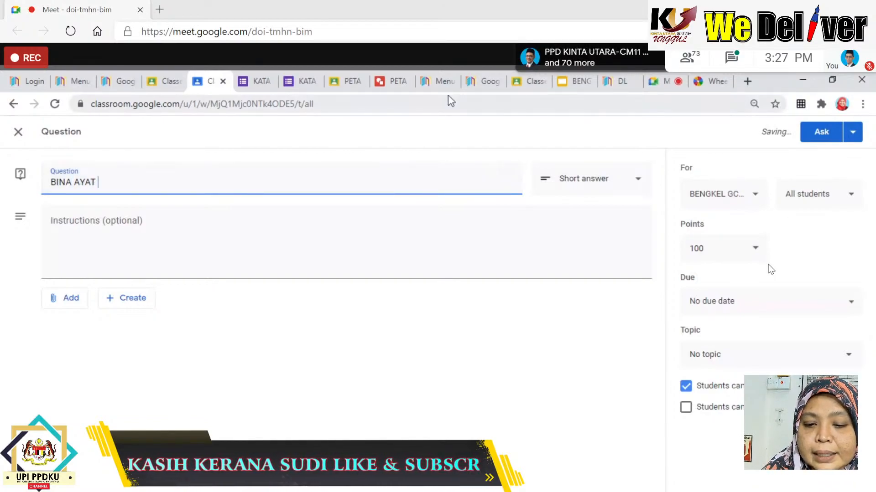
pyautogui.write(' PERIN')
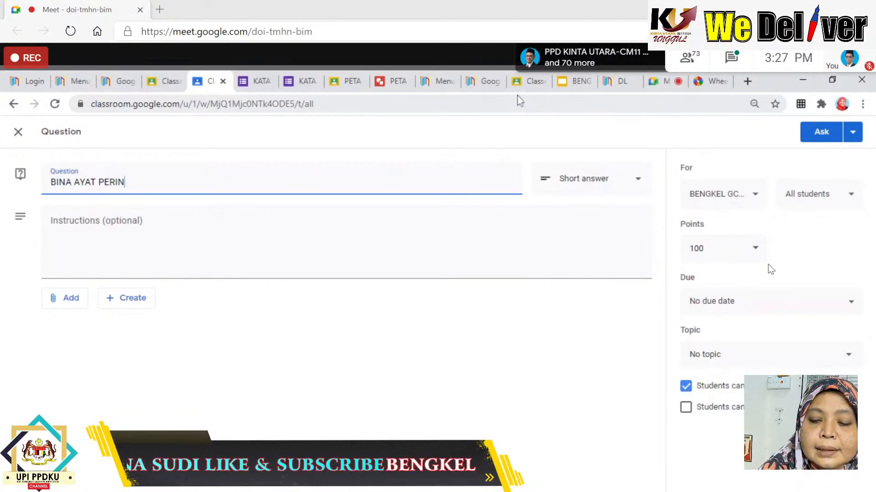
pyautogui.write('TA')
pyautogui.press('BackSpace')
pyautogui.press('BackSpace')
pyautogui.press('BackSpace')
pyautogui.press('BackSpace')
pyautogui.press('BackSpace')
pyautogui.press('BackSpace')
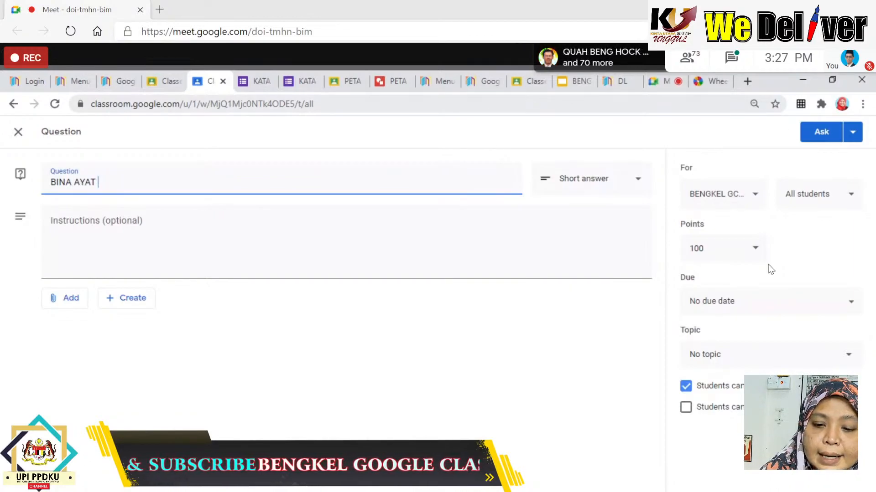
pyautogui.write('TANYA')
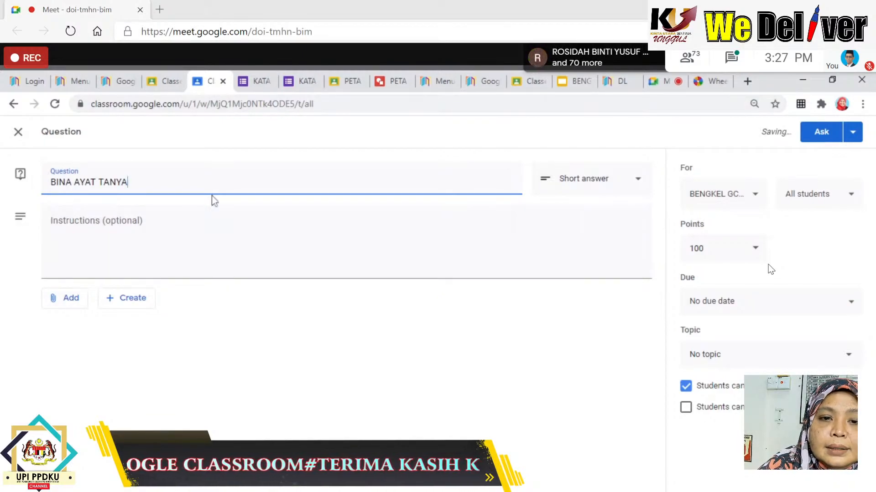
pyautogui.hotkey('ctrl', 'a')
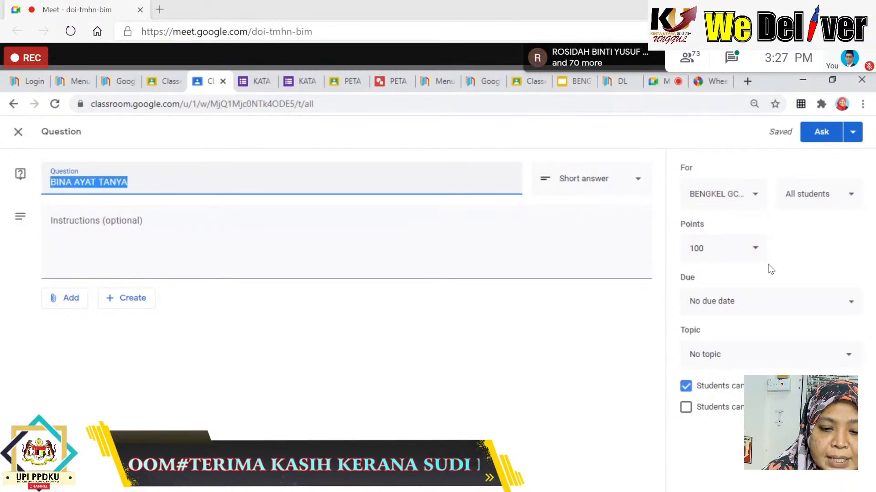
pyautogui.press('Tab')
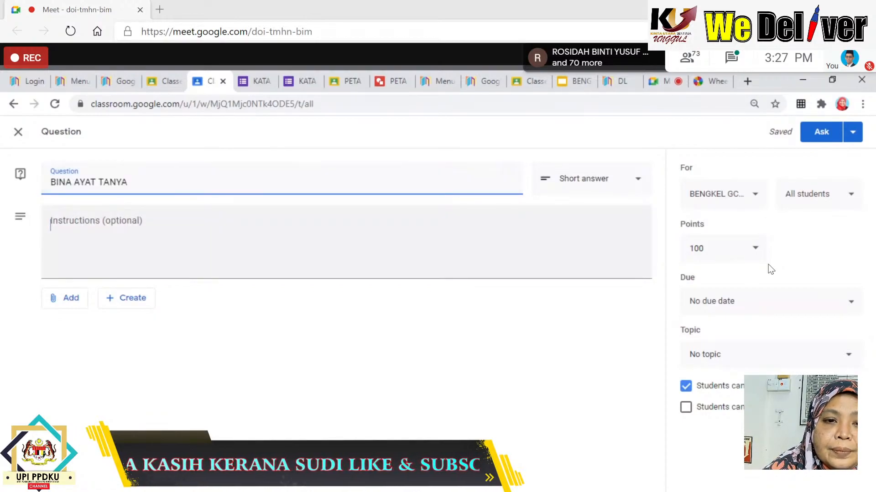
pyautogui.write('BINA AYAT TANYA')
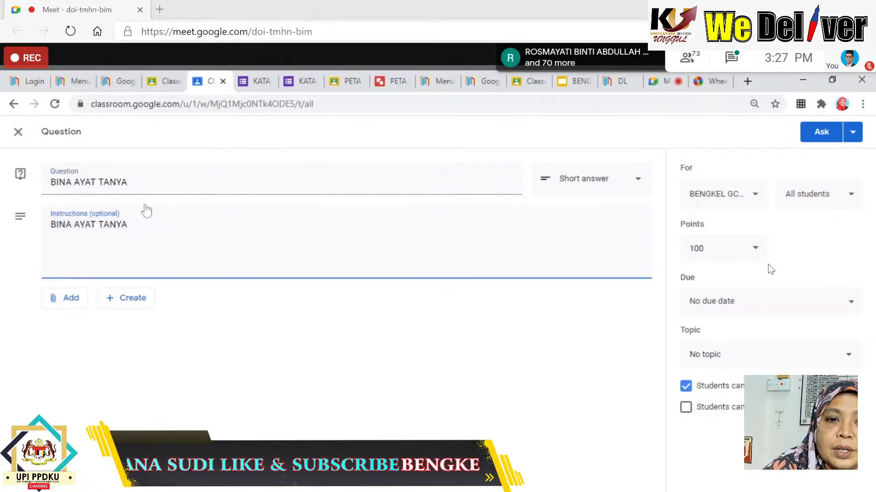
pyautogui.click(72, 182)
pyautogui.press('BackSpace')
pyautogui.press('BackSpace')
pyautogui.press('BackSpace')
pyautogui.press('BackSpace')
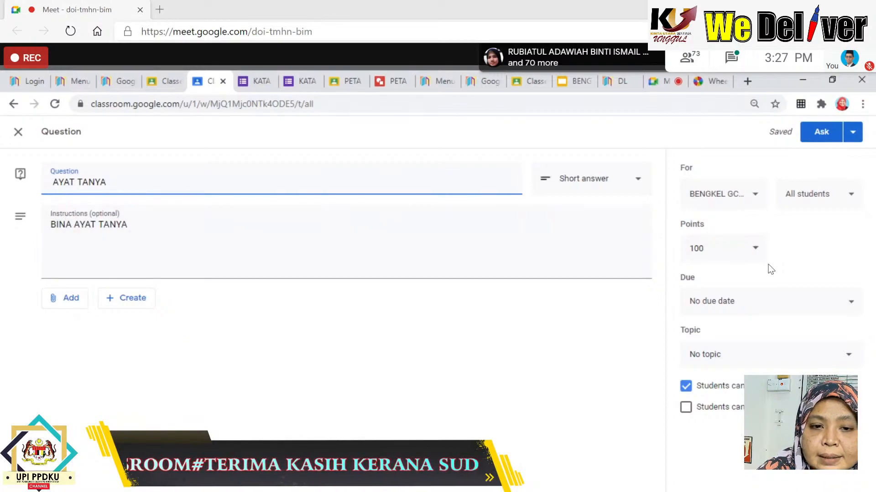
pyautogui.click(82, 305)
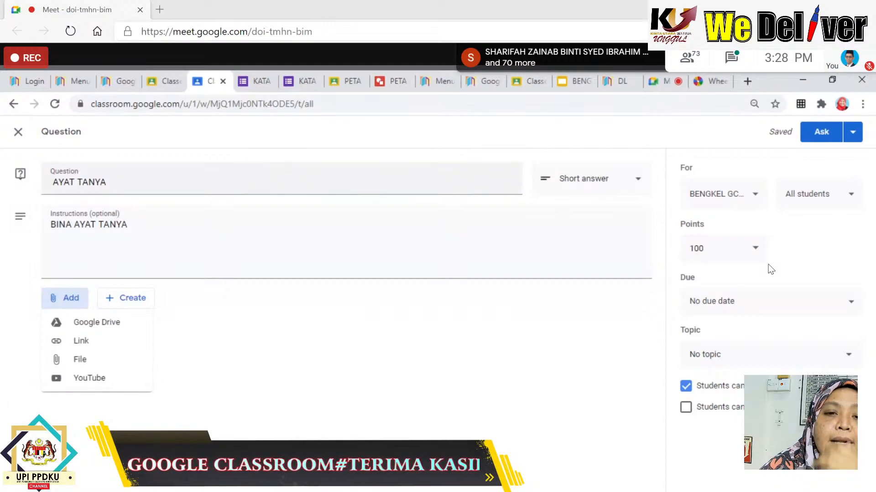
# Attach a new Google Docs document to the AYAT TANYA question via Create > Docs.
pyautogui.click(145, 303)
pyautogui.click(130, 301)
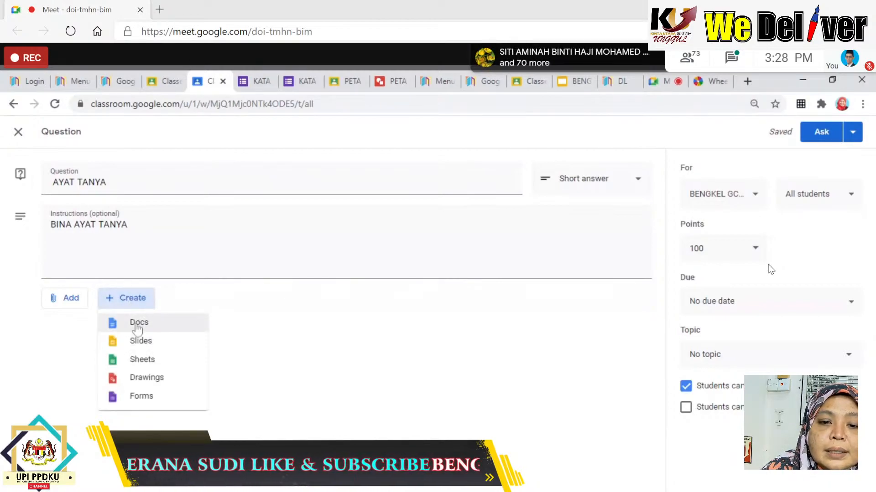
pyautogui.click(138, 324)
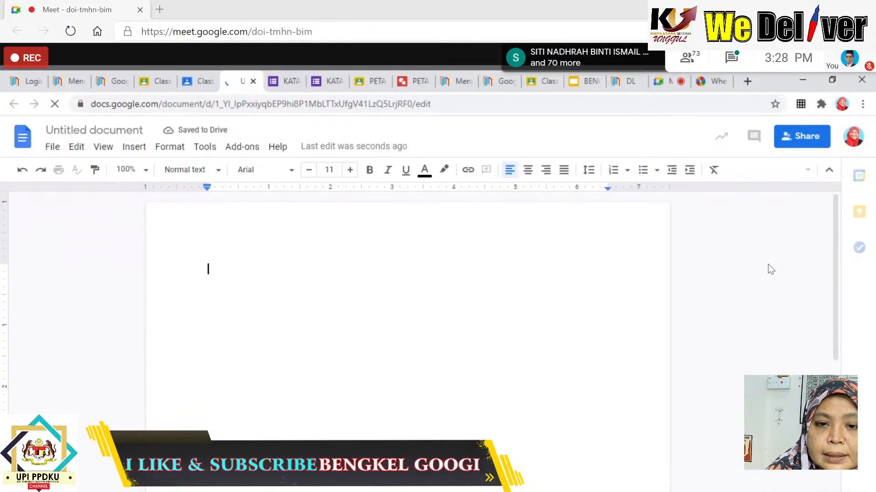
# Type the heading SILA BINA 5 AYAT TANYA, number lines 1 to 5, and add a blank line after the heading.
pyautogui.write('SILA BINA')
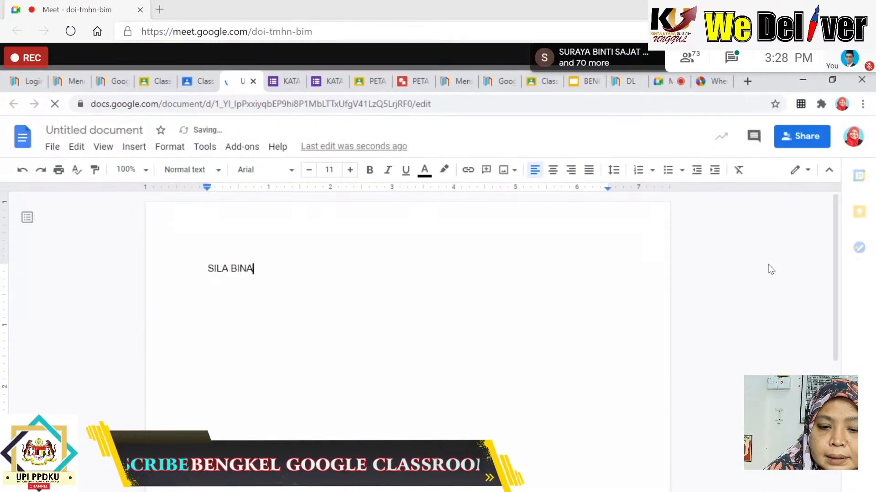
pyautogui.write(' 5 AY')
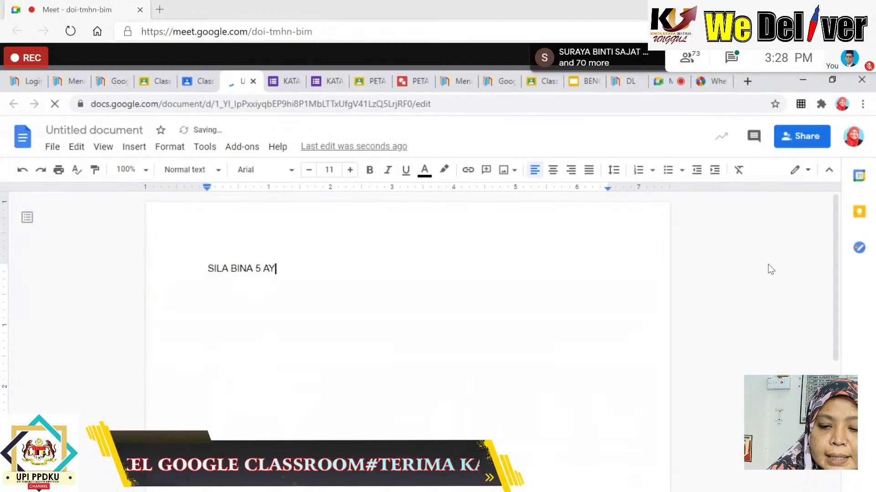
pyautogui.write('AT TANYA')
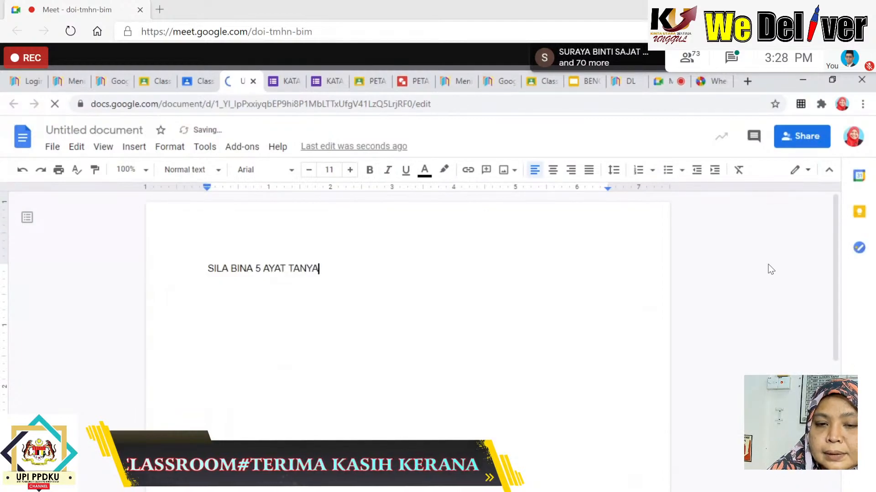
pyautogui.press('Return')
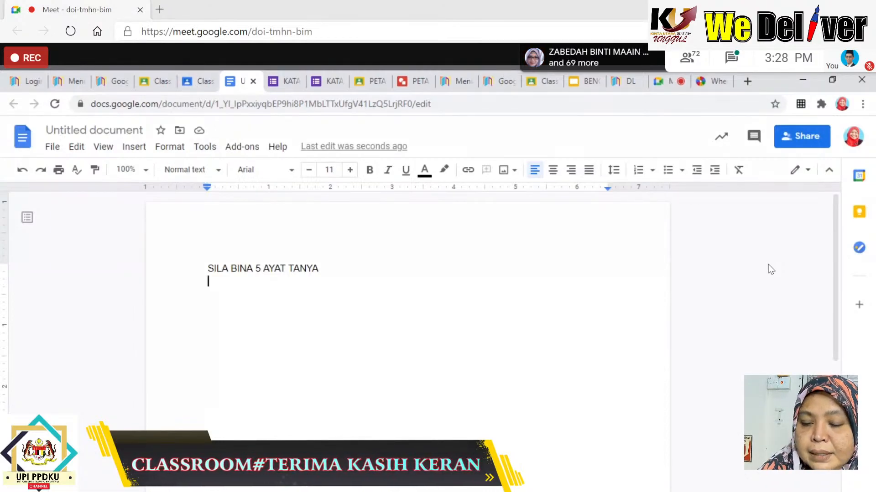
pyautogui.write('1')
pyautogui.press('Return')
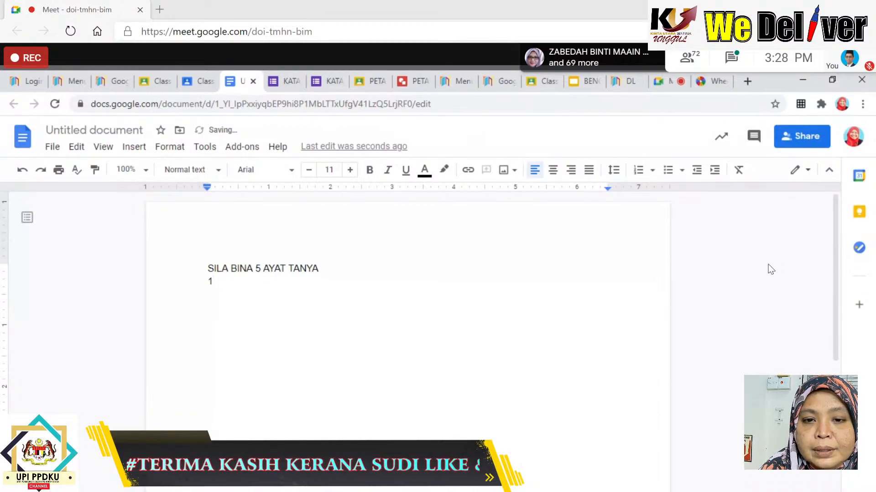
pyautogui.write('2')
pyautogui.press('Return')
pyautogui.write('3')
pyautogui.press('Return')
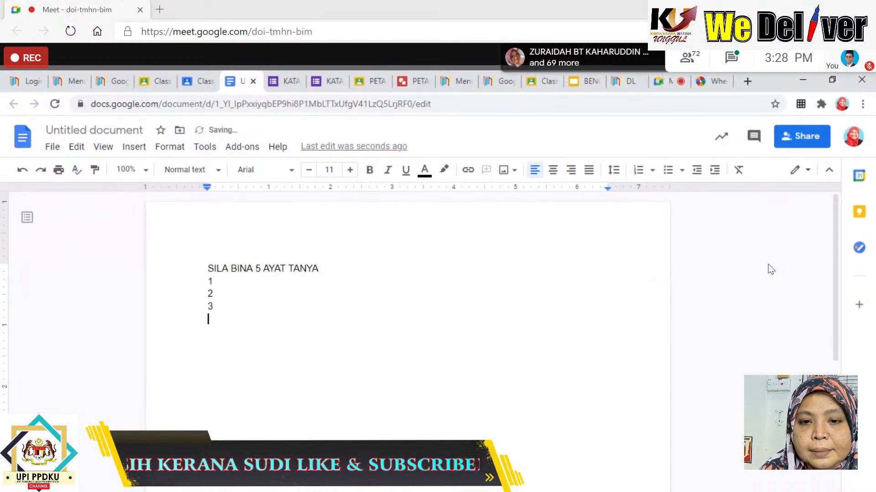
pyautogui.write('4')
pyautogui.press('Return')
pyautogui.write('5')
pyautogui.press('Return')
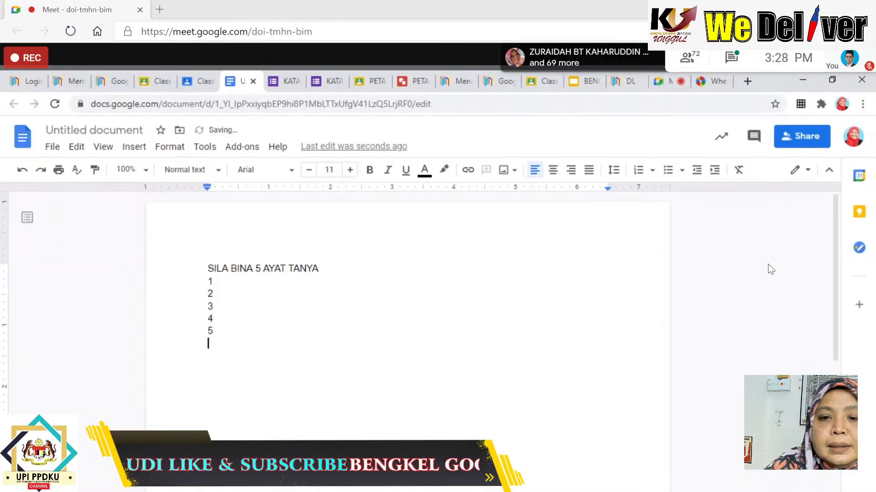
pyautogui.doubleClick(771, 270)
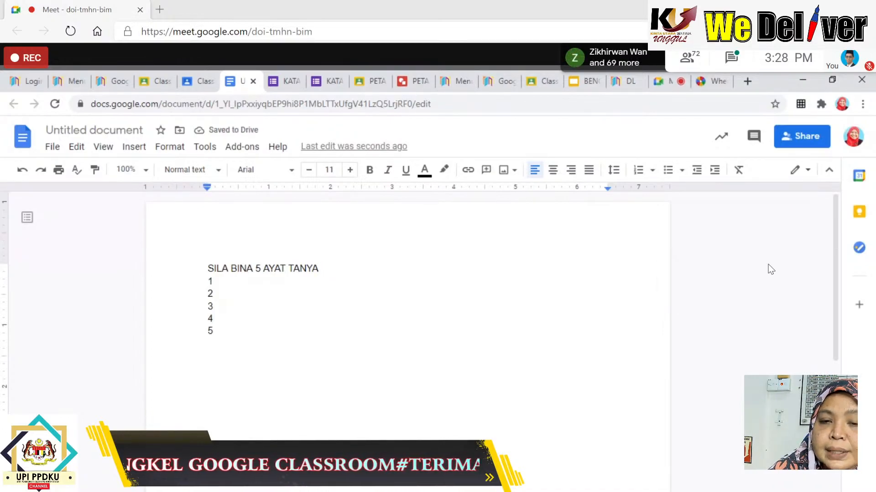
pyautogui.press('Return')
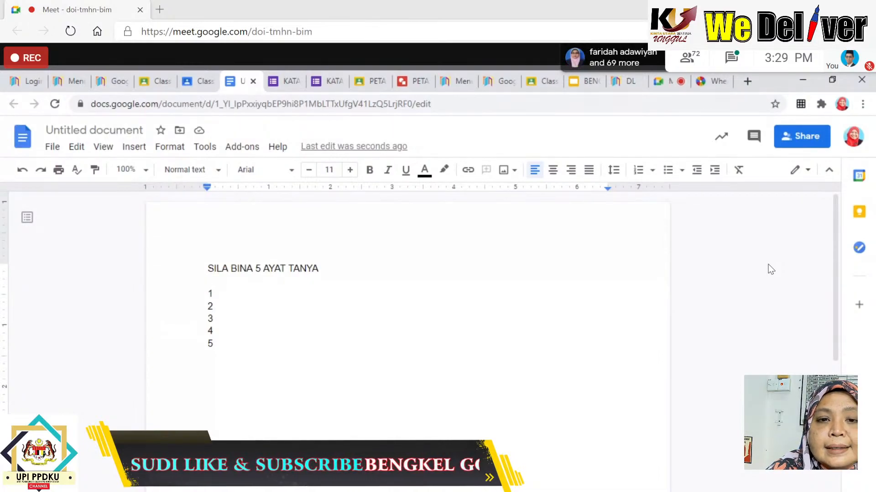
# Back in Classroom, keep all students and set the question to 10 points.
pyautogui.click(199, 81)
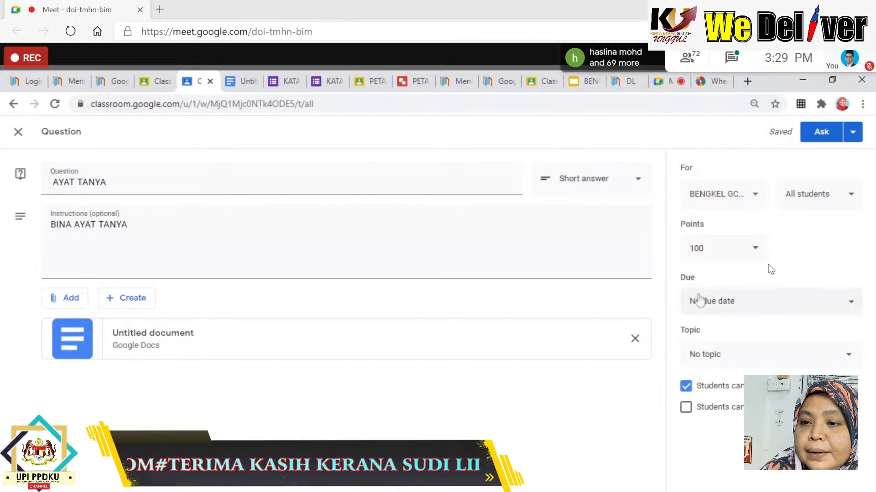
pyautogui.click(842, 201)
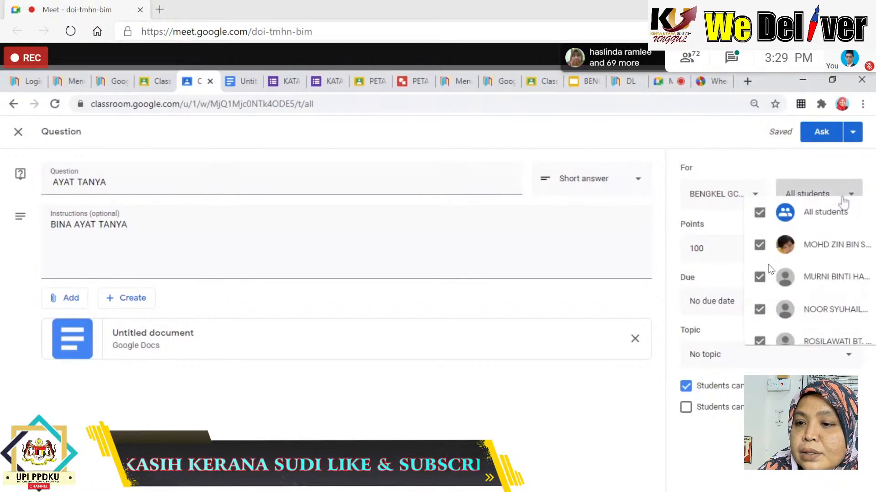
pyautogui.click(842, 201)
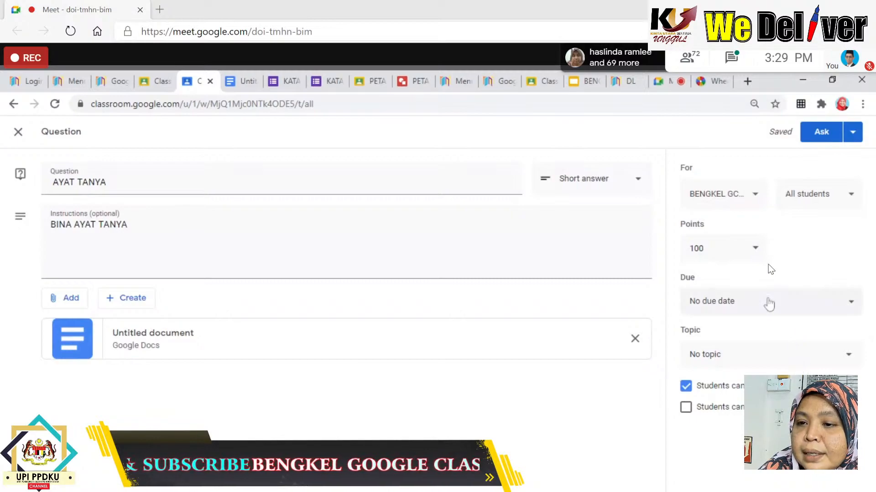
pyautogui.click(750, 251)
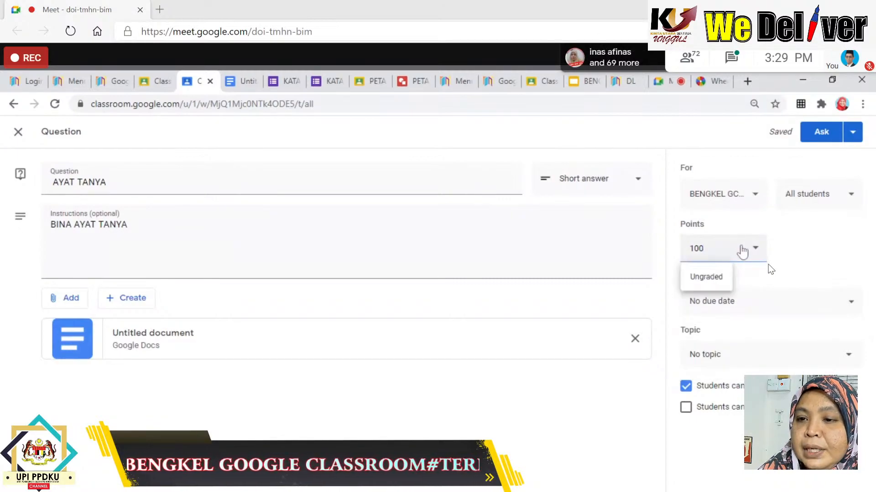
pyautogui.press('BackSpace')
pyautogui.press('BackSpace')
pyautogui.press('BackSpace')
pyautogui.write('10')
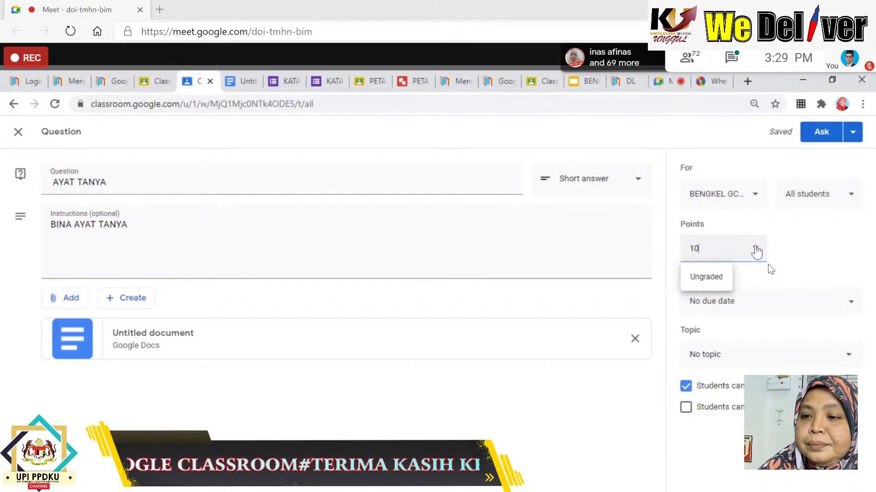
pyautogui.click(820, 281)
# Set the due date to Dec 24 at 11:59 PM, disable the first student permission, and post it.
pyautogui.click(738, 304)
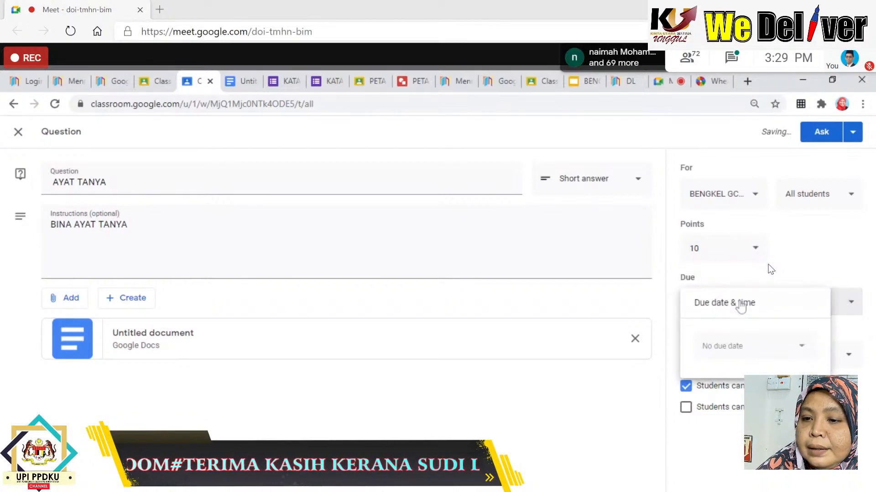
pyautogui.click(725, 350)
pyautogui.click(778, 456)
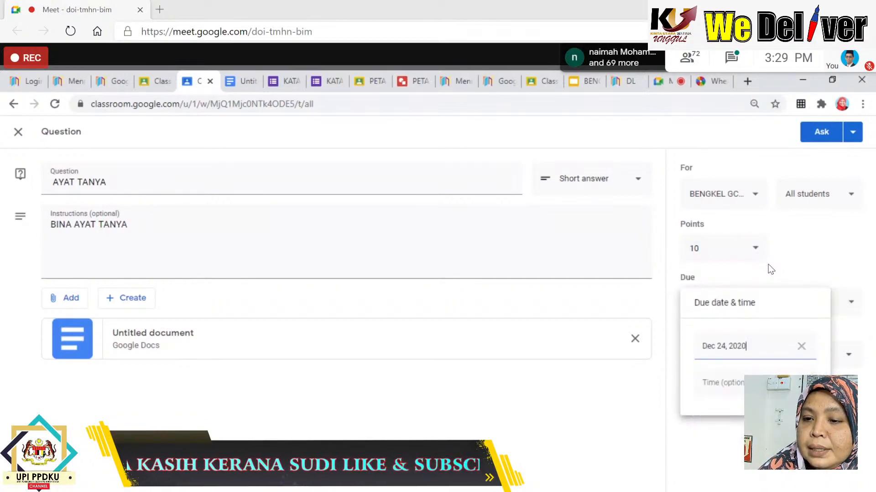
pyautogui.click(726, 390)
pyautogui.click(728, 440)
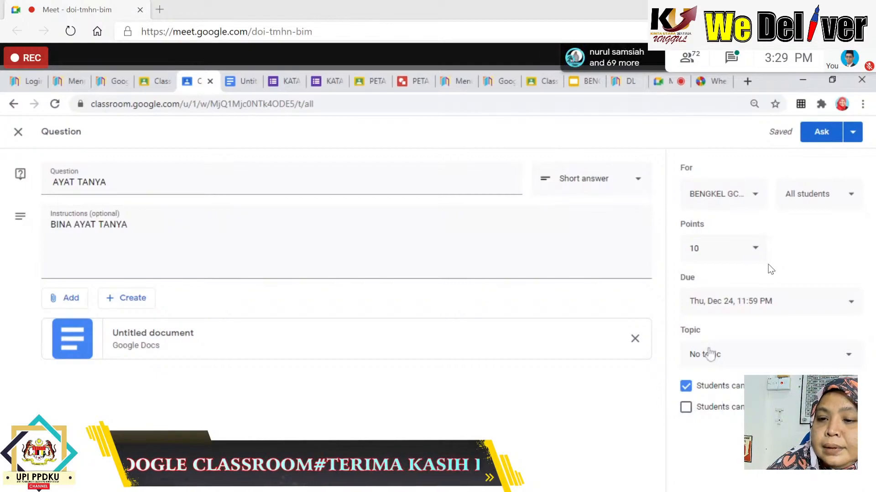
pyautogui.click(686, 386)
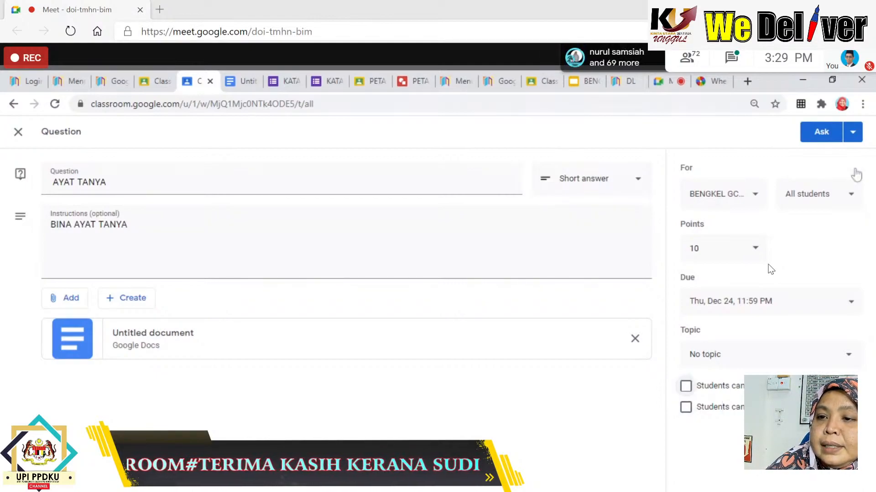
pyautogui.click(822, 132)
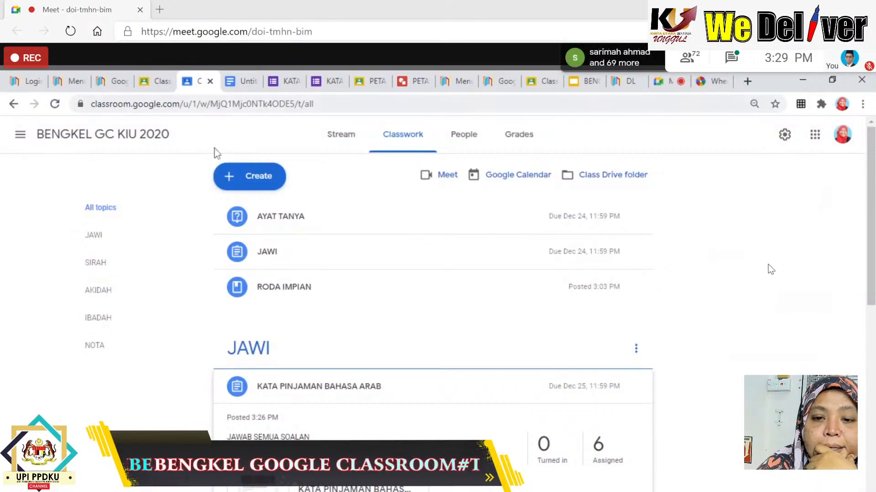
# Check the KATA PINJAMAN BAHASA ARAB, JAWI and AYAT TANYA items, then bring up the Create menu.
pyautogui.scroll(-1, 356, 315)
pyautogui.click(470, 332)
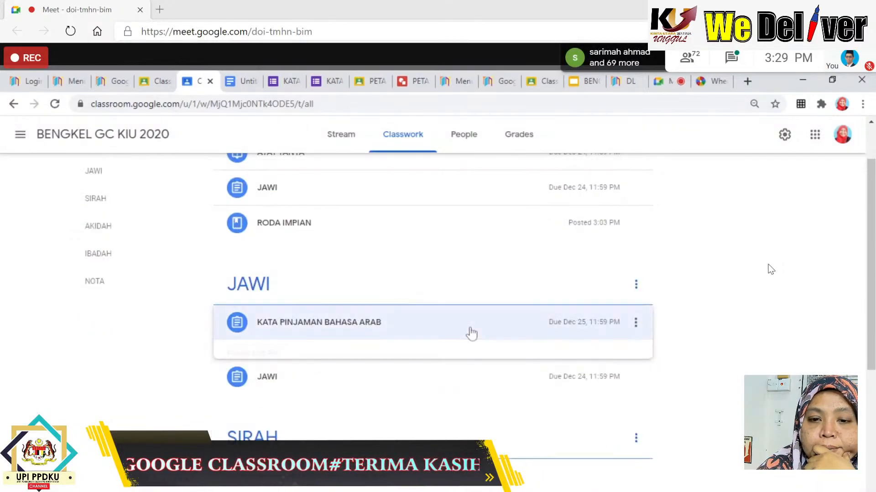
pyautogui.click(264, 359)
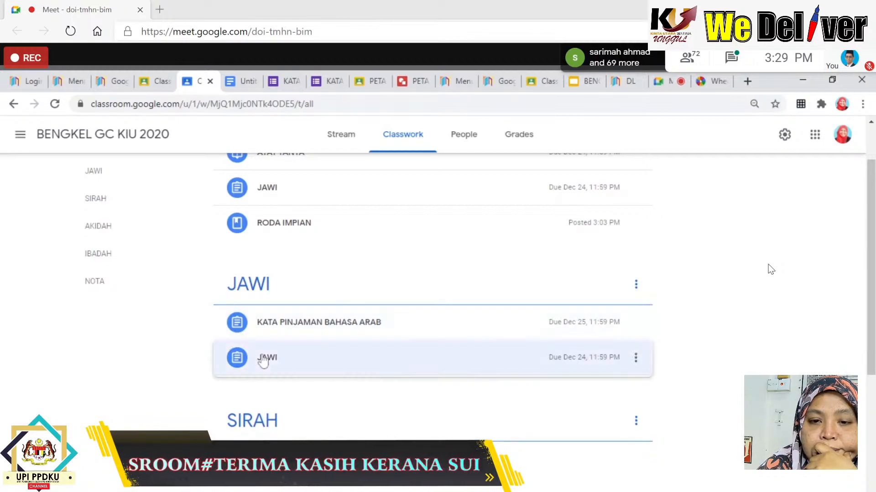
pyautogui.click(450, 327)
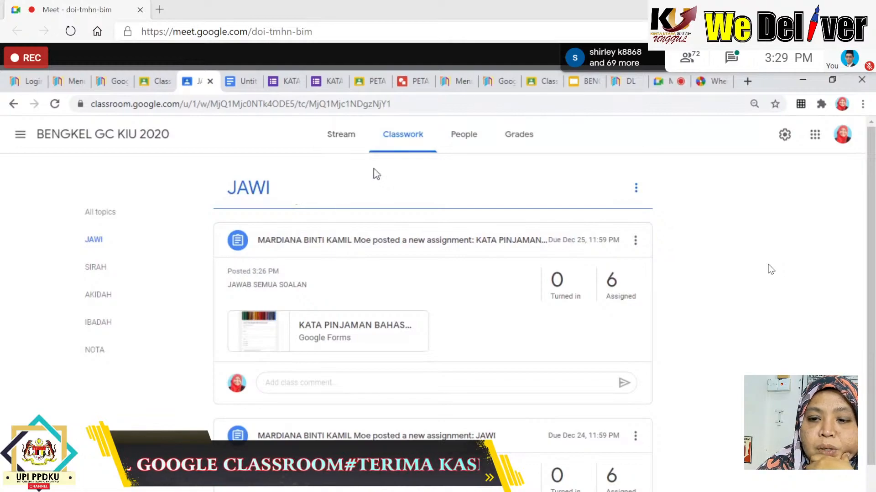
pyautogui.click(397, 137)
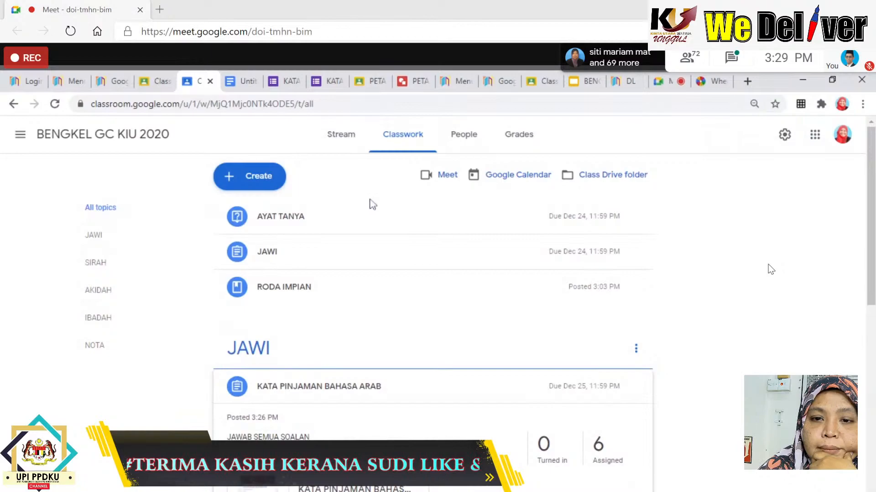
pyautogui.click(299, 222)
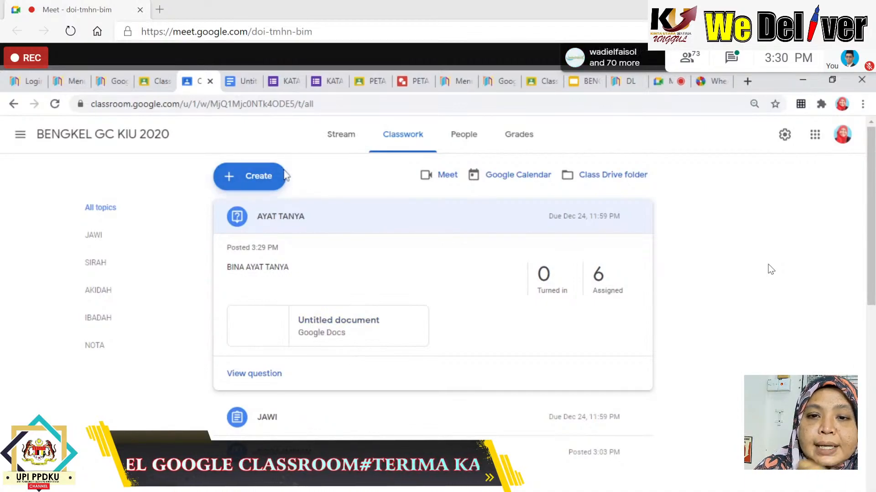
pyautogui.click(267, 177)
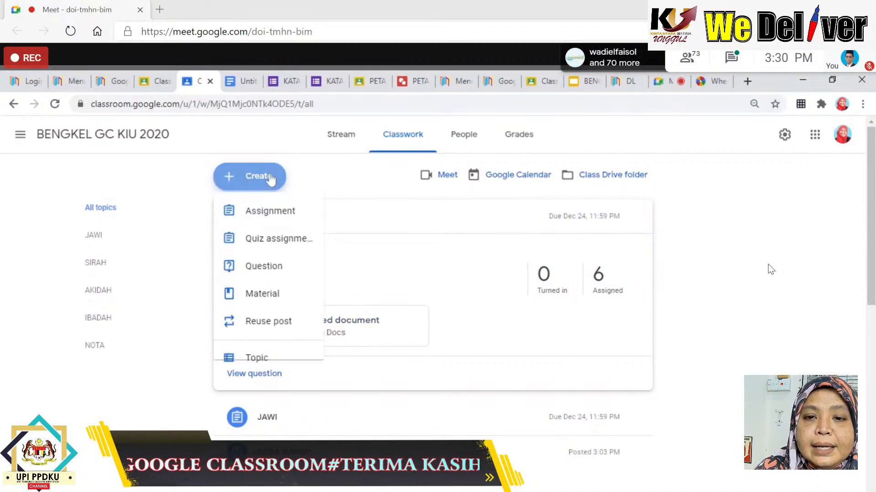
# Reuse the PETA MINDA post from BENGKEL GC KIU 2020 and assign it to the class.
pyautogui.click(275, 326)
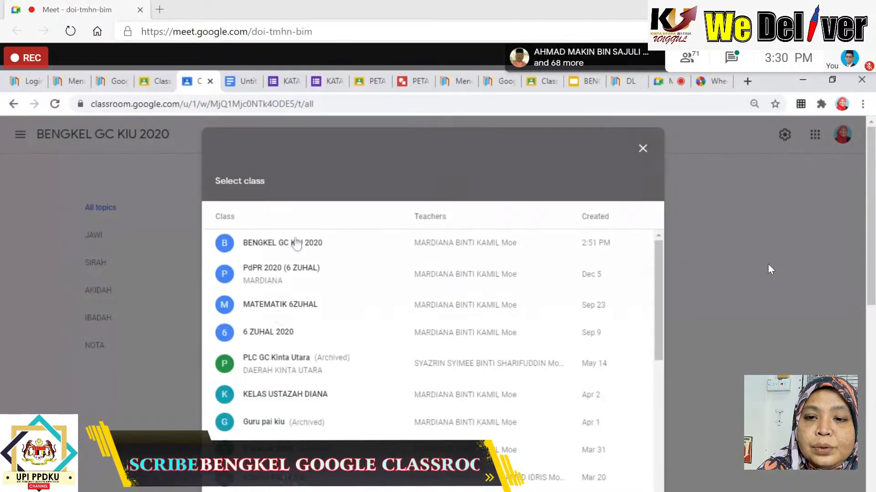
pyautogui.click(296, 244)
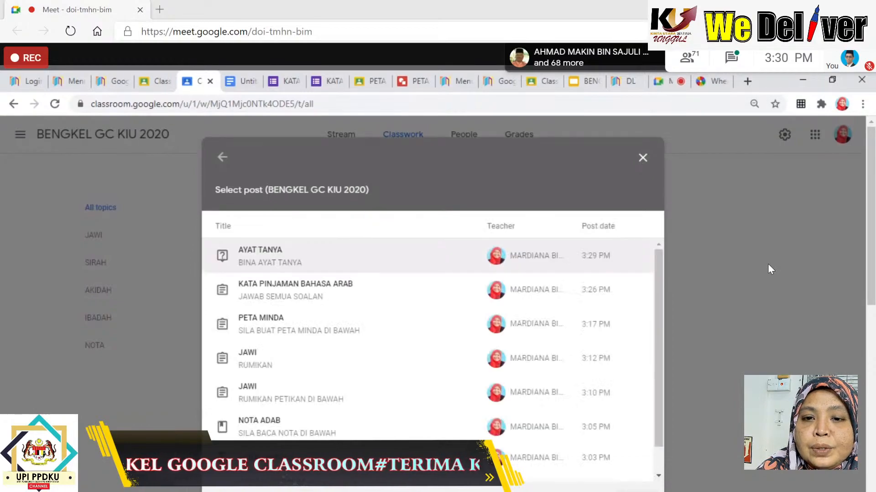
pyautogui.click(290, 327)
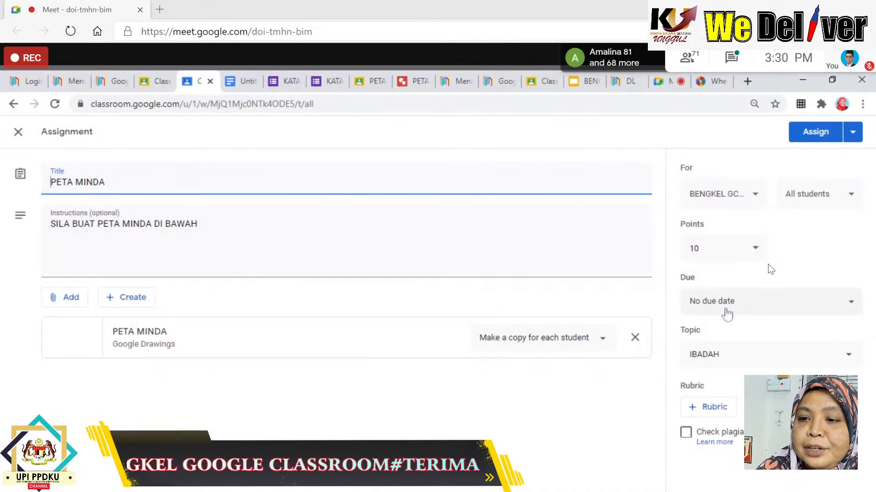
pyautogui.click(819, 134)
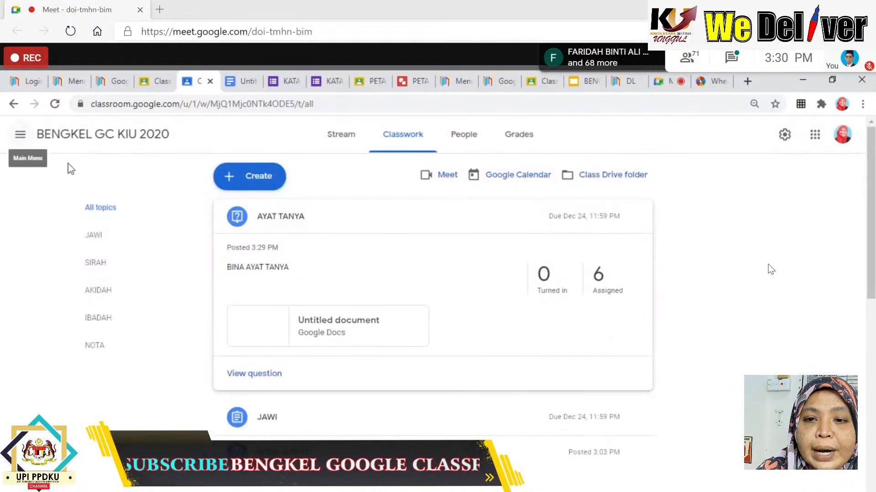
# Open a new blank Chrome tab showing the Google search home page.
pyautogui.click(386, 231)
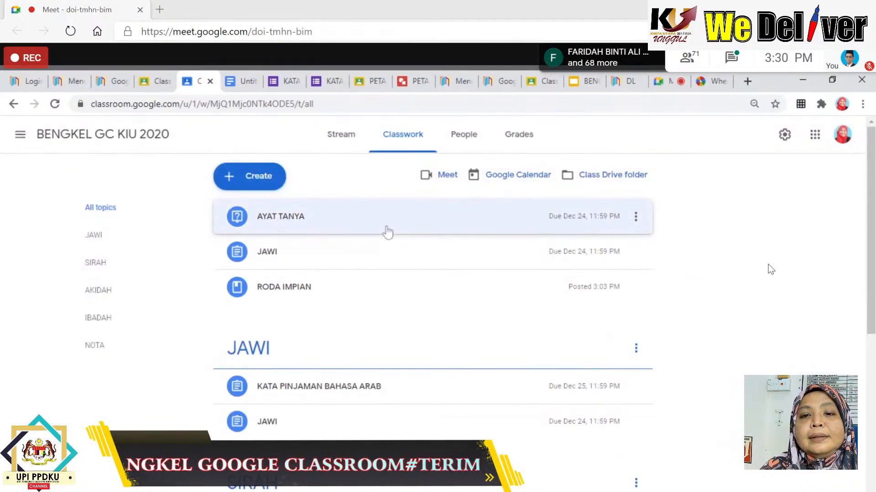
pyautogui.click(286, 177)
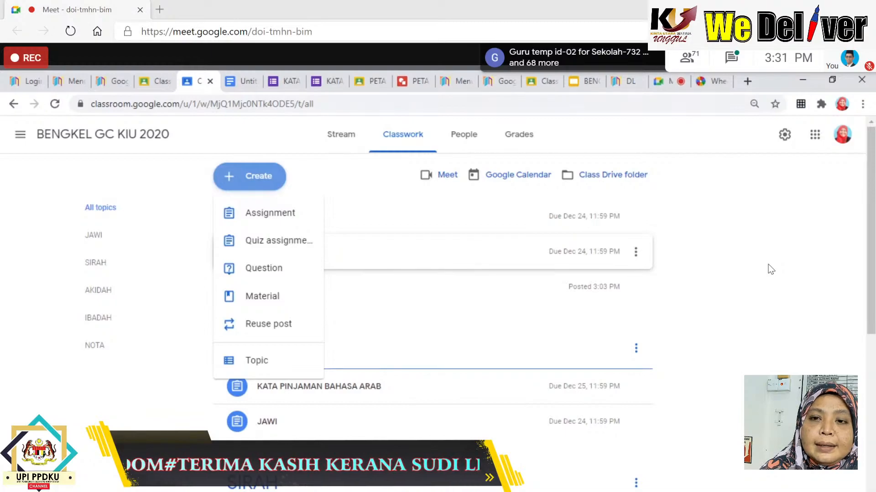
pyautogui.click(747, 82)
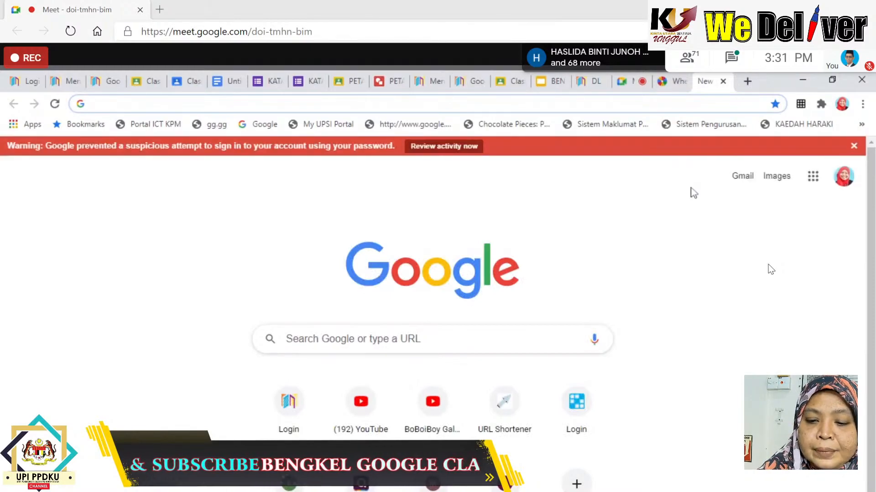
# Load quizizz.com via the address bar, then Google-search QUIZIZZ in another new tab.
pyautogui.write('QUI')
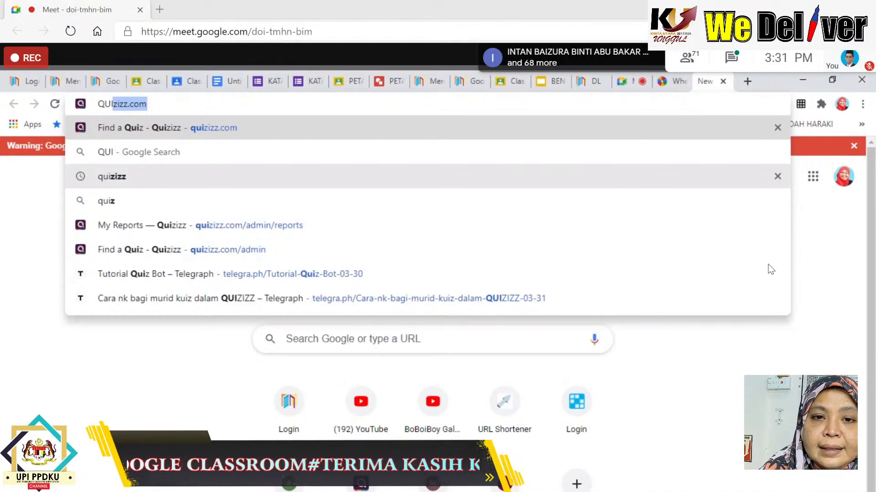
pyautogui.press('Return')
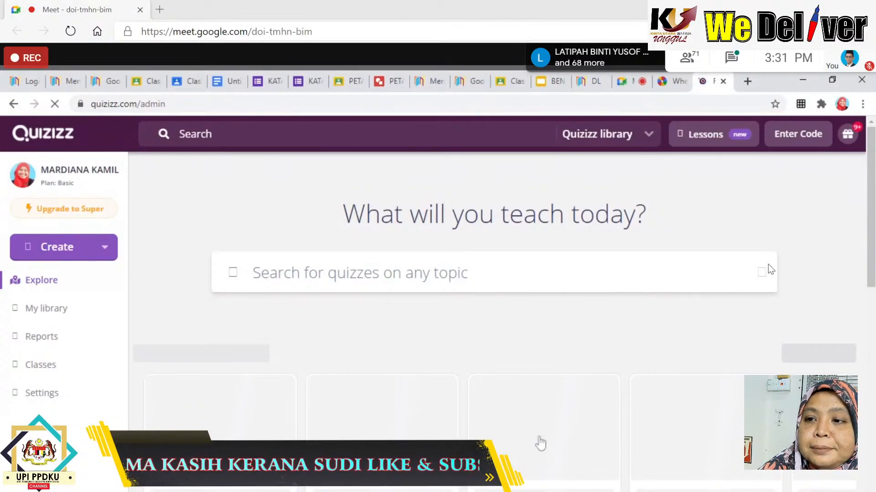
pyautogui.click(747, 83)
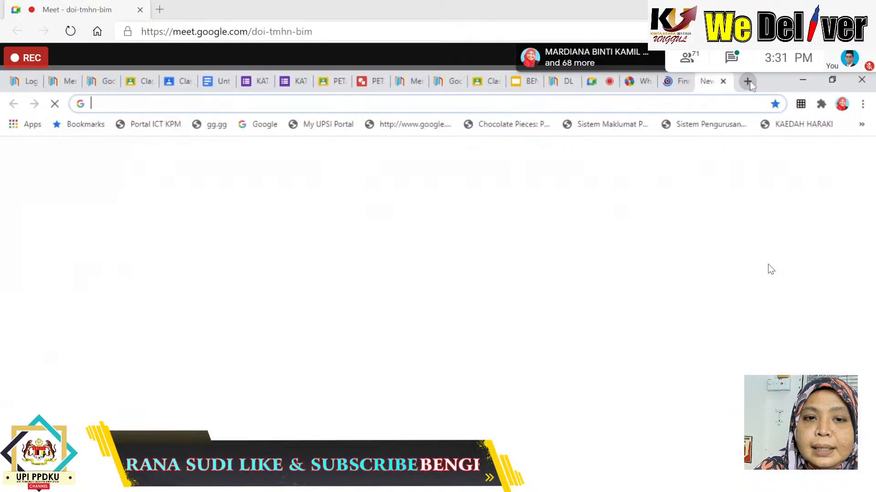
pyautogui.write('QUI')
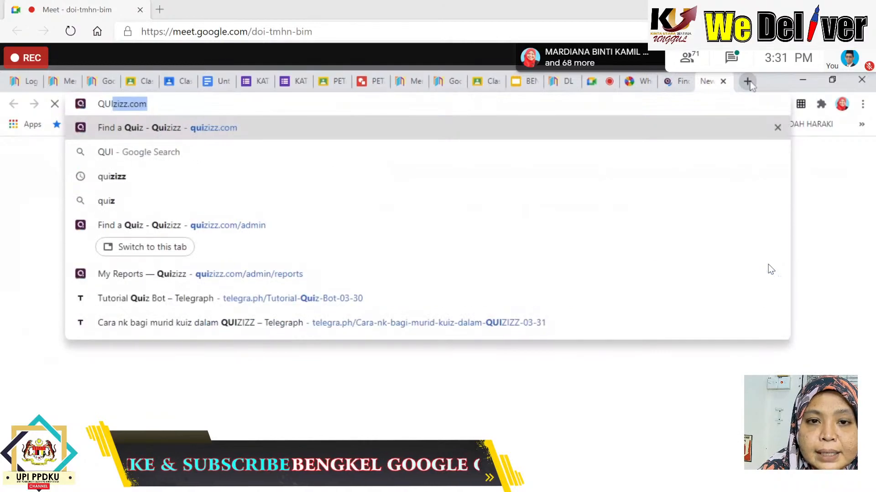
pyautogui.write('ZZ')
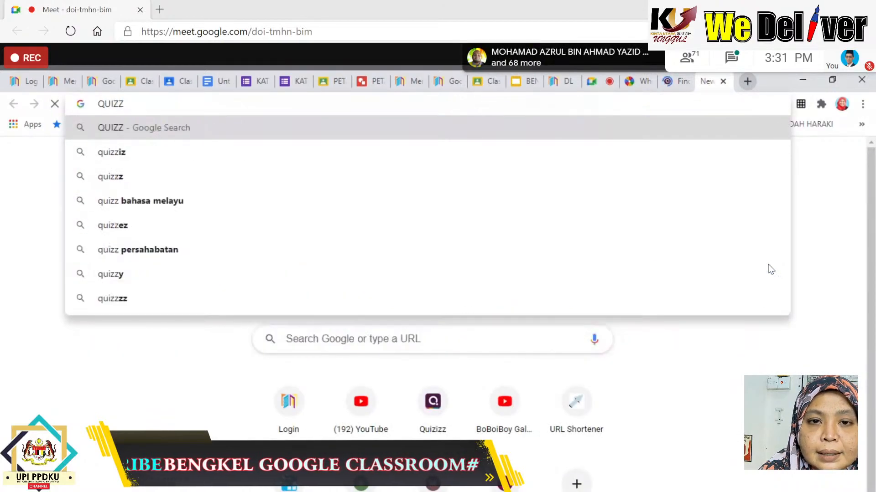
pyautogui.press('BackSpace')
pyautogui.write('IZZ')
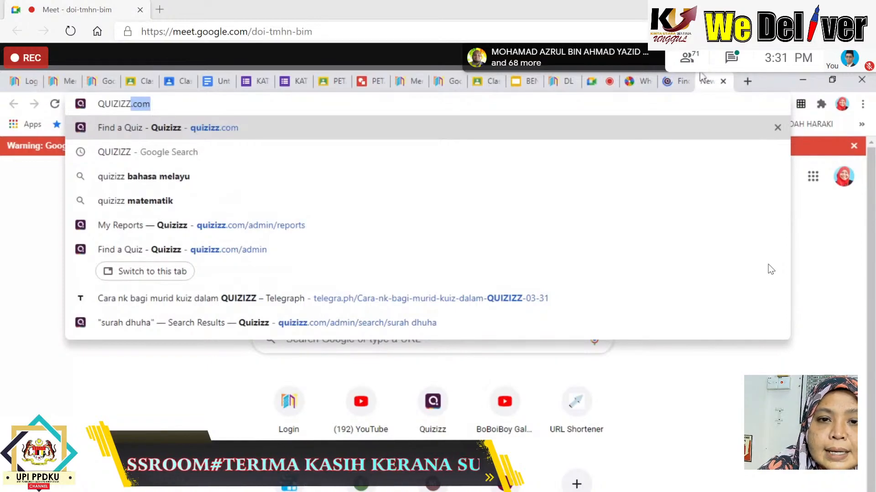
pyautogui.write('.co')
pyautogui.press('BackSpace')
pyautogui.press('BackSpace')
pyautogui.press('BackSpace')
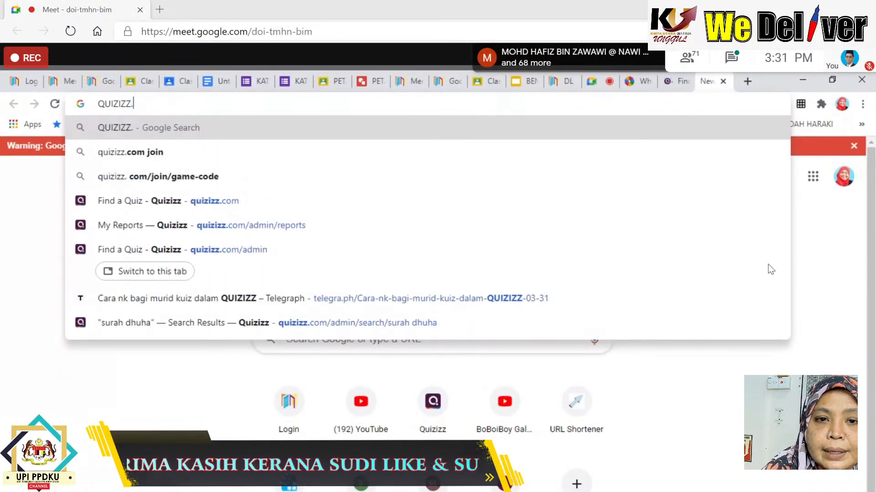
pyautogui.press('Return')
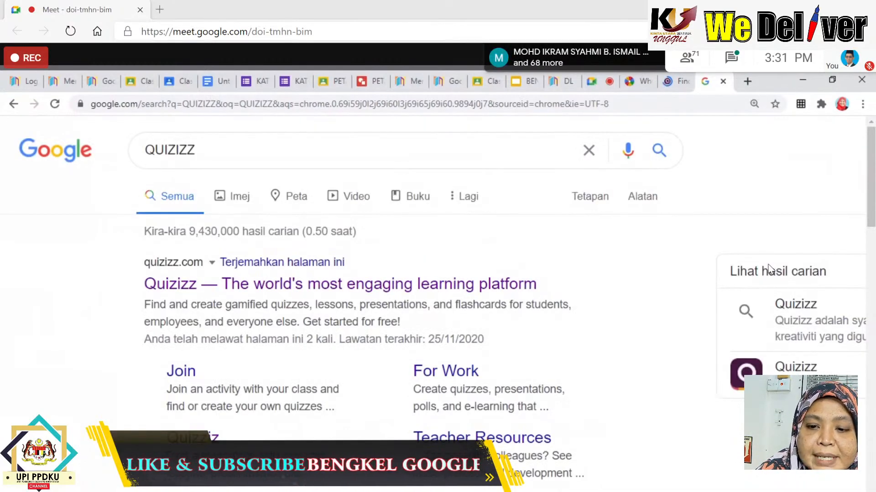
pyautogui.scroll(-3, 314, 331)
pyautogui.scroll(3, 255, 315)
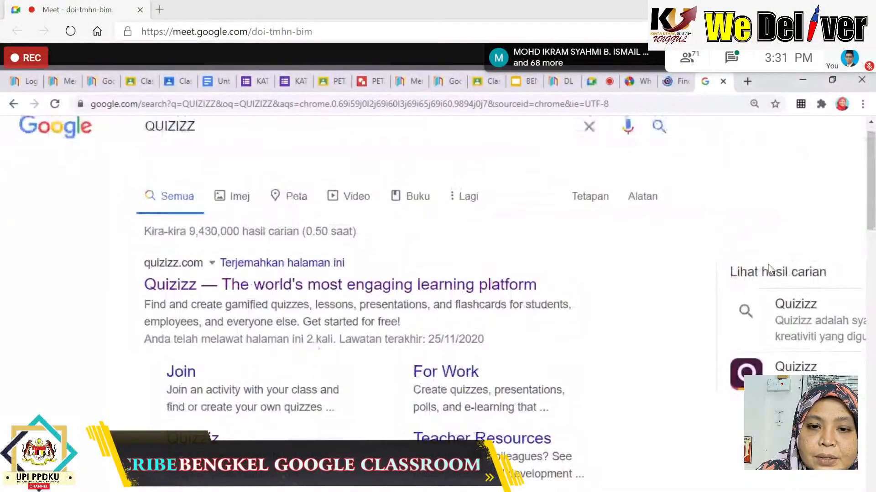
# Open Quizizz from the results, close the duplicate tab, and search the library for PUASA.
pyautogui.click(175, 292)
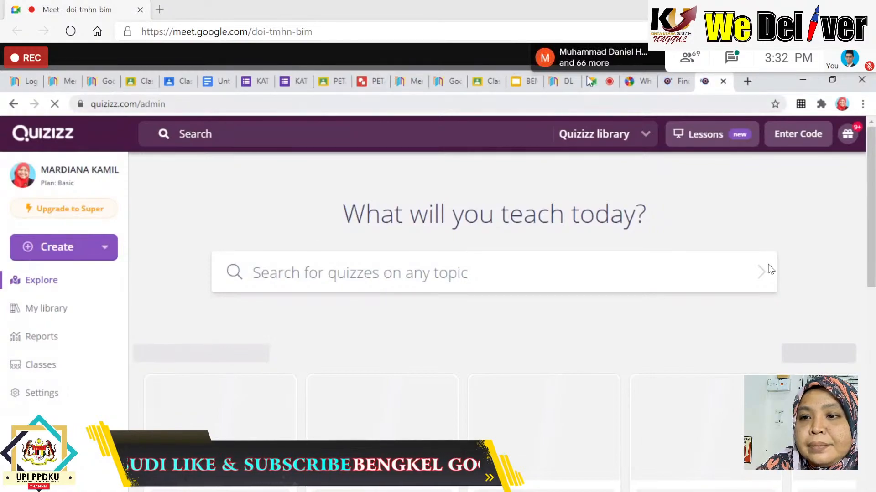
pyautogui.click(723, 82)
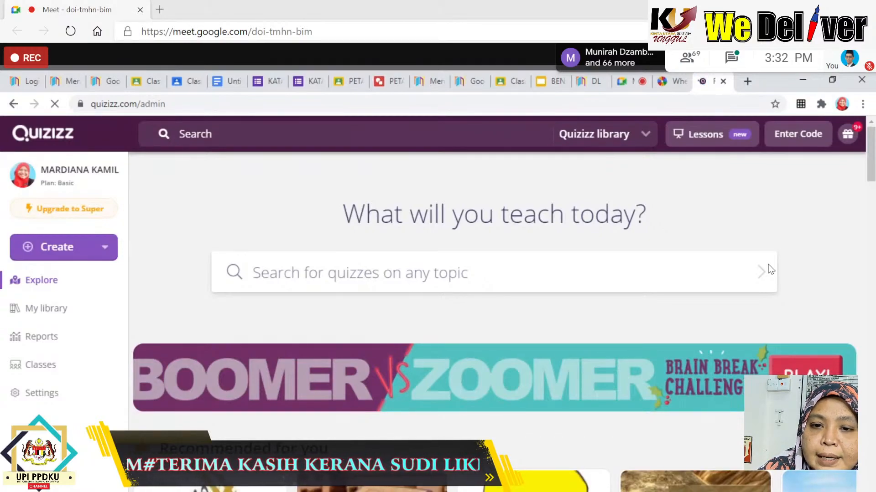
pyautogui.click(770, 269)
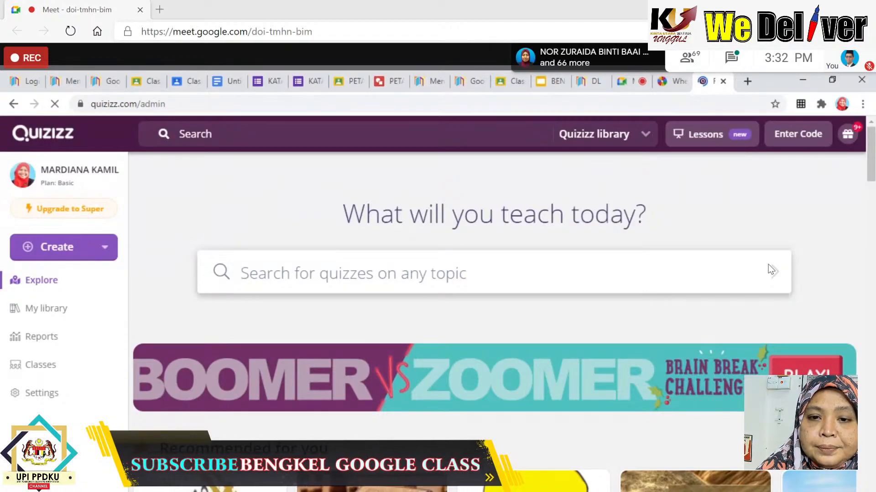
pyautogui.write('P')
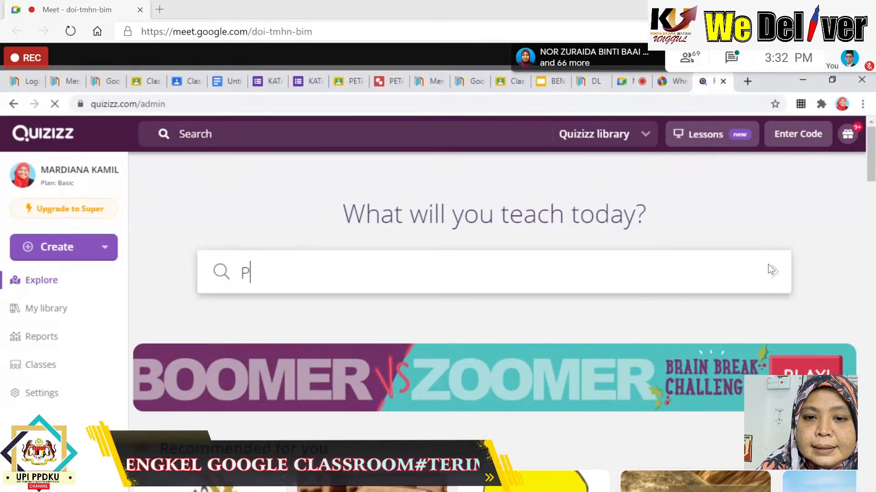
pyautogui.write('UA')
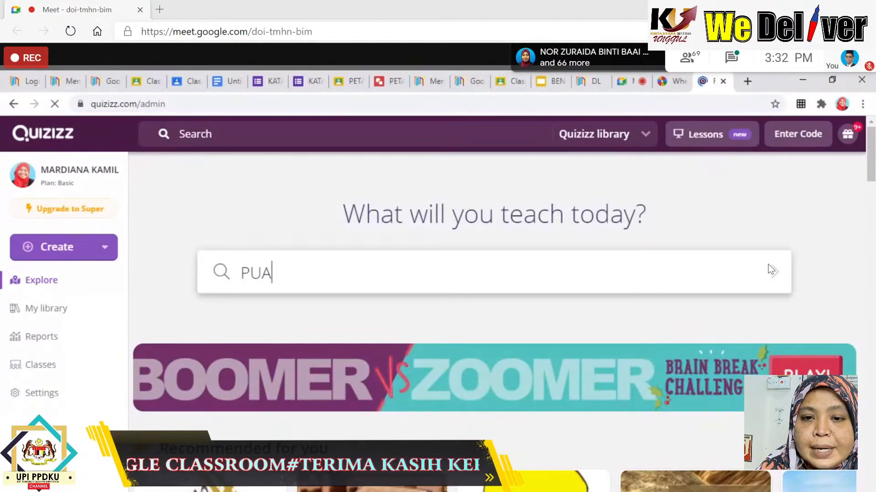
pyautogui.write('SA')
pyautogui.press('Return')
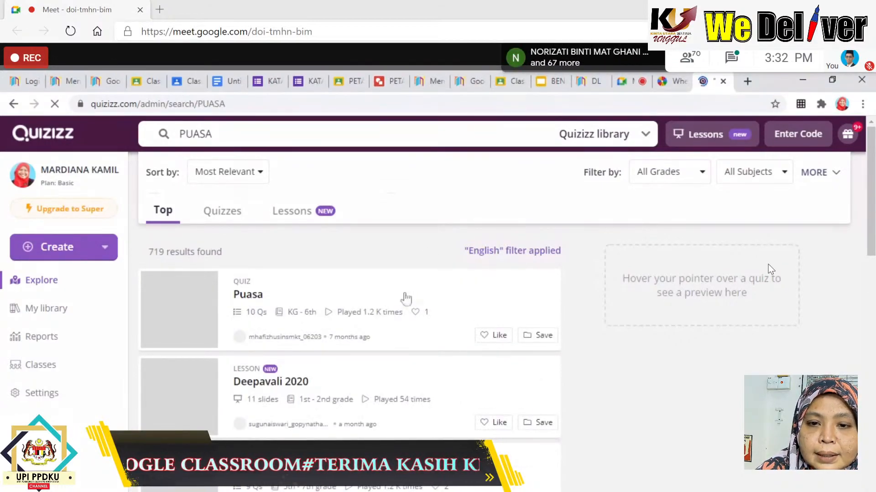
# Preview the 10-question Puasa quiz's questions and open its full quiz page.
pyautogui.moveTo(364, 322)
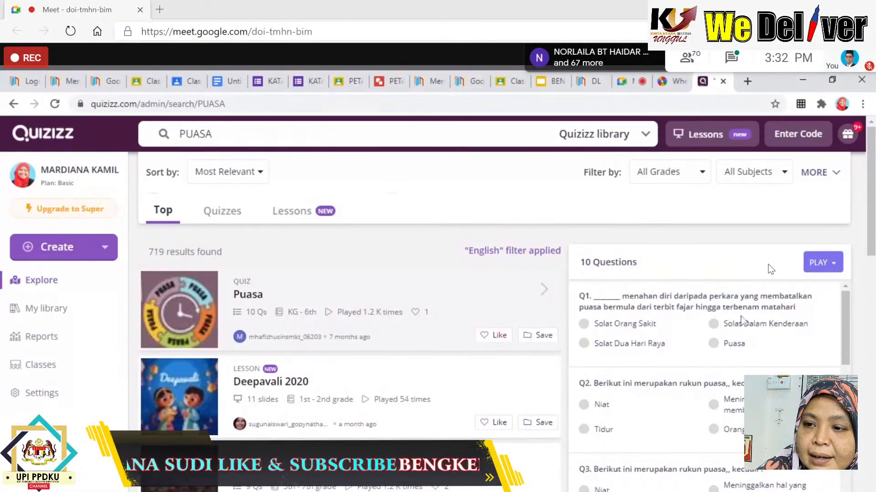
pyautogui.moveTo(845, 320); pyautogui.dragTo(844, 435)
pyautogui.scroll(-3, 770, 269)
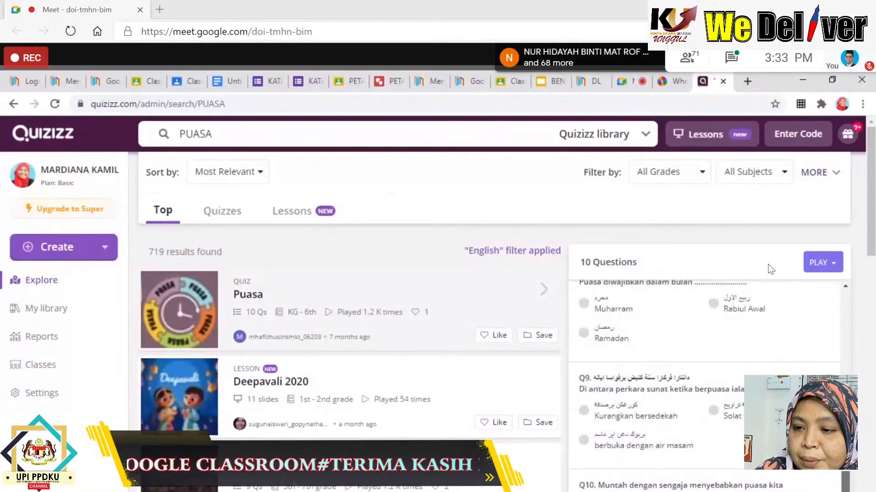
pyautogui.scroll(10, 770, 269)
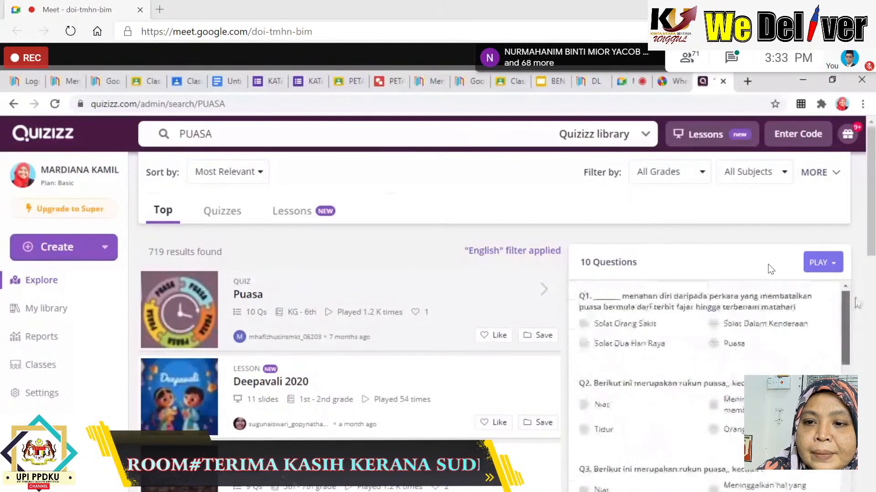
pyautogui.click(246, 296)
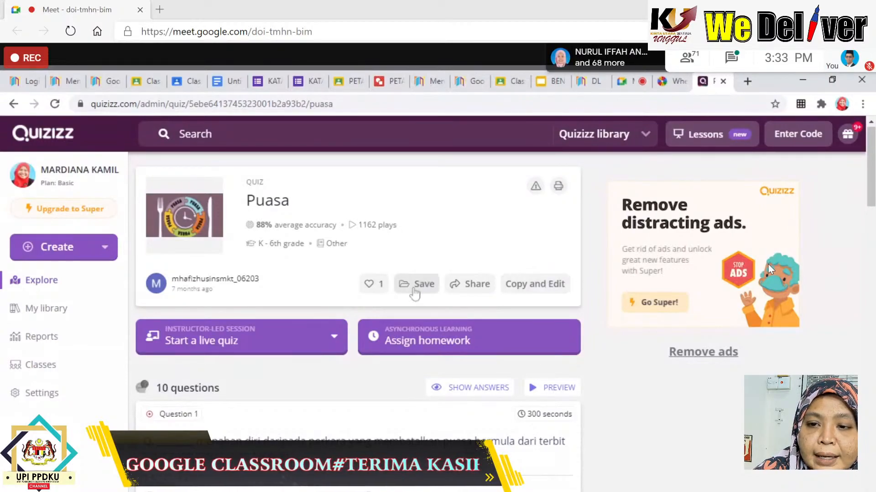
# Copy the Puasa quiz, rename the copy 'Puasa 5 URANUS', and save it.
pyautogui.click(543, 286)
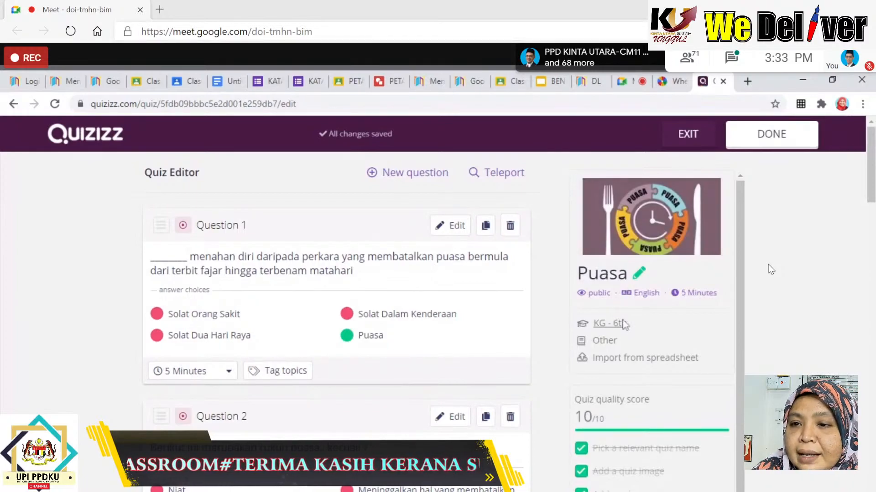
pyautogui.click(640, 274)
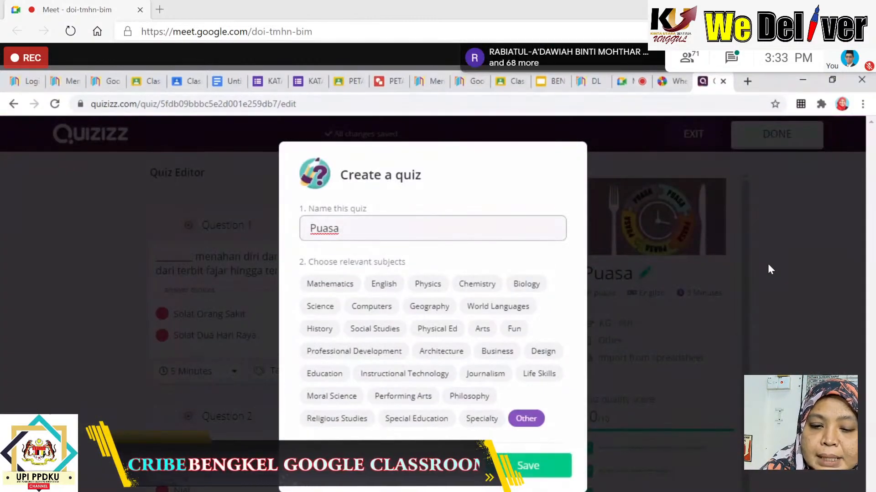
pyautogui.write('5 URANU')
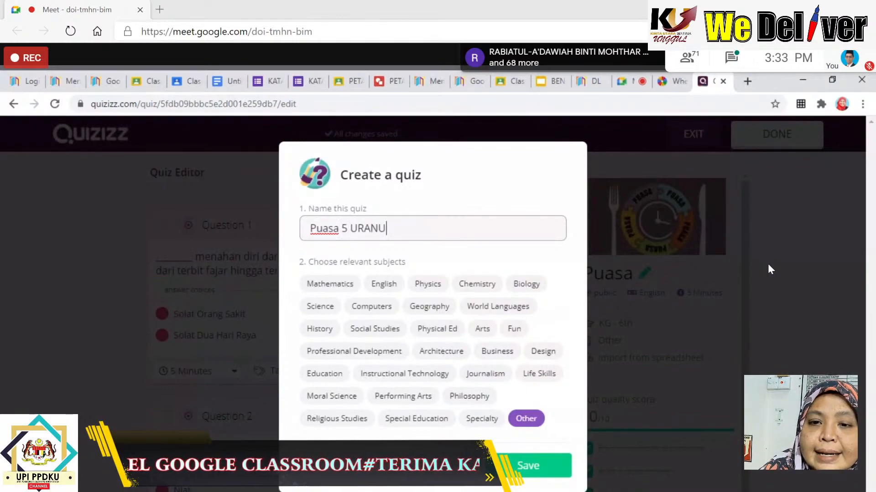
pyautogui.write('S')
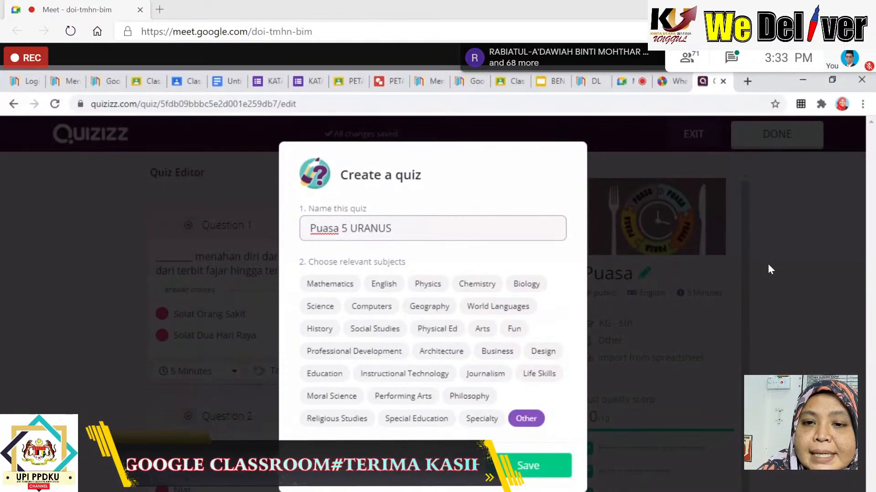
pyautogui.click(520, 468)
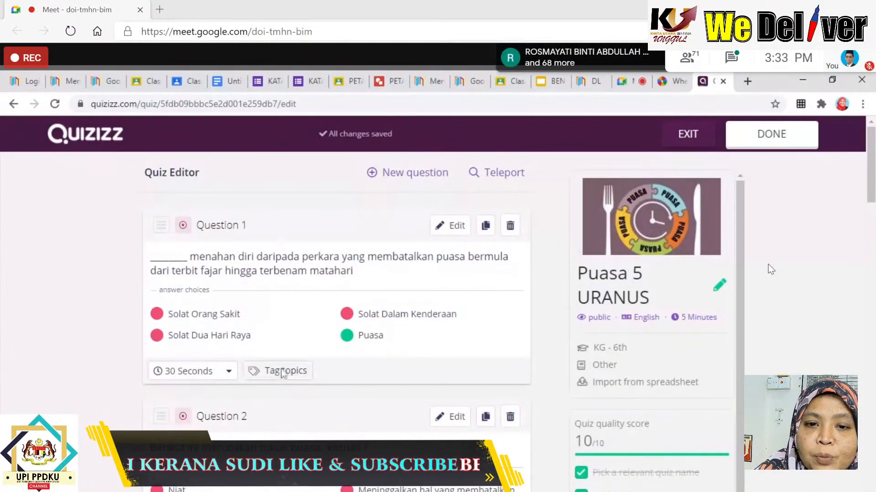
pyautogui.scroll(-15, 344, 330)
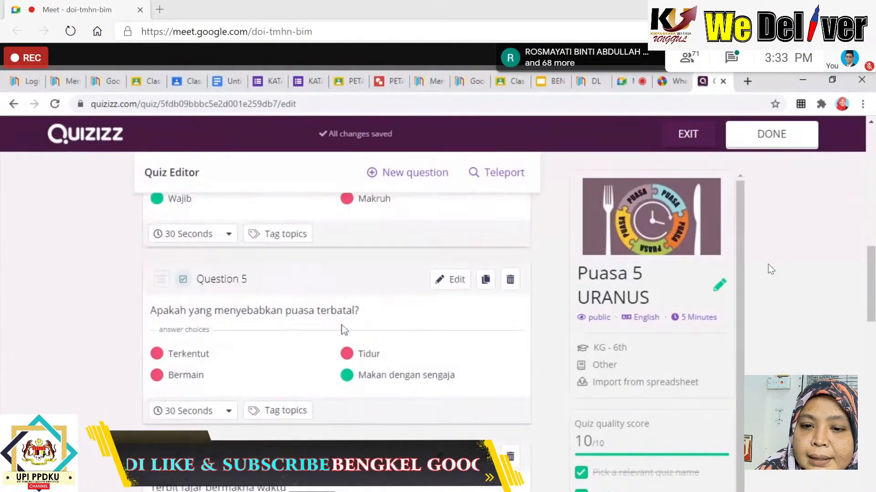
pyautogui.scroll(-13, 344, 330)
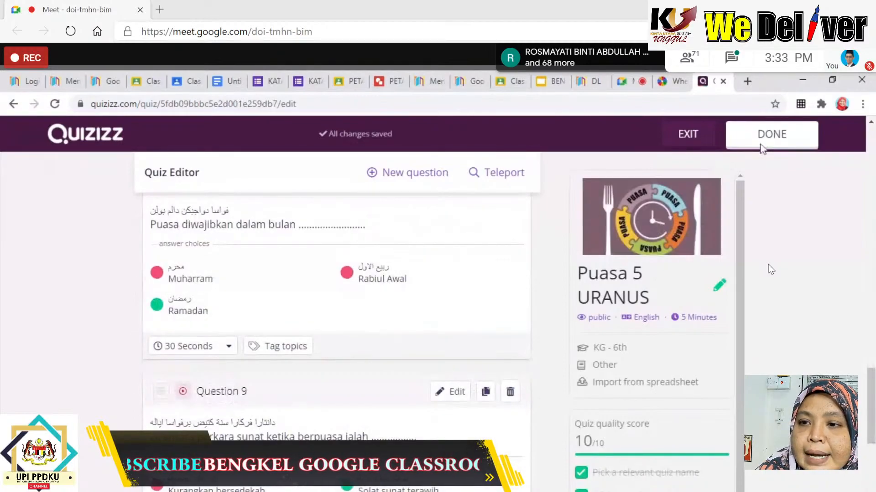
pyautogui.click(768, 144)
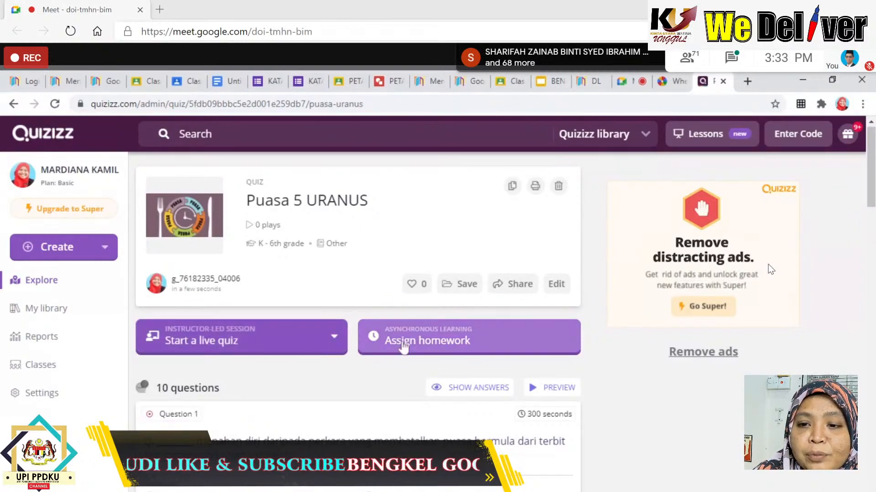
# Assign Puasa 5 URANUS as homework due Dec 18, 3:45 PM and copy its join link.
pyautogui.click(444, 346)
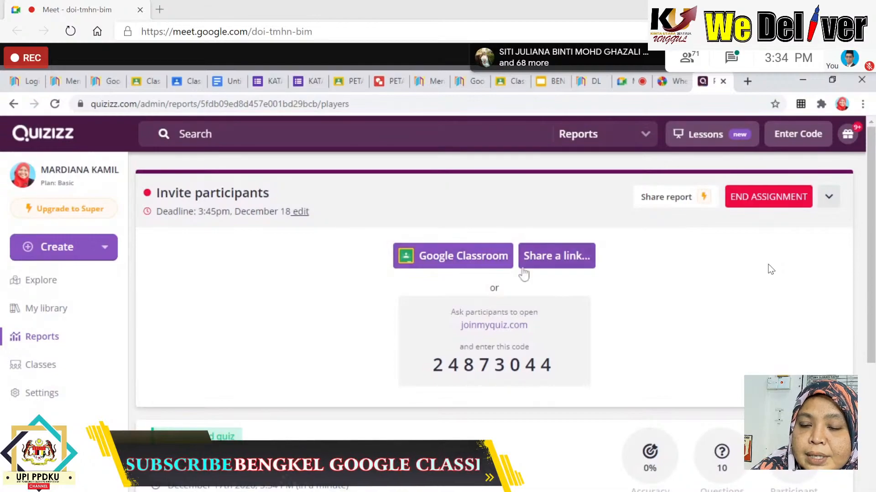
pyautogui.click(562, 264)
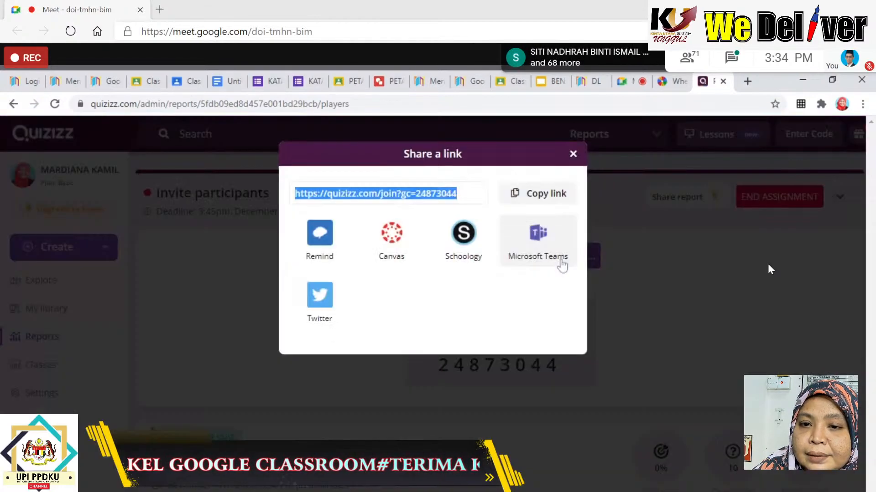
pyautogui.click(543, 196)
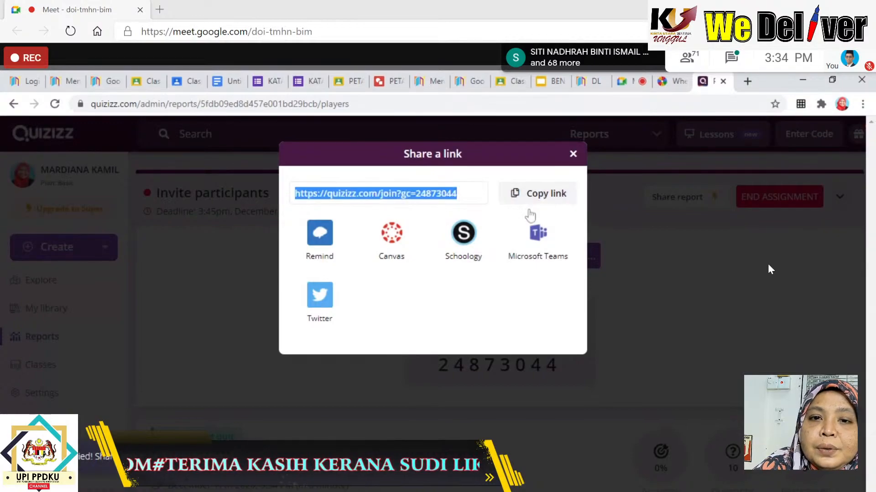
pyautogui.click(203, 84)
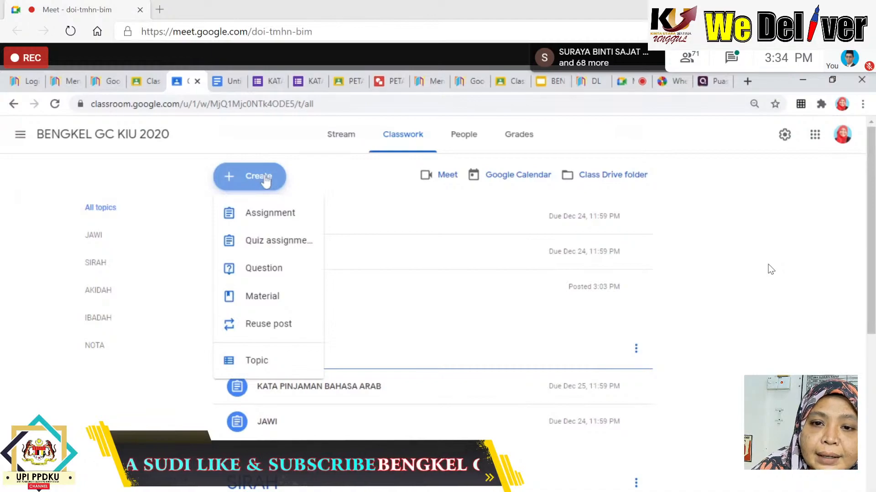
# Save a draft material titled QUIZIZZ with the pasted Quizizz join link attached.
pyautogui.click(271, 303)
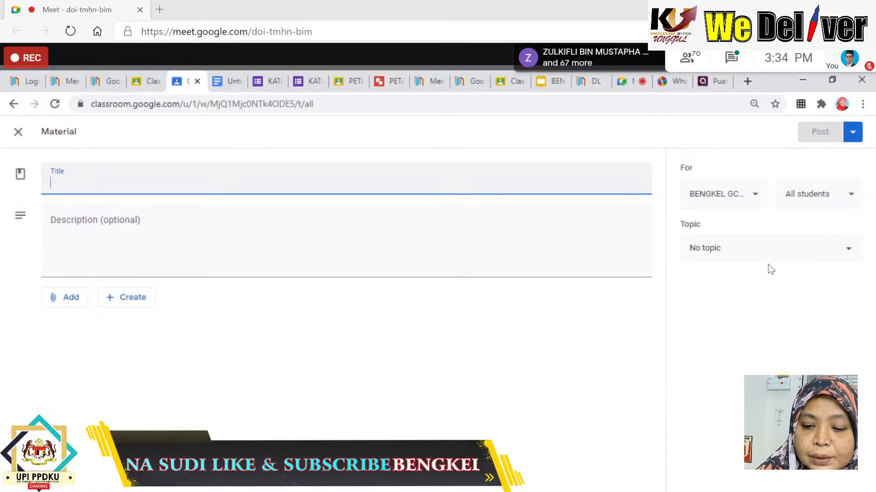
pyautogui.write('QUIZIZZ')
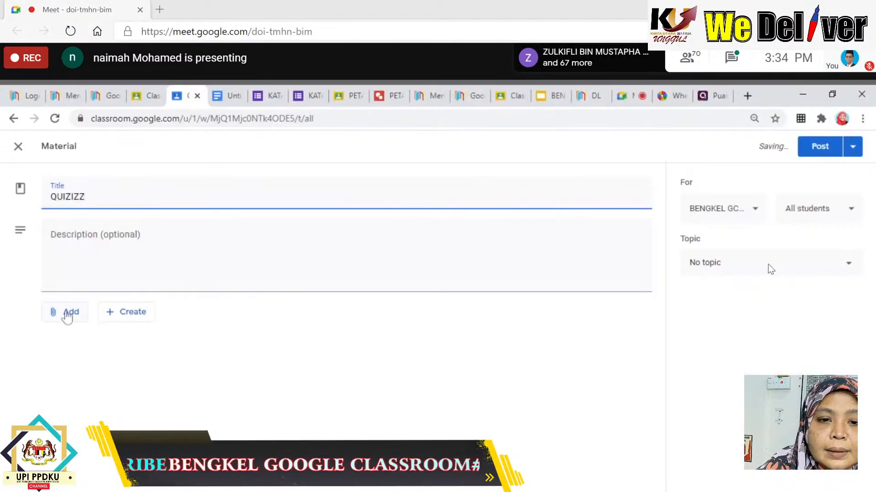
pyautogui.click(65, 312)
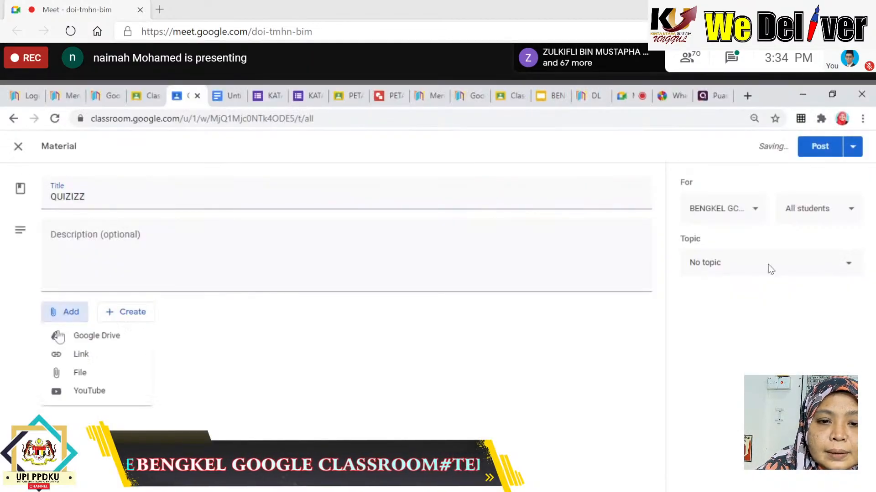
pyautogui.click(85, 356)
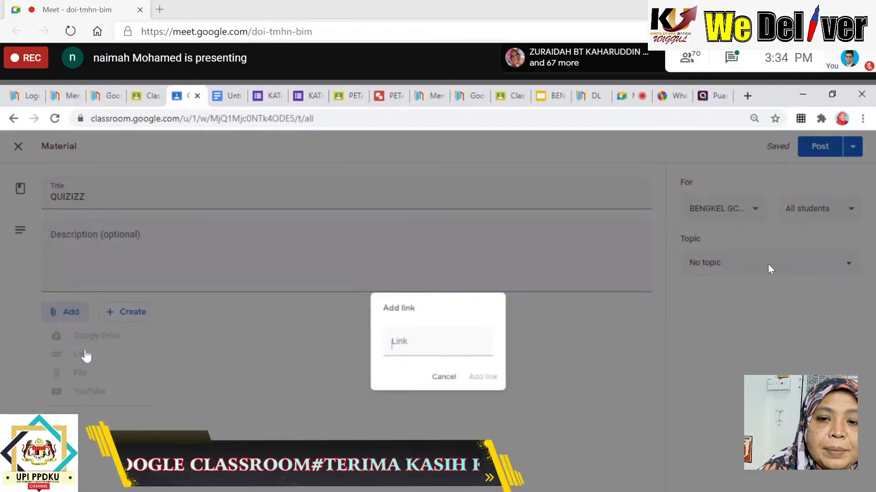
pyautogui.hotkey('ctrl', 'v')
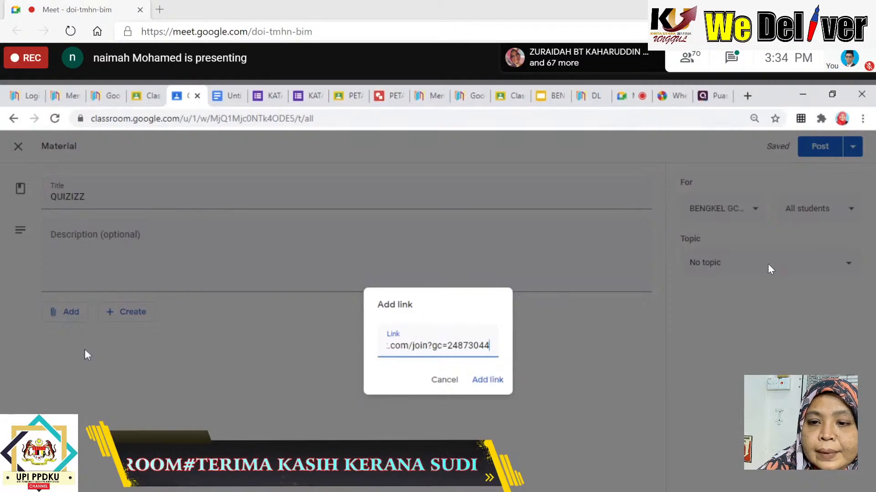
pyautogui.click(487, 382)
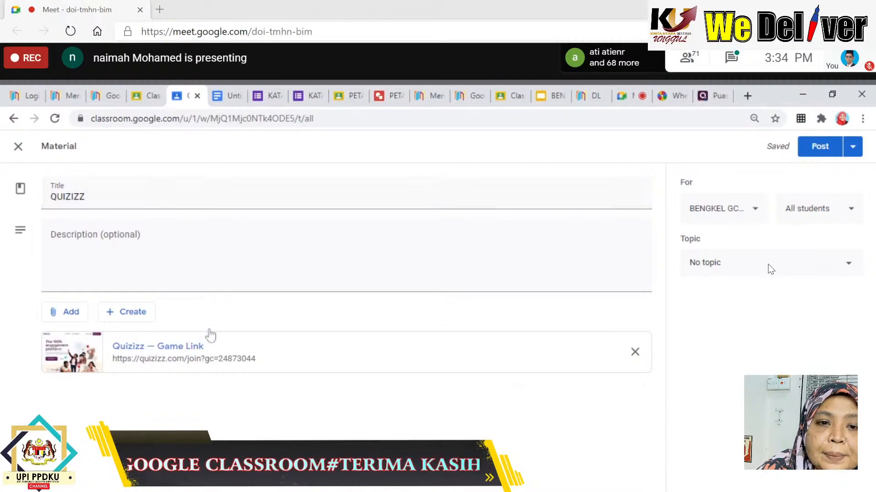
pyautogui.click(19, 145)
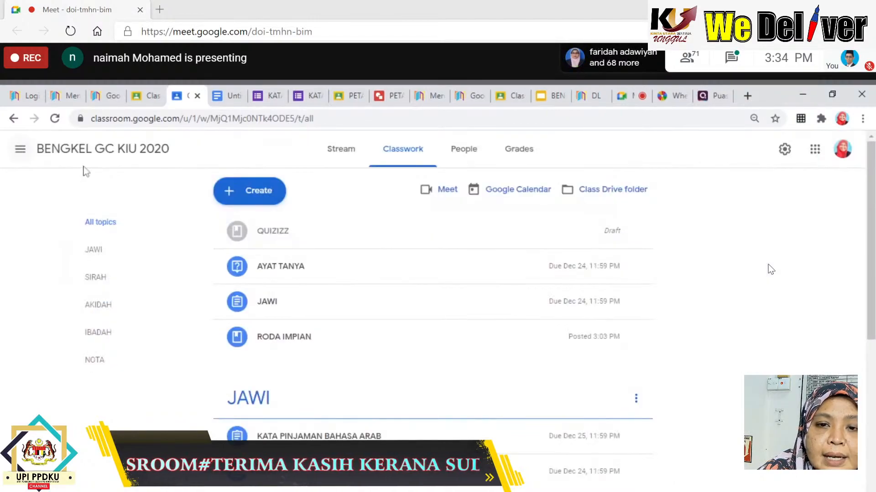
pyautogui.click(254, 194)
# Start an assignment titled KUIZ PUASA with instructions 'KLIK LINK BERIKUT'.
pyautogui.click(256, 231)
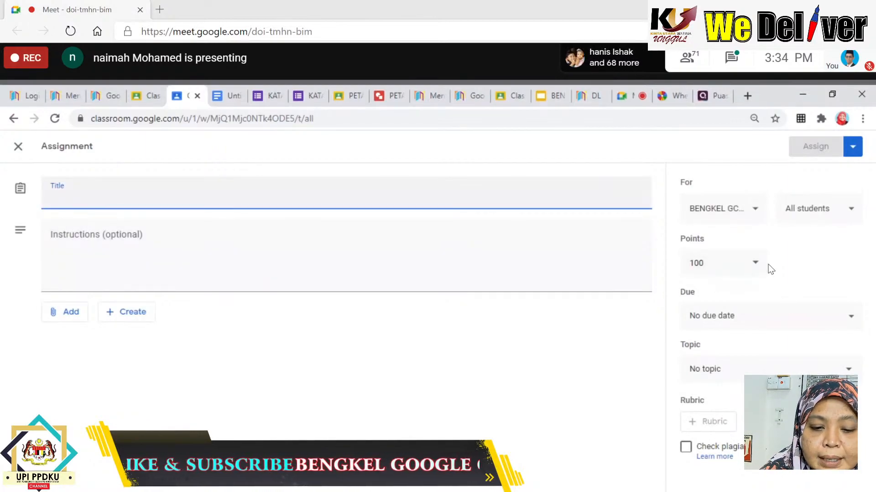
pyautogui.write('KUIZ ')
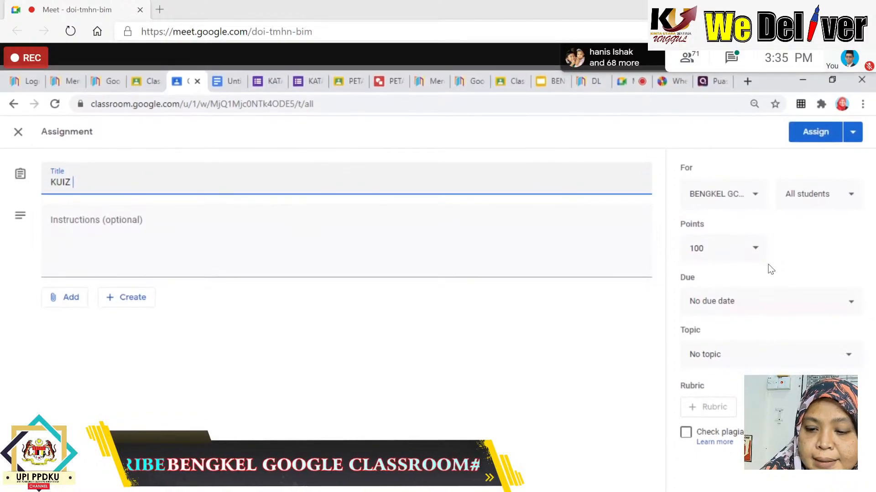
pyautogui.write('PUASA')
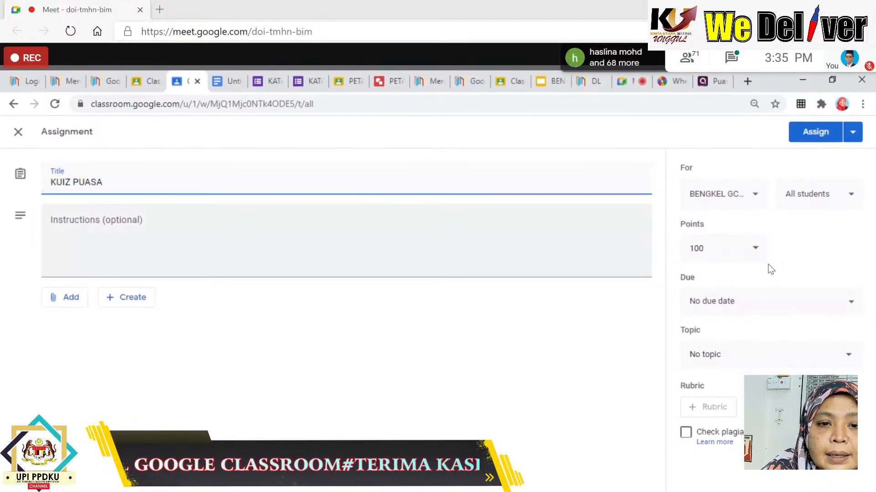
pyautogui.press('Tab')
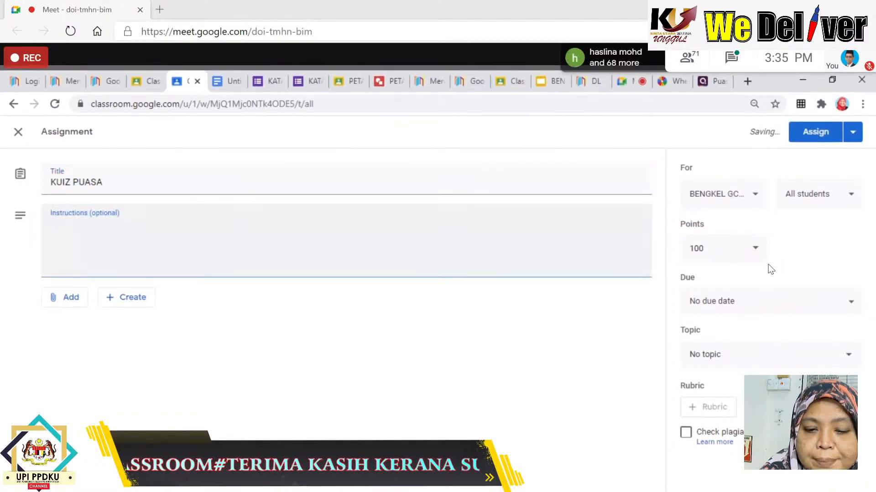
pyautogui.write('ZAWE')
pyautogui.press('BackSpace')
pyautogui.press('BackSpace')
pyautogui.press('BackSpace')
pyautogui.press('BackSpace')
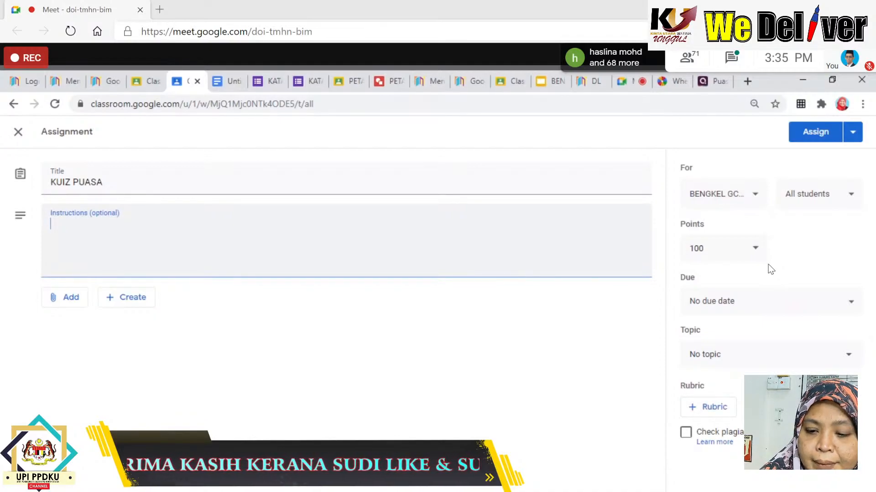
pyautogui.write('KLIK LINK')
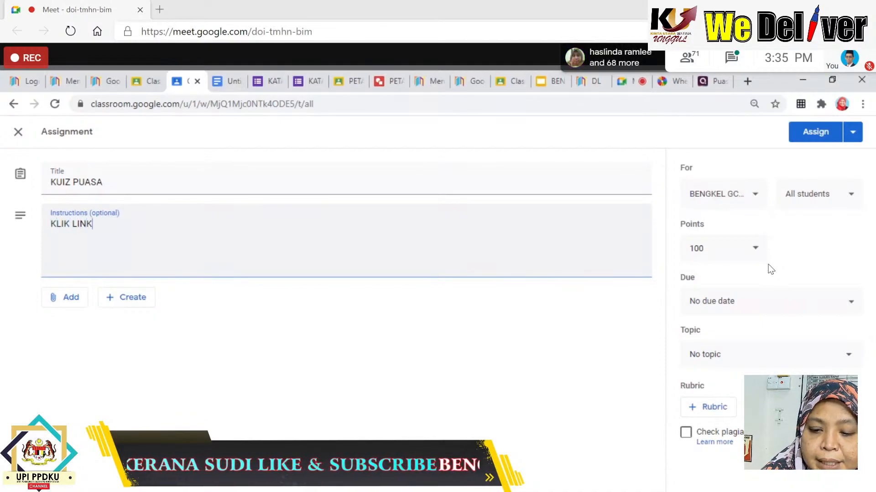
pyautogui.write(' BERIKUT')
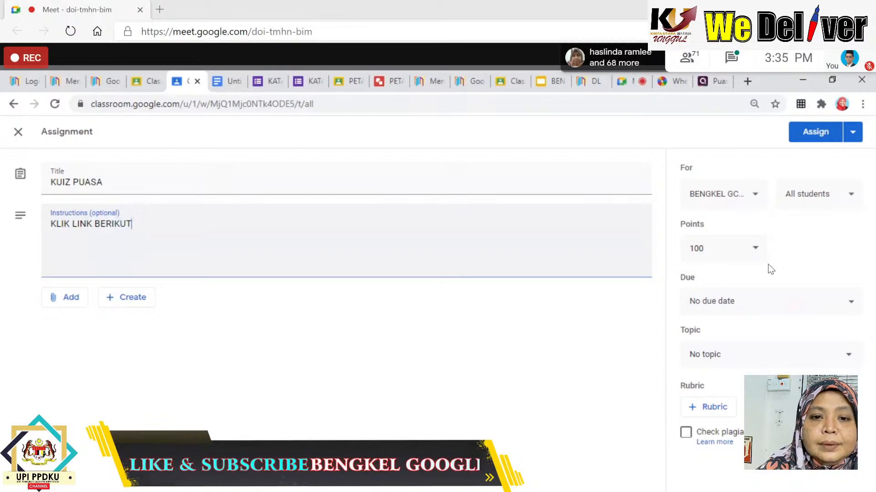
# Attach the copied Quizizz join link to the assignment.
pyautogui.click(71, 303)
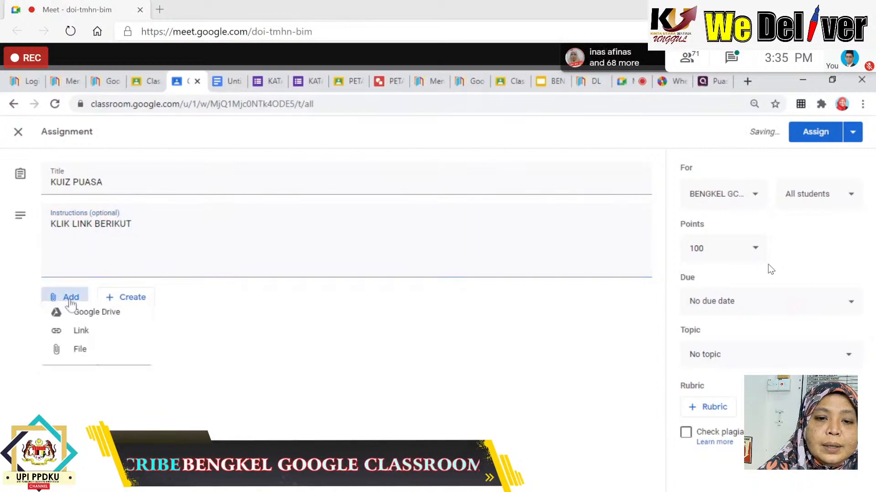
pyautogui.click(72, 345)
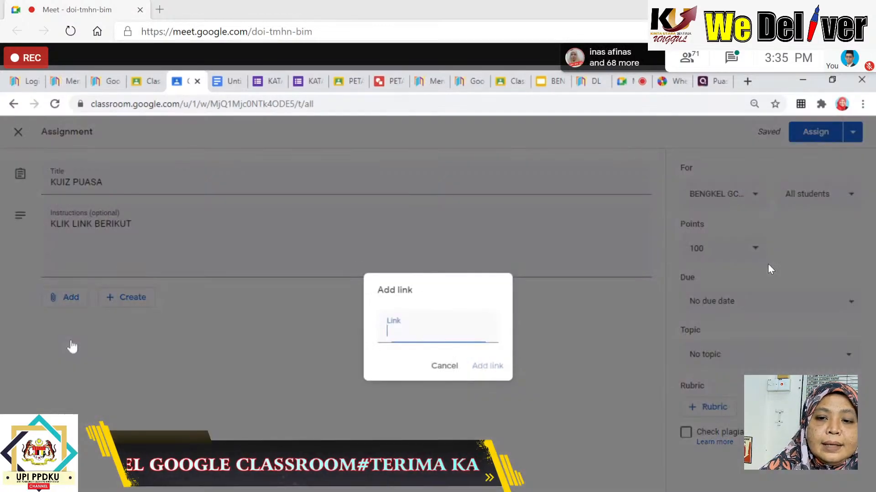
pyautogui.write('https://quizizz.com/join?gc=24873044')
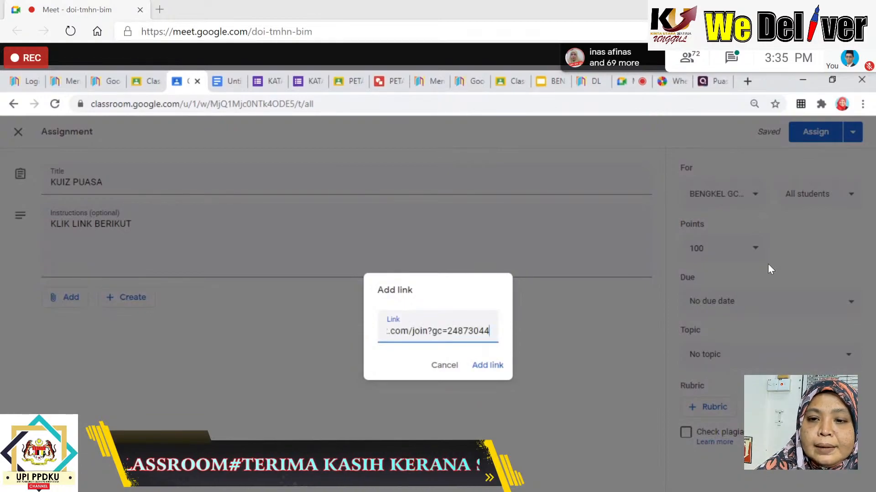
pyautogui.click(487, 365)
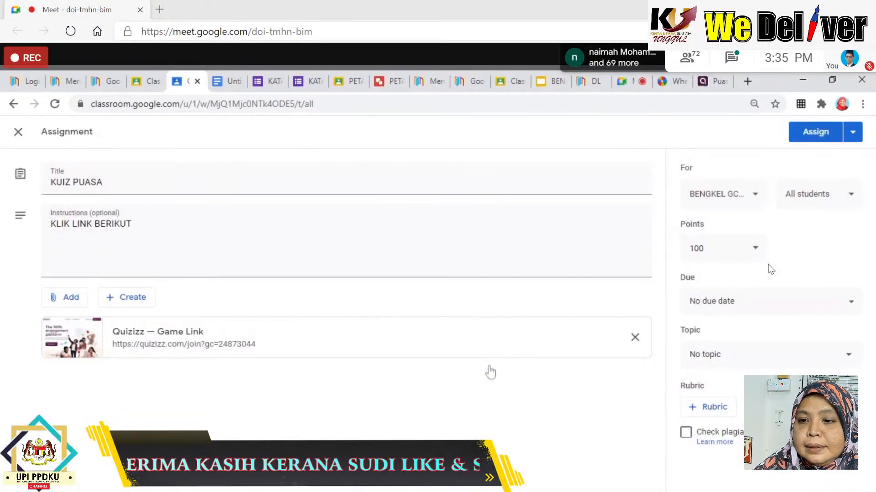
# Keep KUIZ PUASA at 100 points and set it due Dec 24, 2020 at 11:59 PM.
pyautogui.click(758, 259)
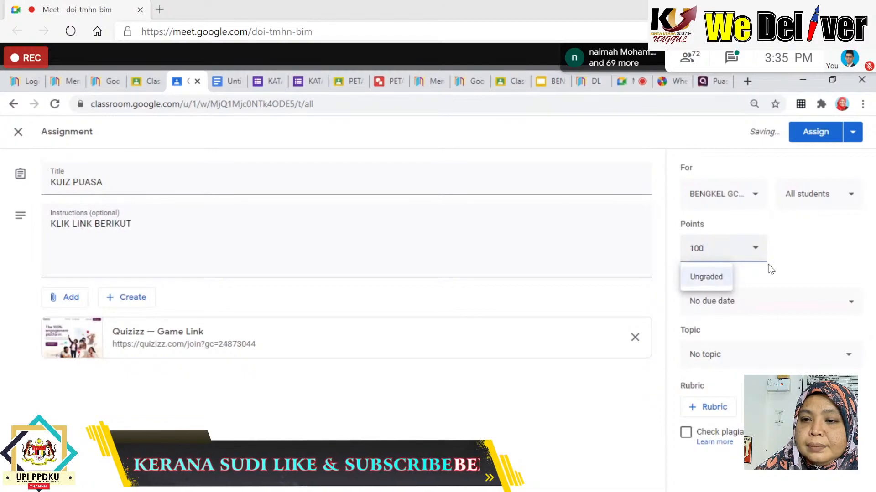
pyautogui.click(770, 270)
pyautogui.click(734, 313)
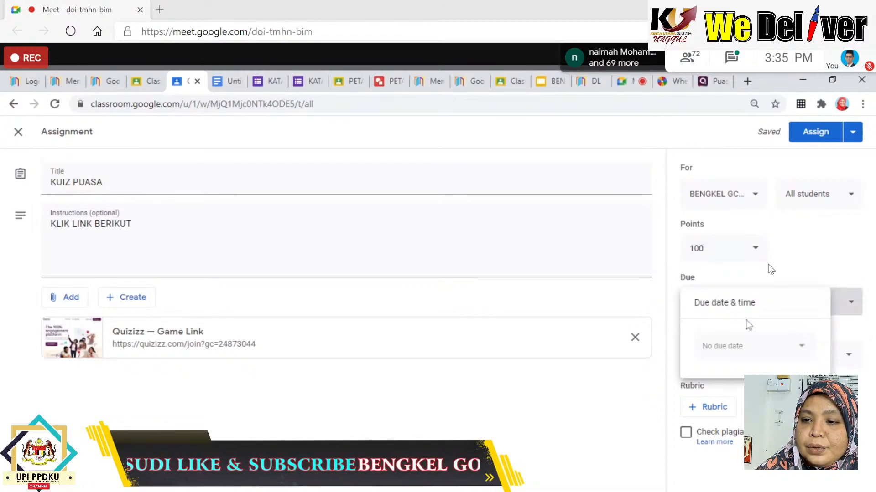
pyautogui.click(752, 351)
pyautogui.click(777, 458)
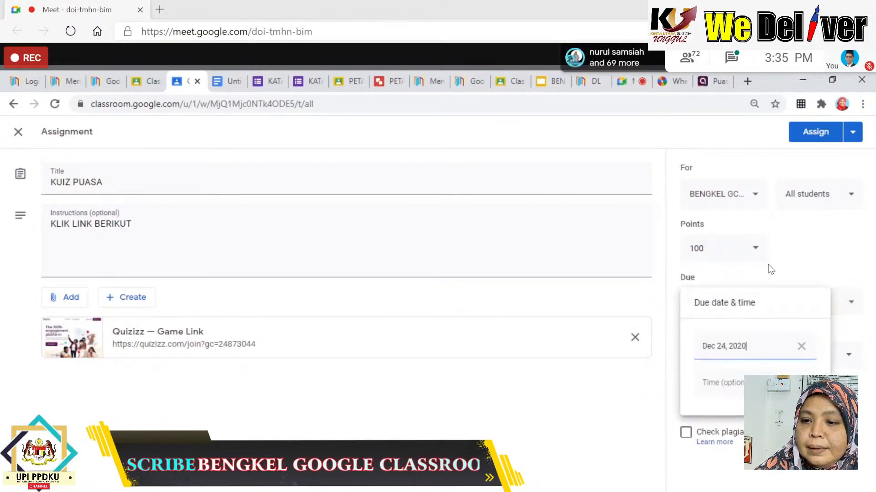
pyautogui.click(748, 385)
pyautogui.click(771, 435)
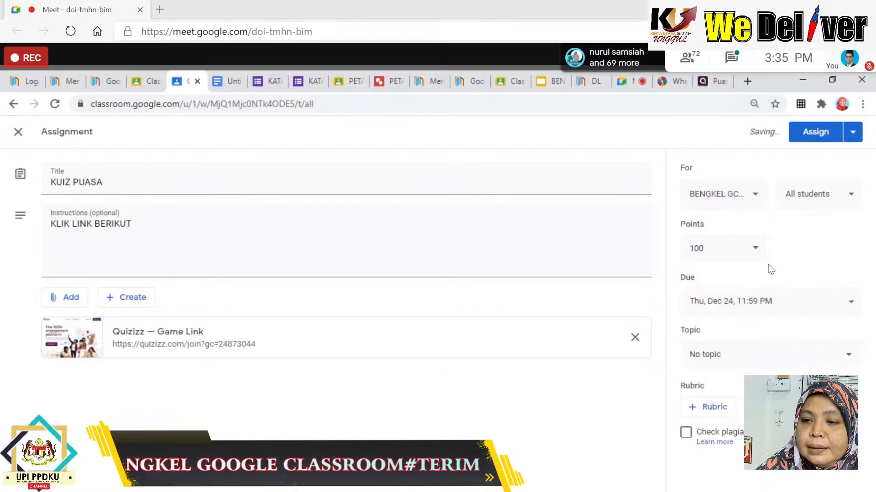
# File KUIZ PUASA under the IBADAH topic and assign it to all students.
pyautogui.click(746, 369)
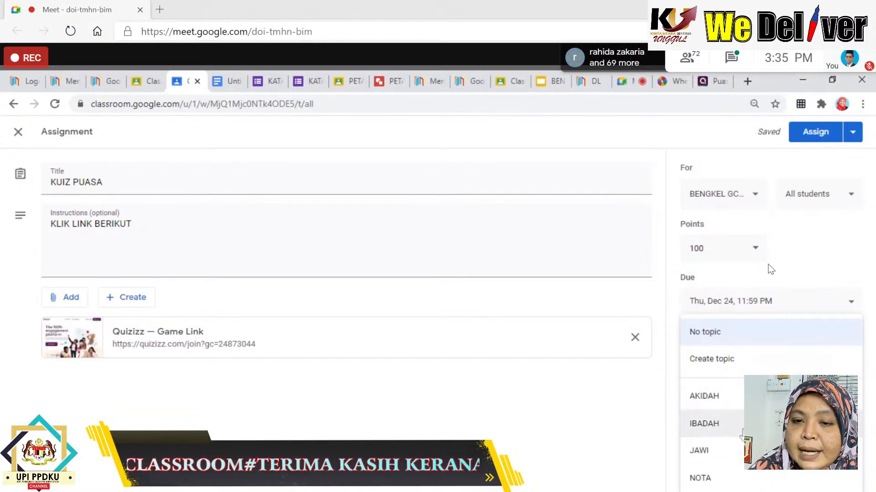
pyautogui.click(731, 426)
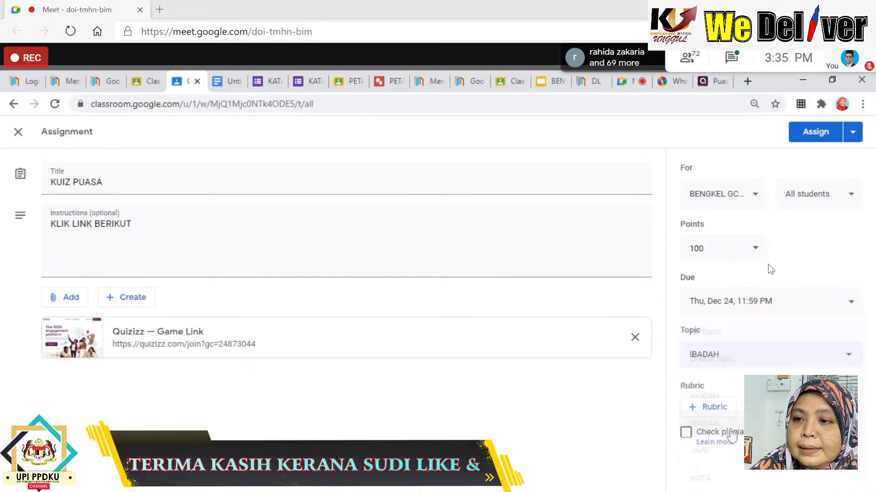
pyautogui.click(815, 138)
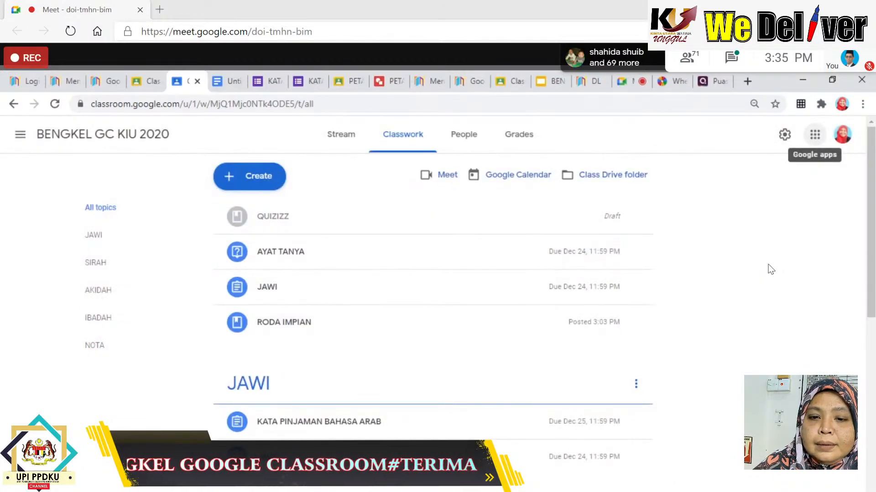
# Expand the KUIZ PUASA assignment under IBADAH and open its Quizizz Game Link attachment.
pyautogui.scroll(-3, 427, 290)
pyautogui.scroll(-3, 427, 290)
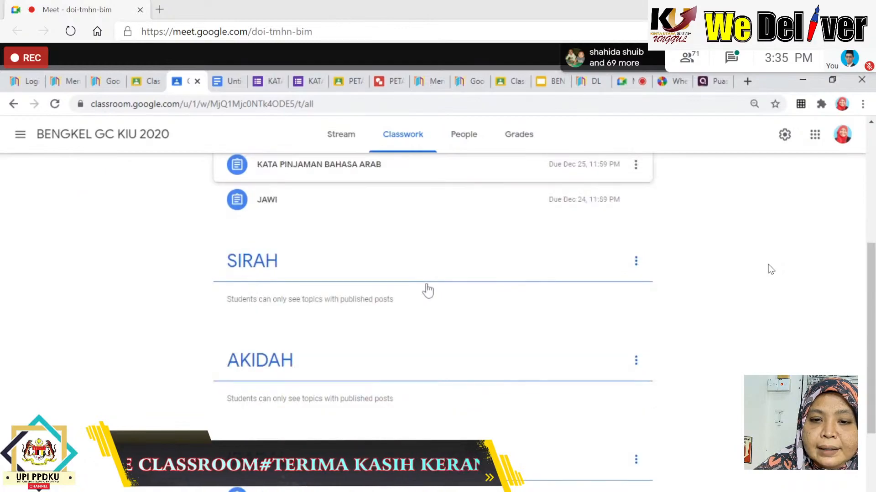
pyautogui.scroll(-3, 428, 290)
pyautogui.click(307, 376)
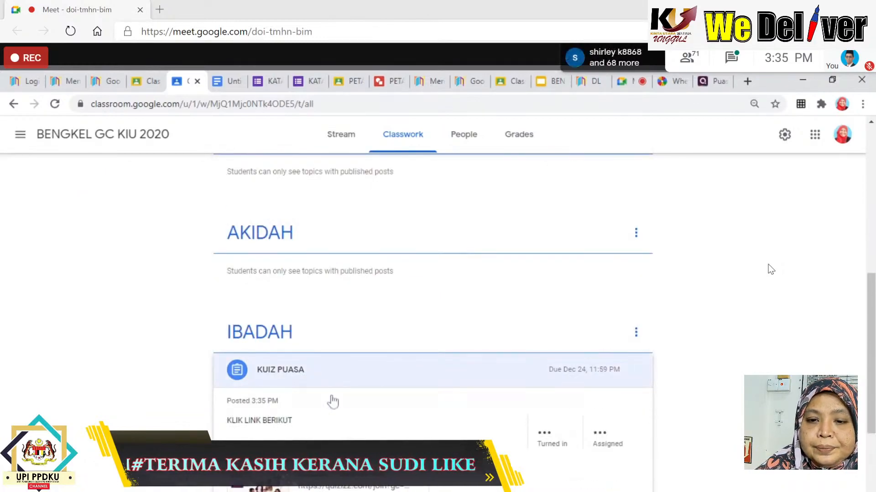
pyautogui.scroll(-3, 365, 413)
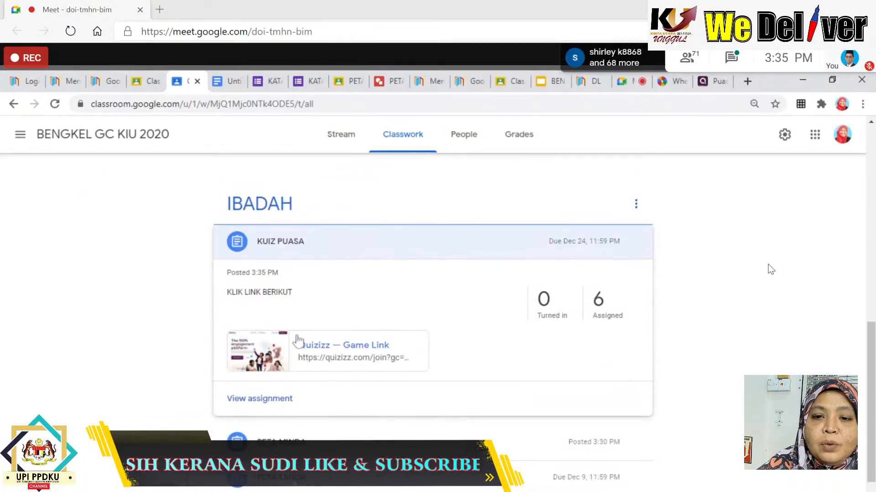
pyautogui.click(350, 354)
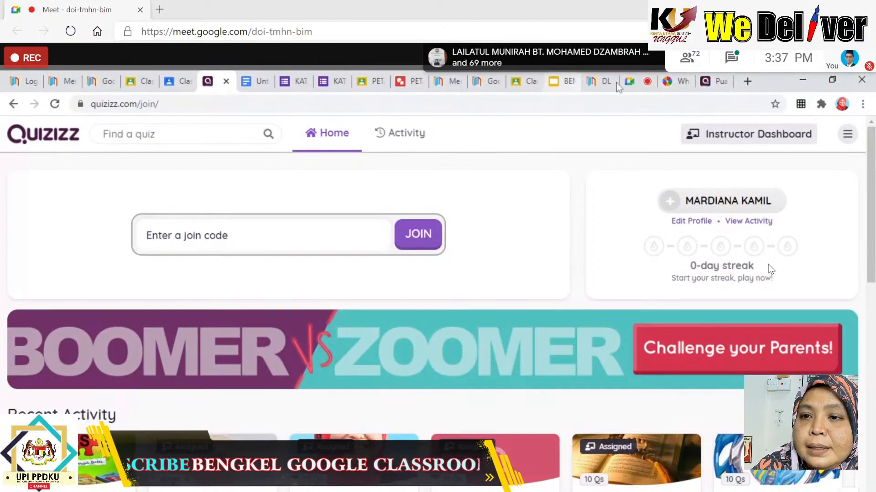
# Switch back to the Google Meet call where the chat shows the padletkiu link.
pyautogui.click(635, 89)
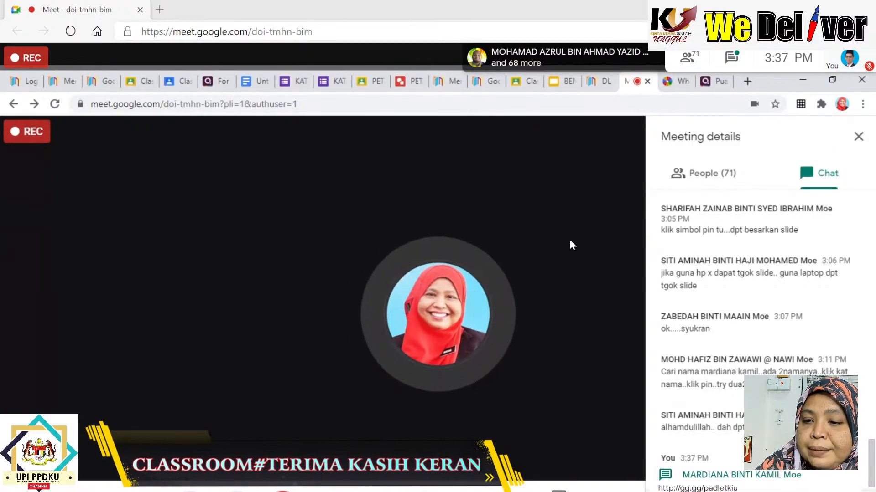
# Load the gg.gg/padletkiu Padlet wall in a new tab and title a new post BENGKEL GOOGLE CLASSROOM.
pyautogui.click(747, 81)
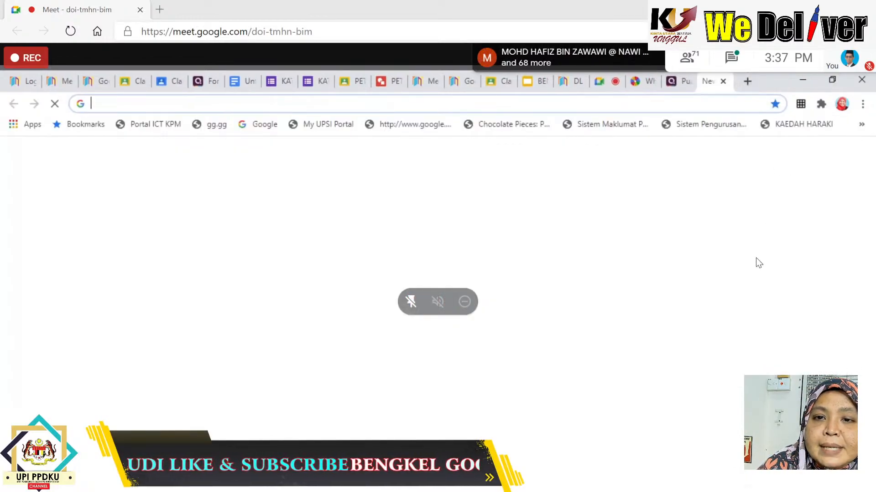
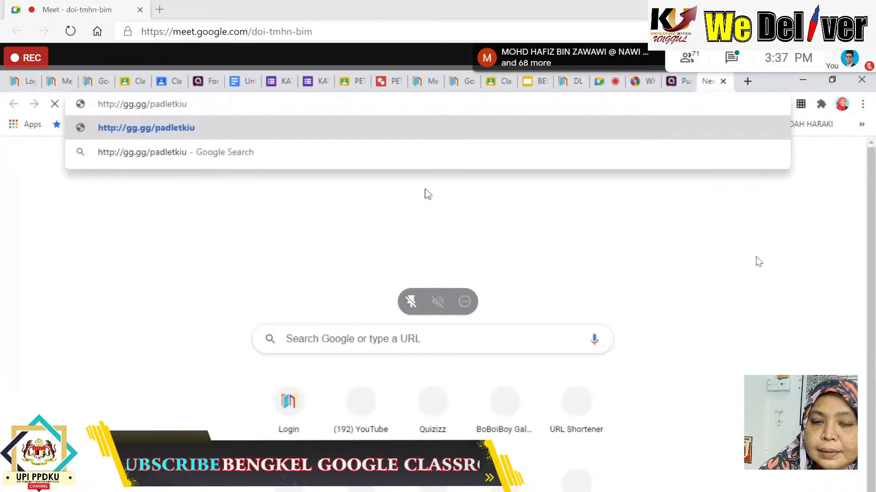
pyautogui.press('Return')
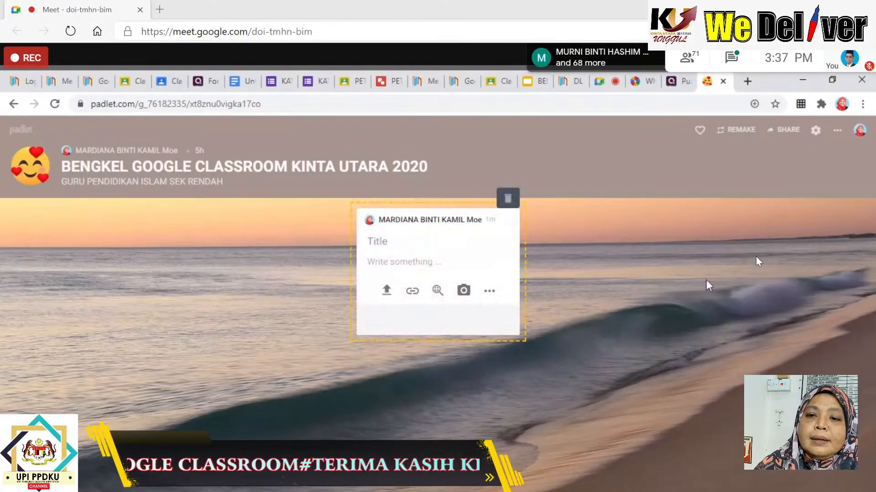
pyautogui.write('BE')
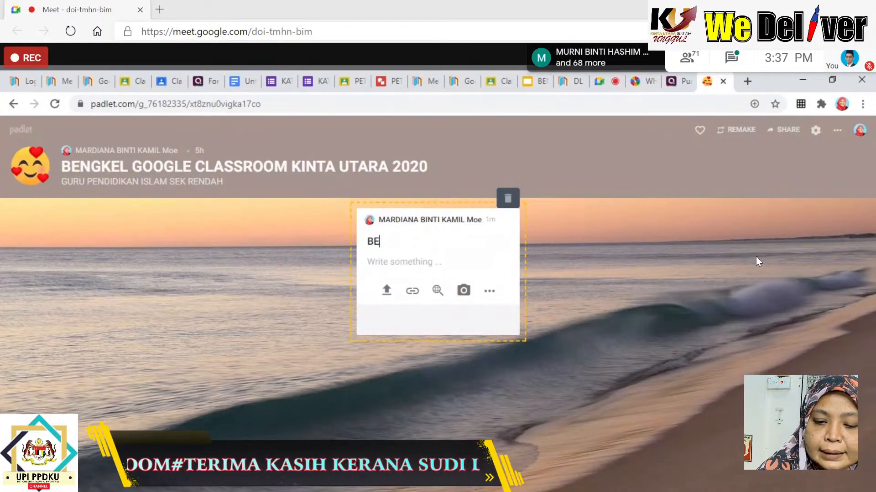
pyautogui.write('NGKEL G')
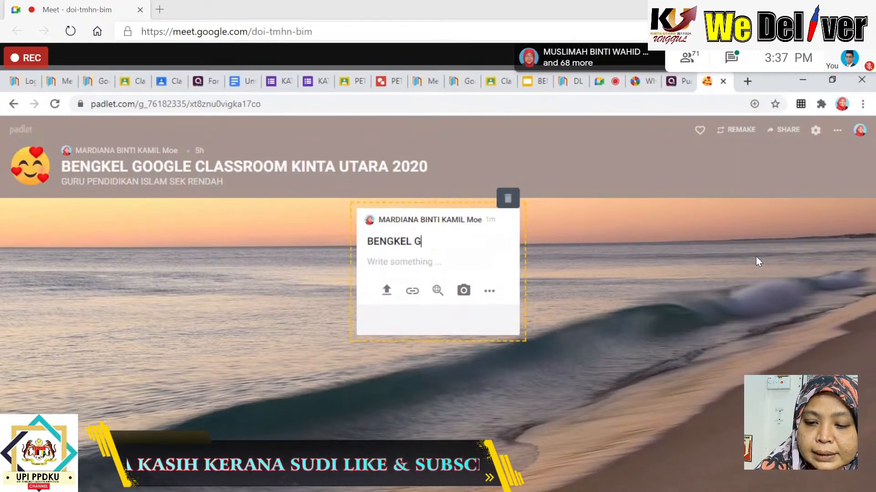
pyautogui.write('OOGLE C')
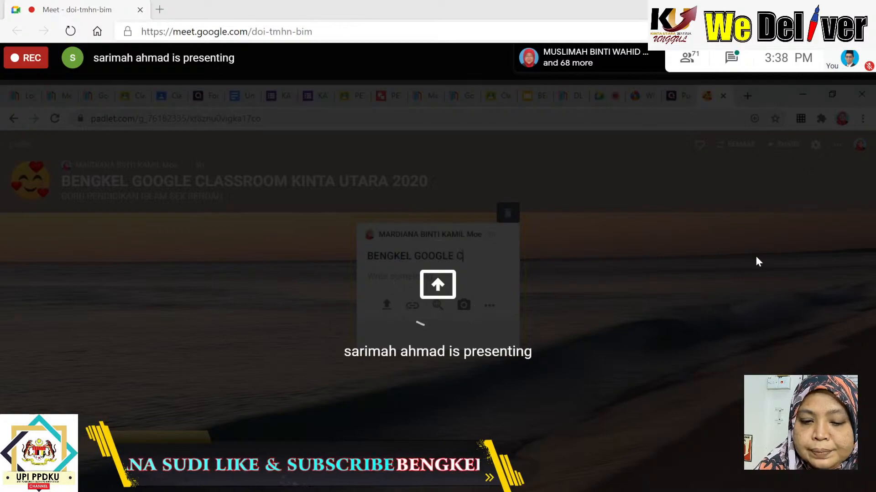
pyautogui.write('LASSROOM')
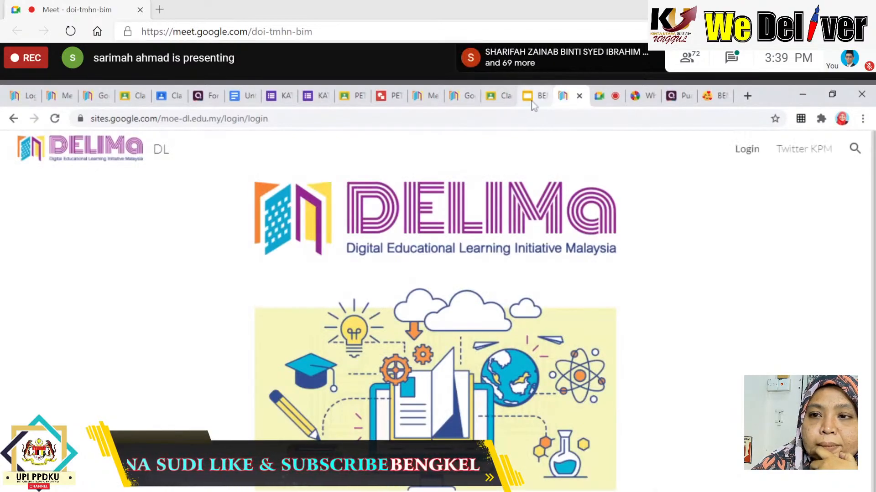
# Bring up the Padlet wall tab and highlight its full URL in the address bar.
pyautogui.click(713, 104)
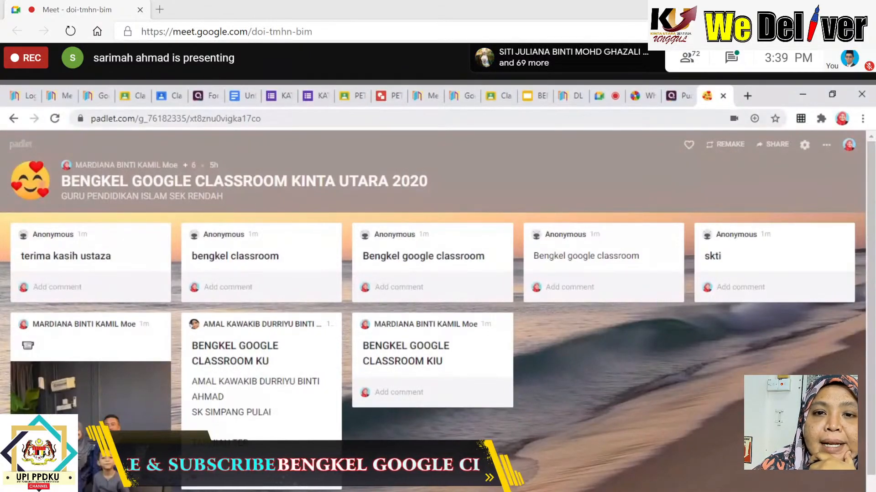
pyautogui.moveTo(263, 118); pyautogui.dragTo(91, 119)
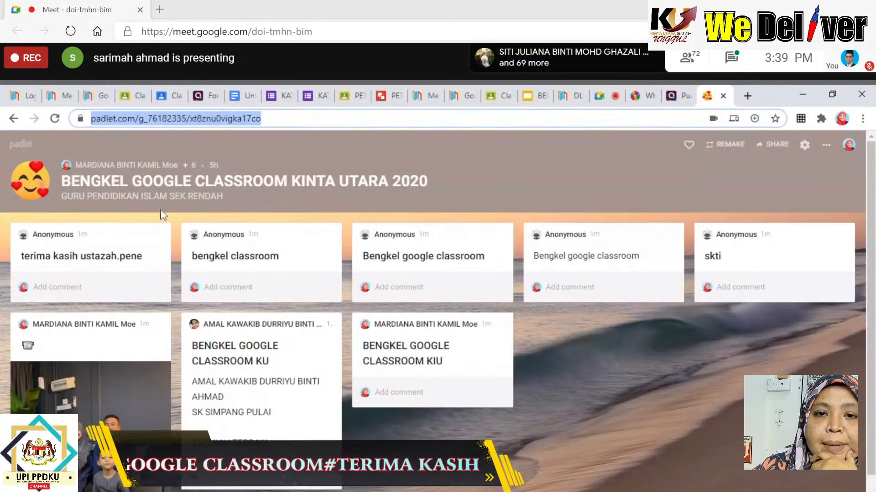
# Go back to the BENGKEL GC KIU 2020 Classroom tab and show Classwork with all topics.
pyautogui.click(177, 99)
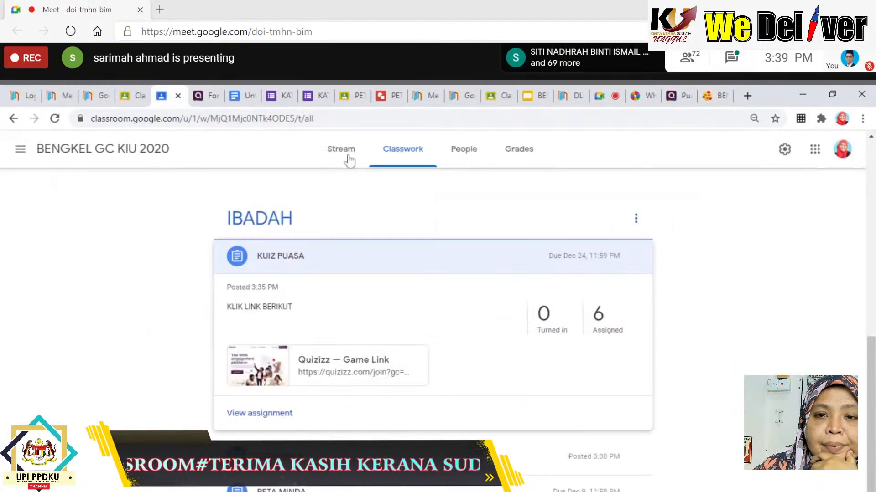
pyautogui.scroll(15, 276, 172)
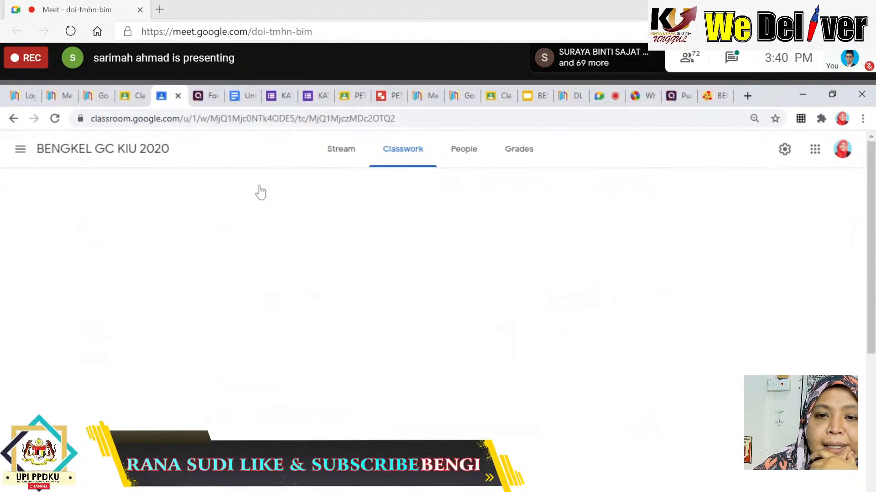
pyautogui.scroll(-4, 393, 215)
pyautogui.scroll(4, 392, 220)
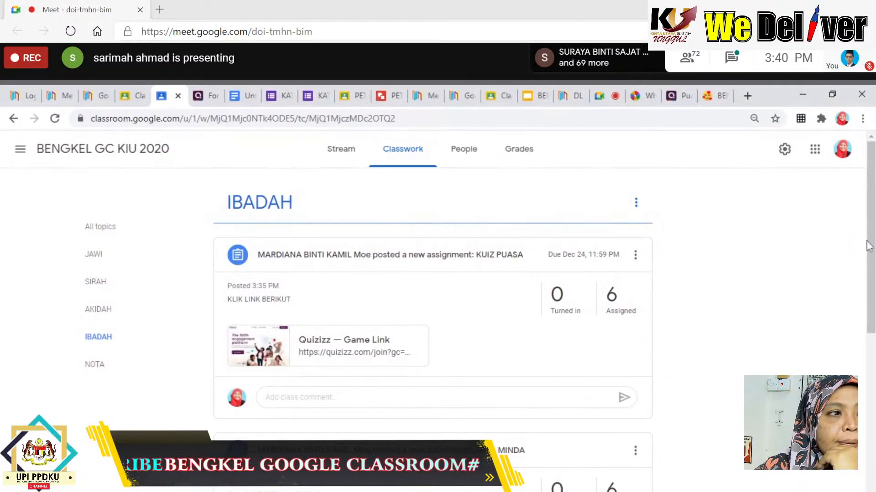
pyautogui.click(403, 160)
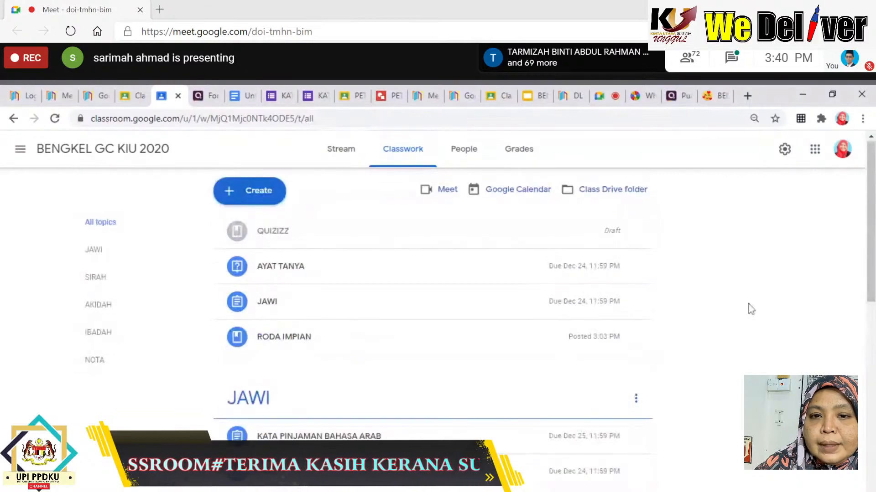
# Create a new Material and retitle it from PARKING LOT to MAKLUM BALAS.
pyautogui.click(239, 190)
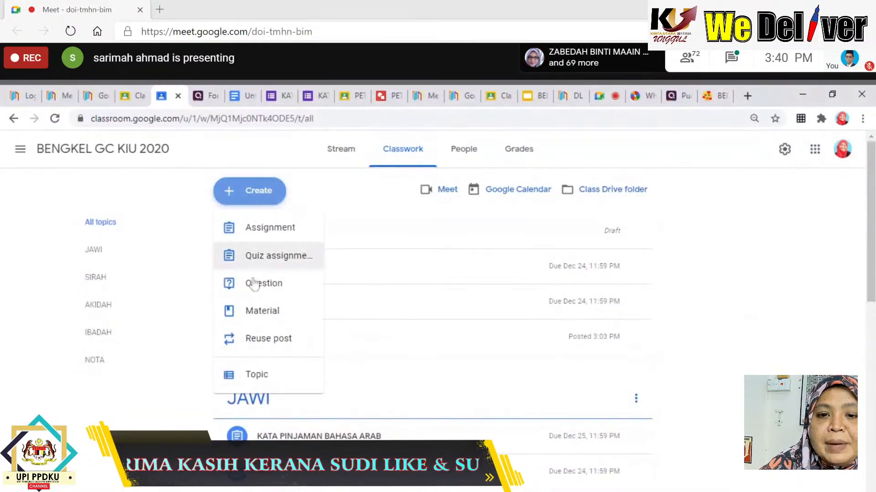
pyautogui.click(257, 318)
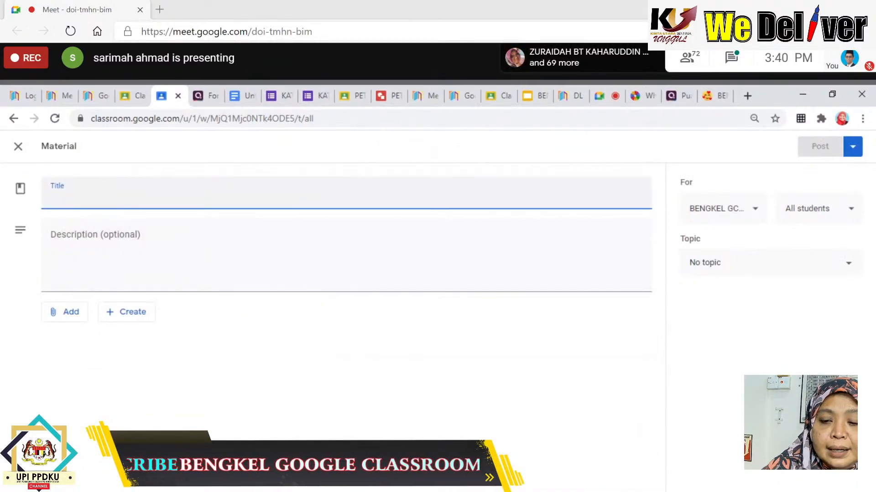
pyautogui.write('PA')
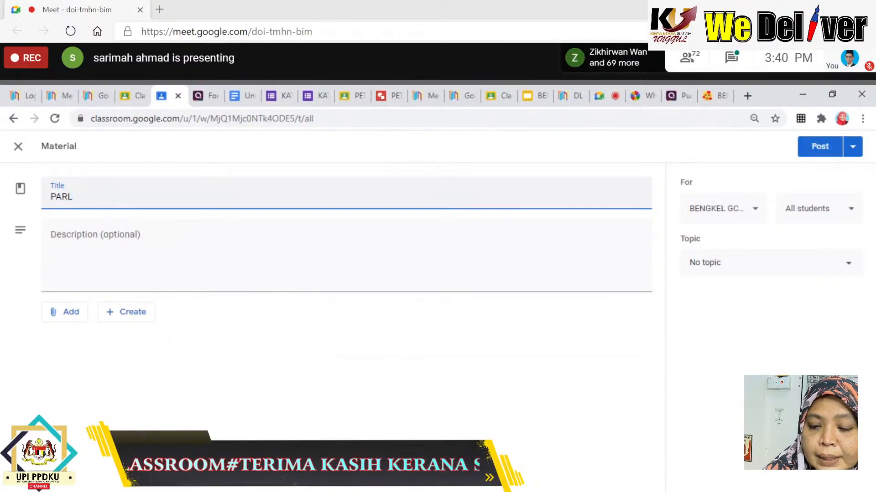
pyautogui.write('R')
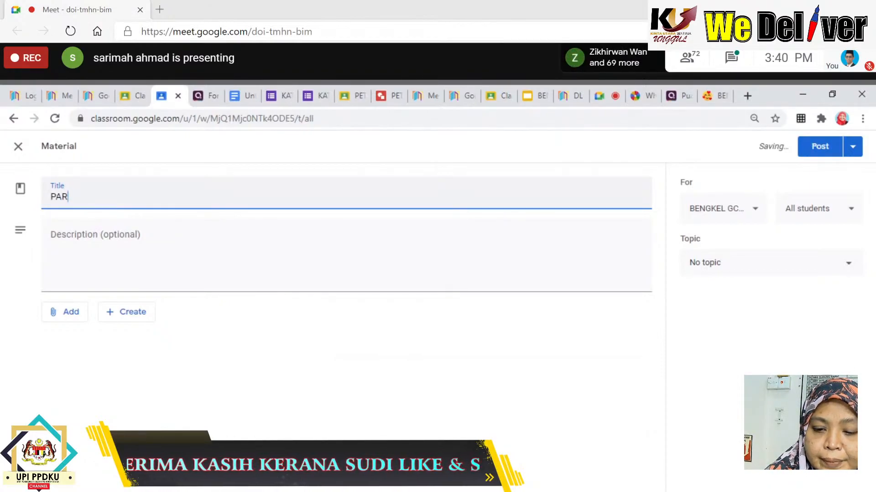
pyautogui.write('KING L')
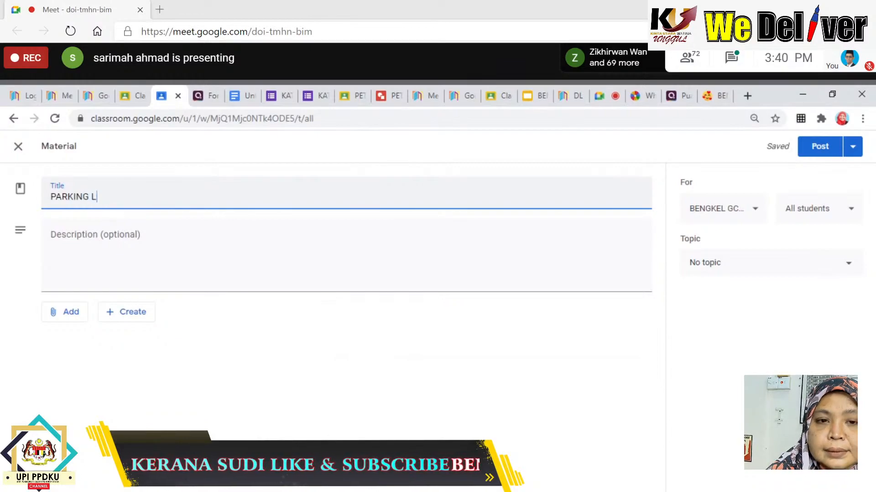
pyautogui.write('OT')
pyautogui.press('BackSpace')
pyautogui.press('BackSpace')
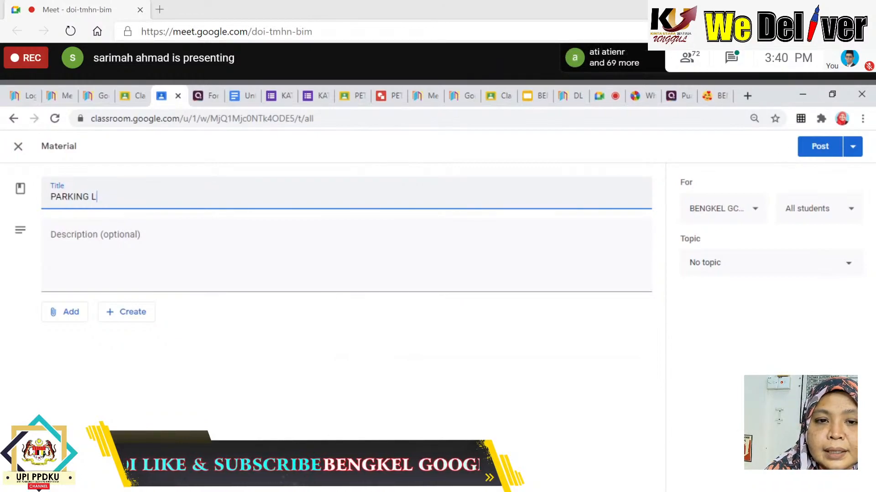
pyautogui.press('BackSpace')
pyautogui.press('BackSpace')
pyautogui.press('BackSpace')
pyautogui.press('BackSpace')
pyautogui.press('BackSpace')
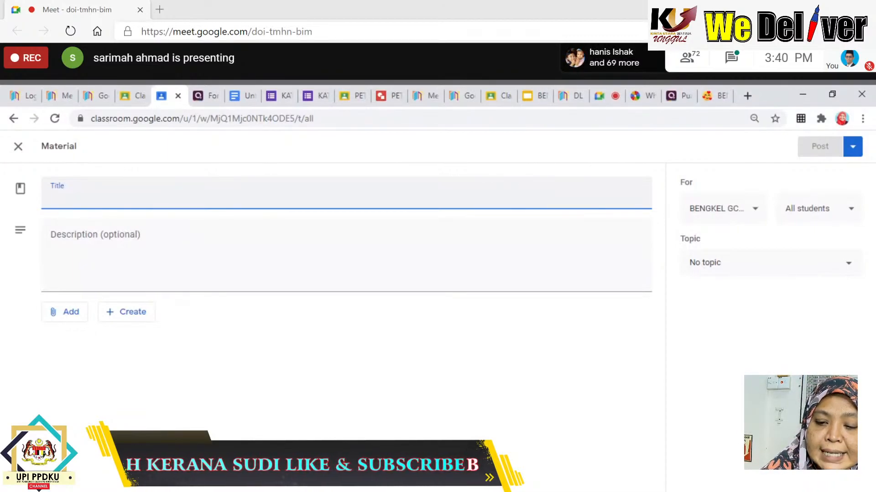
pyautogui.write('MAKLUM BALAS')
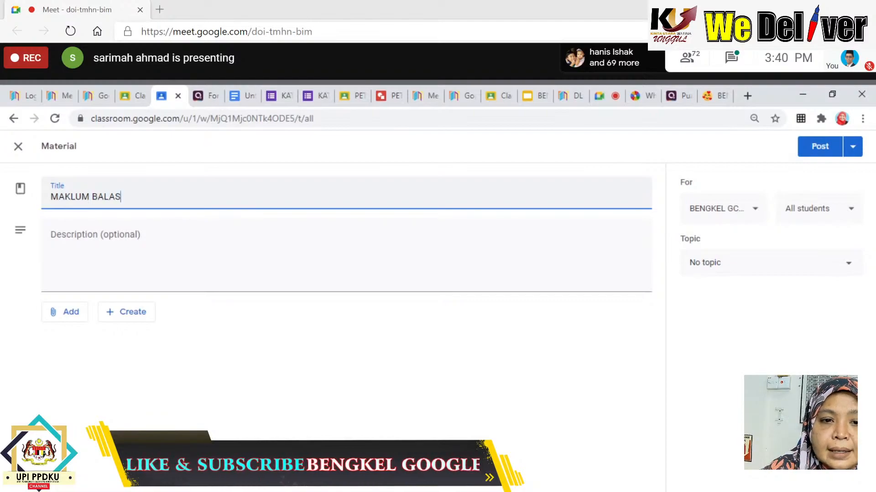
# Attach the pasted Padlet wall address as a link and post the material.
pyautogui.click(62, 315)
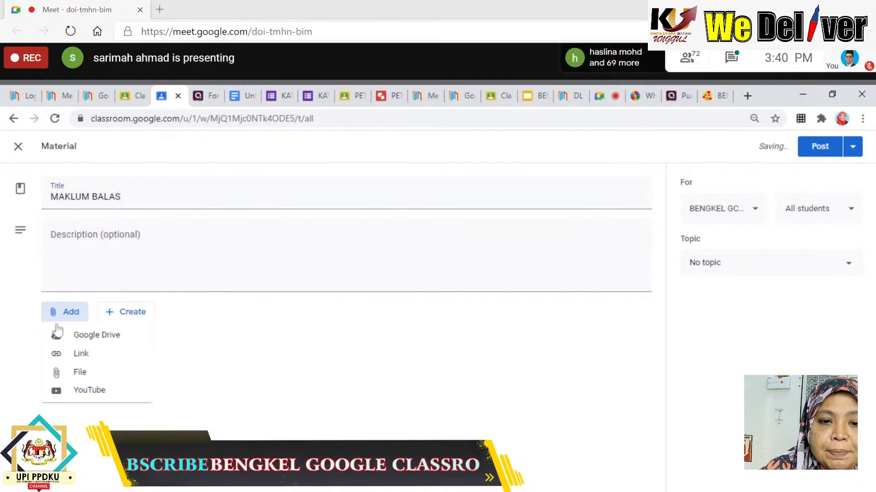
pyautogui.click(65, 360)
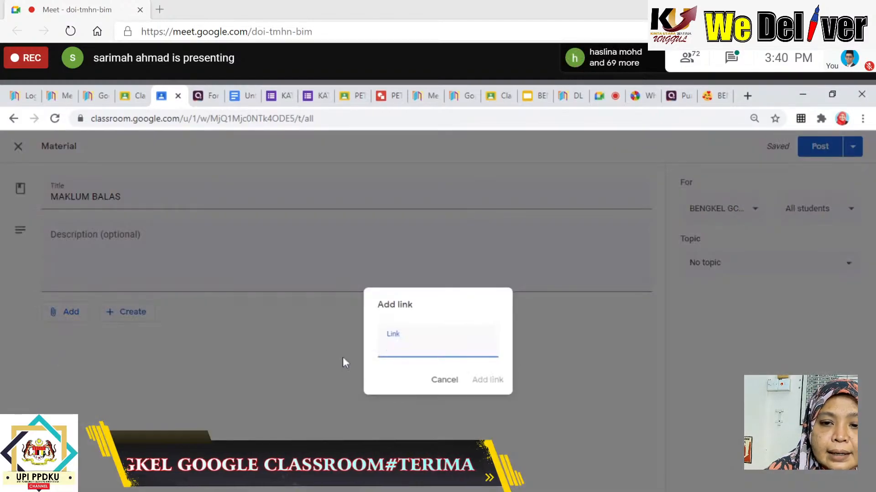
pyautogui.hotkey('ctrl', 'v')
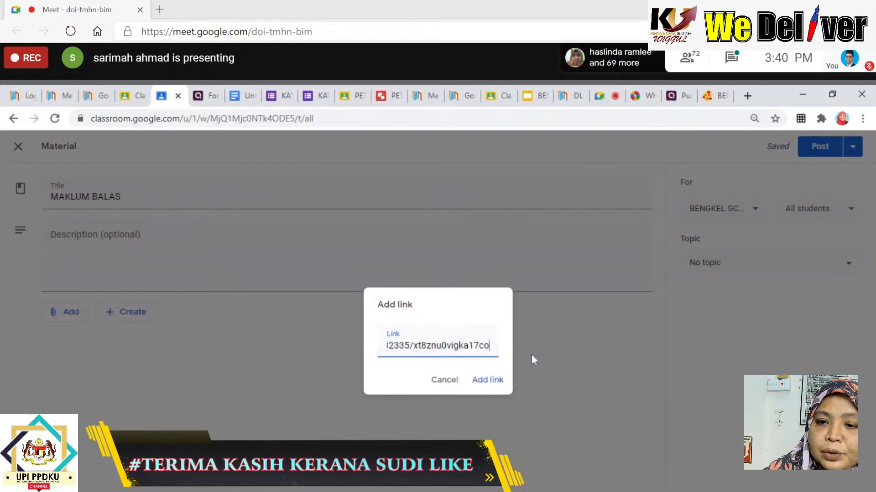
pyautogui.click(486, 381)
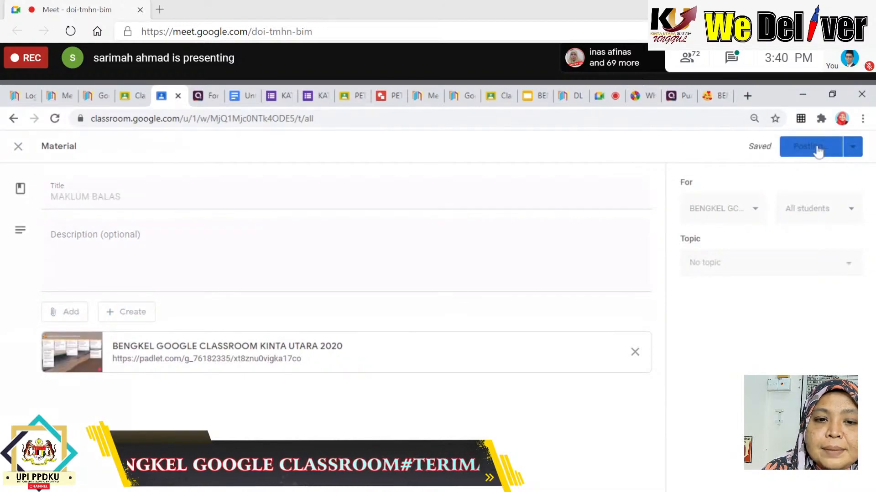
pyautogui.click(818, 150)
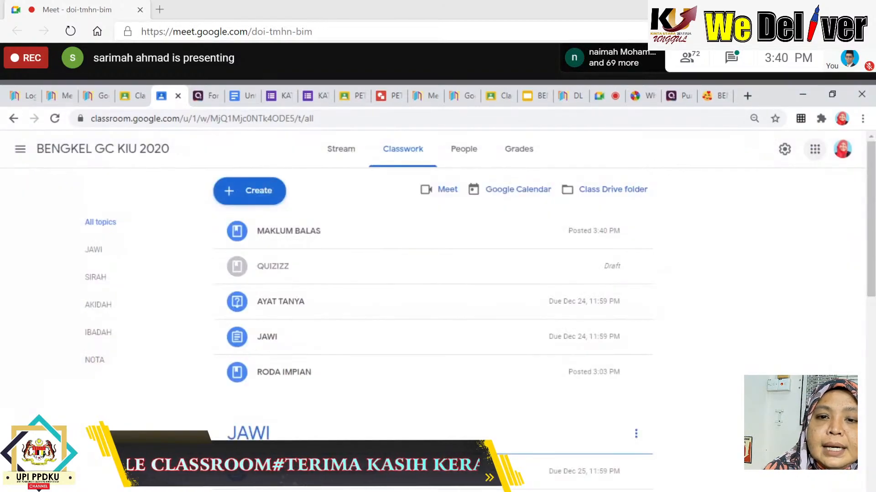
# Expand MAKLUM BALAS and open its attached Padlet feedback wall.
pyautogui.click(319, 233)
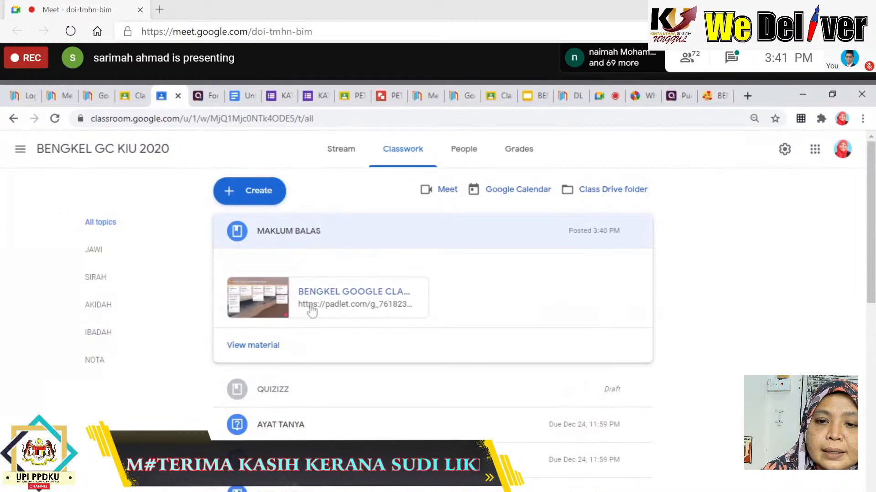
pyautogui.click(310, 306)
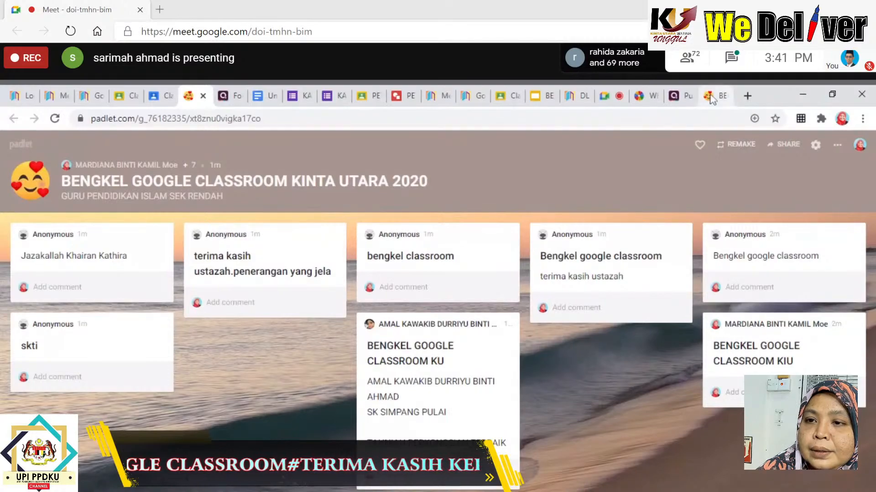
# Look through the Meet, Google Sites and Classroom home tabs, then return to BENGKEL GC KIU 2020 Classwork.
pyautogui.click(600, 98)
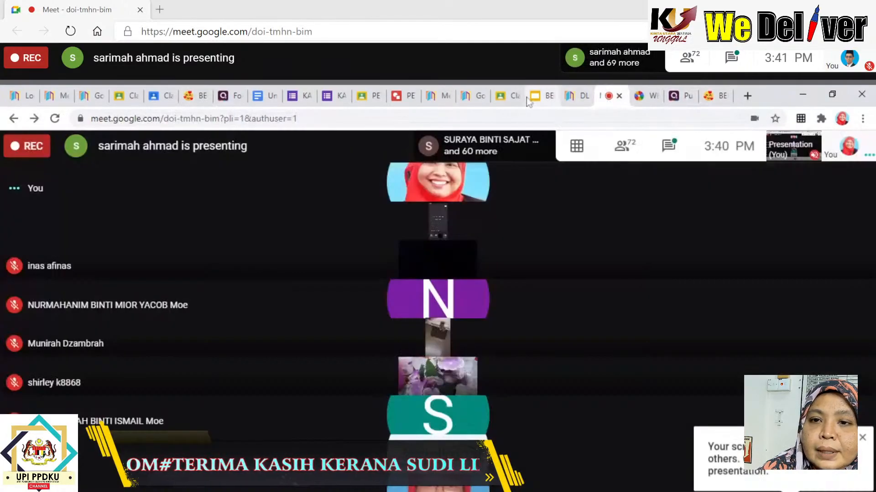
pyautogui.click(478, 97)
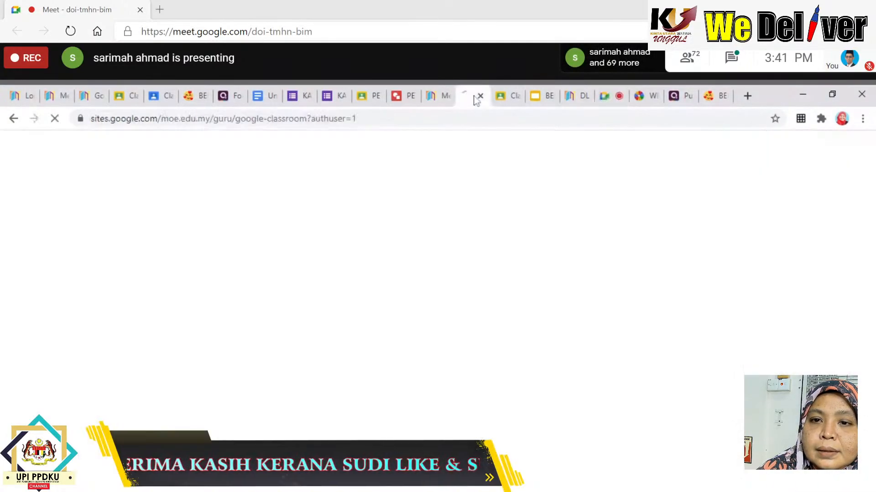
pyautogui.click(436, 97)
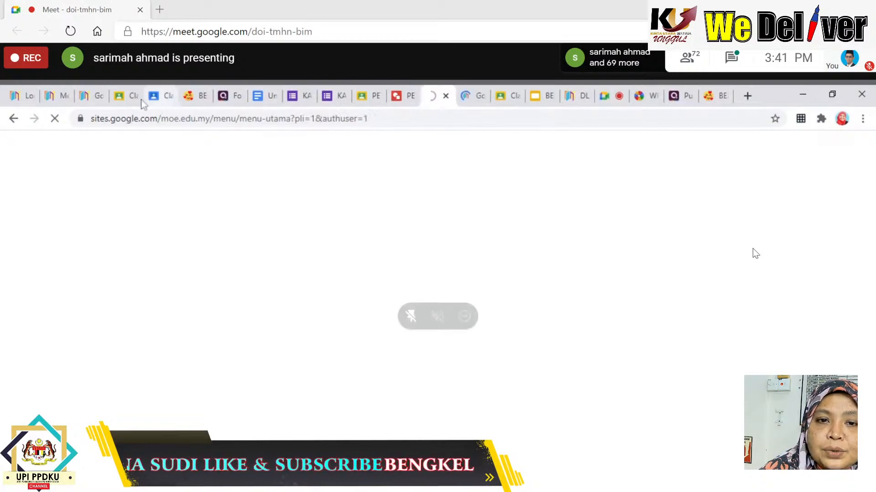
pyautogui.click(124, 98)
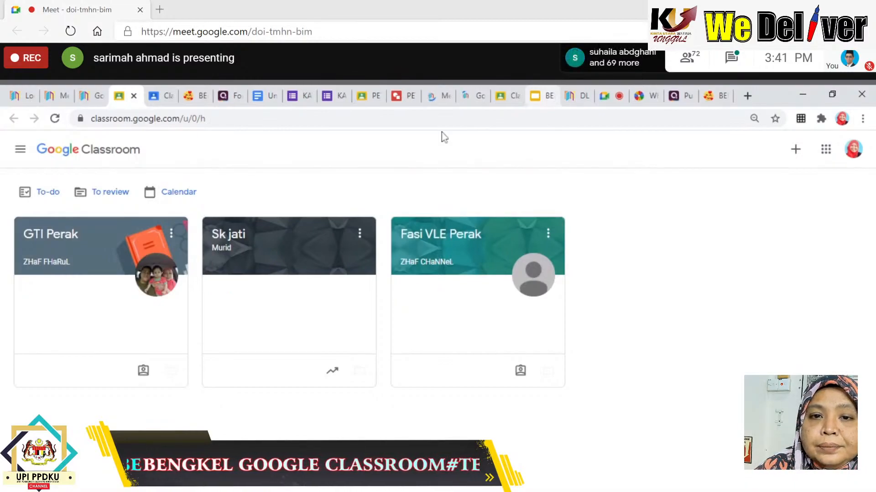
pyautogui.click(87, 101)
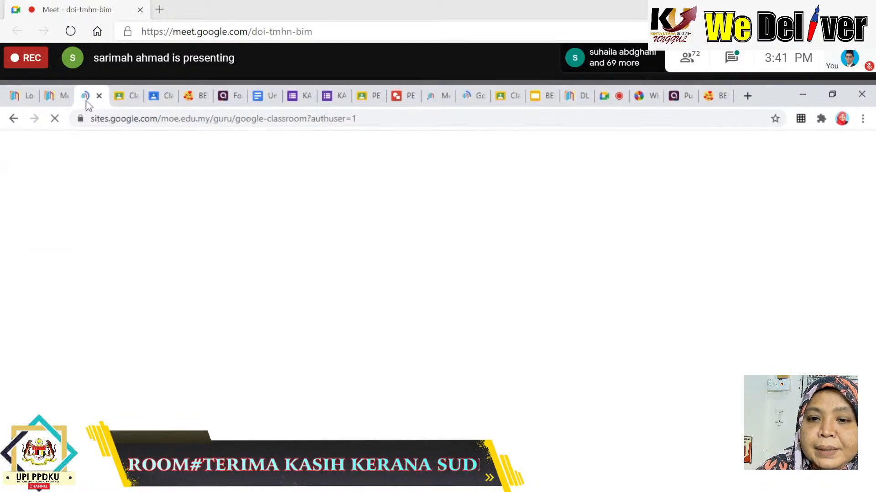
pyautogui.click(153, 95)
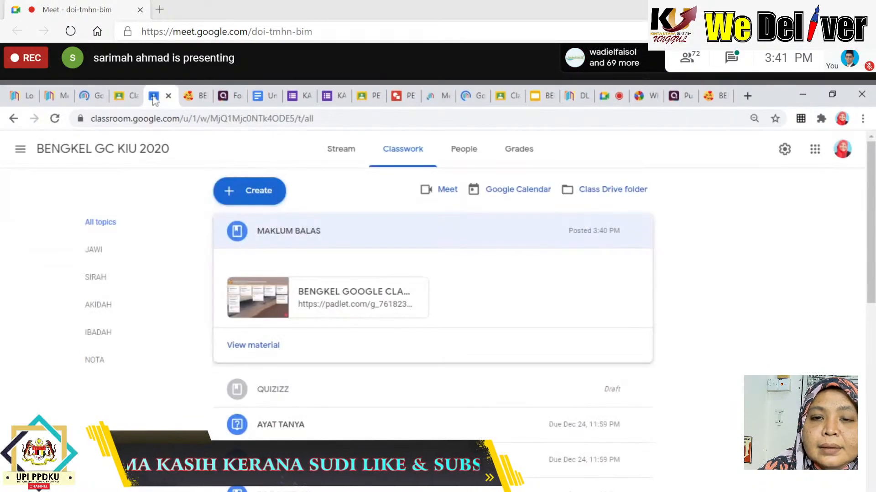
# Open the PENTAKSIRAN SK JATI 2020 class from Classes and browse its classwork.
pyautogui.click(26, 150)
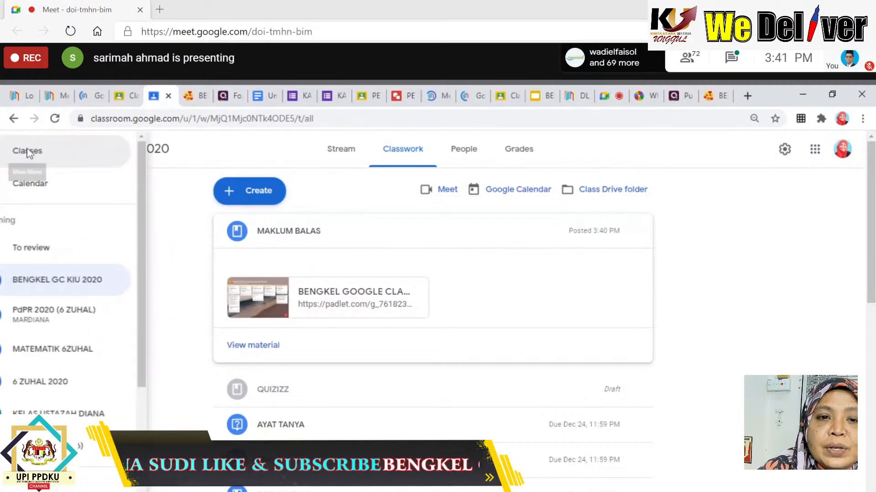
pyautogui.click(66, 160)
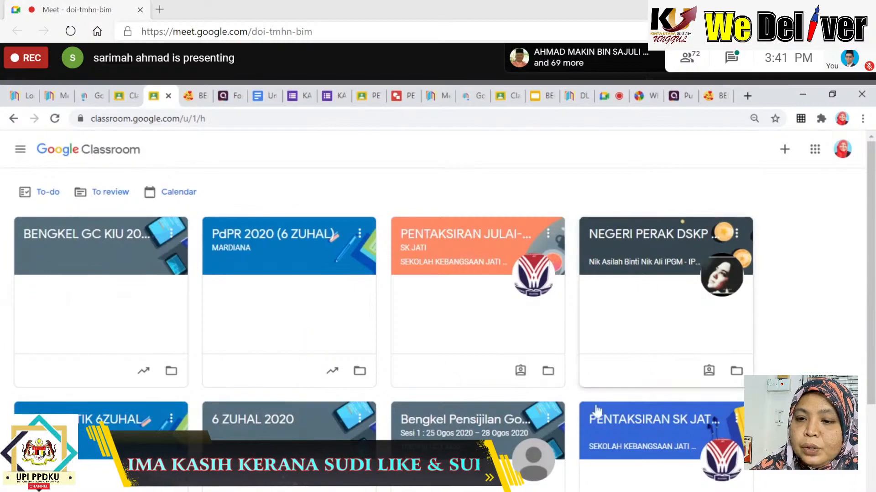
pyautogui.click(632, 429)
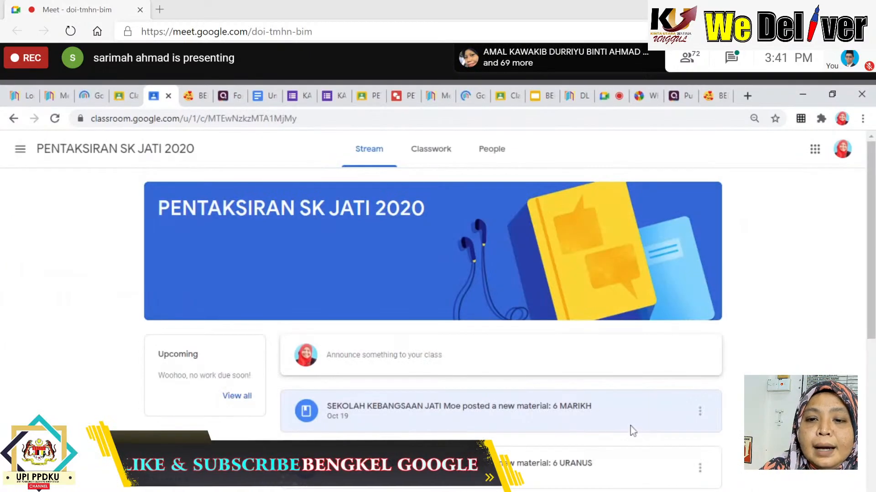
pyautogui.click(422, 165)
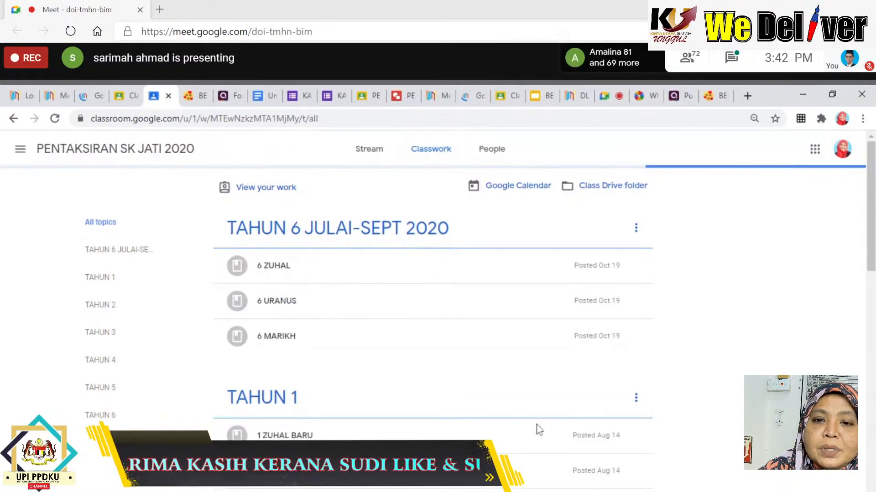
pyautogui.scroll(-15, 501, 431)
pyautogui.scroll(-3, 481, 433)
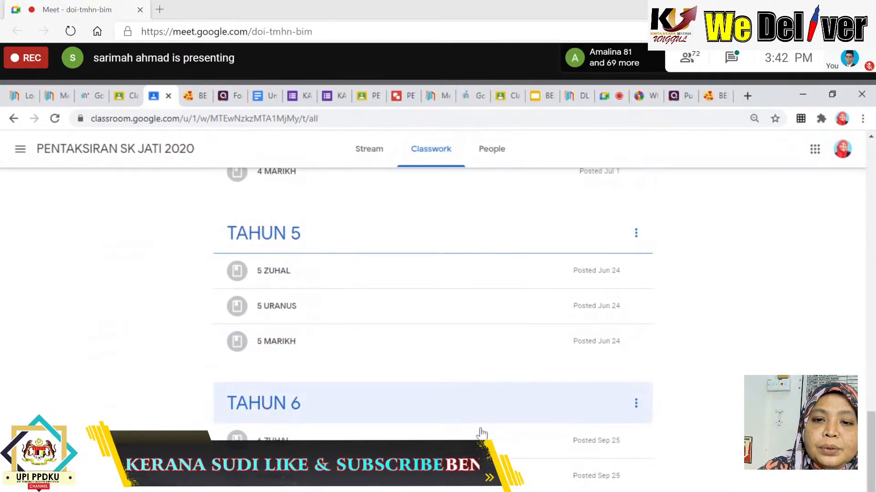
pyautogui.scroll(12, 510, 424)
pyautogui.scroll(8, 516, 400)
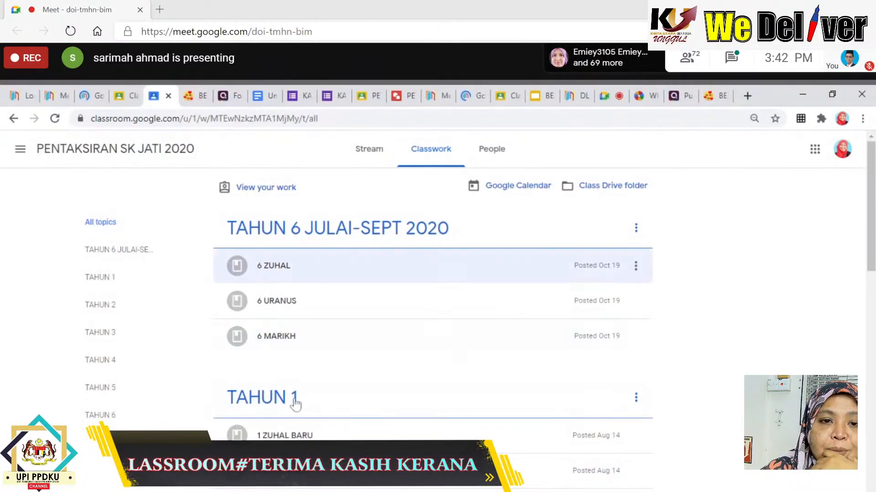
# Return to the Classes overview and open the ERPH 2020 (SK JATI) class.
pyautogui.click(21, 150)
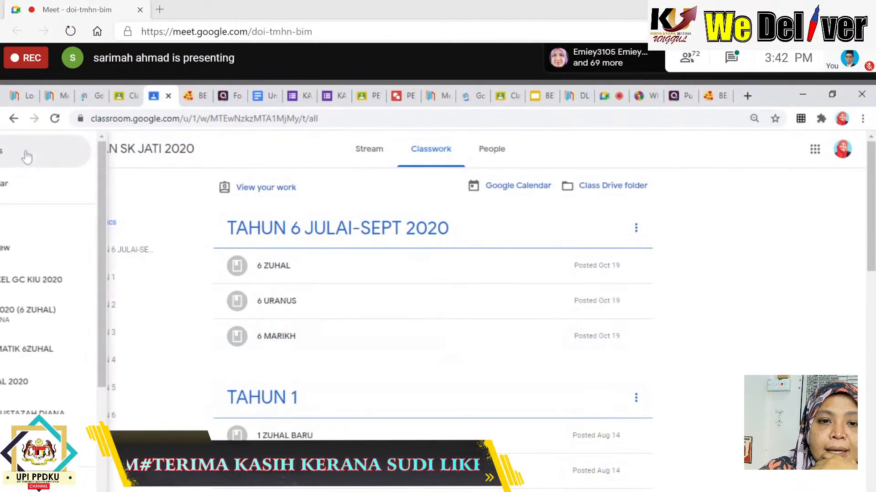
pyautogui.click(48, 158)
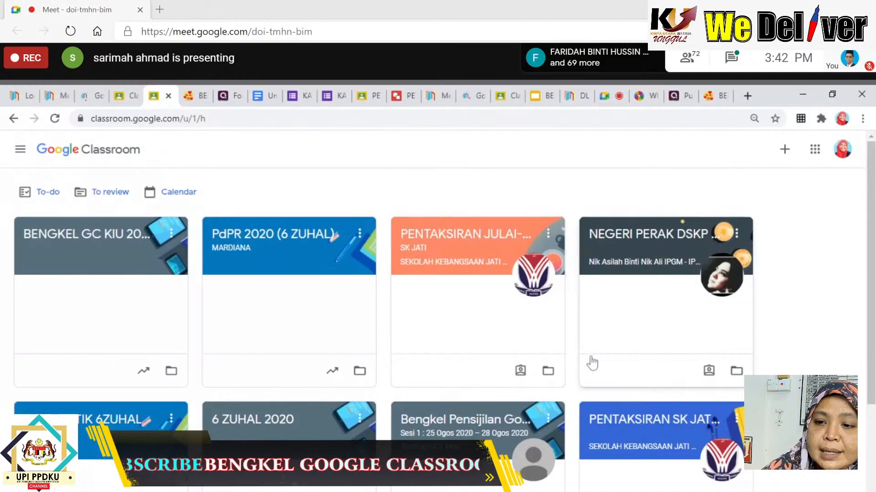
pyautogui.scroll(-4, 641, 381)
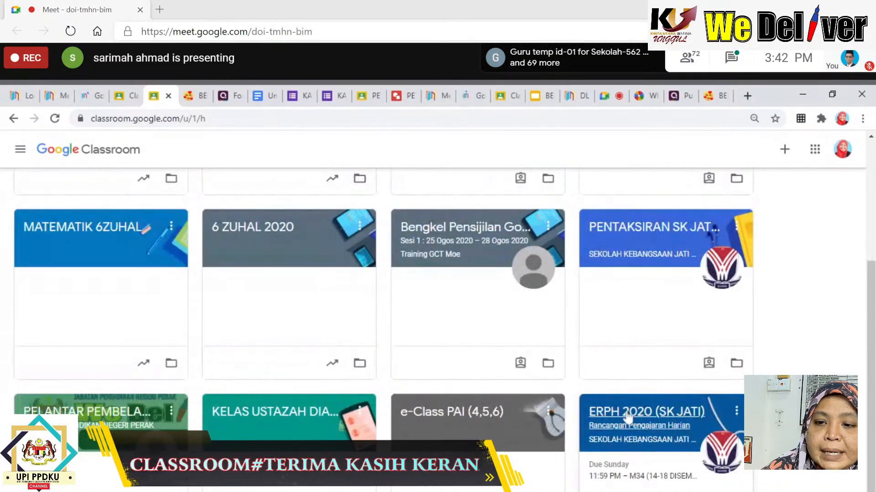
pyautogui.click(628, 417)
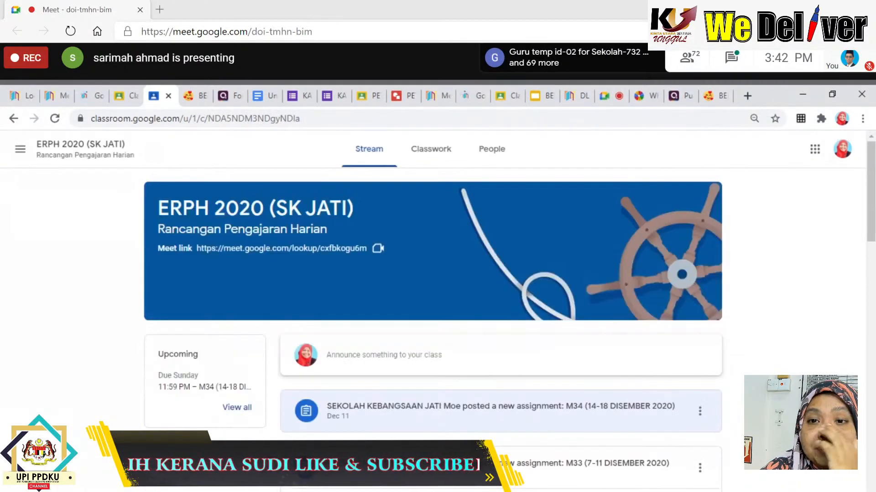
# Open the ERPH 2020 (SK JATI) Classwork page and scroll down to the MAKLUMAT AM topic's posted items.
pyautogui.click(424, 160)
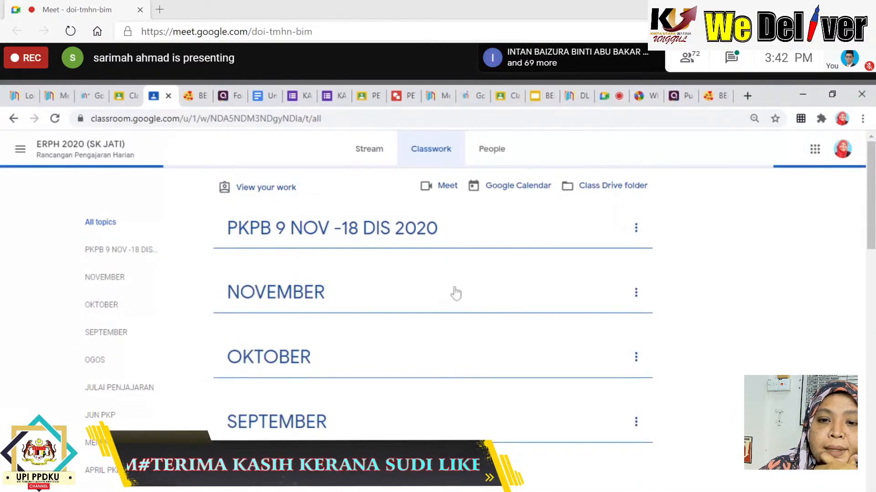
pyautogui.scroll(-1, 573, 392)
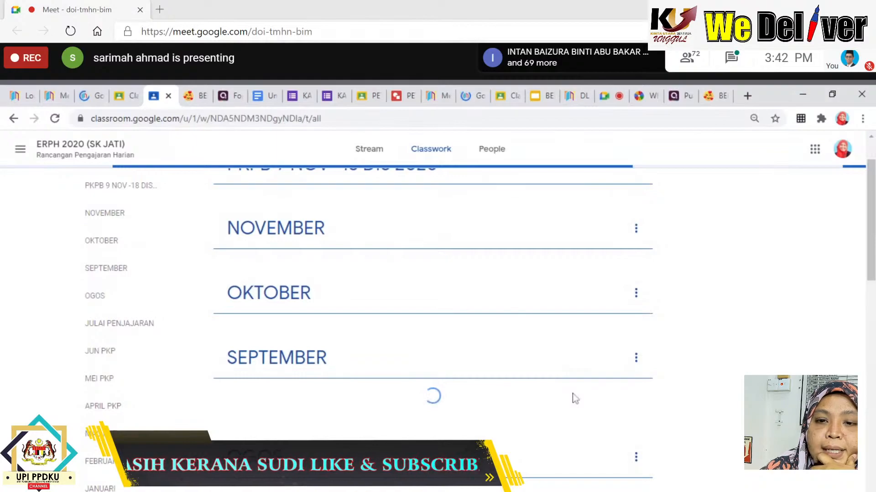
pyautogui.scroll(-4, 518, 338)
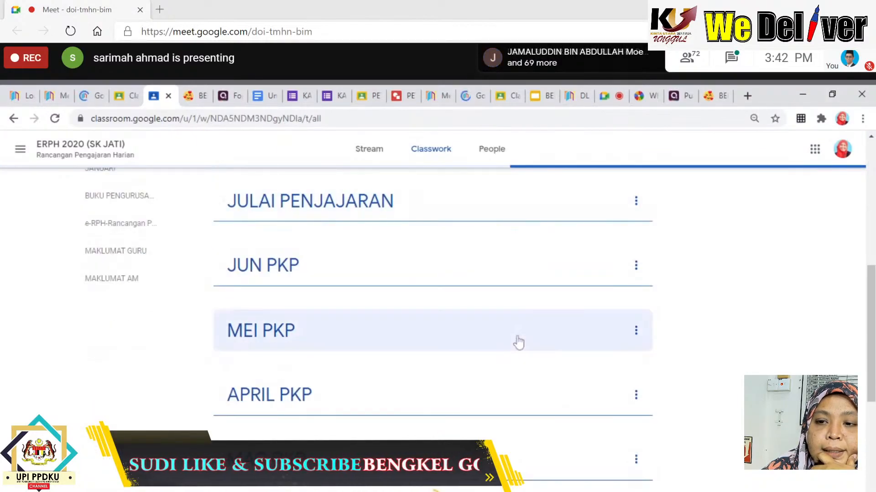
pyautogui.scroll(-6, 519, 342)
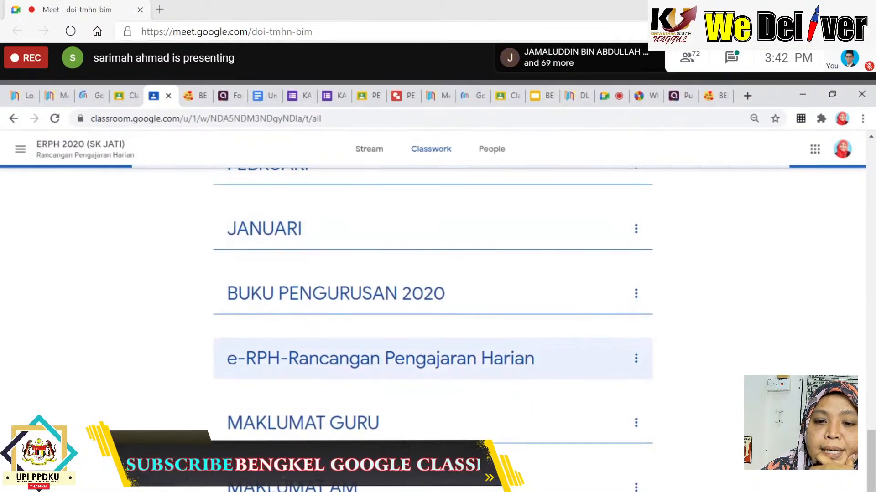
pyautogui.scroll(-3, 532, 414)
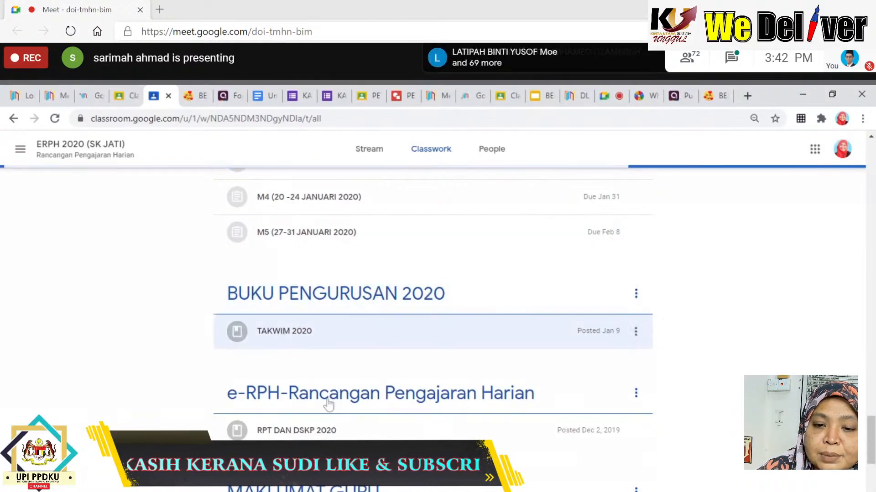
pyautogui.moveTo(872, 434); pyautogui.dragTo(875, 491)
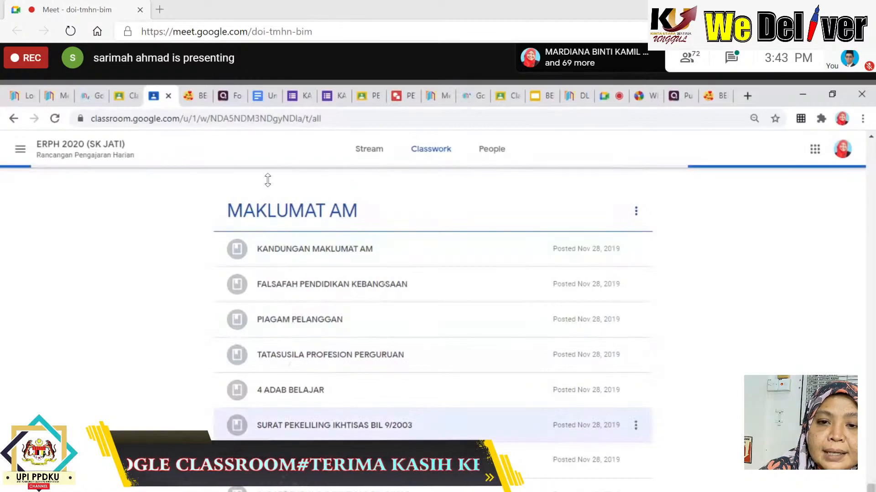
pyautogui.scroll(-2, 328, 205)
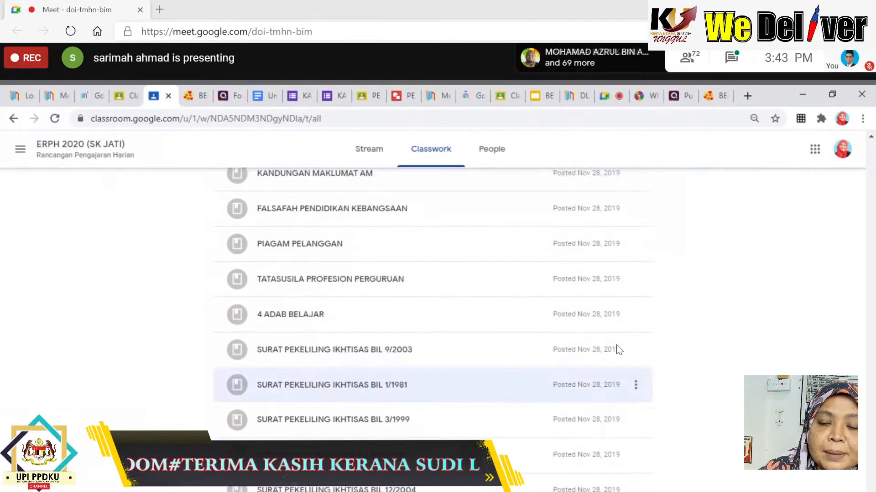
pyautogui.scroll(4, 499, 383)
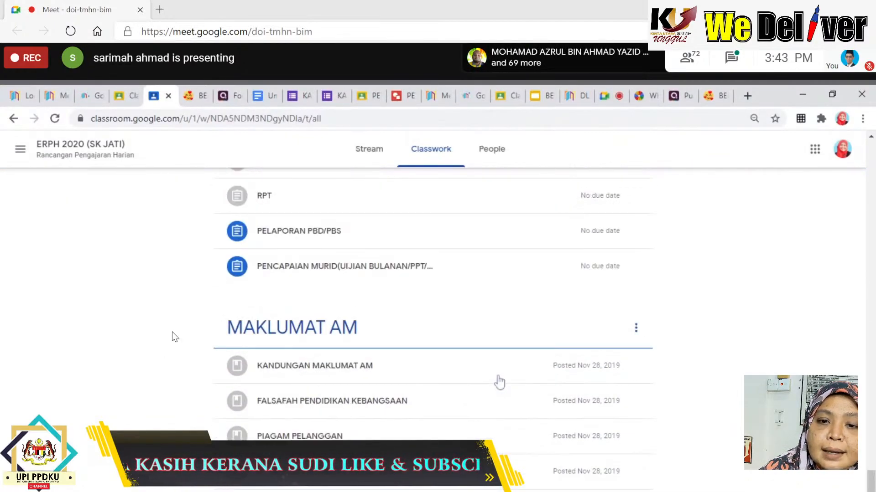
pyautogui.scroll(-3, 499, 383)
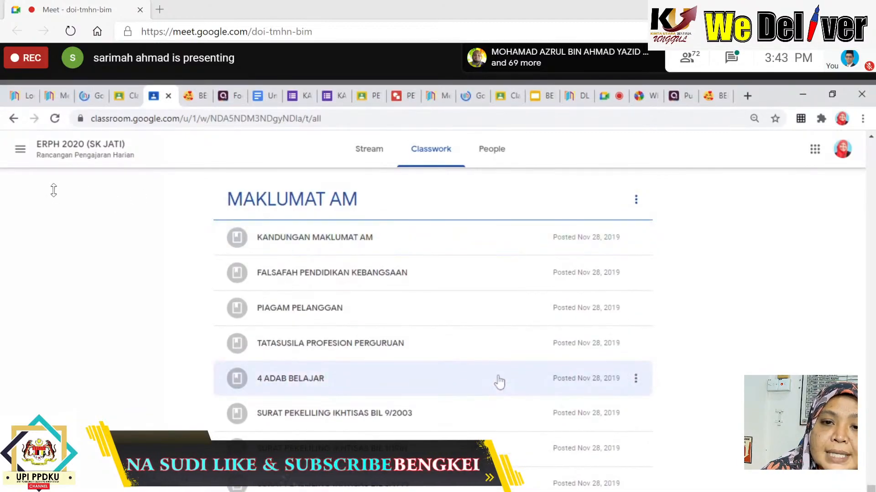